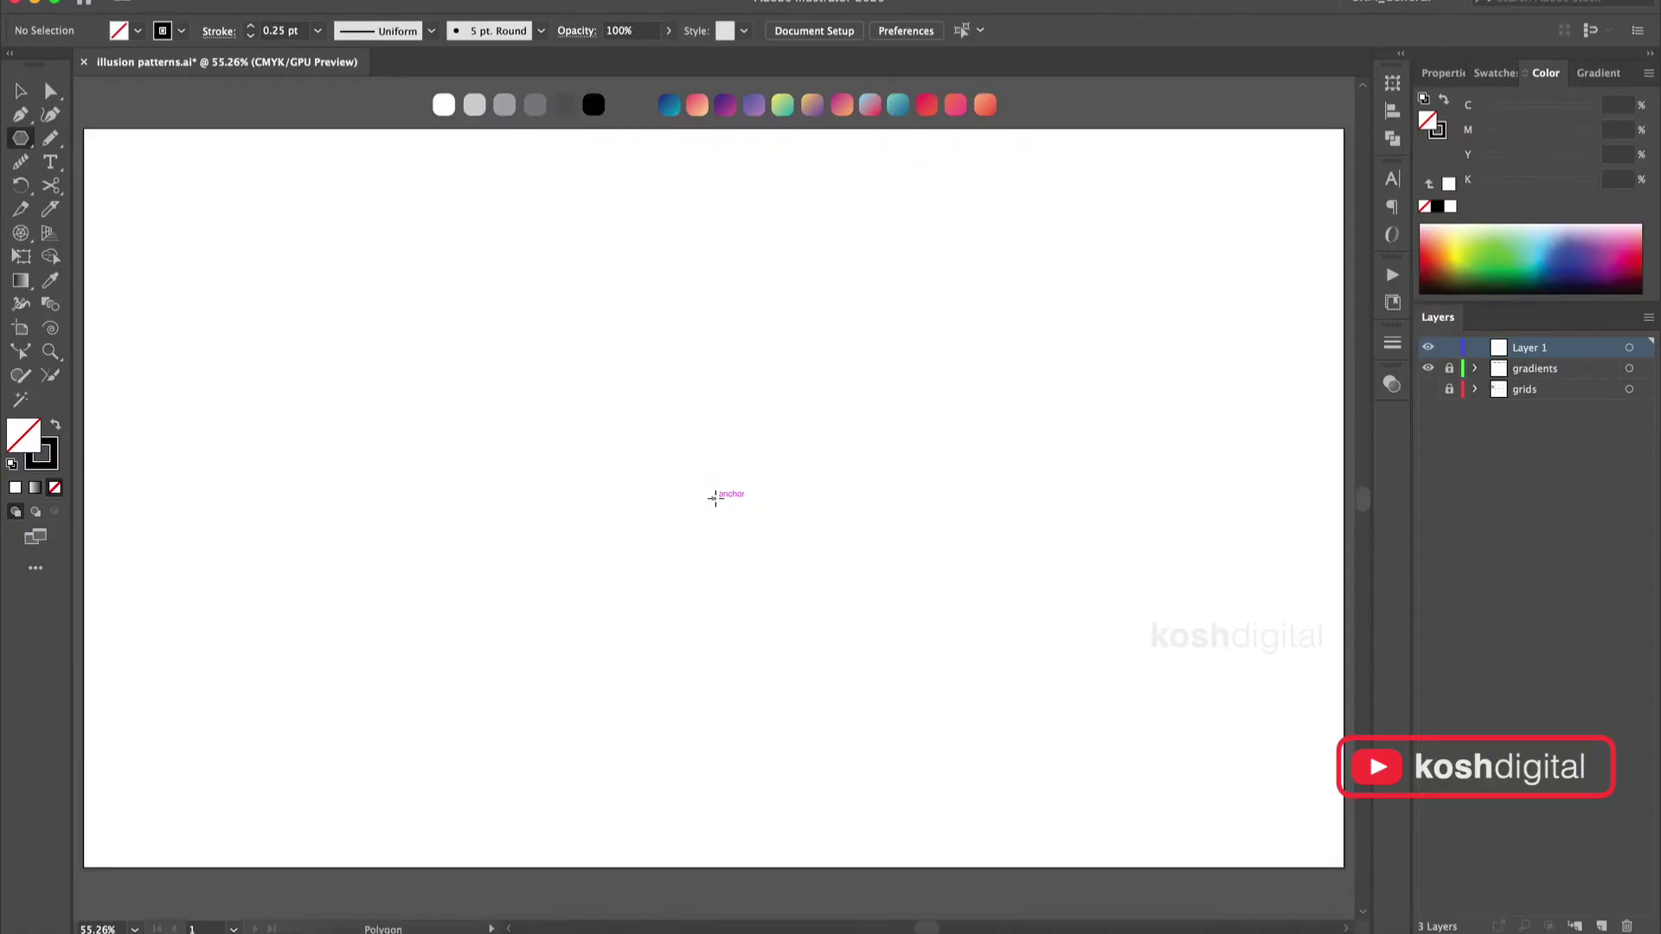
Draw a six-sided polygon with a 40 mm radius at the artboard's centre.
type("6")
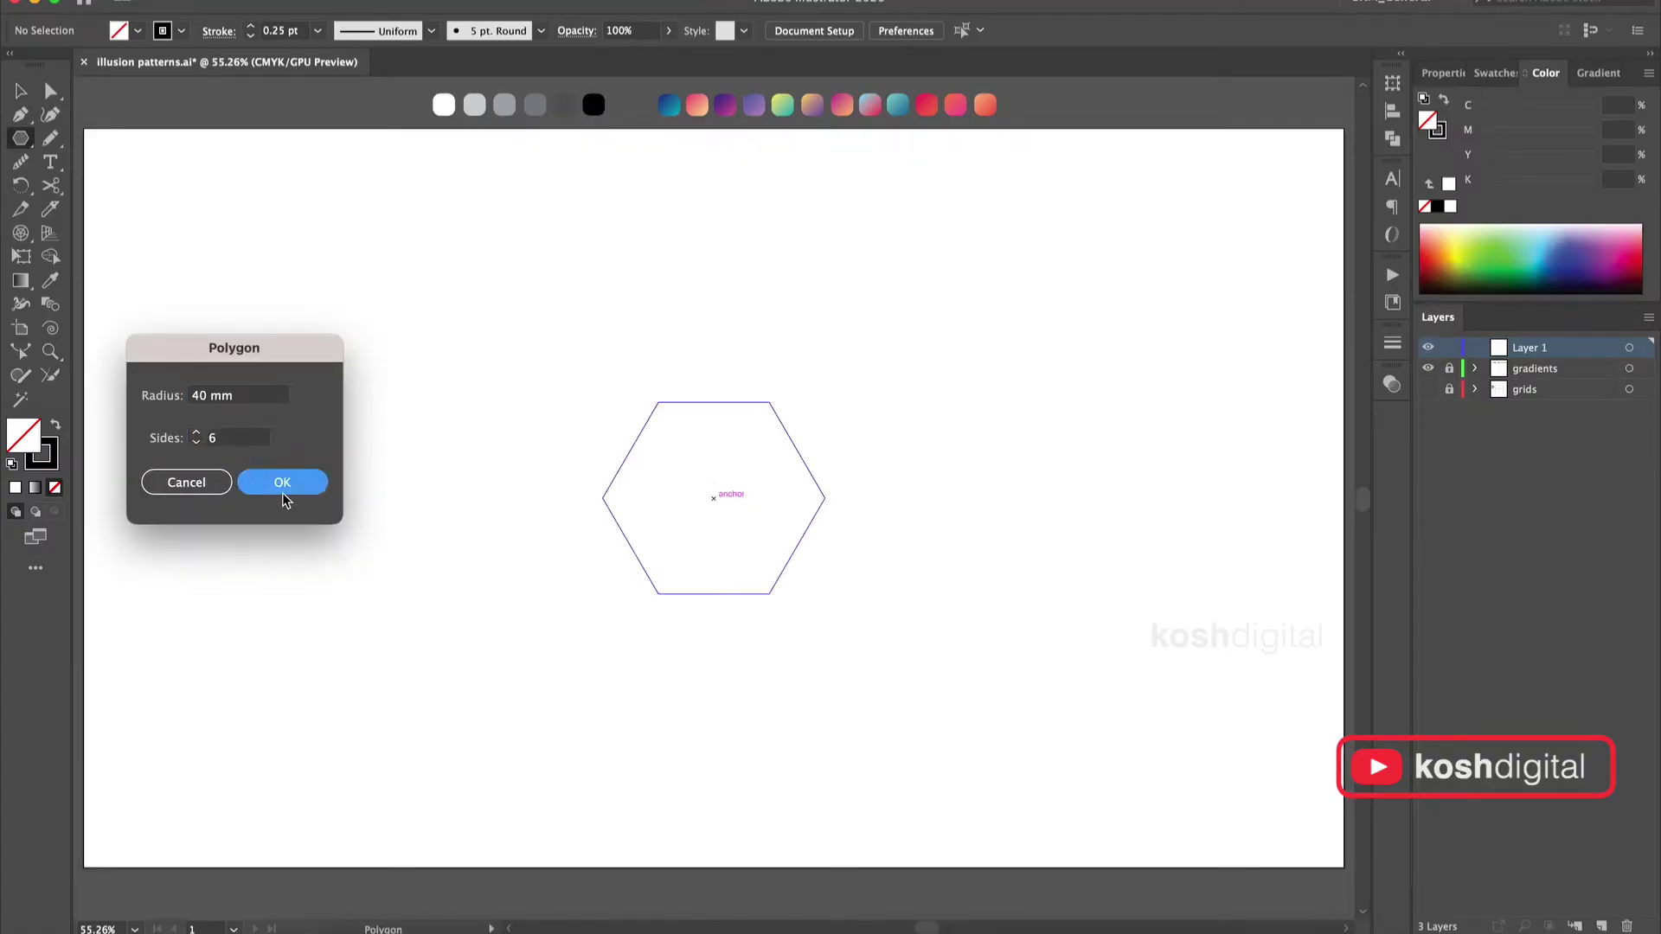
left_click(282, 482)
key("v")
left_click(875, 318)
Draw three line segments joining the hexagon's upper-left, lower-left and right corners to its centre.
key("backslash")
left_click_drag(659, 403, 714, 498)
left_click_drag(713, 498, 659, 594)
left_click_drag(824, 498, 729, 499)
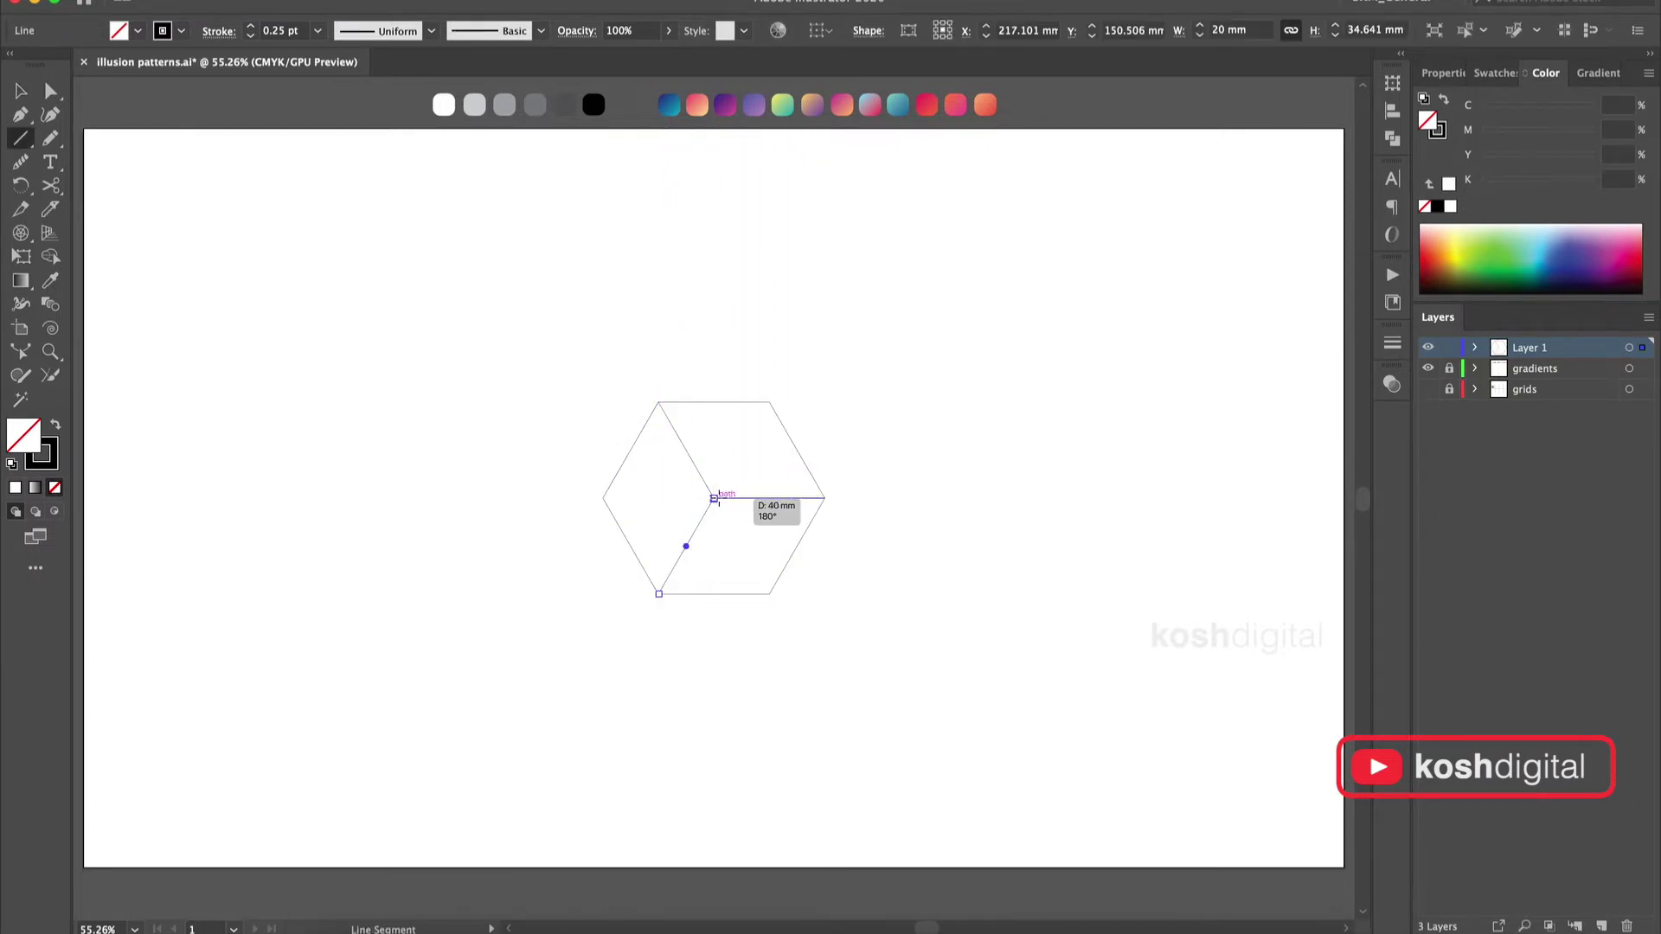
Split the hexagon along the three lines into separate cube faces with the Shape Builder.
left_click(23, 91)
left_click_drag(574, 360, 783, 614)
key("shift+m")
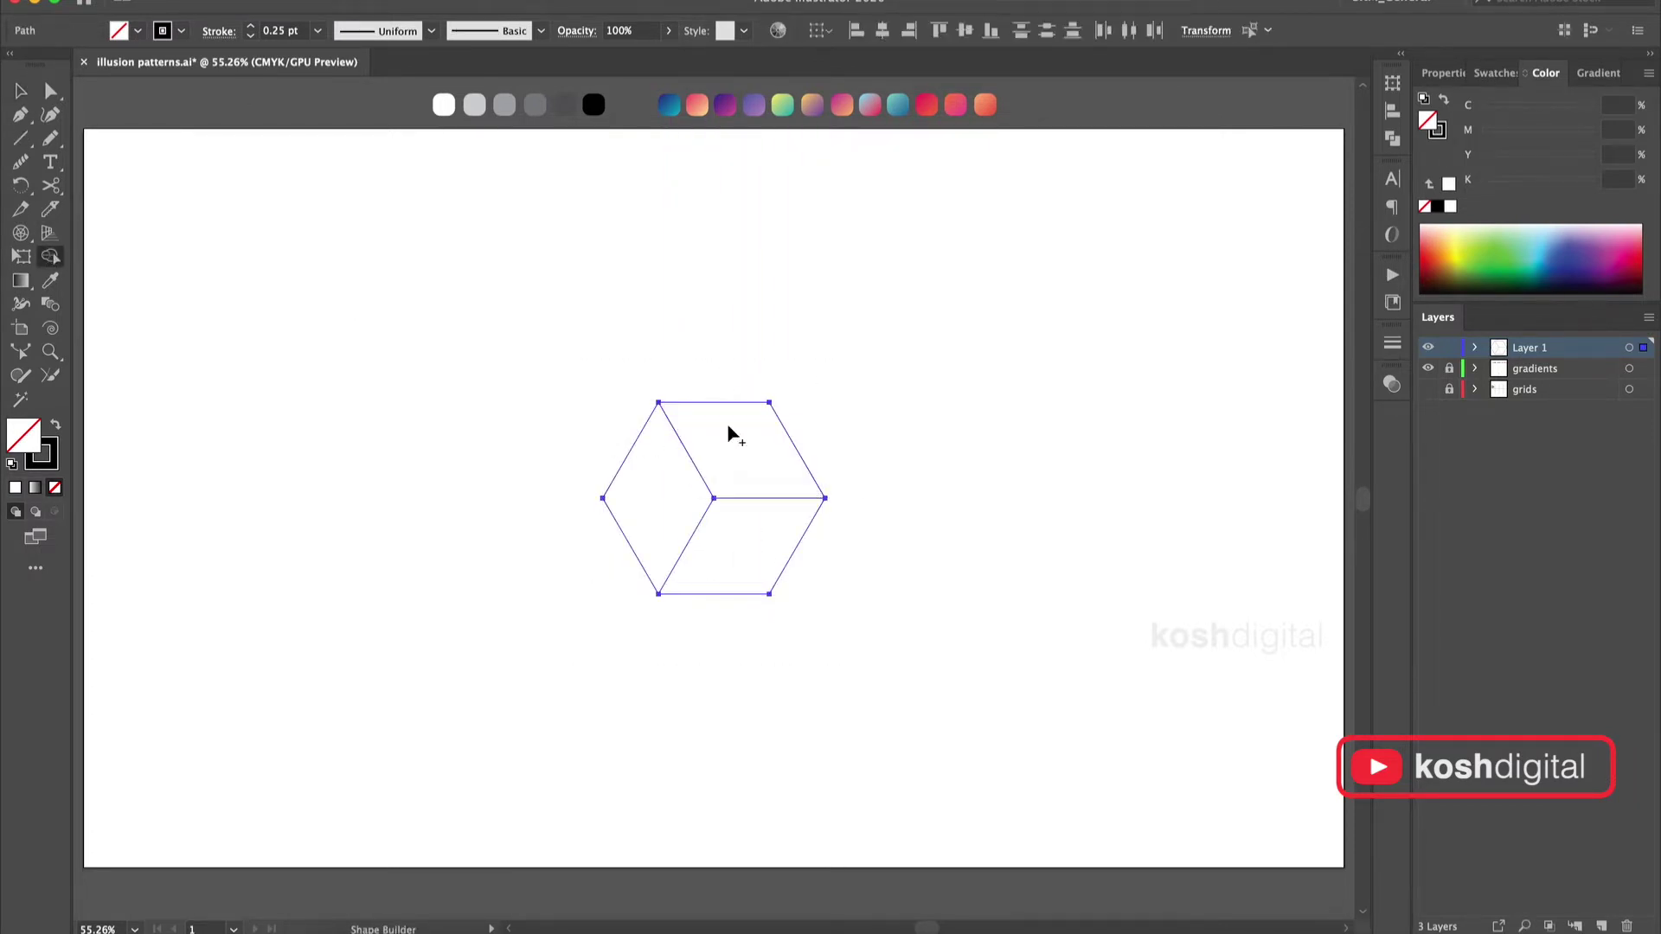
left_click(21, 91)
left_click(320, 167)
Fill the cube's top face with 80% grey, the lower-right face with 60% grey and the left face with 40% grey.
left_click(769, 403)
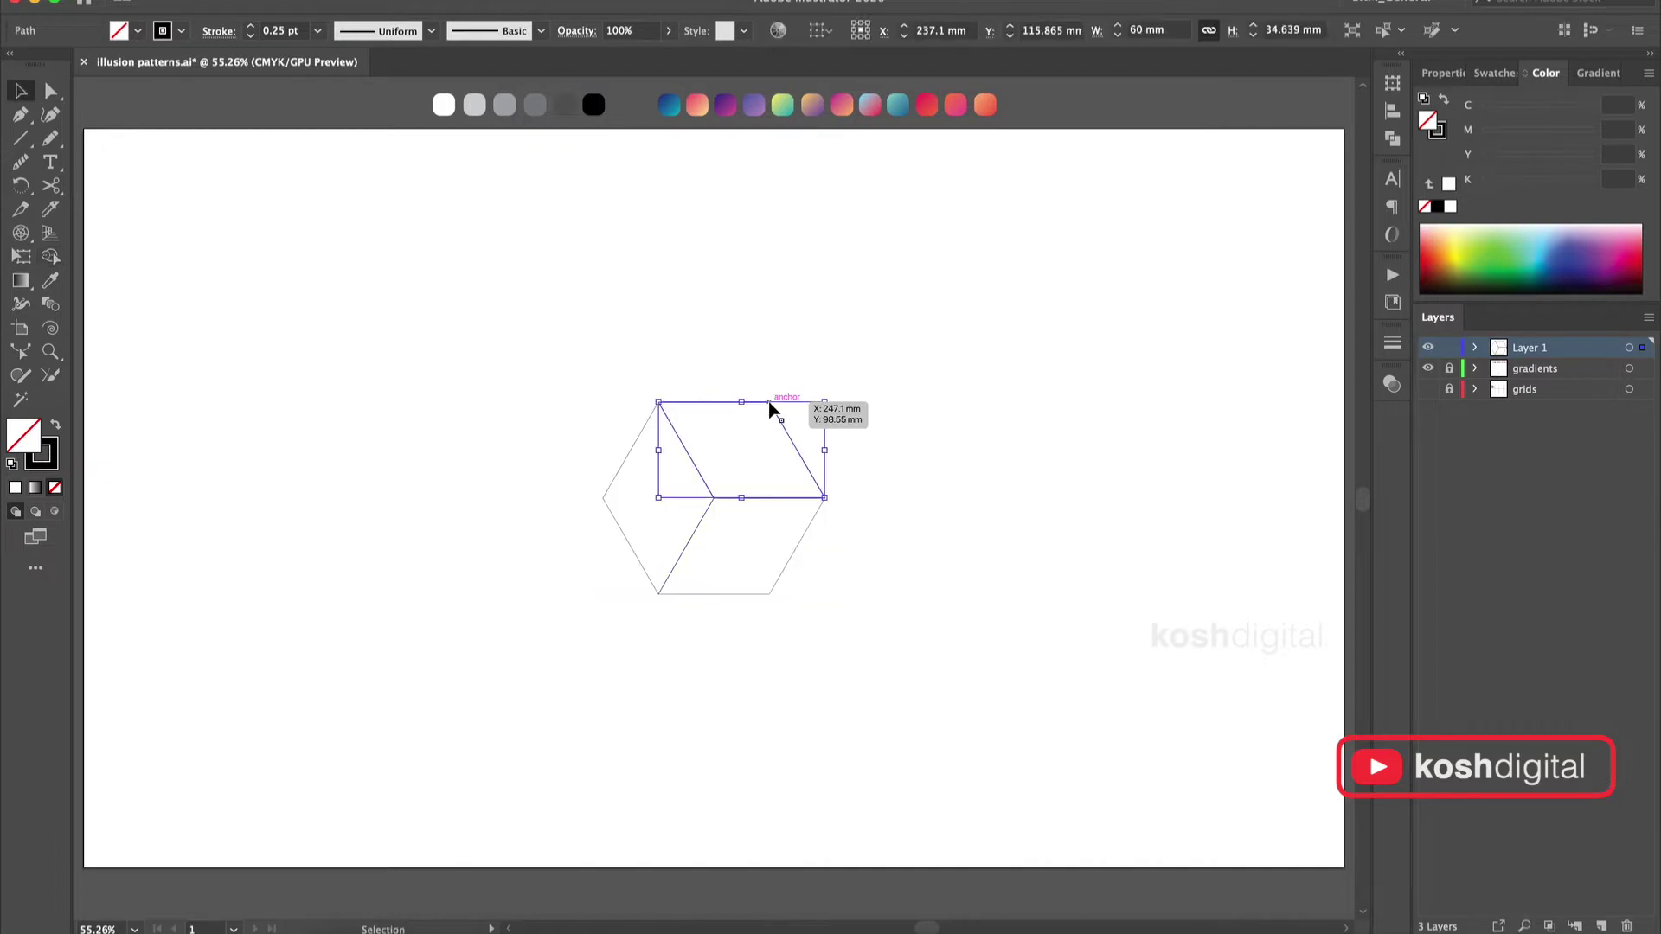
left_click(567, 104)
left_click(727, 588, "super")
left_click(535, 104)
left_click(641, 444, "super")
left_click(505, 102)
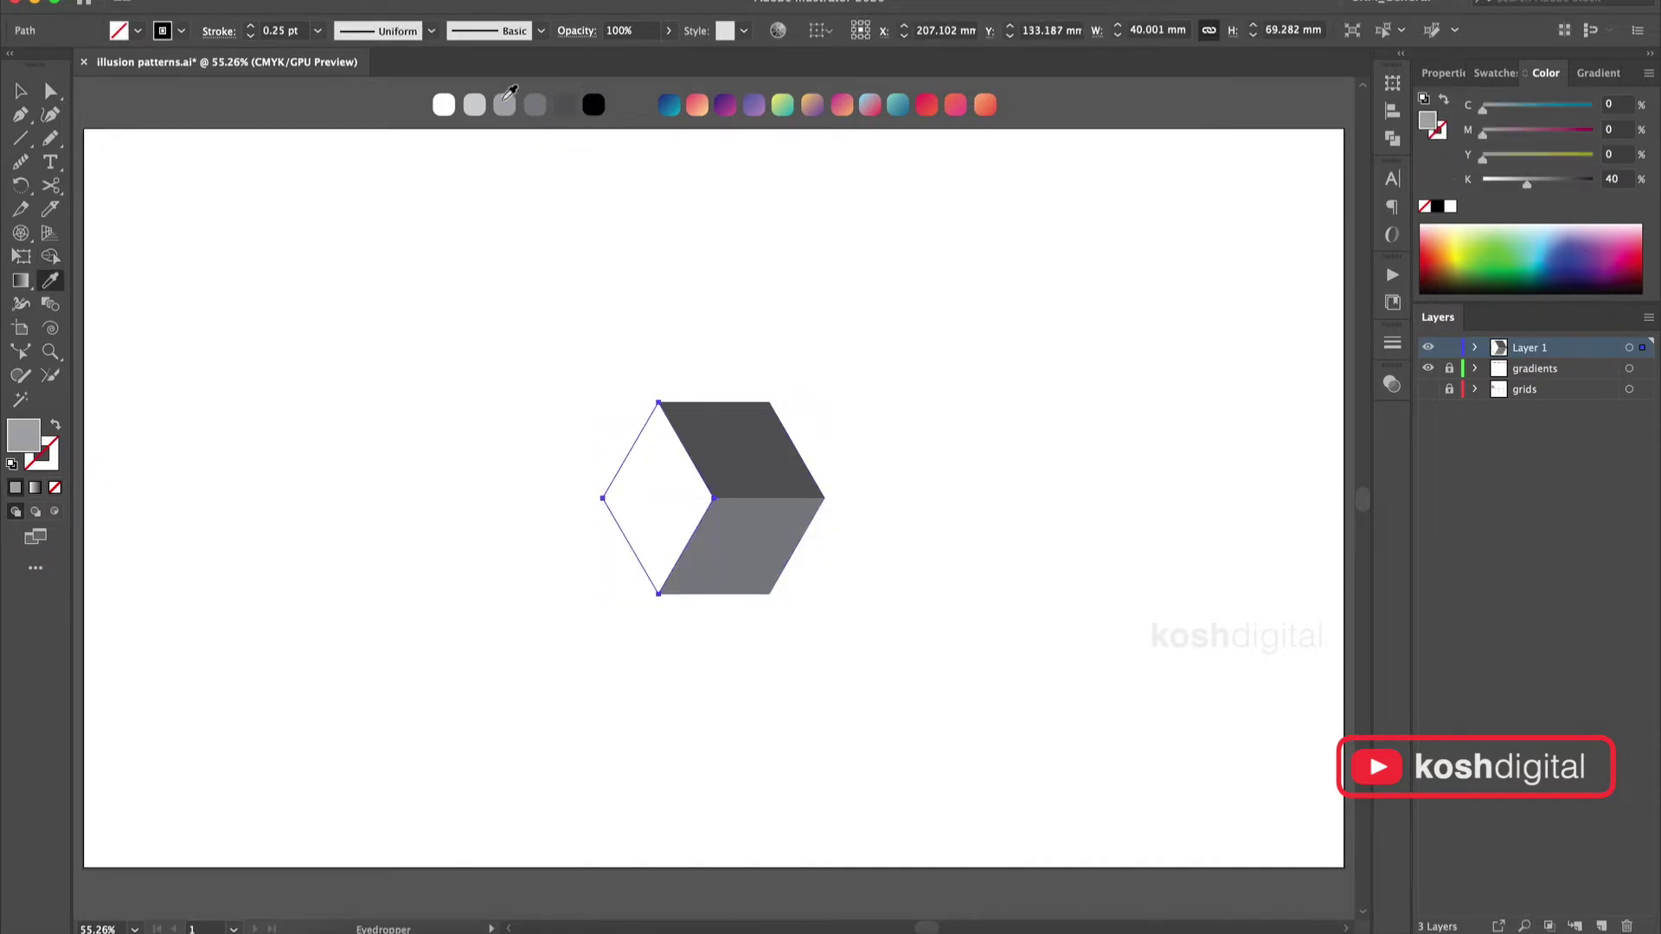
Group the three faces and move the cube to the lower left of the artboard.
left_click(21, 90)
left_click(775, 257)
left_click_drag(542, 332, 189, 712)
left_click(153, 322)
Draw a triangle about 173 by 150 mm centred on the artboard, with a grey outline and no fill.
left_click_drag(33, 144, 81, 180)
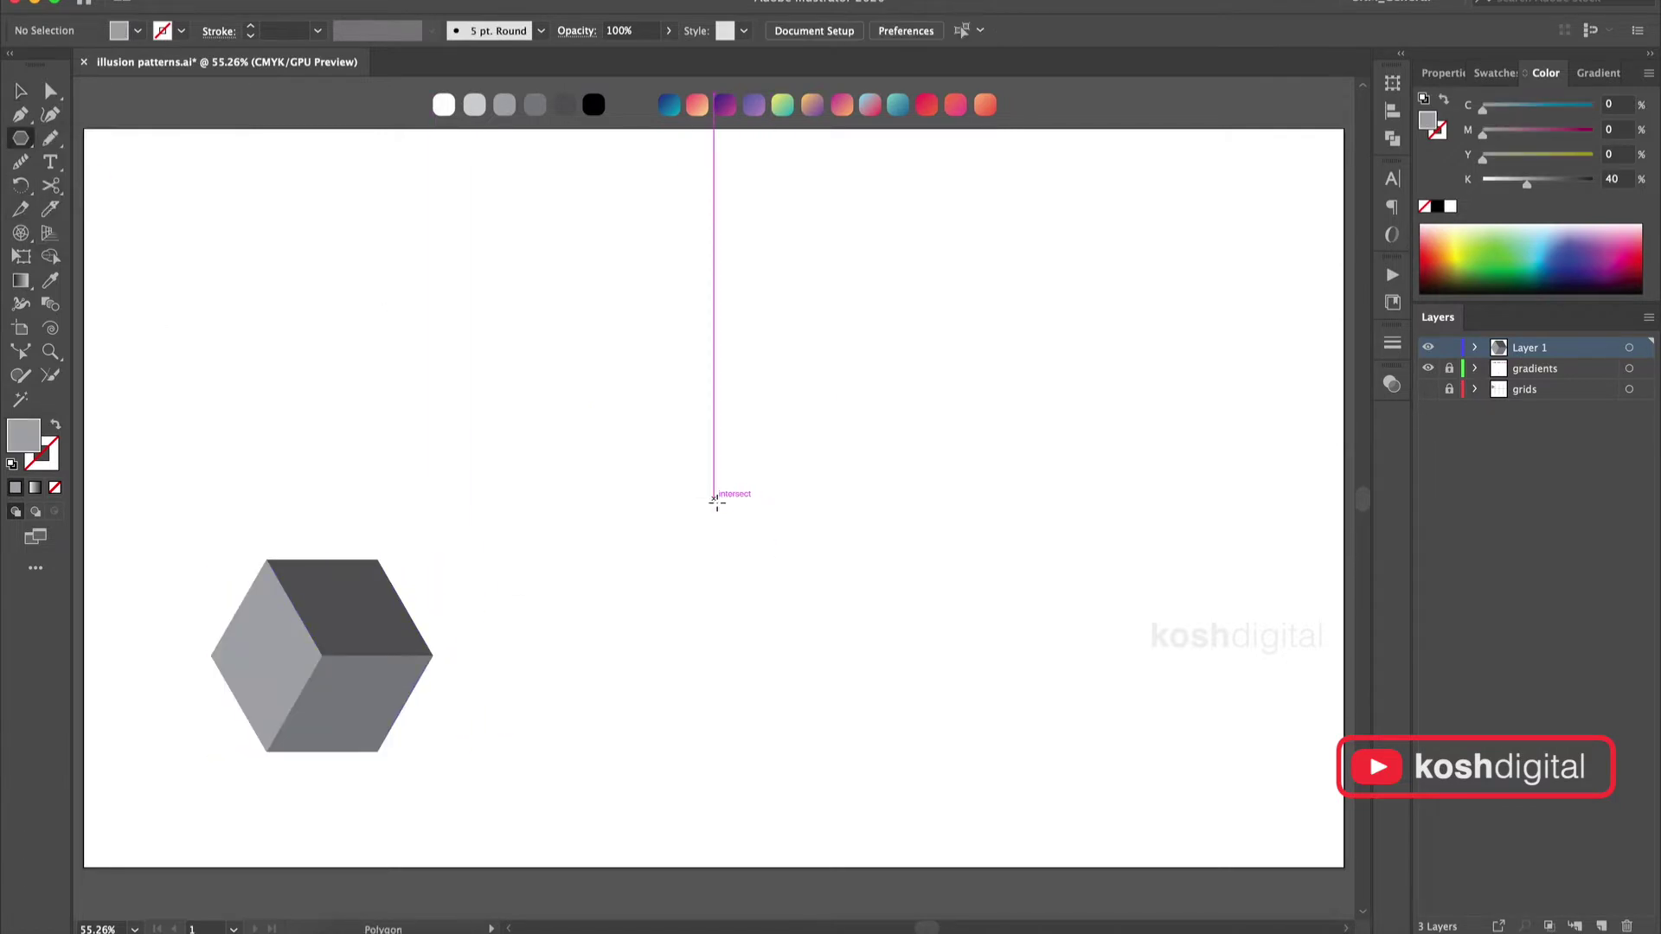
left_click(713, 497)
key("Return")
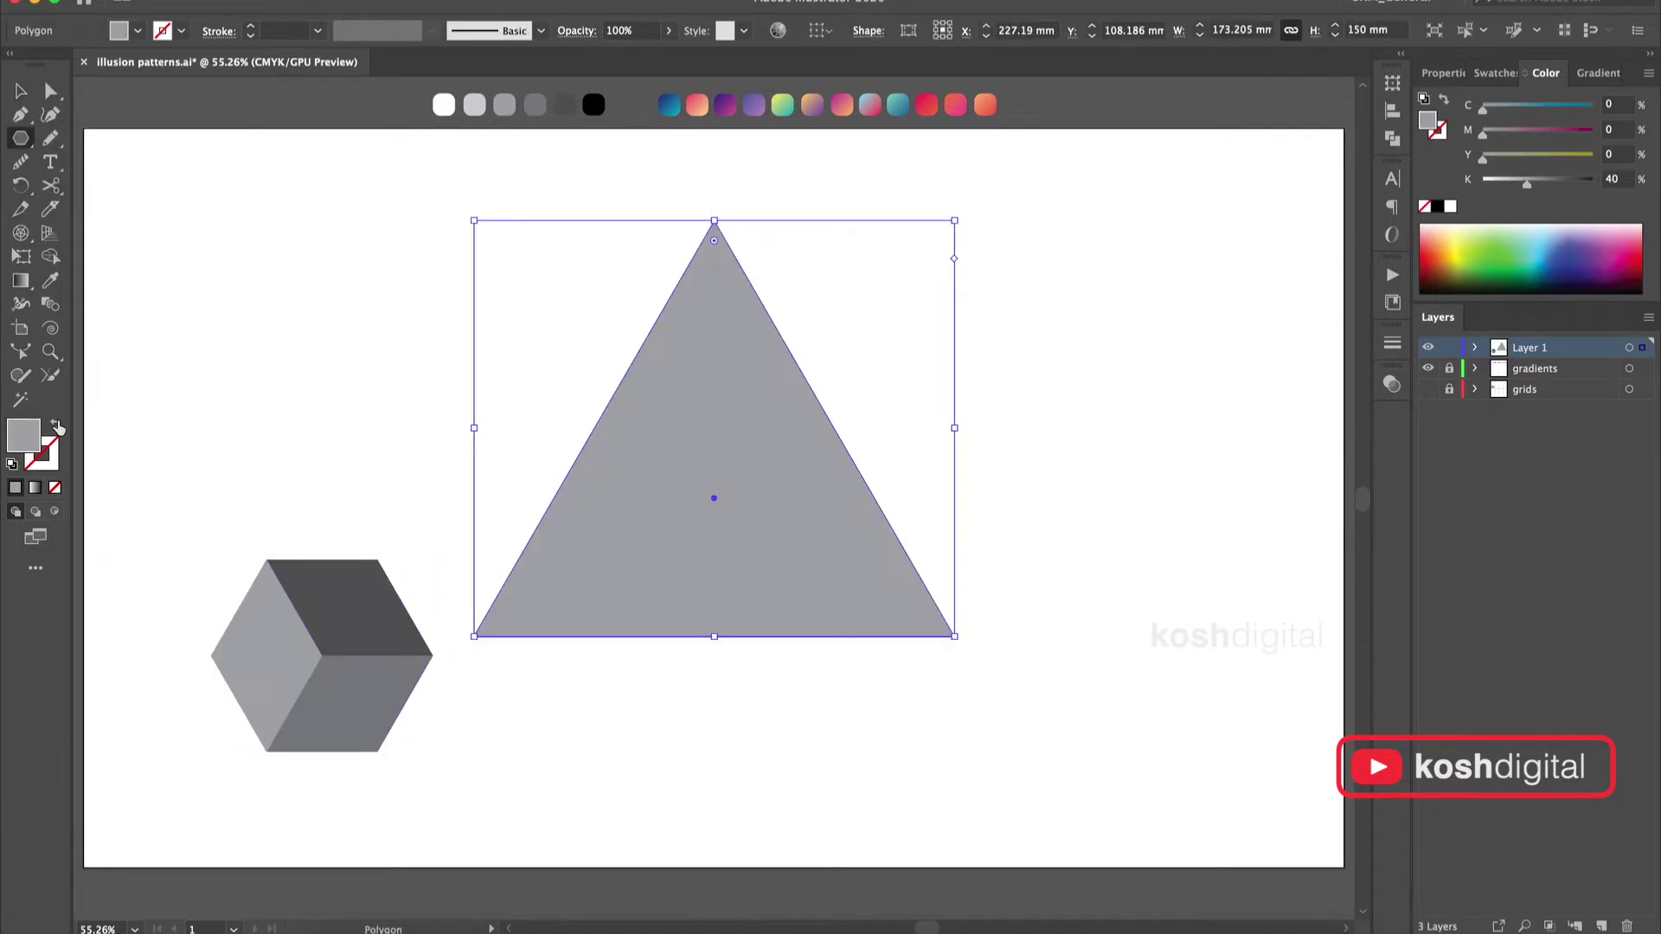
left_click(54, 423)
Place the cube on the triangle's lower-left corner, scale it to about 62.6 by 54.2 mm and copy it to the apex.
left_click(20, 91)
left_click(113, 198)
left_click(282, 701)
left_click_drag(337, 663, 717, 230)
left_click(734, 493)
key("Delete")
left_click(436, 554)
left_click_drag(583, 542, 560, 561)
left_click(730, 724)
left_click_drag(471, 636, 715, 230)
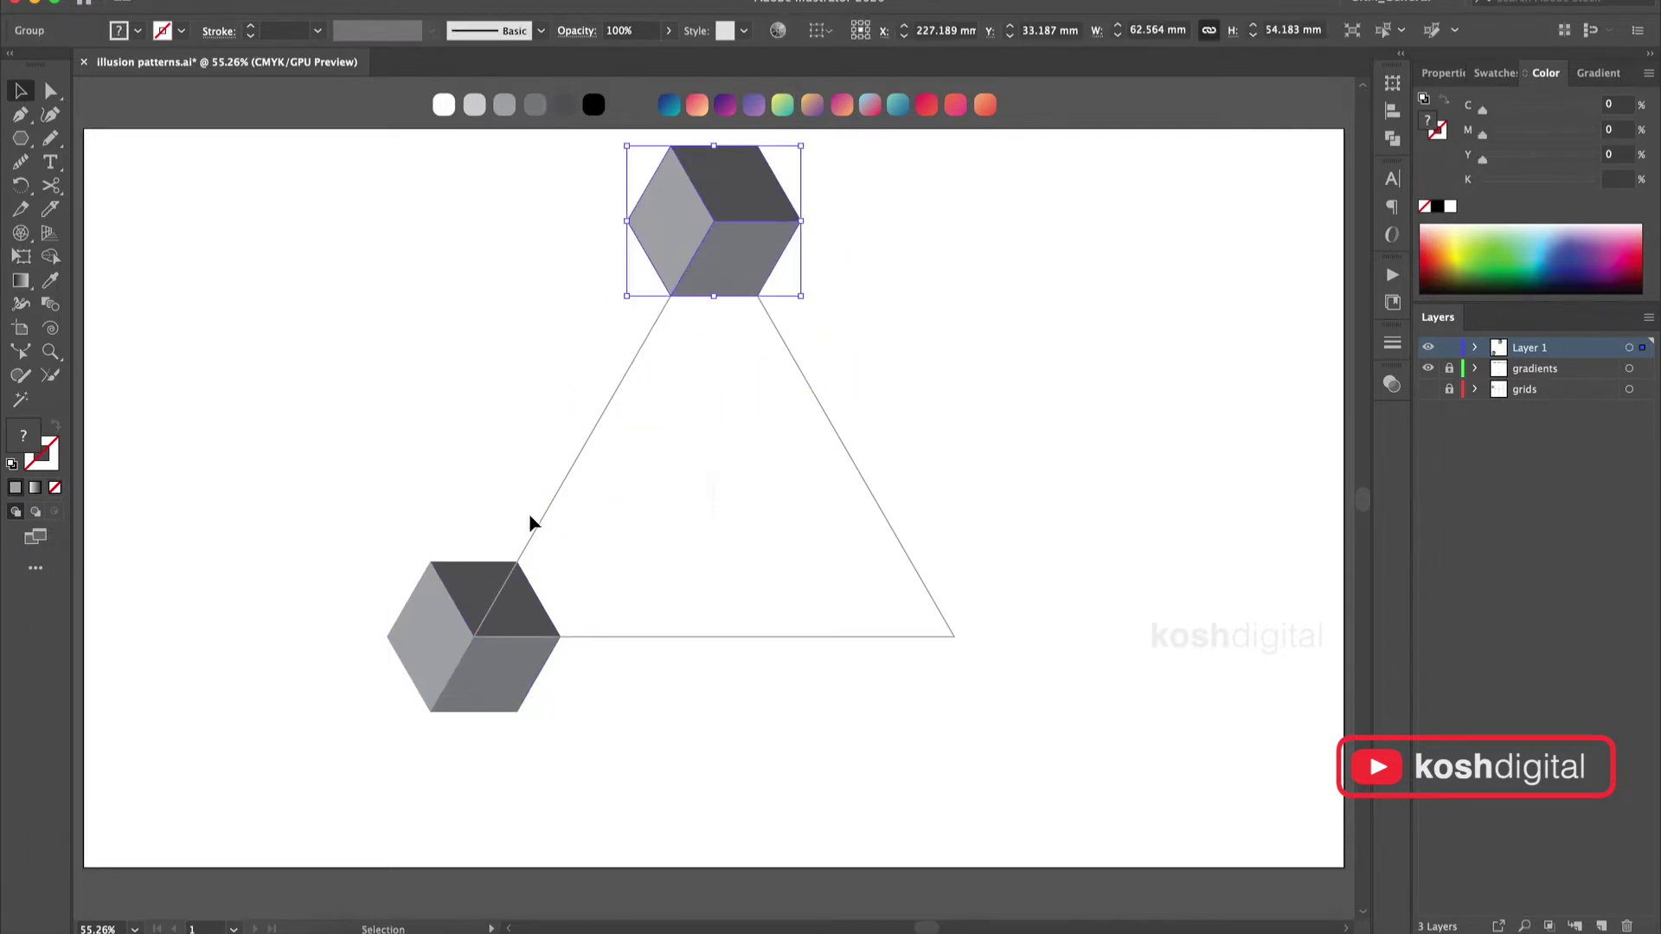
Scale the triangle down slightly and realign the two cubes with its apex and lower-left corner.
left_click(879, 383)
left_click(845, 445)
left_click_drag(949, 216, 960, 260)
left_click_drag(713, 221, 714, 271)
left_click_drag(476, 637, 519, 610)
Make a blend between the lower-left cube and the apex cube.
left_click(726, 215, "shift")
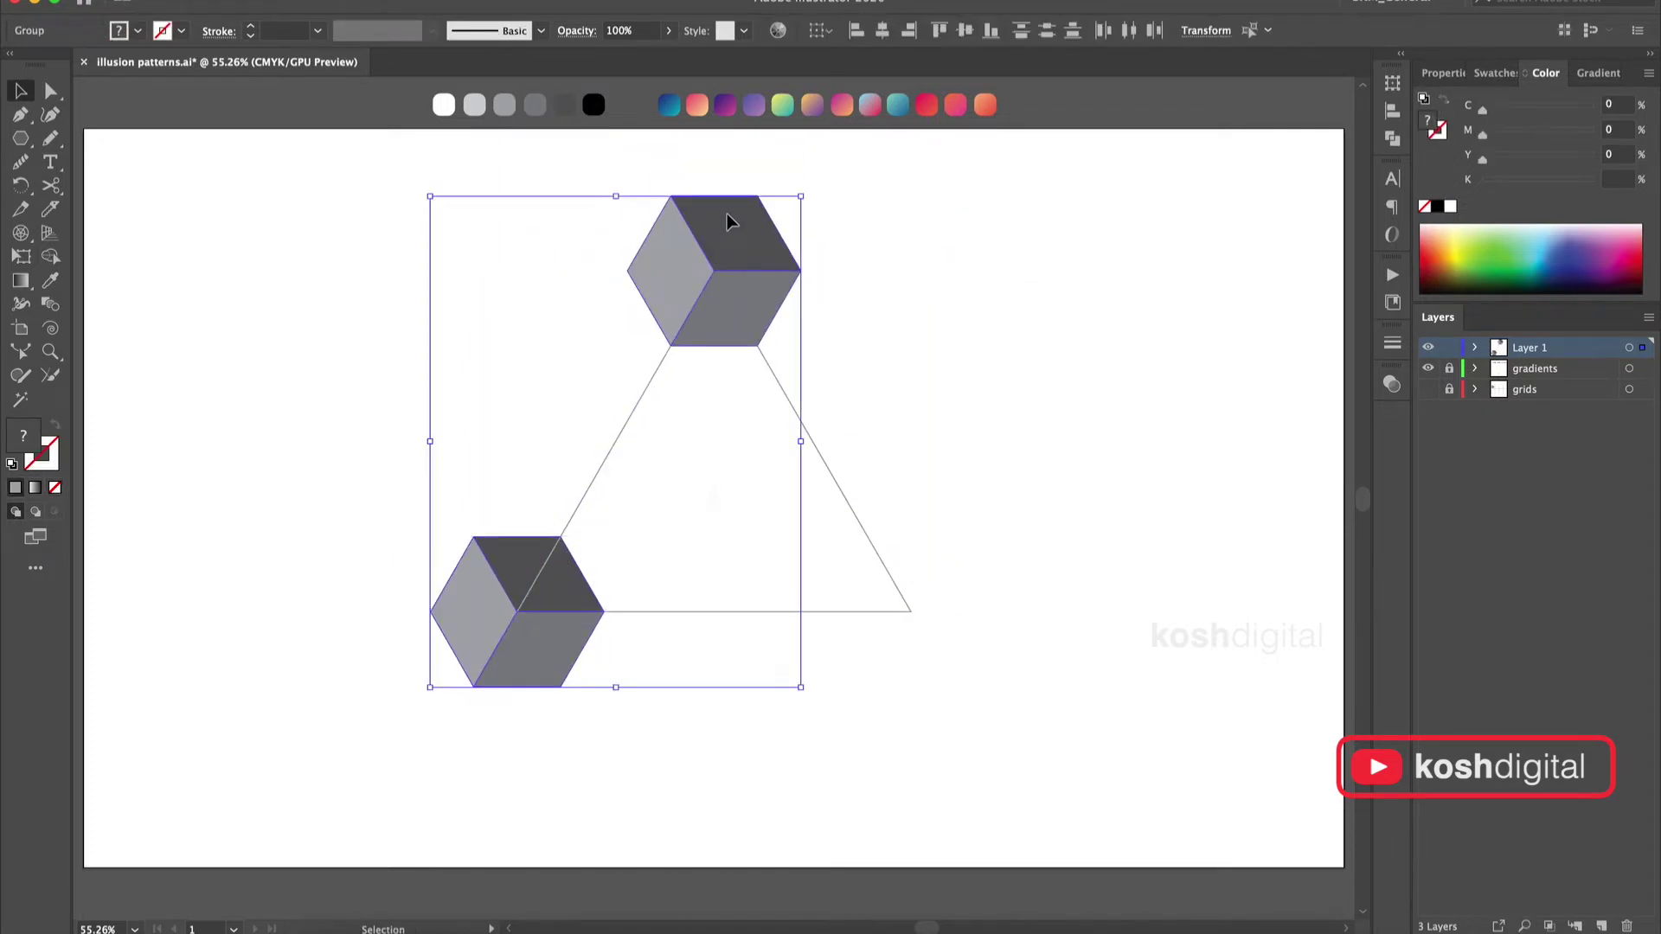
left_click(233, 2)
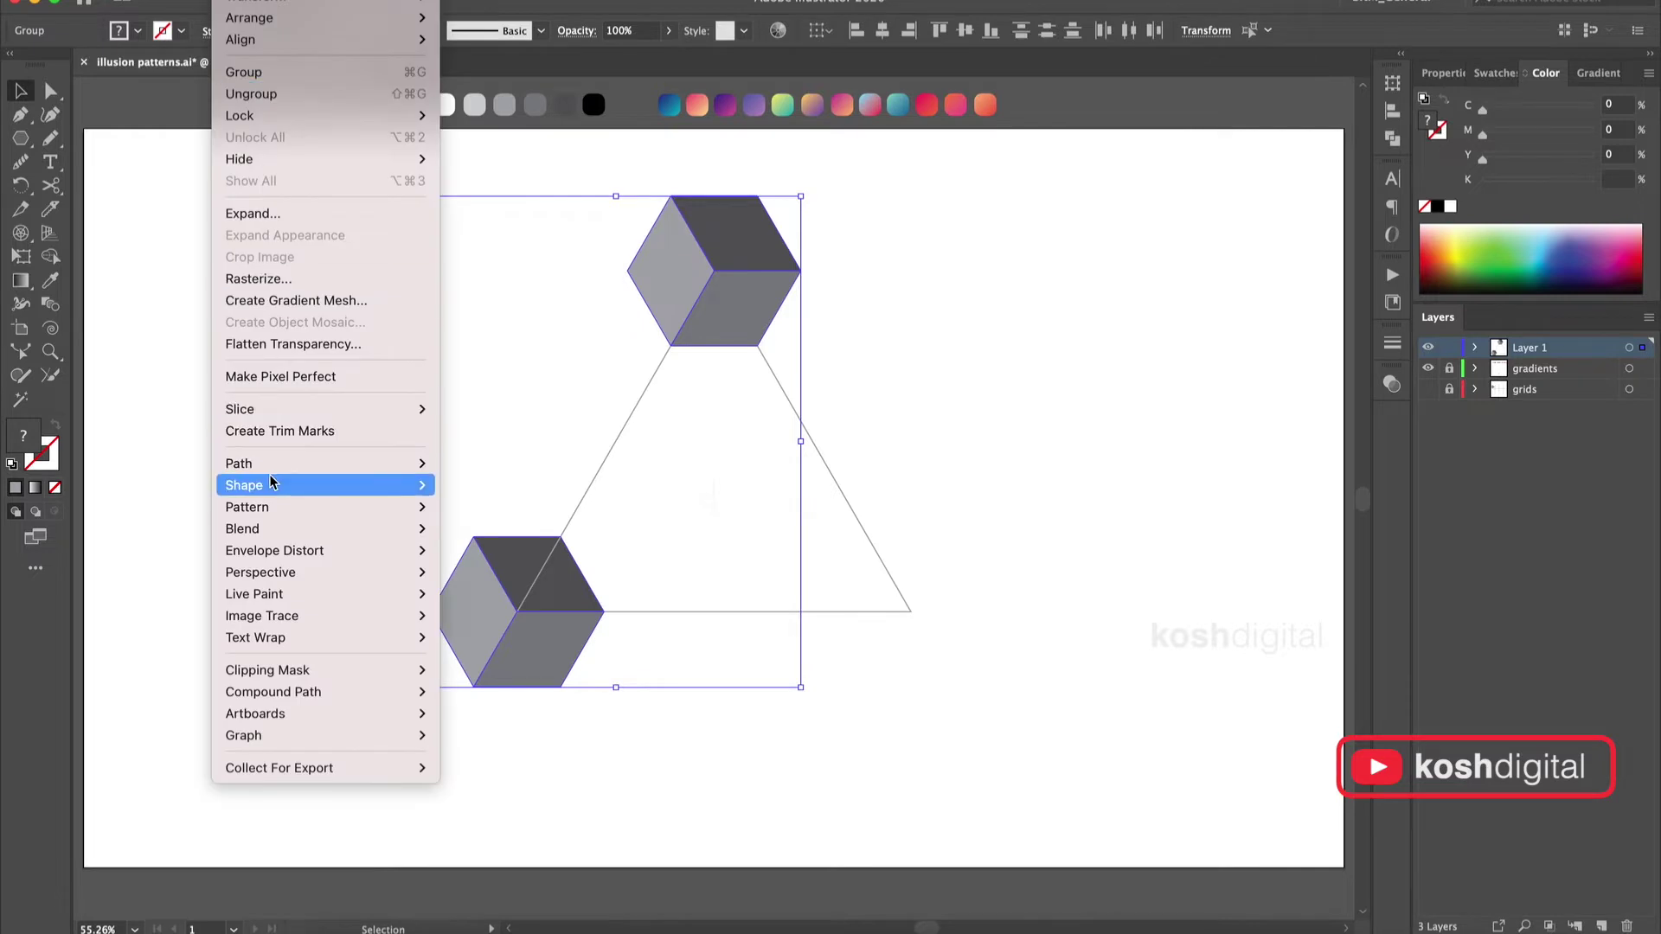
mouse_move(273, 528)
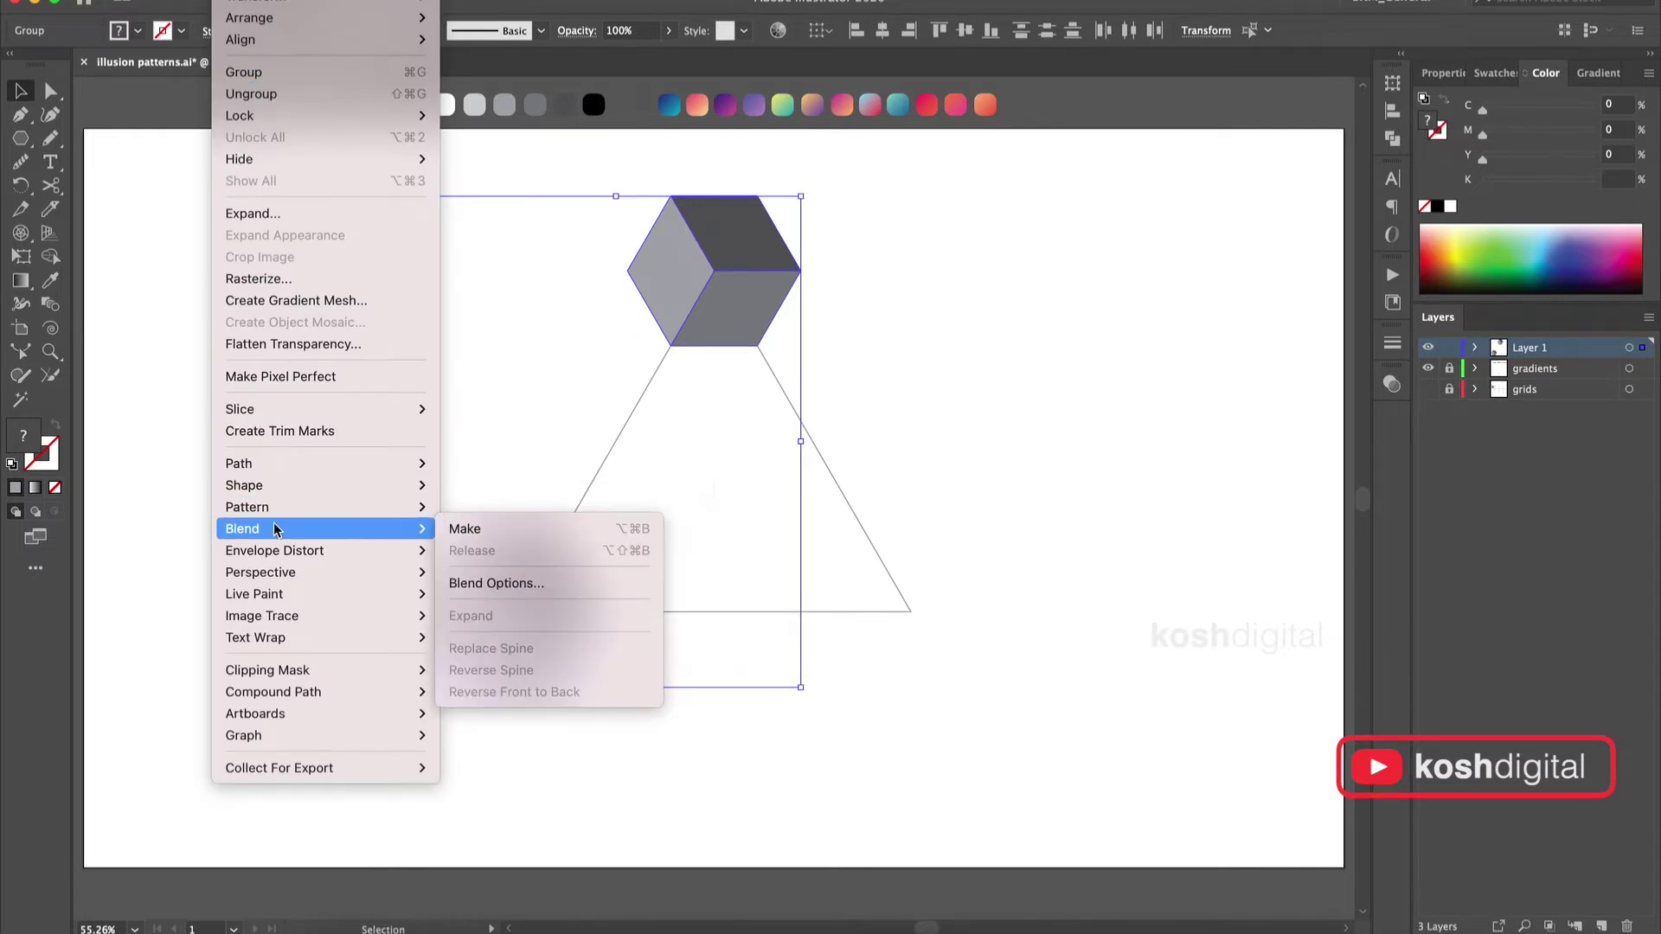
left_click(472, 530)
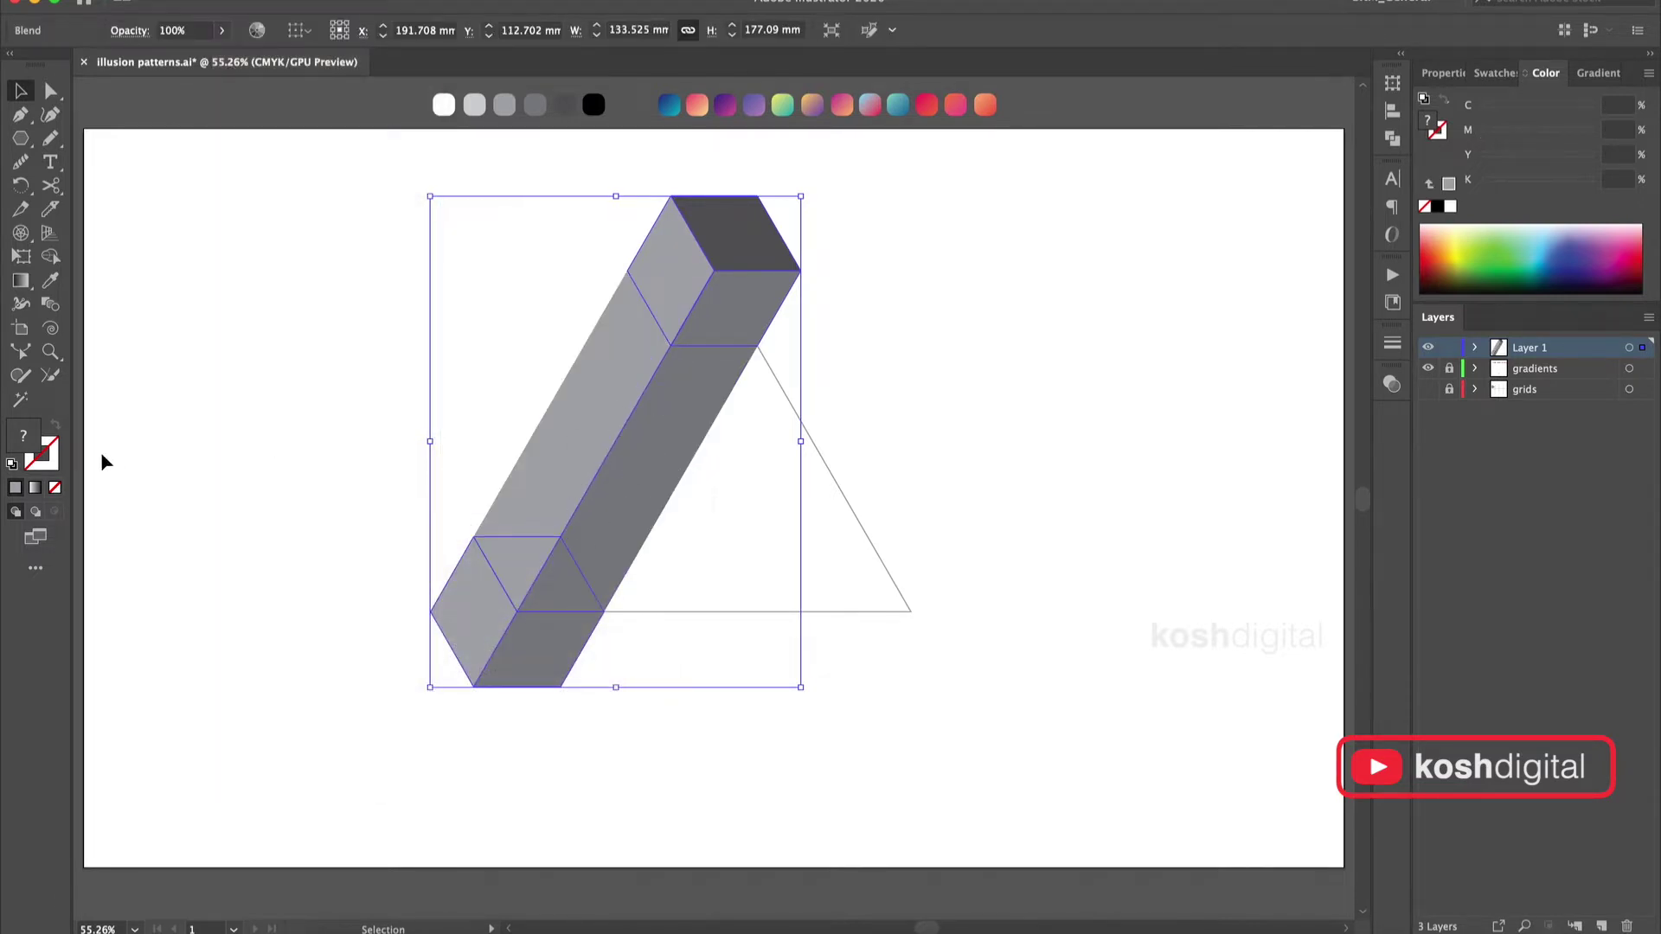
Set the blend's spacing to 2 specified steps with preview on.
double_click(50, 303)
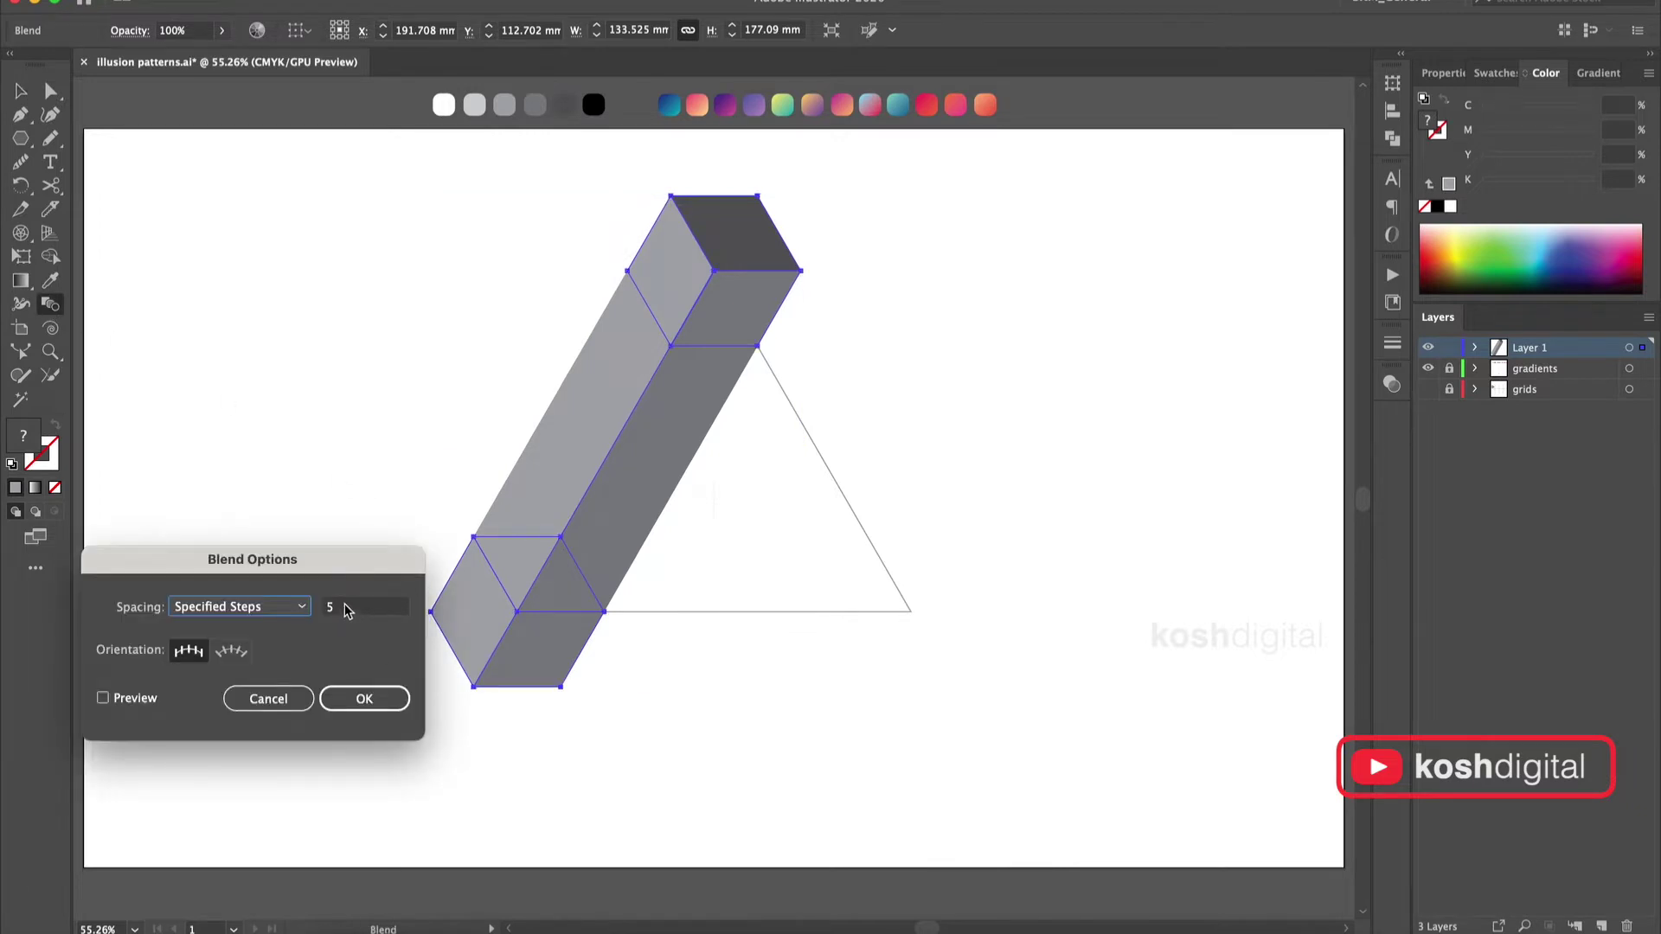
double_click(344, 608)
type("3")
left_click(103, 698)
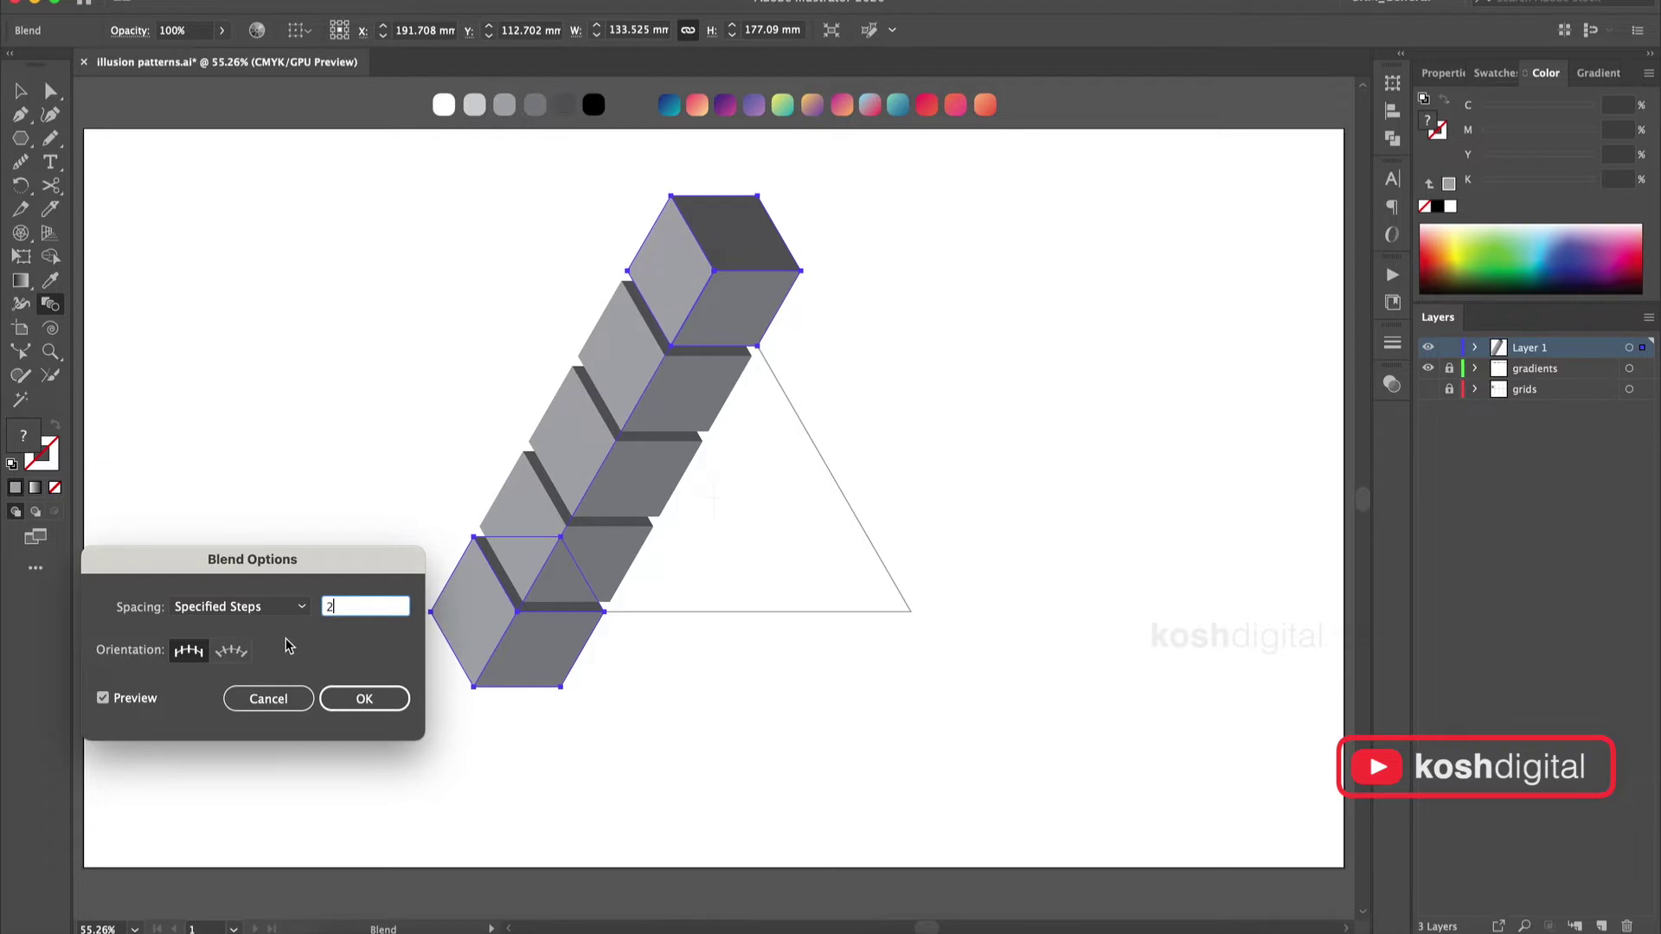
key("Tab")
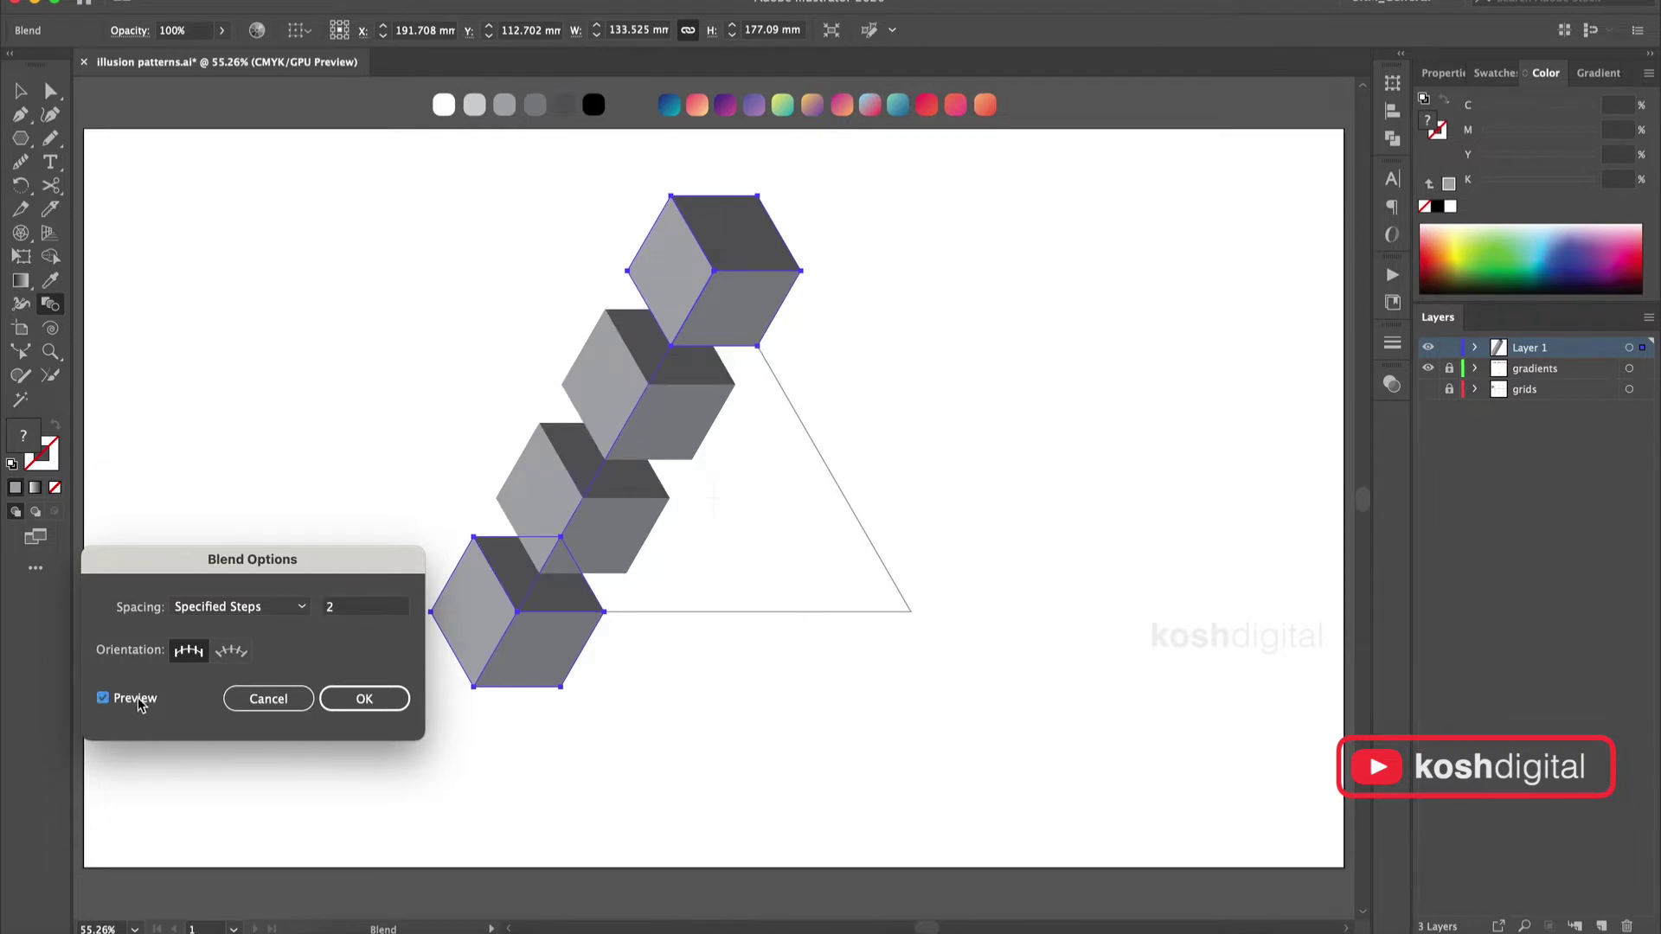
left_click(391, 702)
left_click(19, 92)
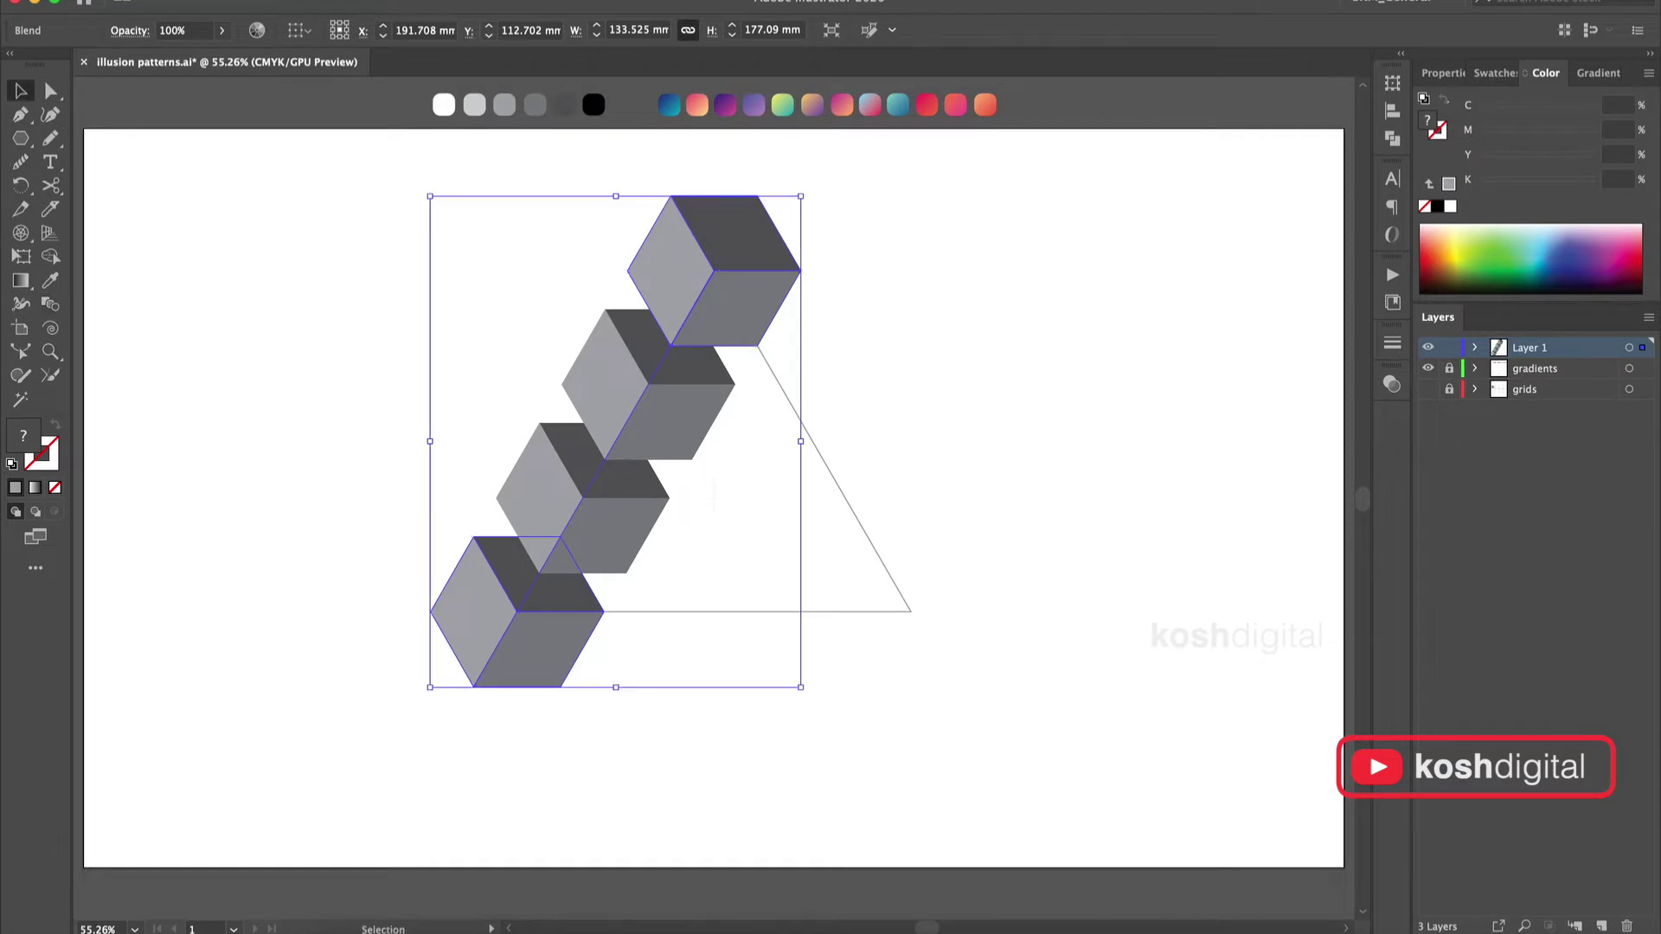
Expand the blend and ungroup it into four separate cubes.
left_click(234, 1)
left_click(278, 217)
left_click(307, 519)
left_click(932, 340)
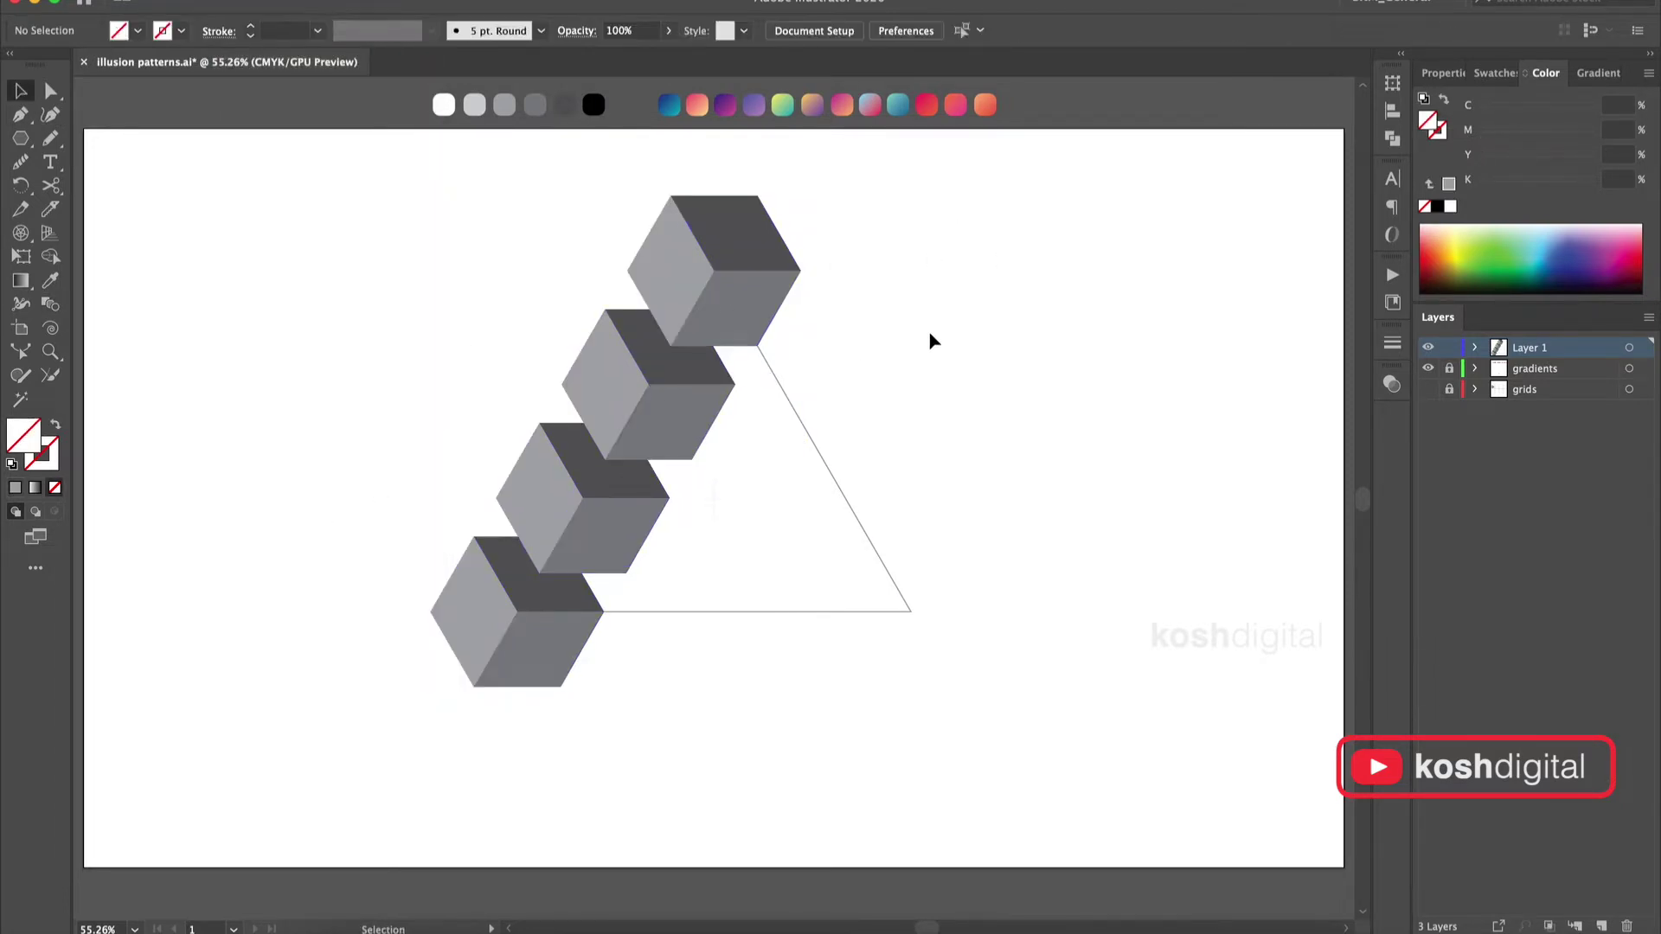
left_click(769, 253)
right_click(768, 252)
left_click(864, 433)
Rotate a copy of the four-cube row about the triangle's centre and repeat it to form all three sides.
left_click(736, 226)
left_click(641, 408, "shift")
left_click(563, 519, "shift")
left_click(478, 634, "shift")
left_click(21, 186)
left_click(713, 499, "alt")
left_click(128, 778)
key("ctrl+d")
key("v")
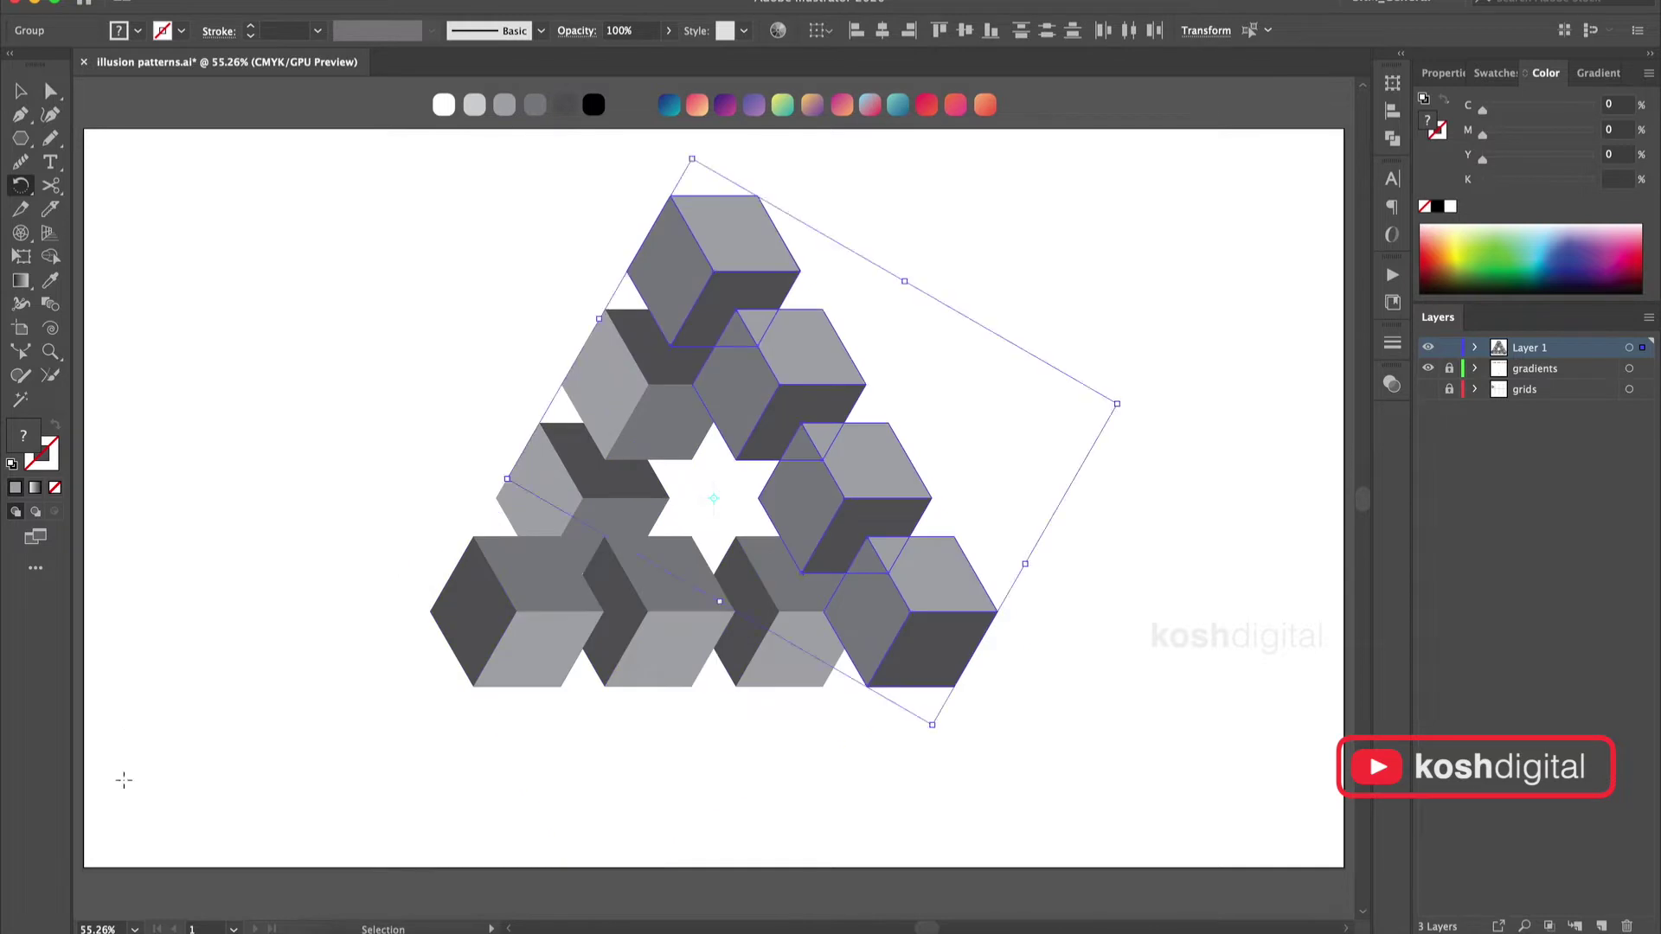
Delete the overlapping duplicate cubes at the apex, lower-right and lower-left corners.
left_click(1038, 173)
left_click(763, 230)
key("Delete")
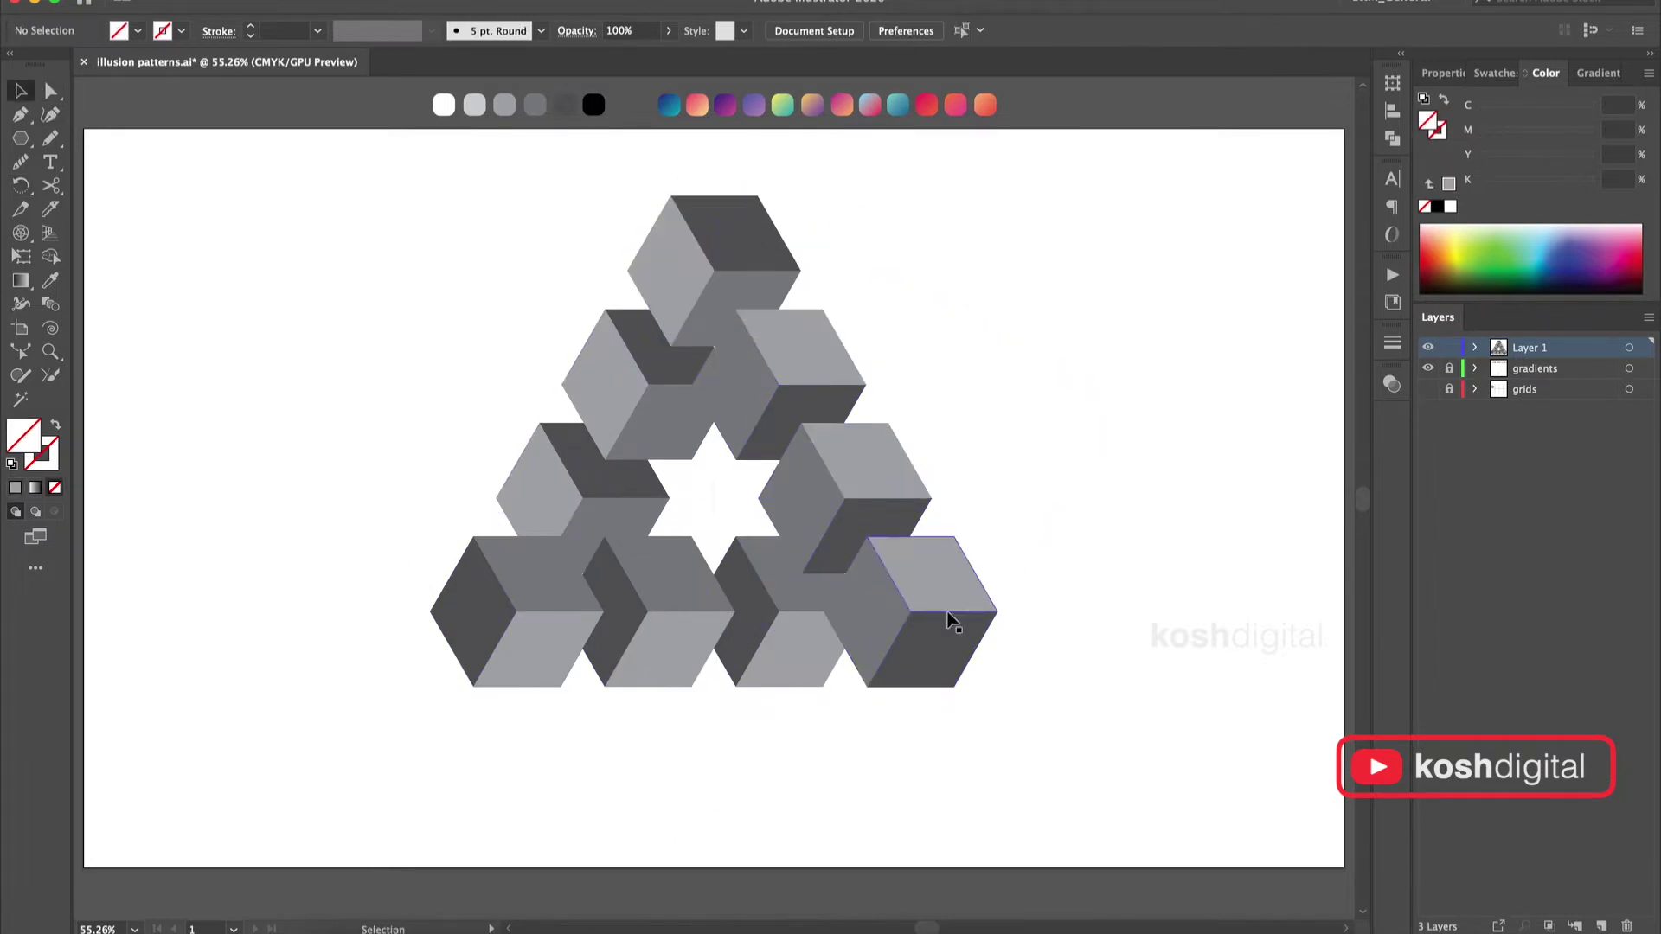
left_click(949, 619)
key("Delete")
left_click(549, 641)
key("Delete")
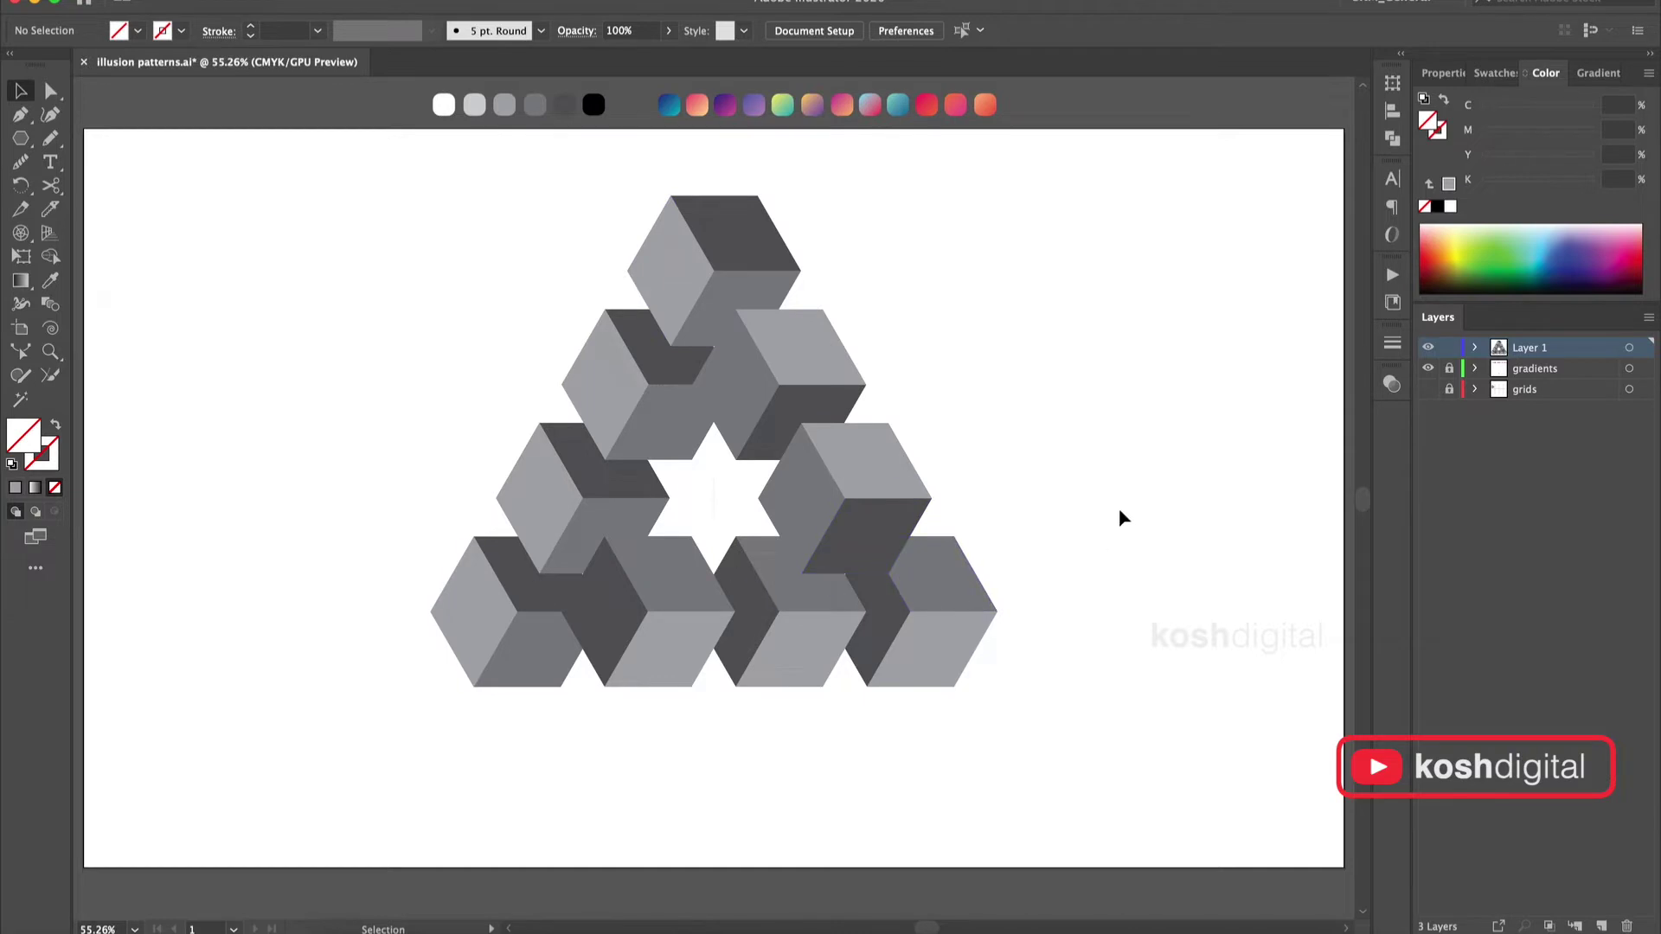
Bring the lower-right and lower-left corner cubes to the front of the stacking order.
left_click(967, 625)
right_click(969, 568)
mouse_move(1115, 833)
left_click(1184, 833)
left_click(477, 623)
right_click(477, 624)
mouse_move(605, 833)
left_click(692, 823)
Bring the upper cube on the right side in front of its lower neighbour and ungroup the cubes into separate faces.
left_click(735, 510)
left_click(800, 398)
key("super+x")
key("super+f")
left_click(712, 493)
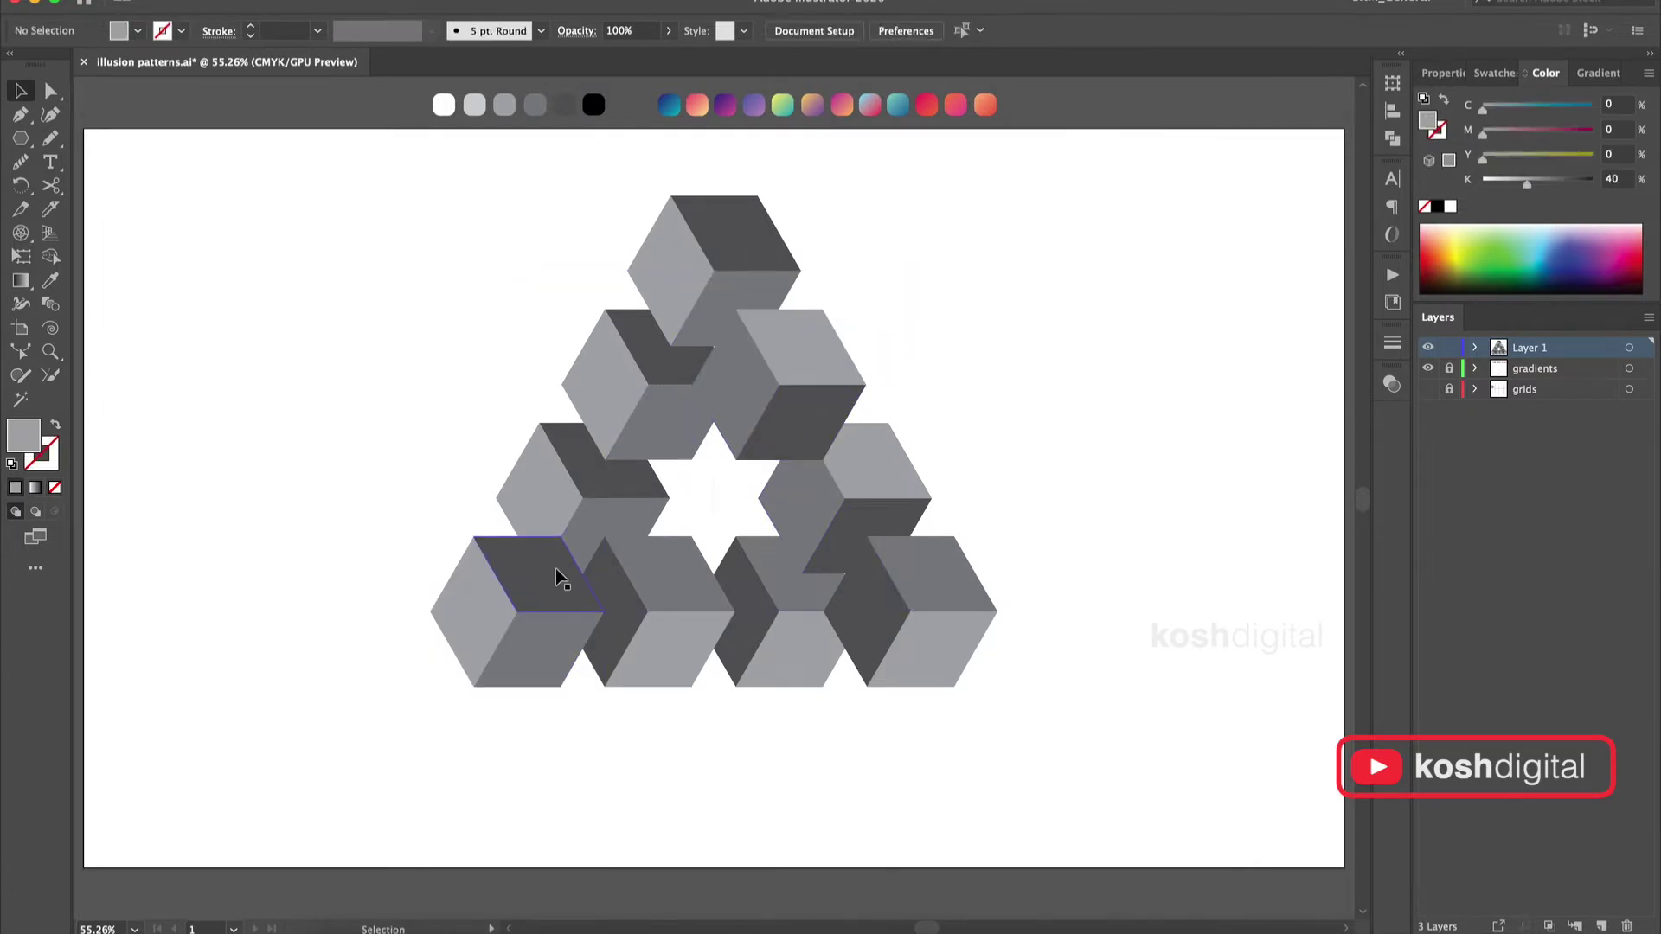
Select the top faces of all nine cubes and fill them with black.
left_click(556, 568)
left_click(596, 458, "shift")
left_click(627, 368, "shift")
left_click(661, 352)
left_click(722, 250, "shift")
left_click(606, 458, "shift")
left_click(554, 566, "shift")
left_click(813, 351, "shift")
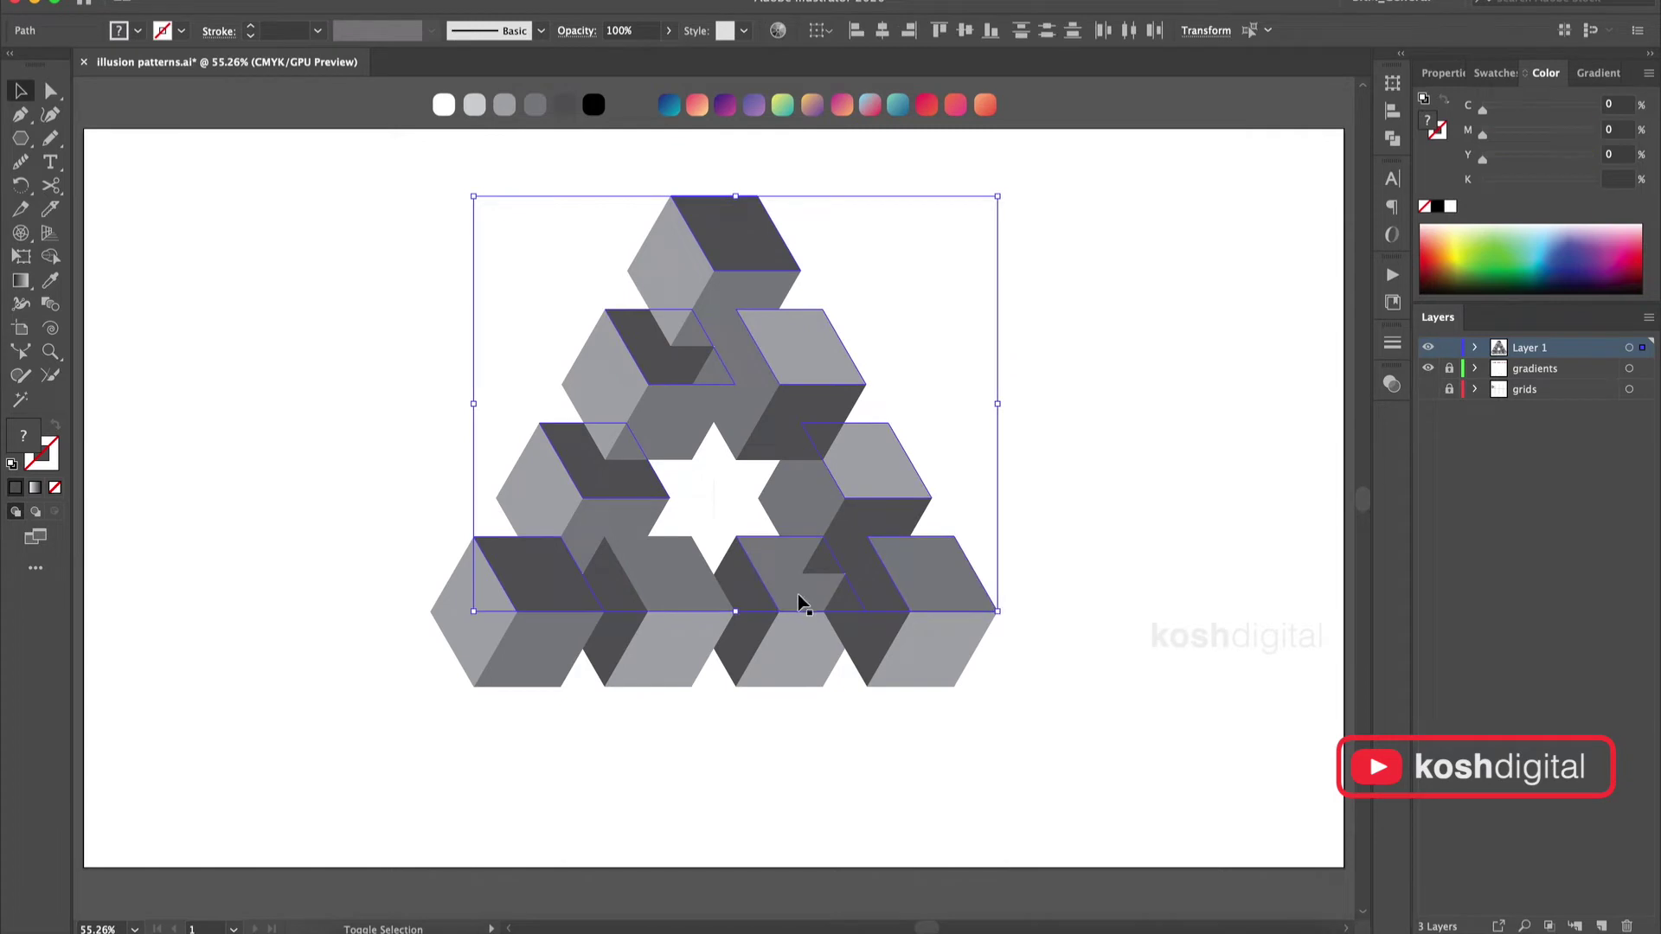
left_click(51, 280)
left_click(593, 104)
Select the left faces of all nine cubes and fill them with the 80% grey swatch.
left_click(21, 91)
left_click(480, 597)
left_click(541, 487, "shift")
left_click(605, 385, "shift")
left_click(670, 272, "shift")
left_click(731, 389, "shift")
left_click(792, 506, "shift")
left_click(857, 619, "shift")
left_click(744, 636, "shift")
left_click(605, 624, "shift")
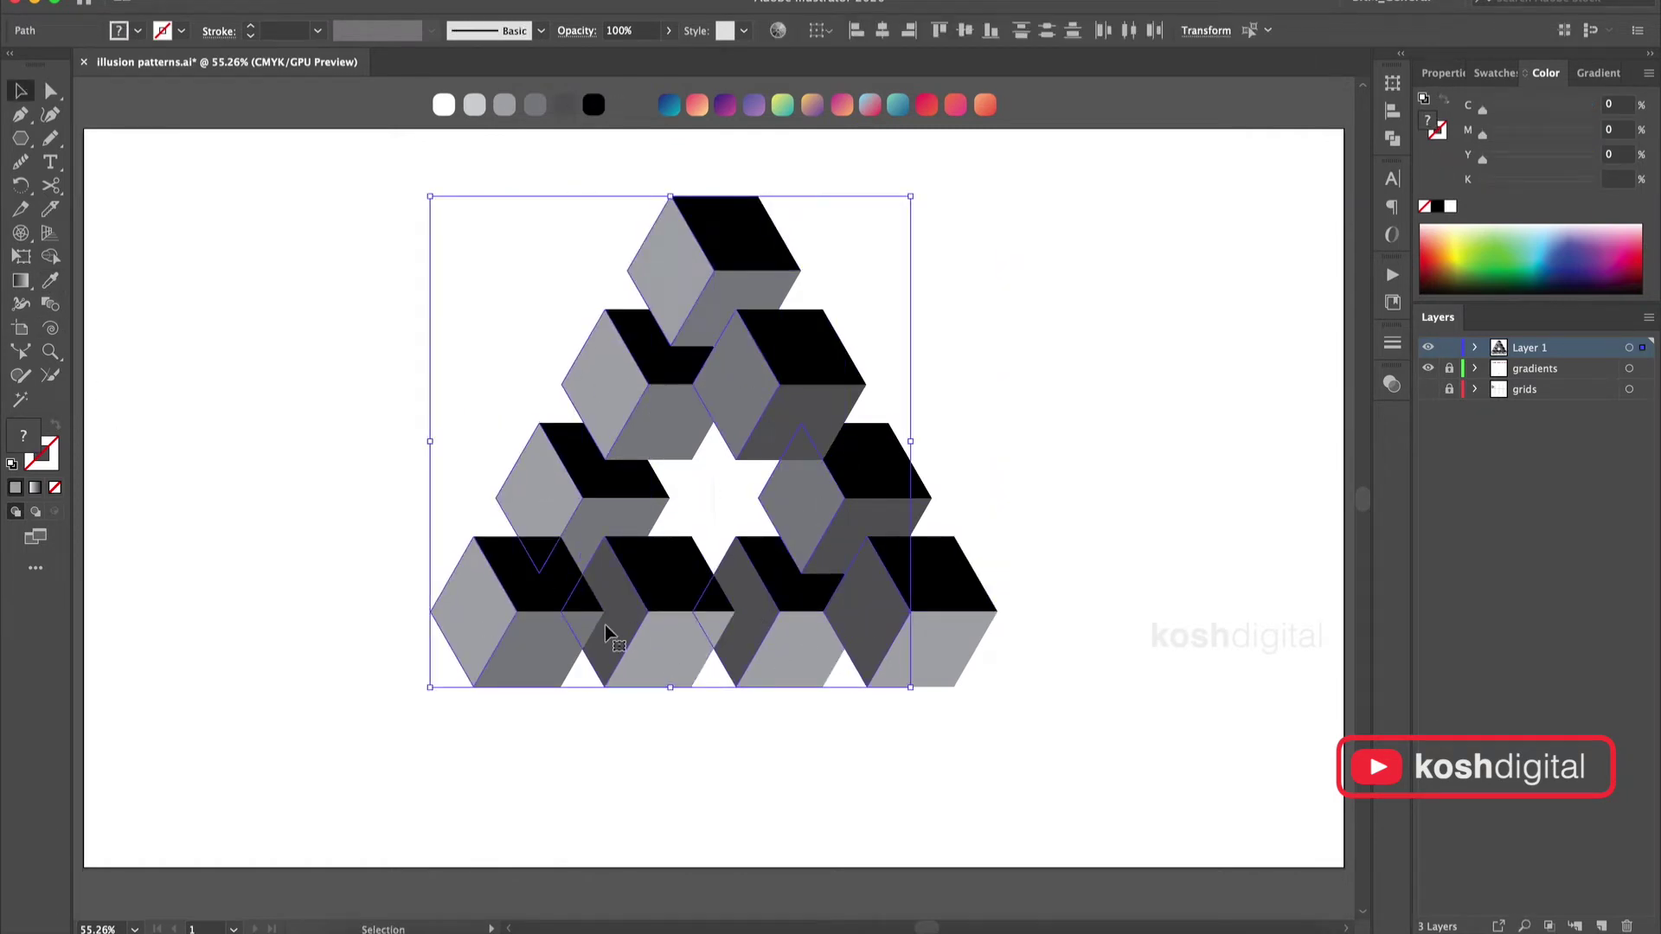
key("i")
left_click(564, 105)
Fill the lower-right faces of the cubes with the 40% grey swatch.
left_click(21, 91)
left_click(556, 637)
left_click(615, 523, "shift")
left_click(657, 420, "shift")
left_click(735, 303, "shift")
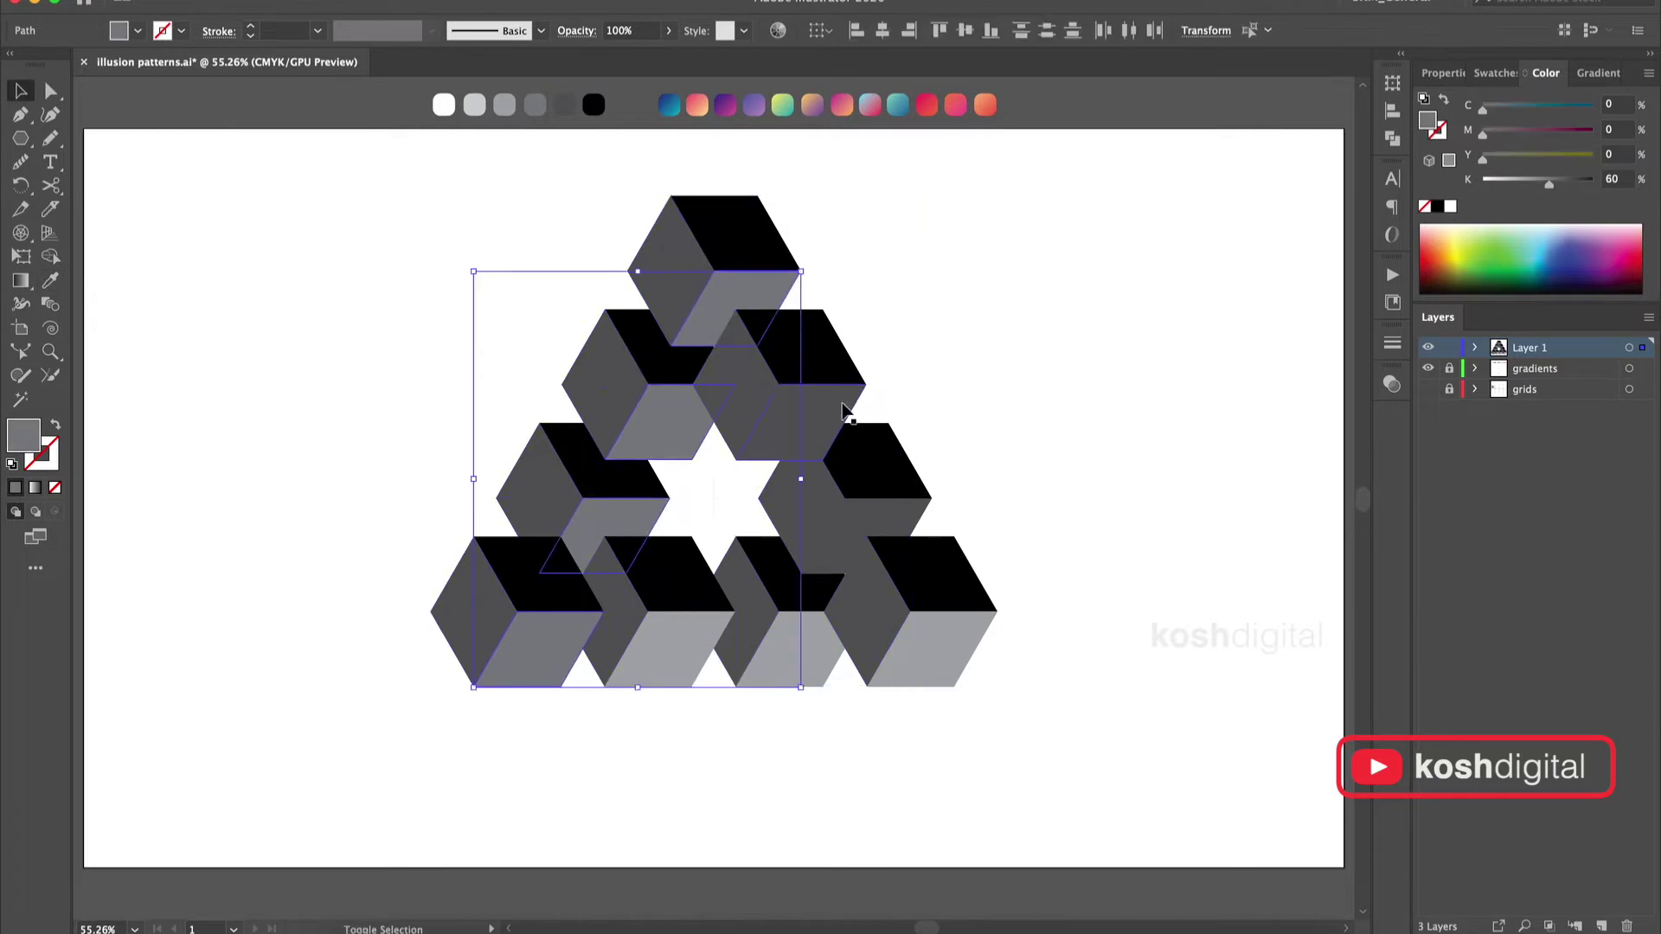
left_click(817, 419, "shift")
left_click(869, 524, "shift")
left_click(930, 648, "shift")
left_click(504, 104)
Bring the light and dark grey faces of the lower middle cube on the left side to the front.
left_click(21, 91)
left_click(389, 364)
left_click(604, 523)
right_click(605, 523)
mouse_move(696, 811)
left_click(856, 813)
left_click(857, 805)
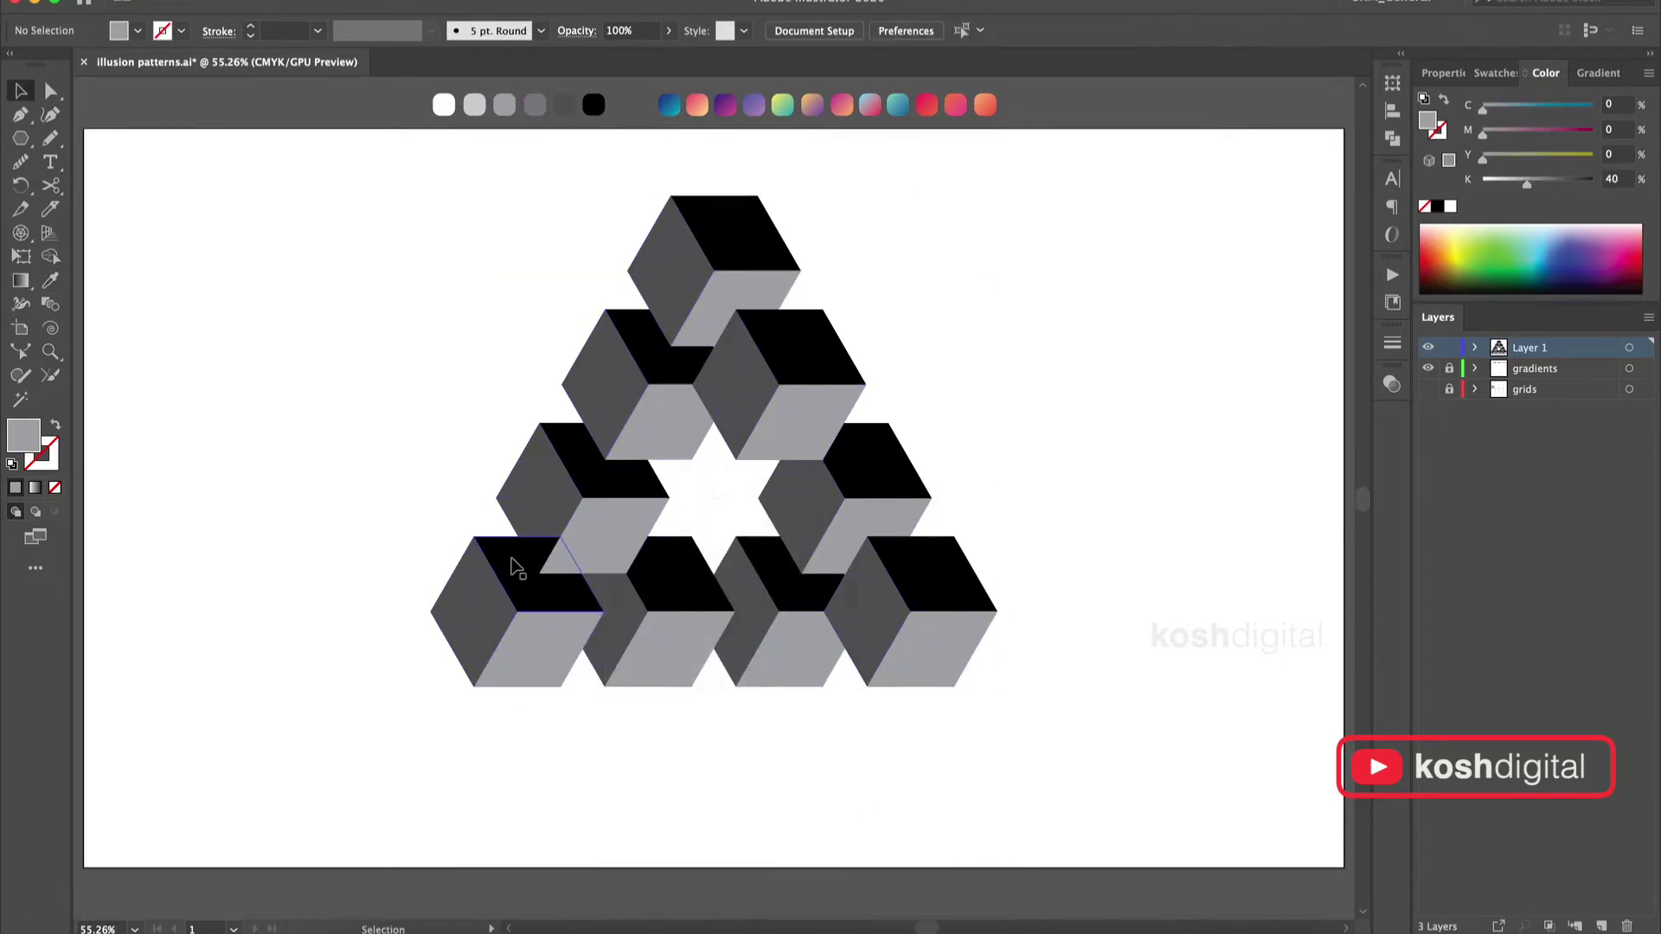
left_click(534, 478)
right_click(533, 478)
mouse_move(622, 833)
left_click(754, 819)
left_click(743, 800)
Bring the dark left face and black top face of the lower middle cube on the right side to the front.
right_click(804, 476)
mouse_move(1008, 832)
left_click(1056, 819)
right_click(877, 462)
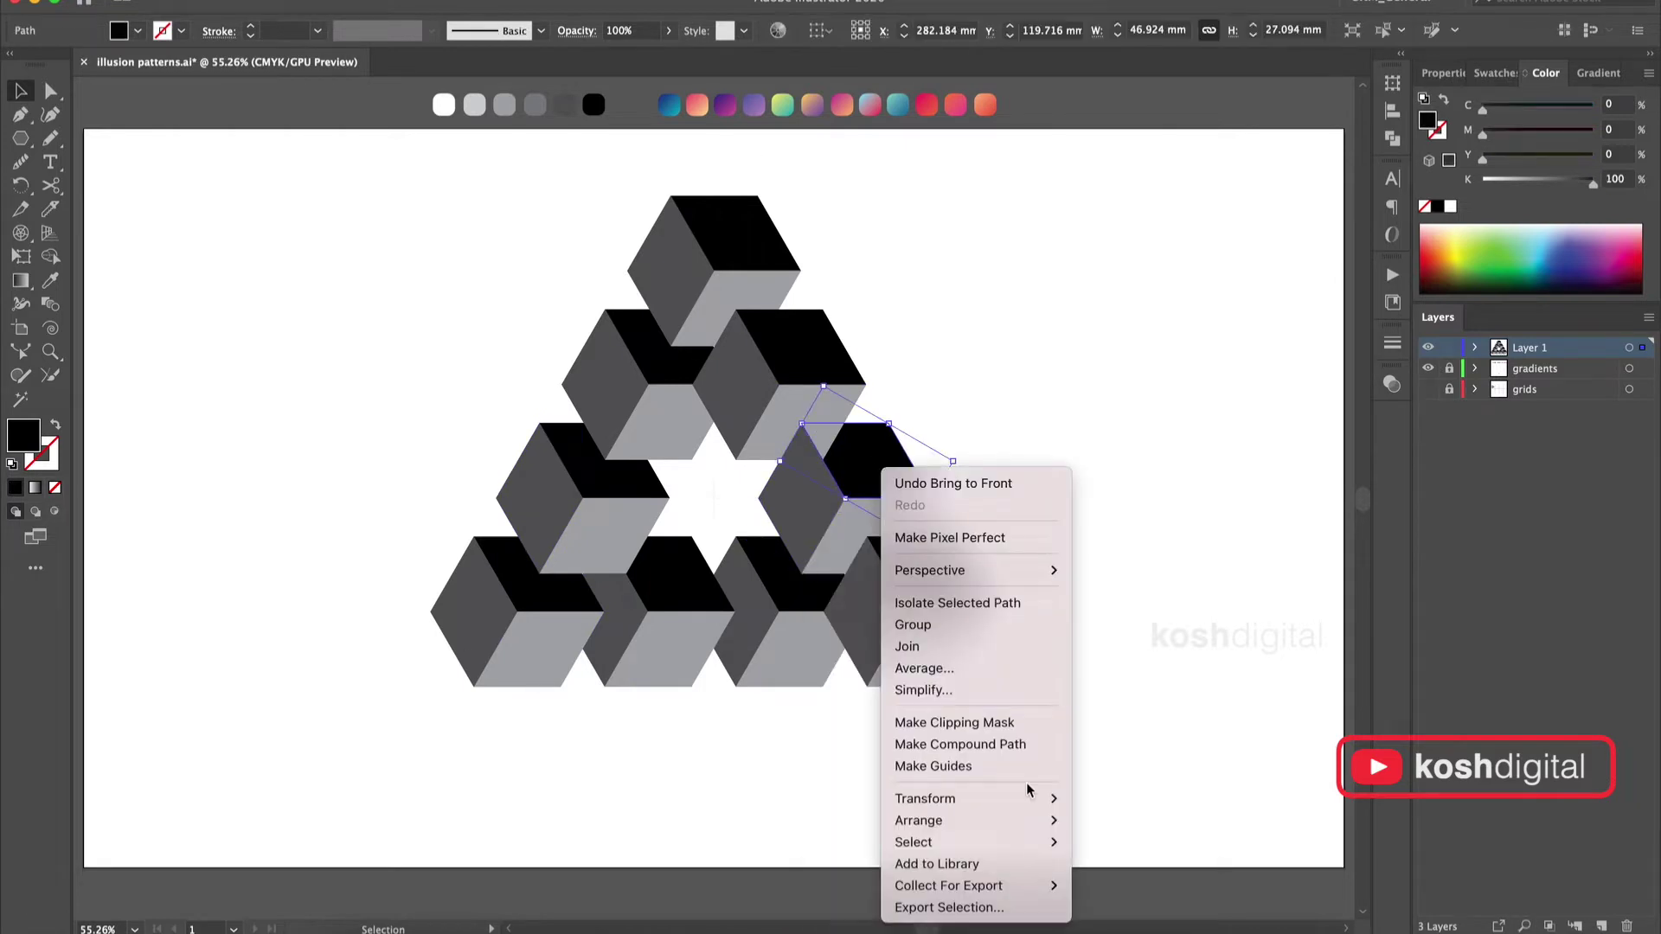
left_click(1116, 807)
left_click(1021, 718)
Bring the light grey and black faces of the third cube in the bottom row to the front.
left_click(800, 657)
left_click(809, 593, "shift")
key("ctrl+shift+a")
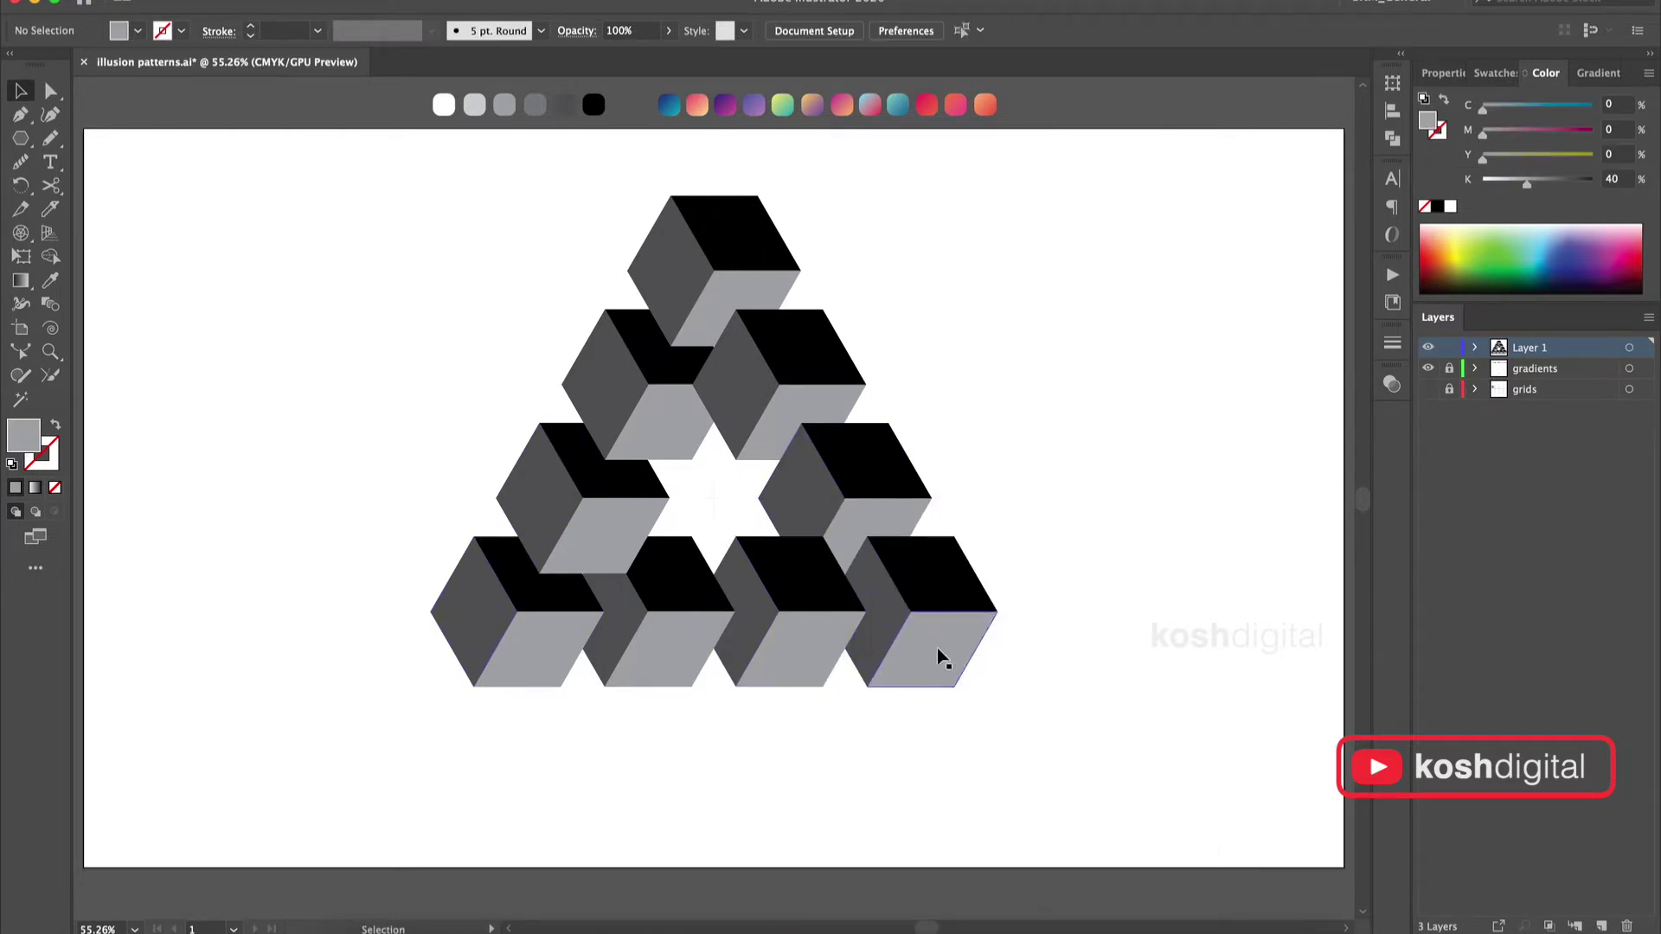
Select every face matching the fill of a face on the lower-left cube, delete them and undo the deletion.
left_click(491, 555)
left_click(337, 3)
left_click(606, 267)
key("Delete")
key("super+z")
Select all light grey faces by matching fill colour, delete them and undo the deletion.
left_click(628, 524)
left_click(337, 3)
mouse_move(381, 193)
left_click(580, 194)
key("Delete")
key("super+z")
Select all black top faces by matching fill colour, recolour them with the 80% grey swatch and raise their black value slightly.
left_click(747, 252)
left_click(338, 2)
left_click(581, 192)
key("i")
left_click(564, 104)
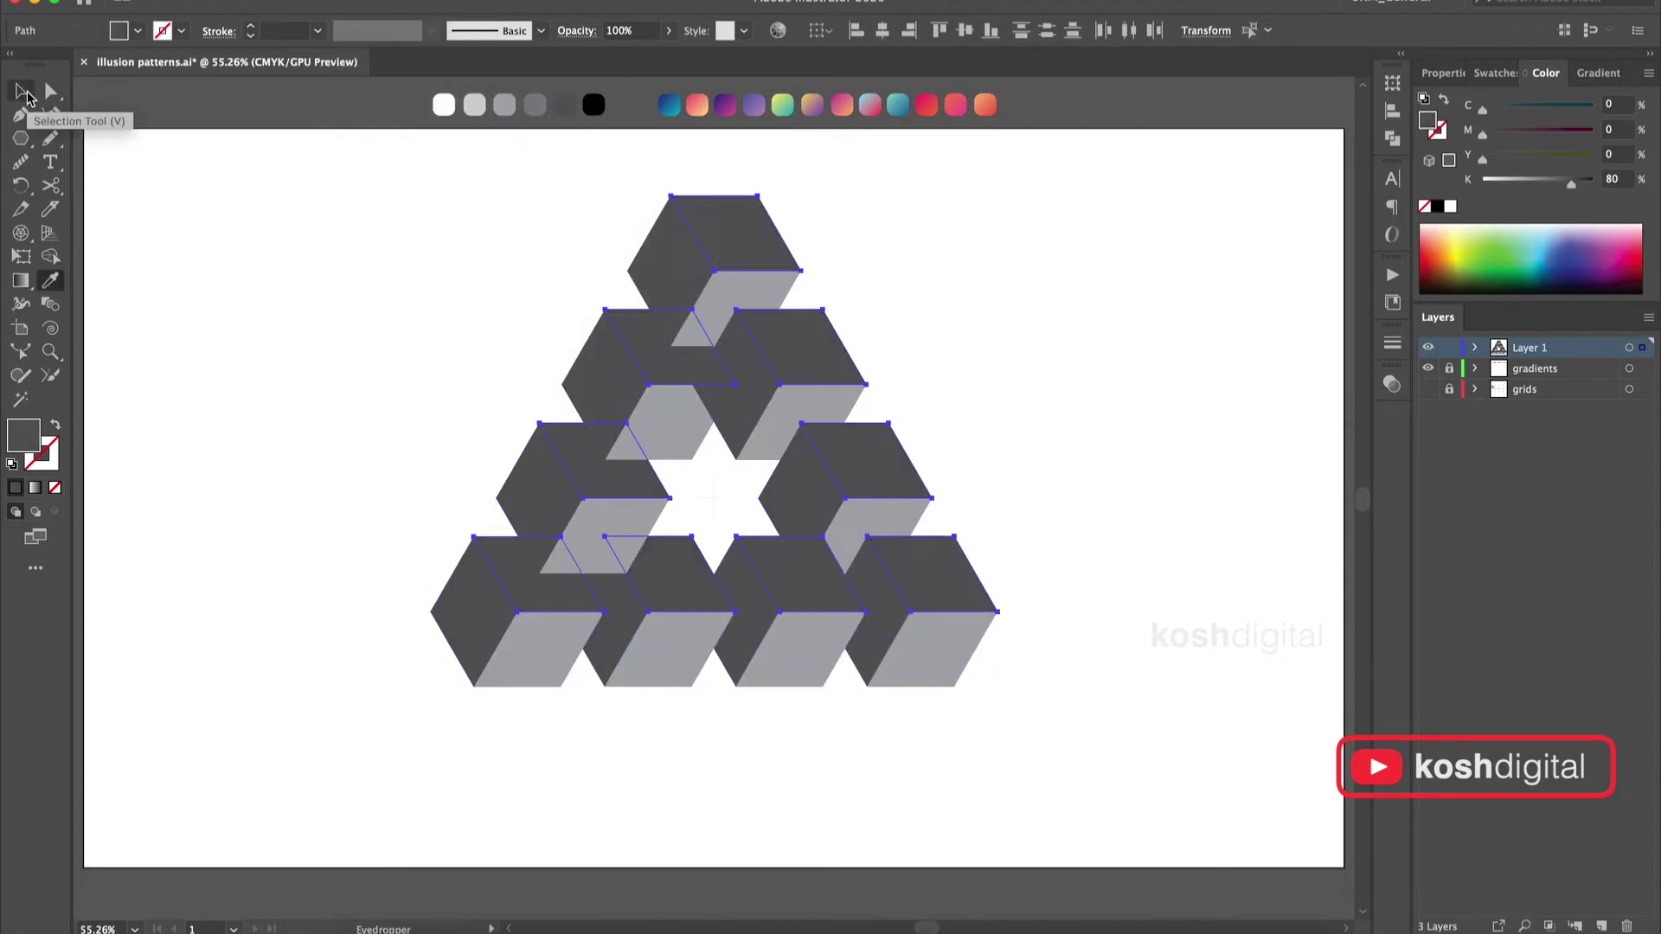
left_click_drag(1570, 184, 1583, 184)
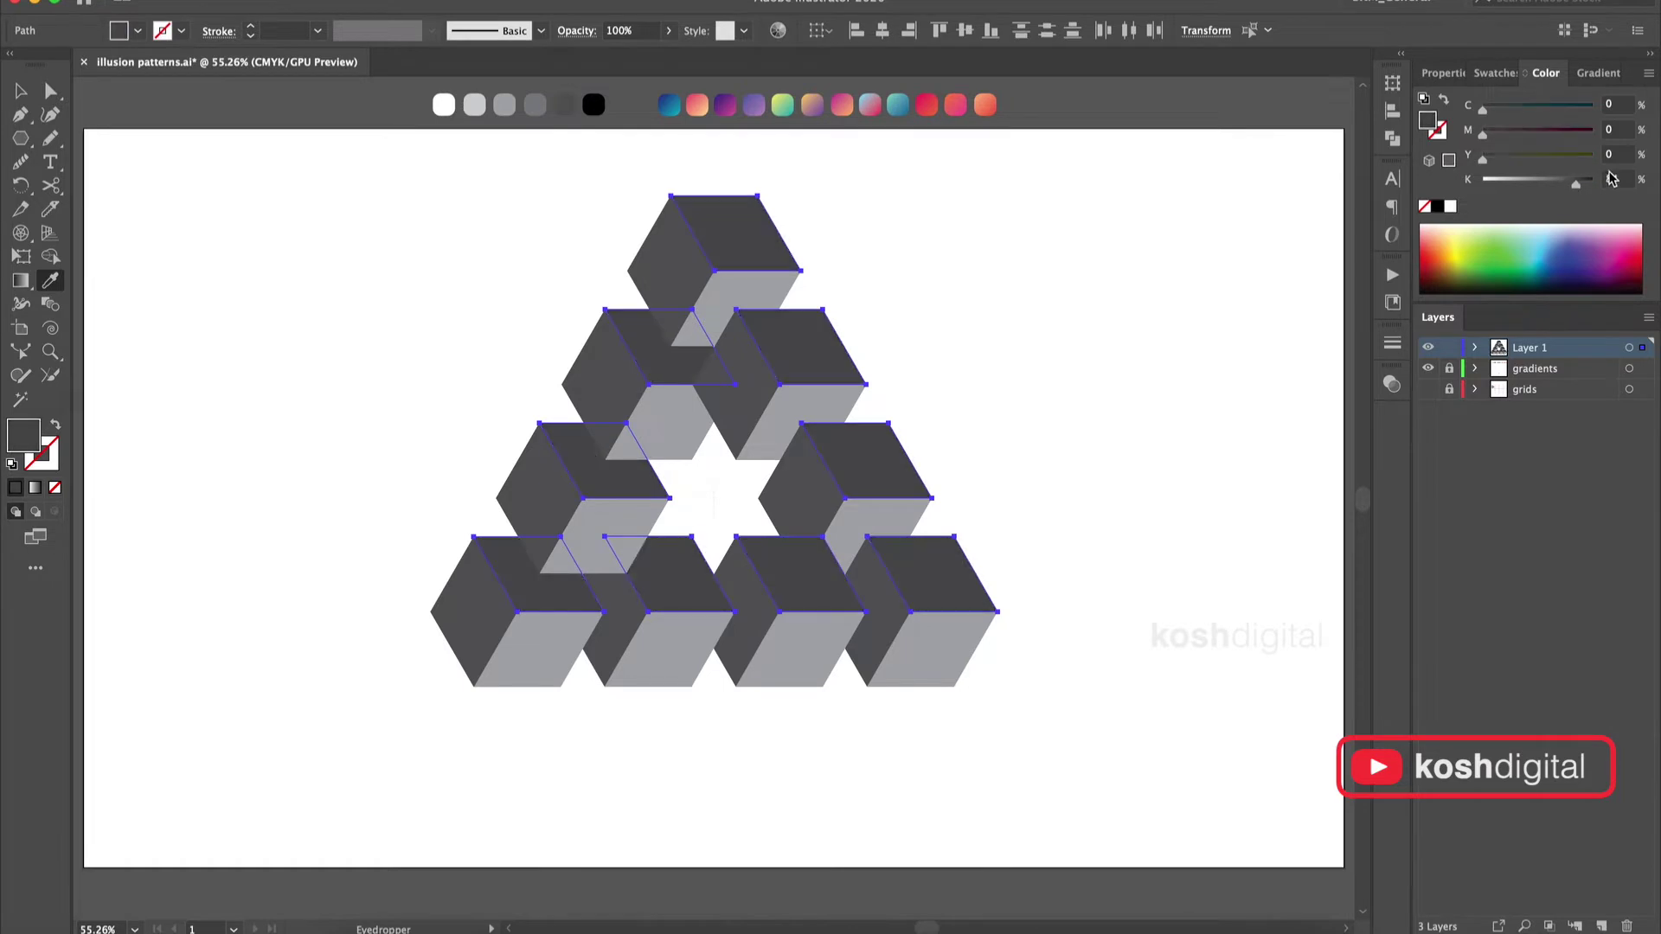
key("v")
left_click(1107, 411)
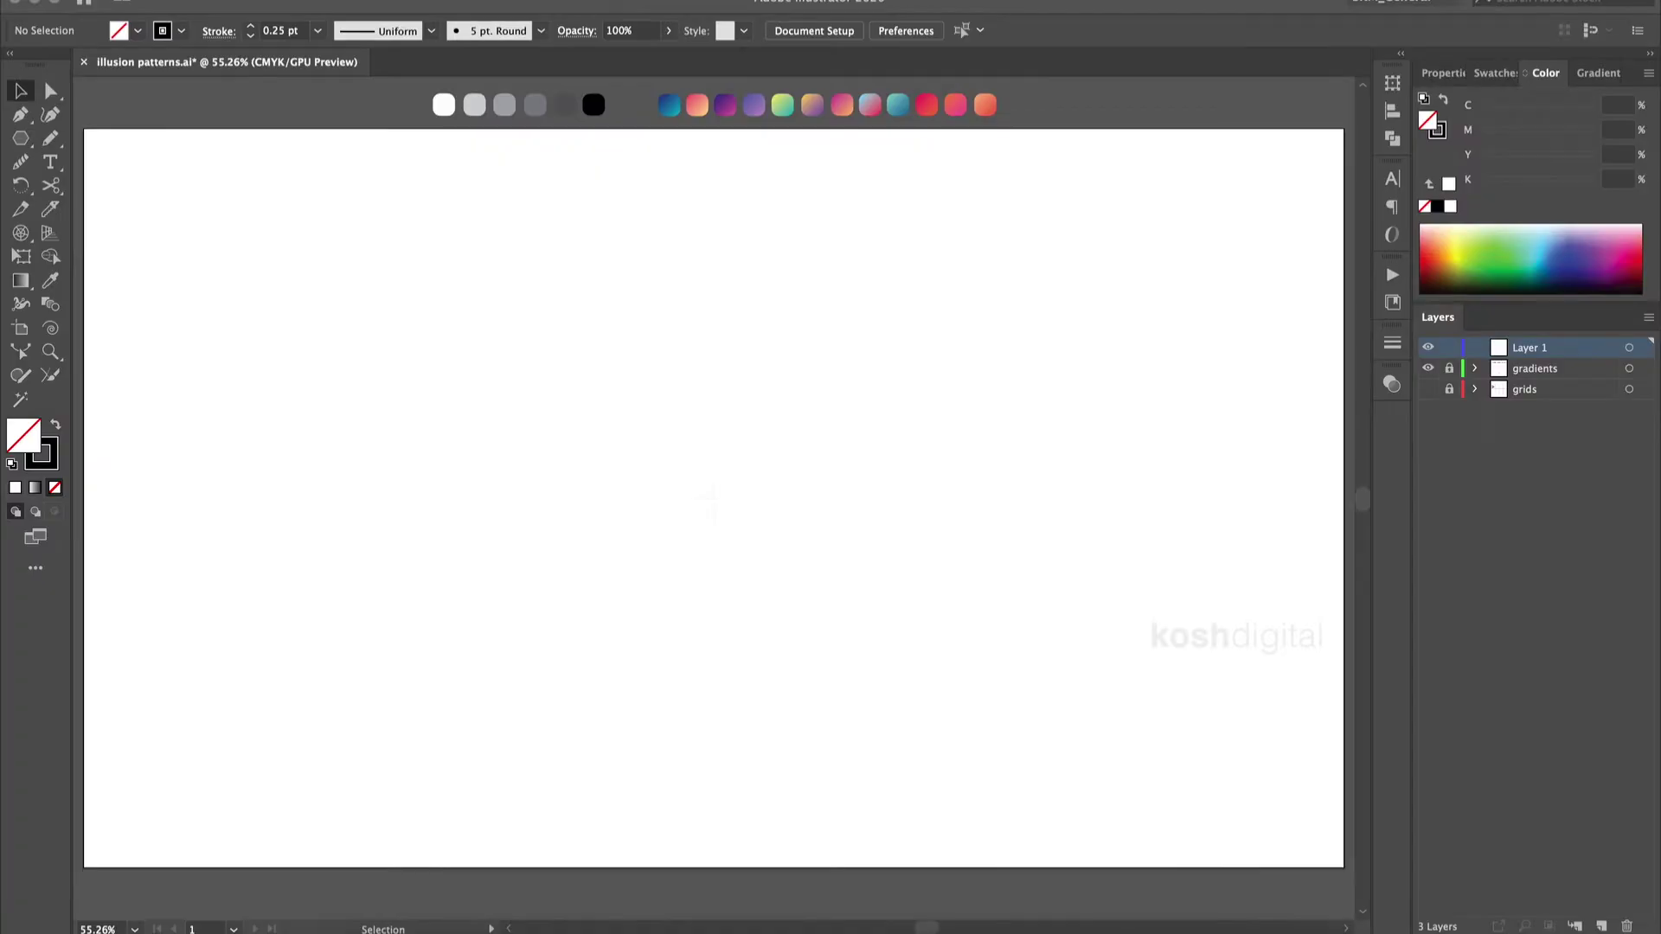
Draw a six-sided polygon with a 35 mm radius at the artboard centre.
left_click(24, 138)
left_click(714, 499)
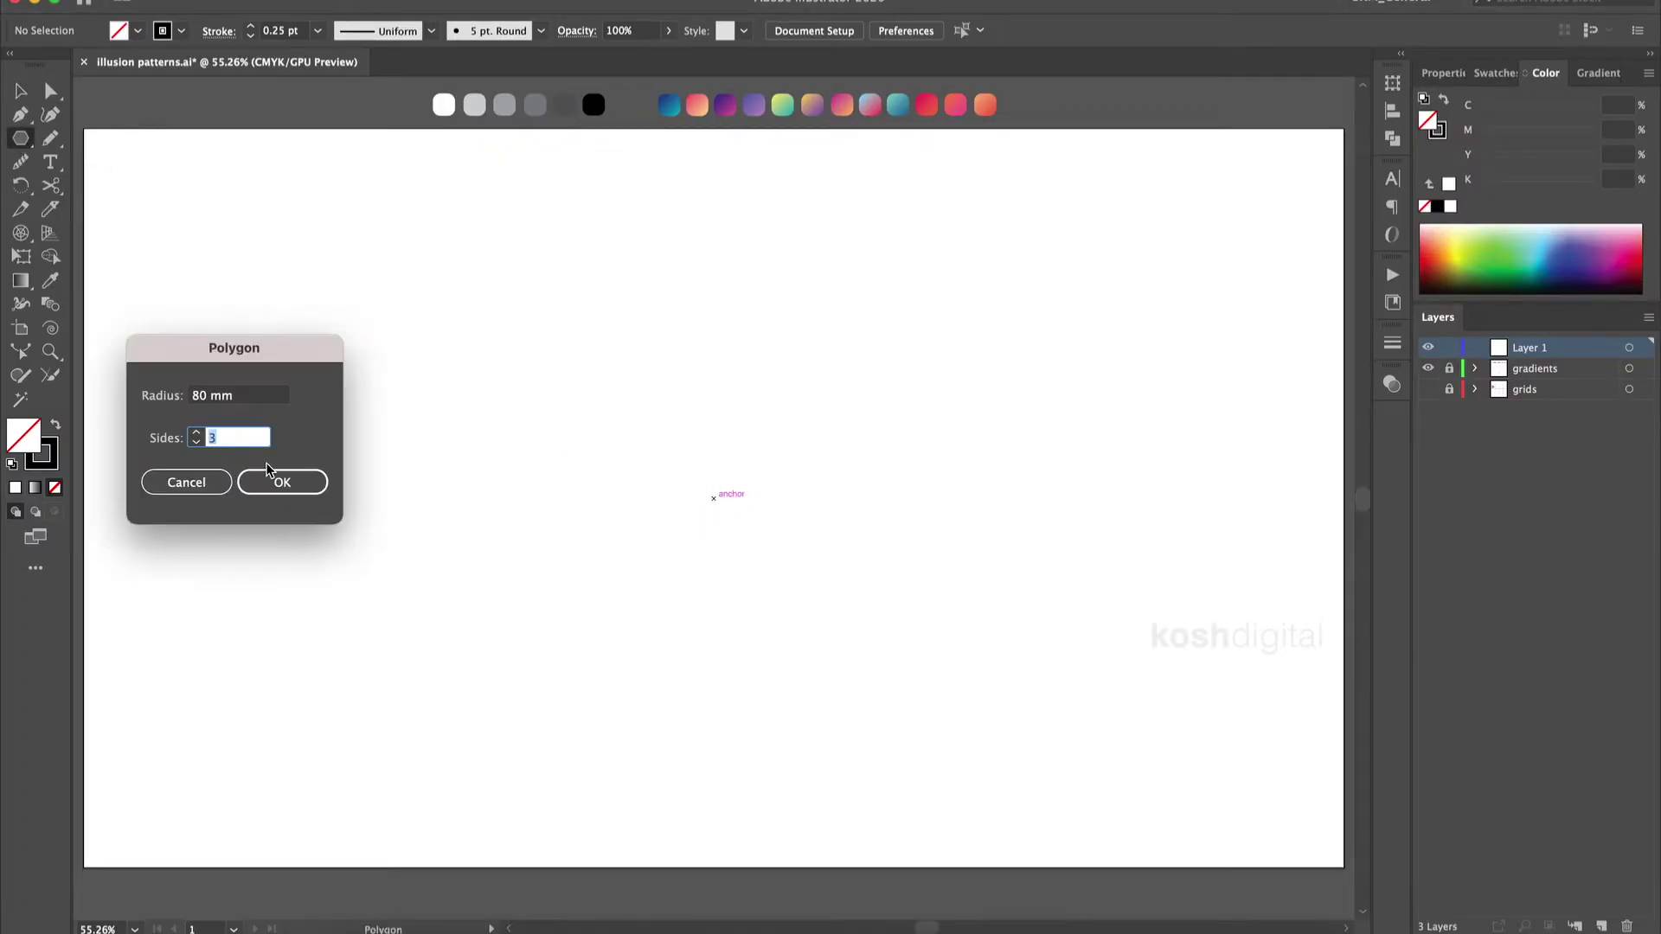
key("Tab")
type("35")
key("Tab")
type("6")
key("Return")
key("v")
left_click(364, 420)
Draw three straight lines from the hexagon's centre to alternate corners, outlining an isometric cube.
left_click_drag(714, 498, 714, 499)
left_click_drag(714, 498, 744, 499)
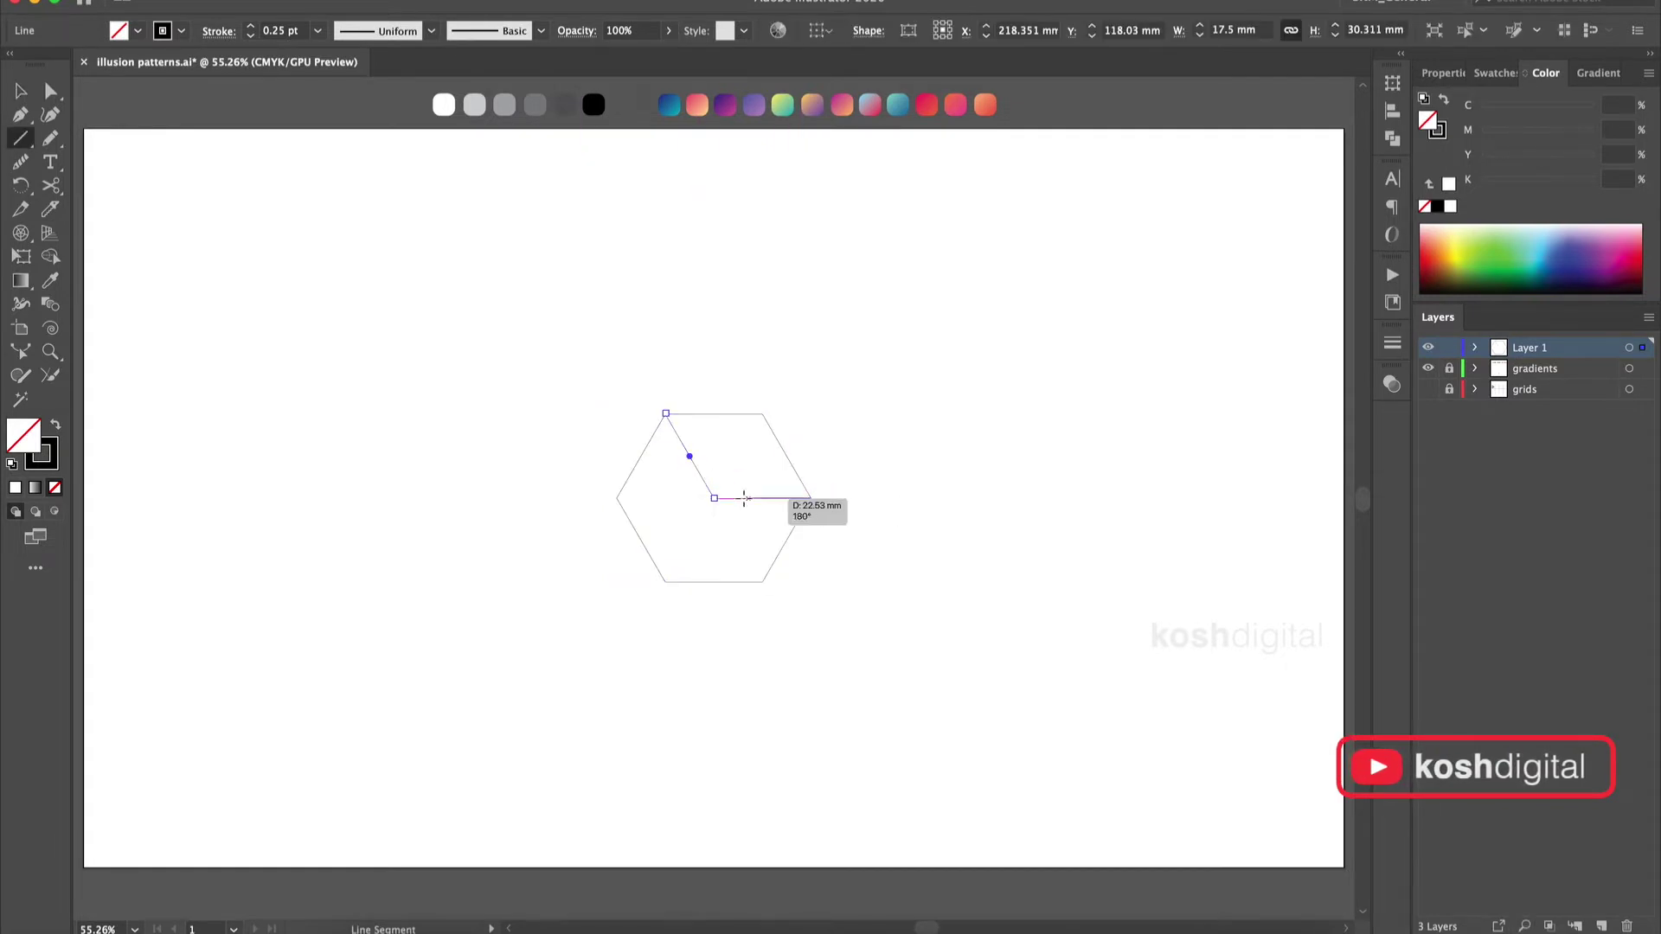
left_click_drag(666, 582, 714, 498)
Split the hexagon along the three lines into separate cube faces with Shape Builder.
key("v")
left_click_drag(504, 378, 905, 611)
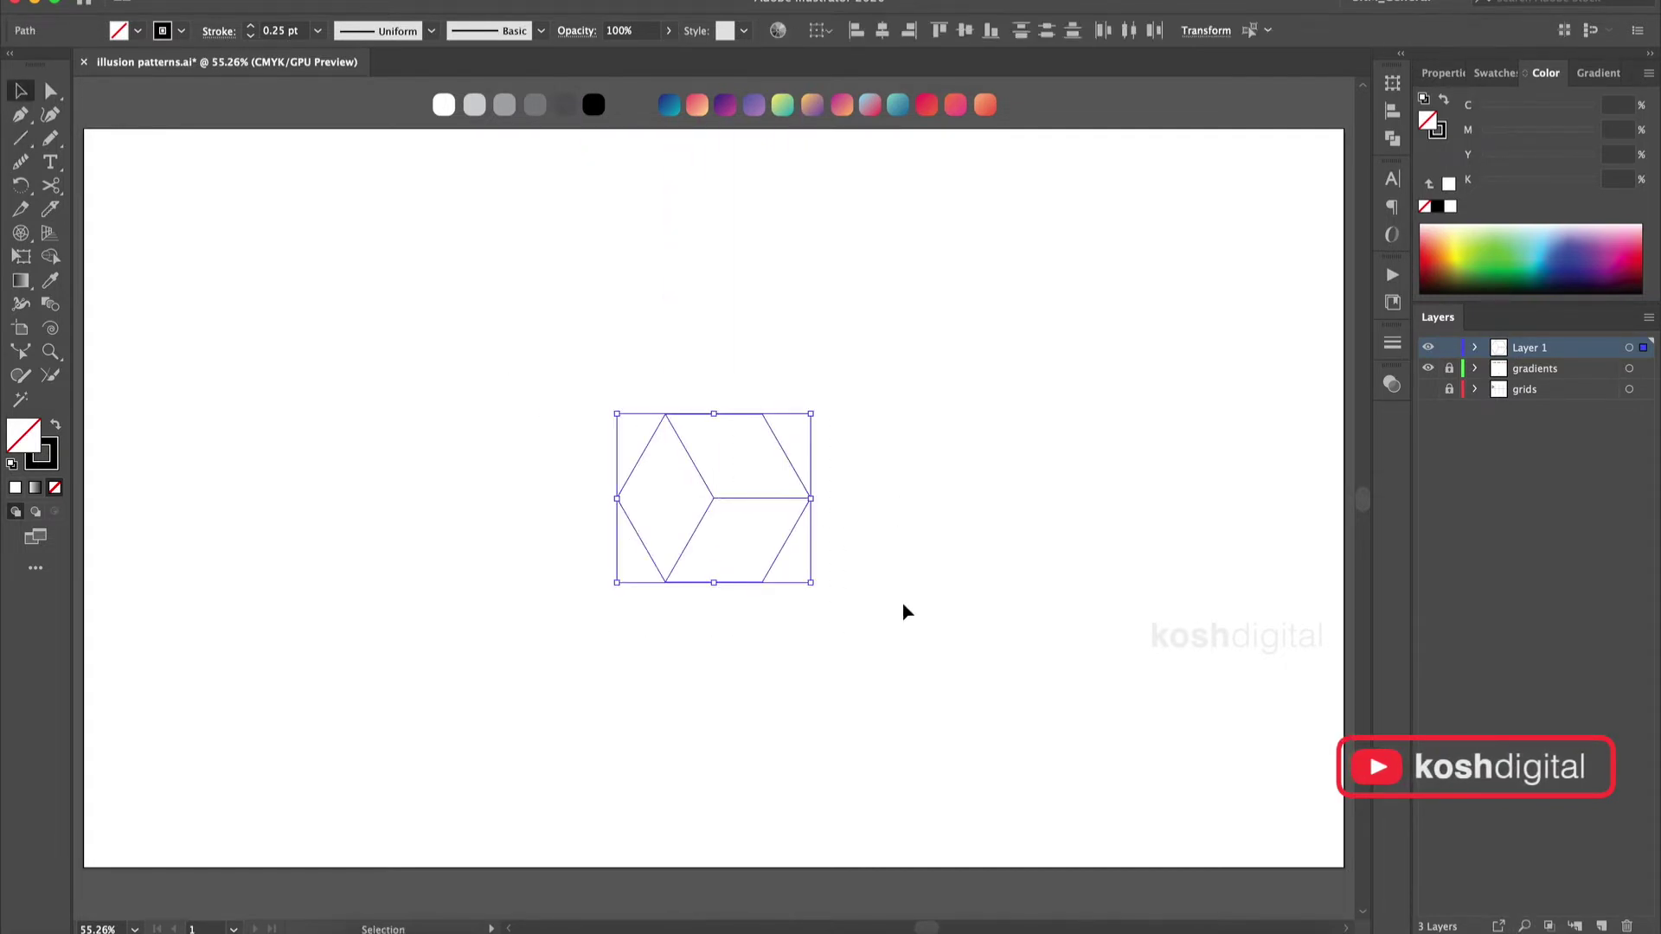
left_click(737, 456)
left_click(654, 516)
left_click(737, 541)
Fill the cube's upper face with the 80% dark grey swatch.
left_click(20, 91)
left_click(770, 430)
key("i")
left_click(565, 105)
key("v")
Fill the cube's lower face with the medium grey swatch and its left face with the 40% grey swatch.
left_click(761, 582)
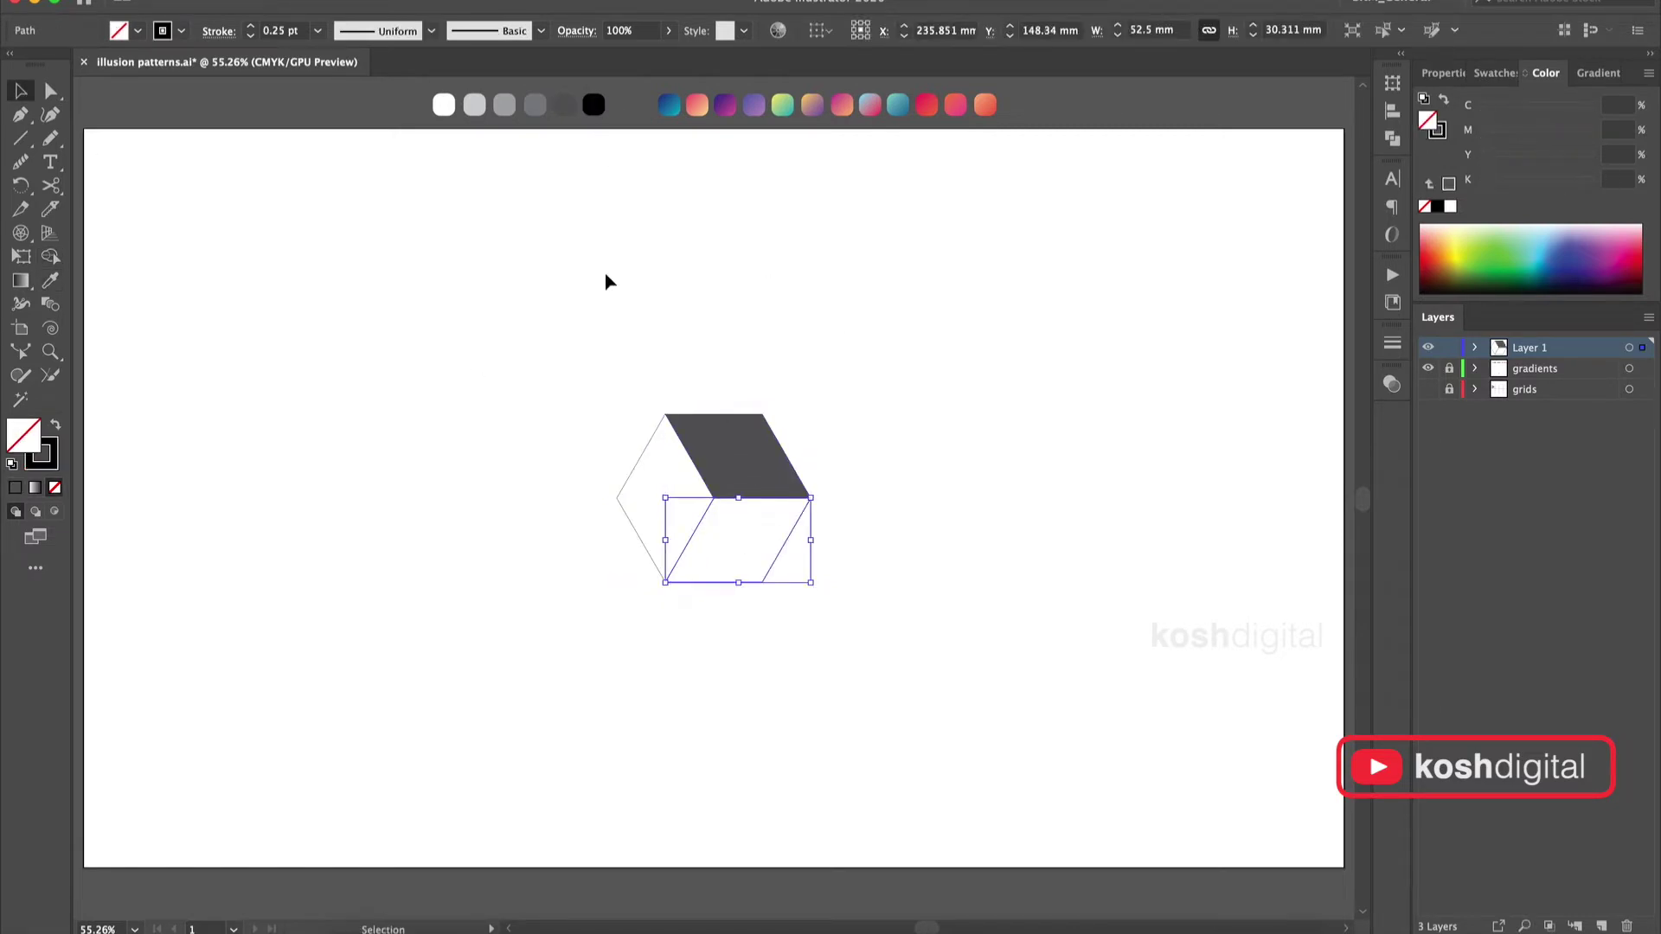
key("i")
left_click(535, 104)
key("v")
left_click(633, 471)
key("i")
left_click(505, 105)
Group the three cube faces and move the cube to the lower-left area of the artboard.
left_click_drag(701, 290, 878, 652)
left_click_drag(714, 497, 266, 651)
left_click(763, 648)
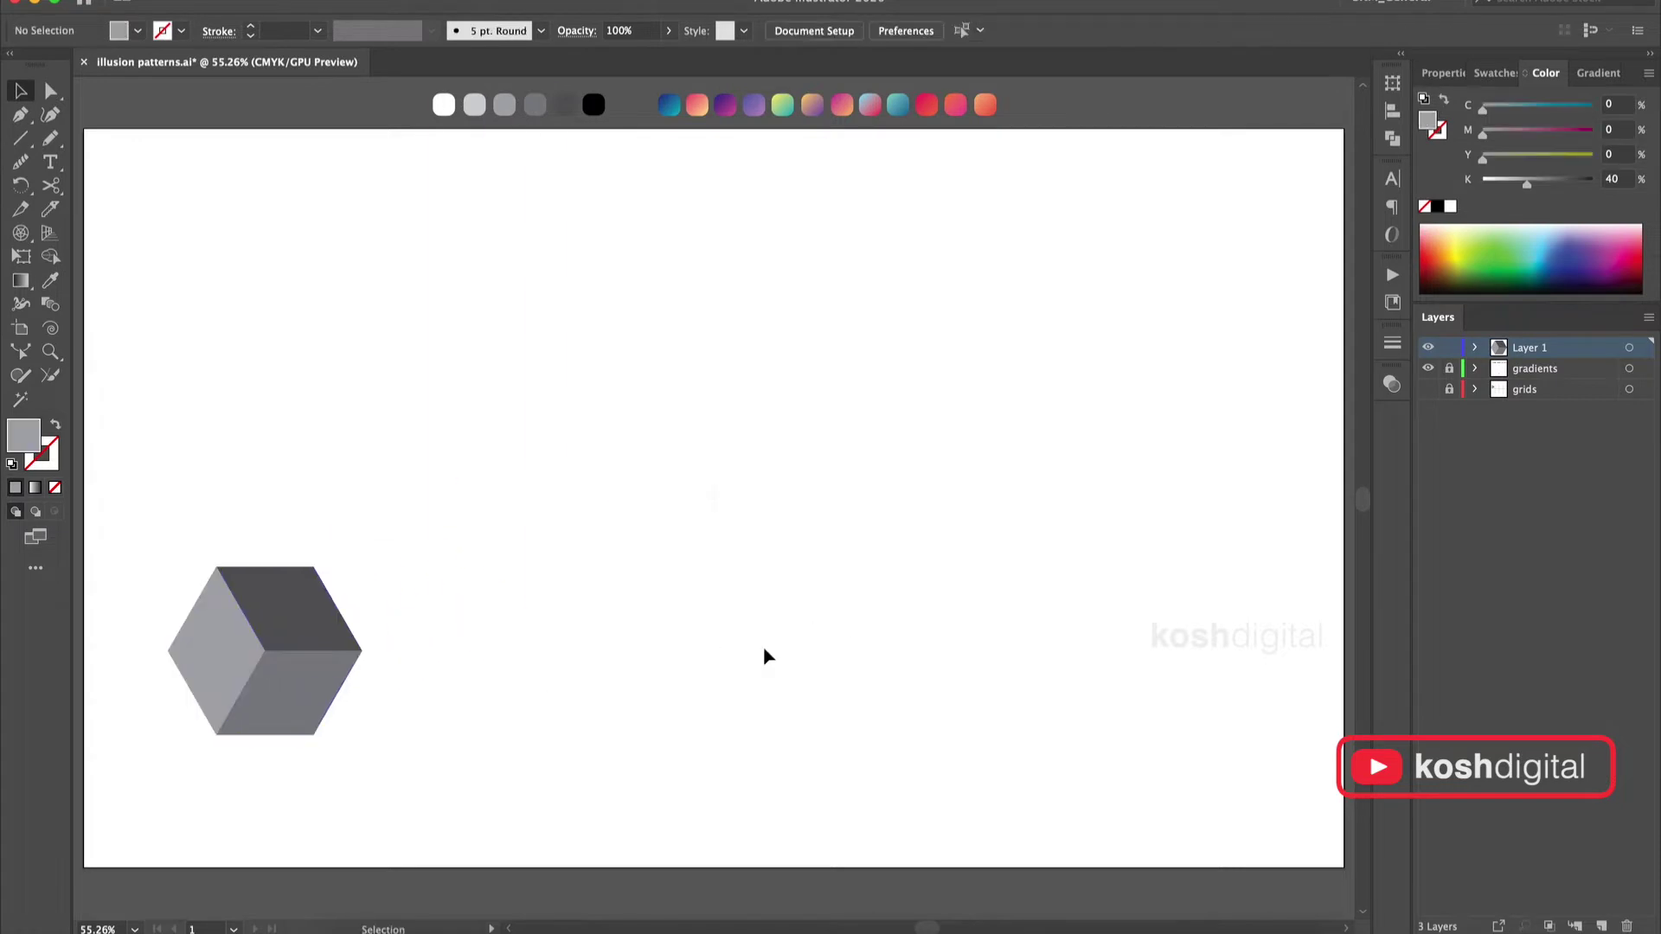
Draw a three-sided polygon with an 80 mm radius at the artboard centre and swap its fill and stroke.
left_click_drag(20, 138, 100, 184)
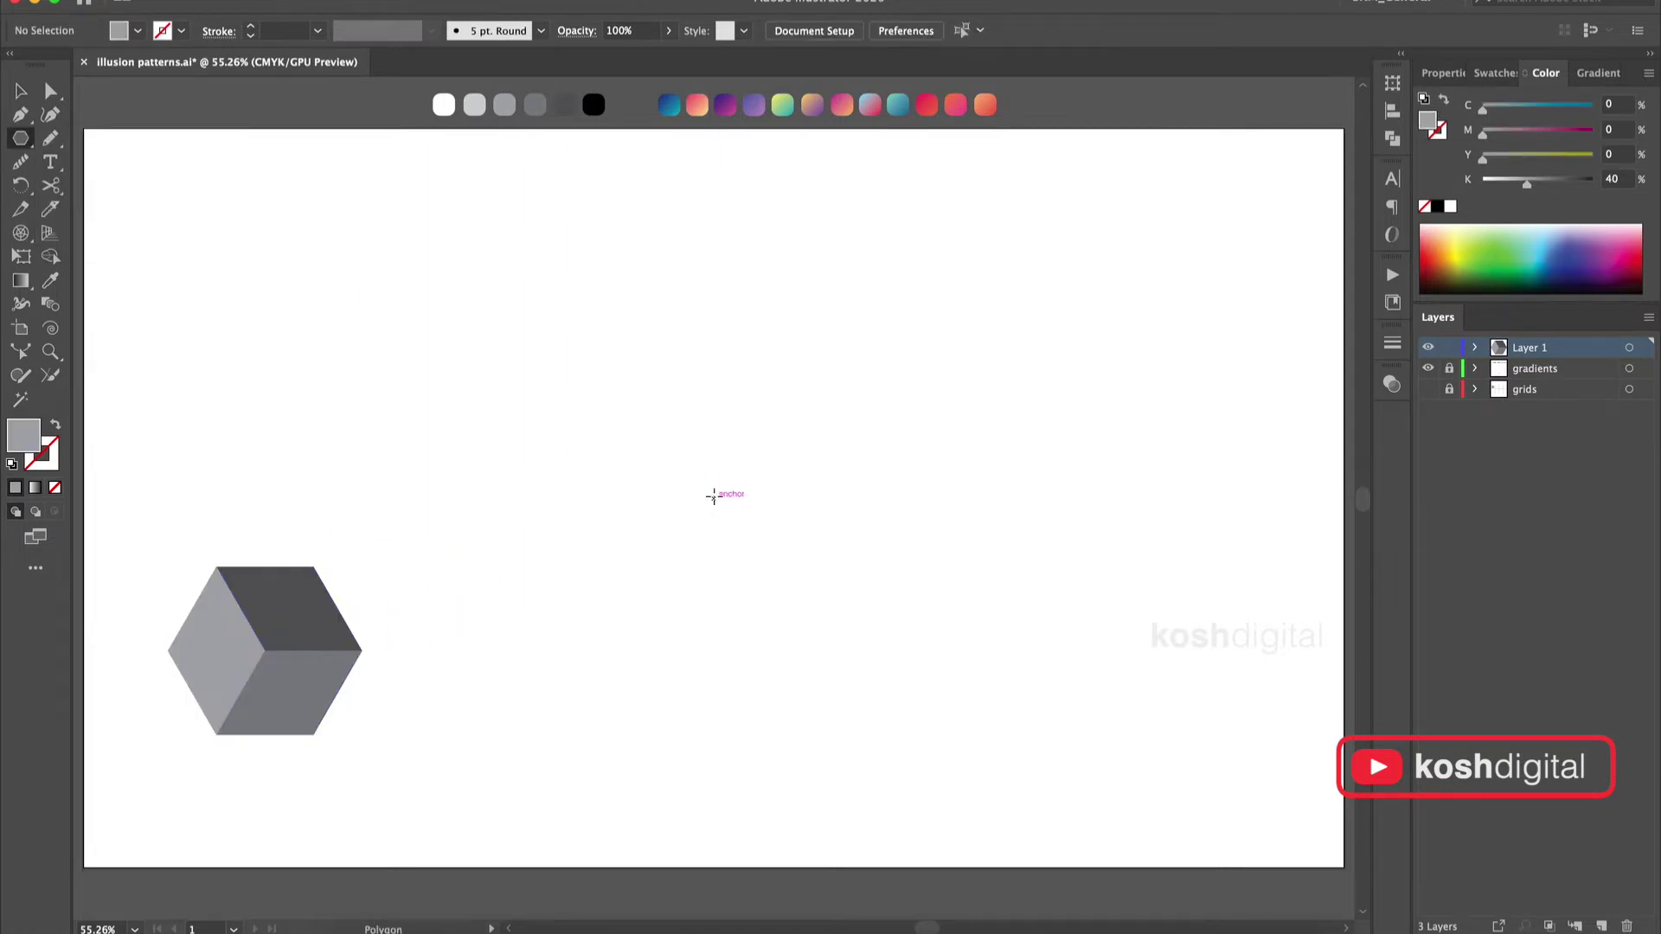
left_click(713, 497)
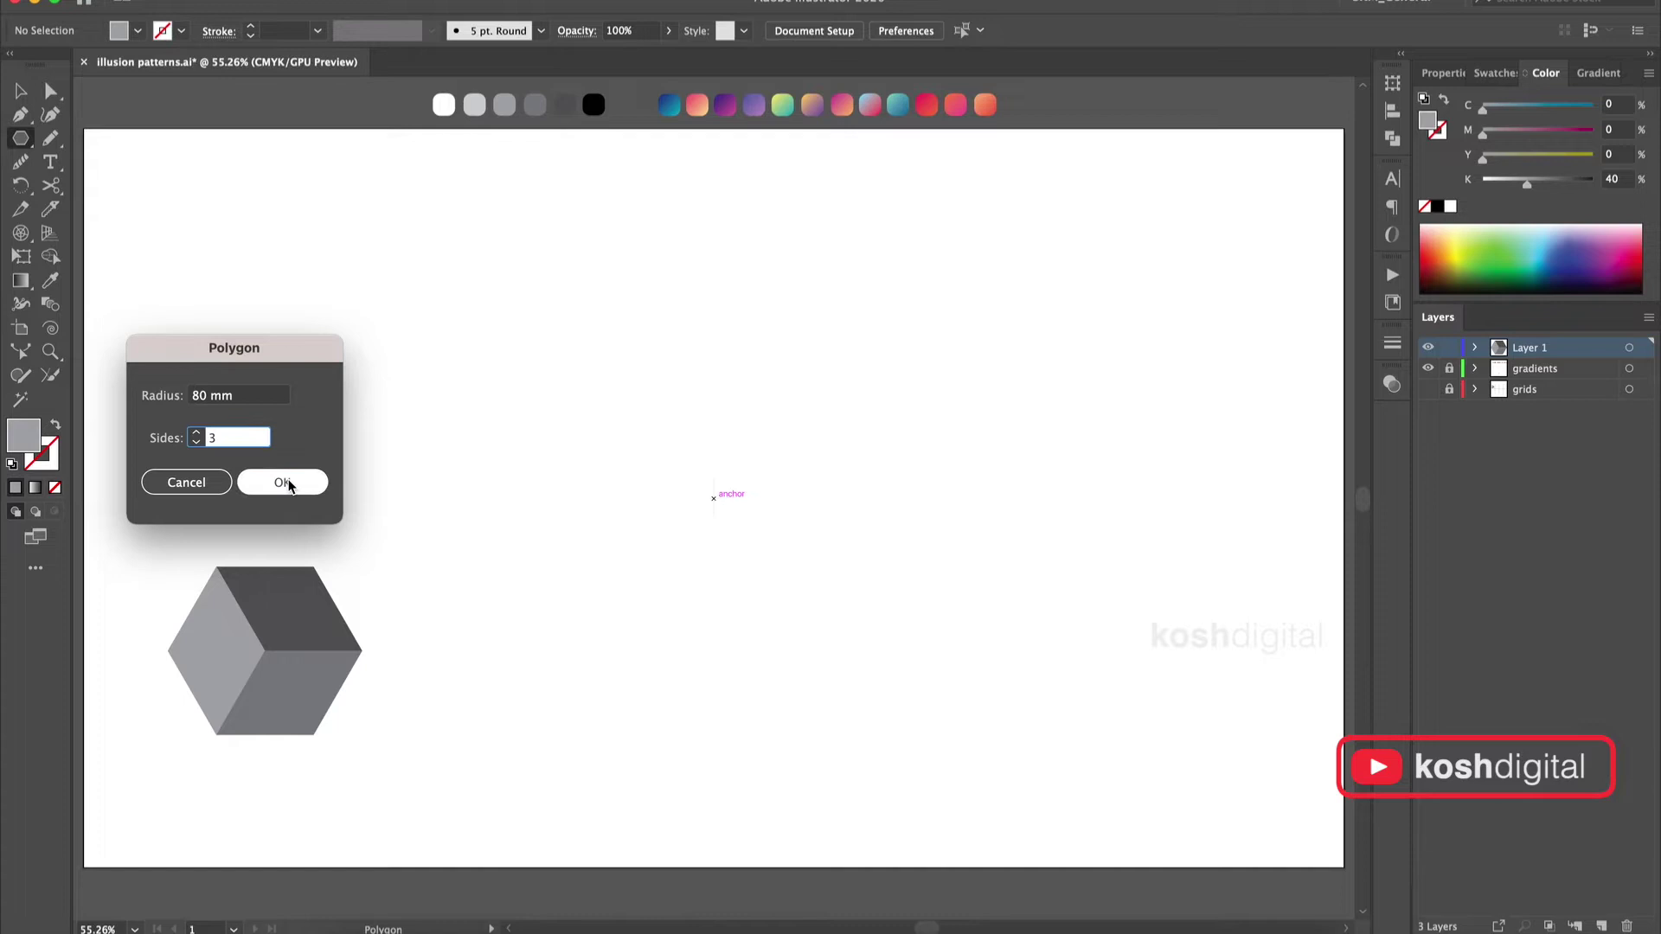
left_click(288, 485)
key("shift+x")
Centre the cube on the triangle's lower-left corner and place a copy of it on the top corner.
key("v")
left_click(294, 656)
left_click_drag(266, 651, 714, 278)
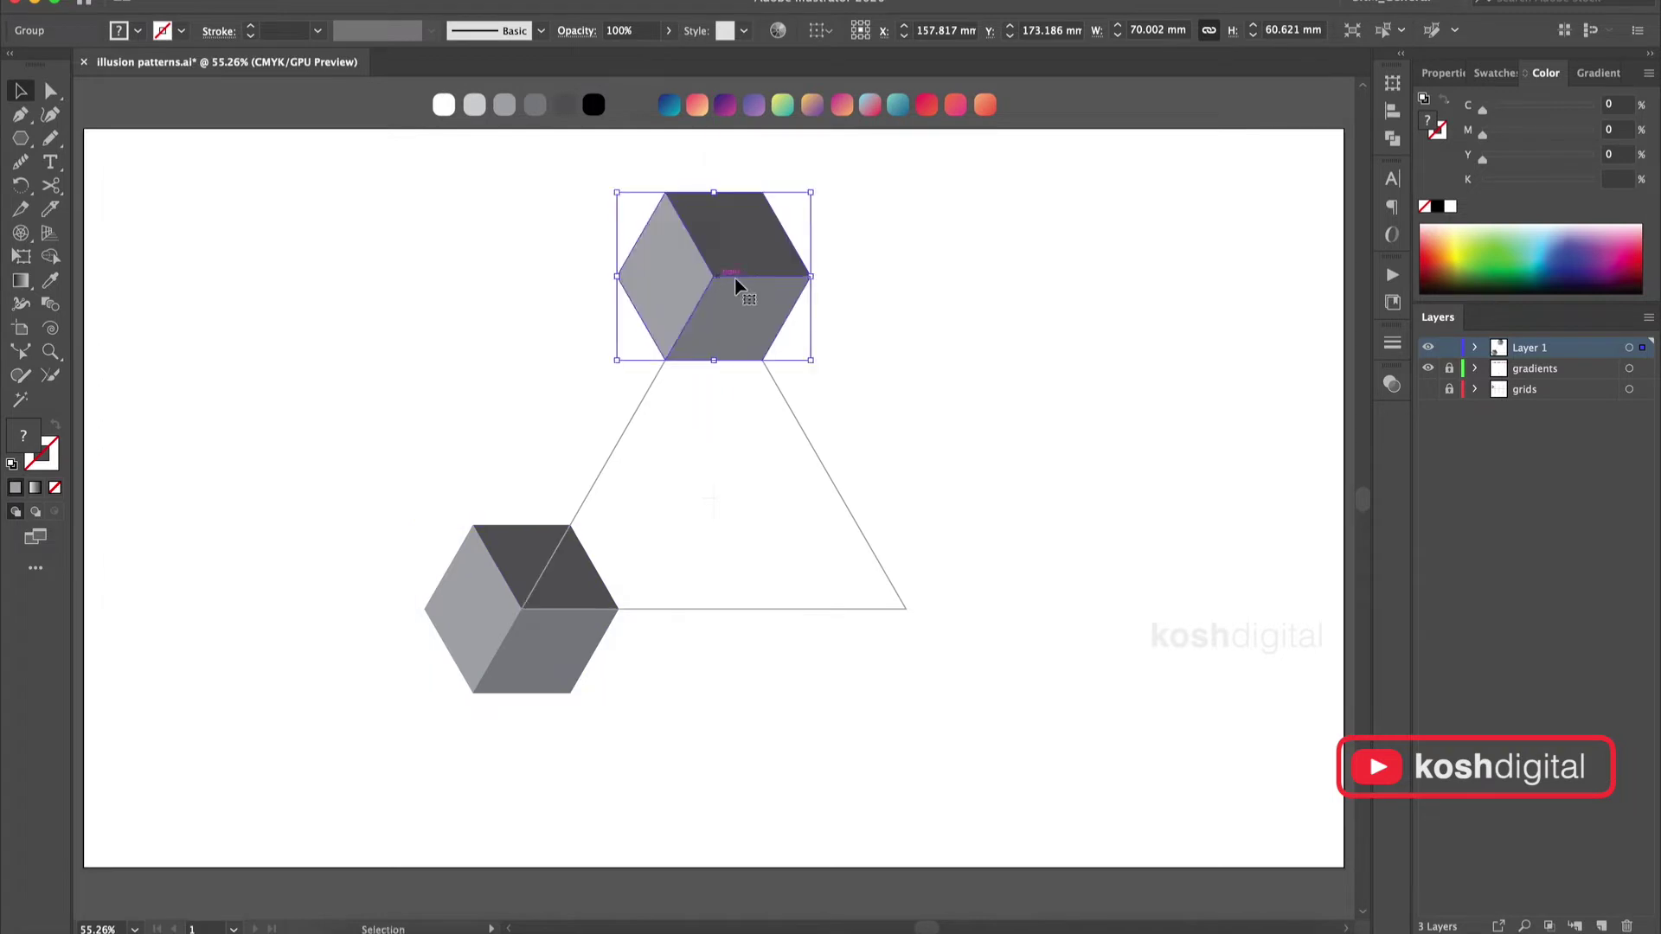
left_click(917, 294)
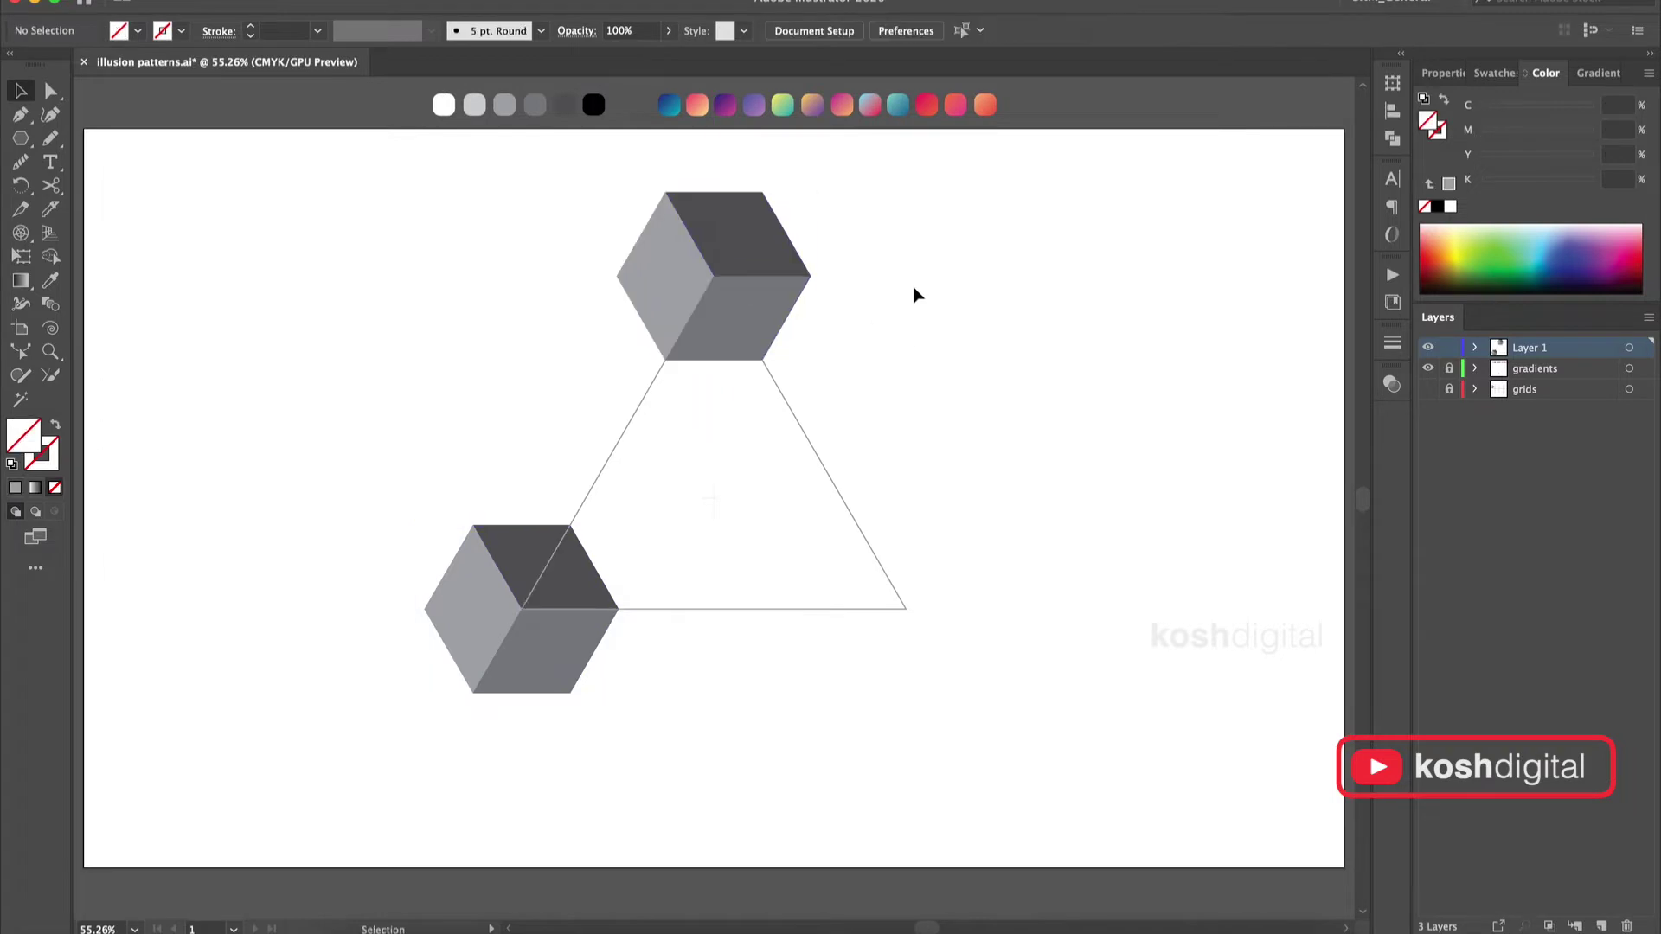
Draw a long parallelogram with the Pen joining the lower faces of both cubes and fill it with 80% grey.
left_click(713, 278)
left_click(811, 276)
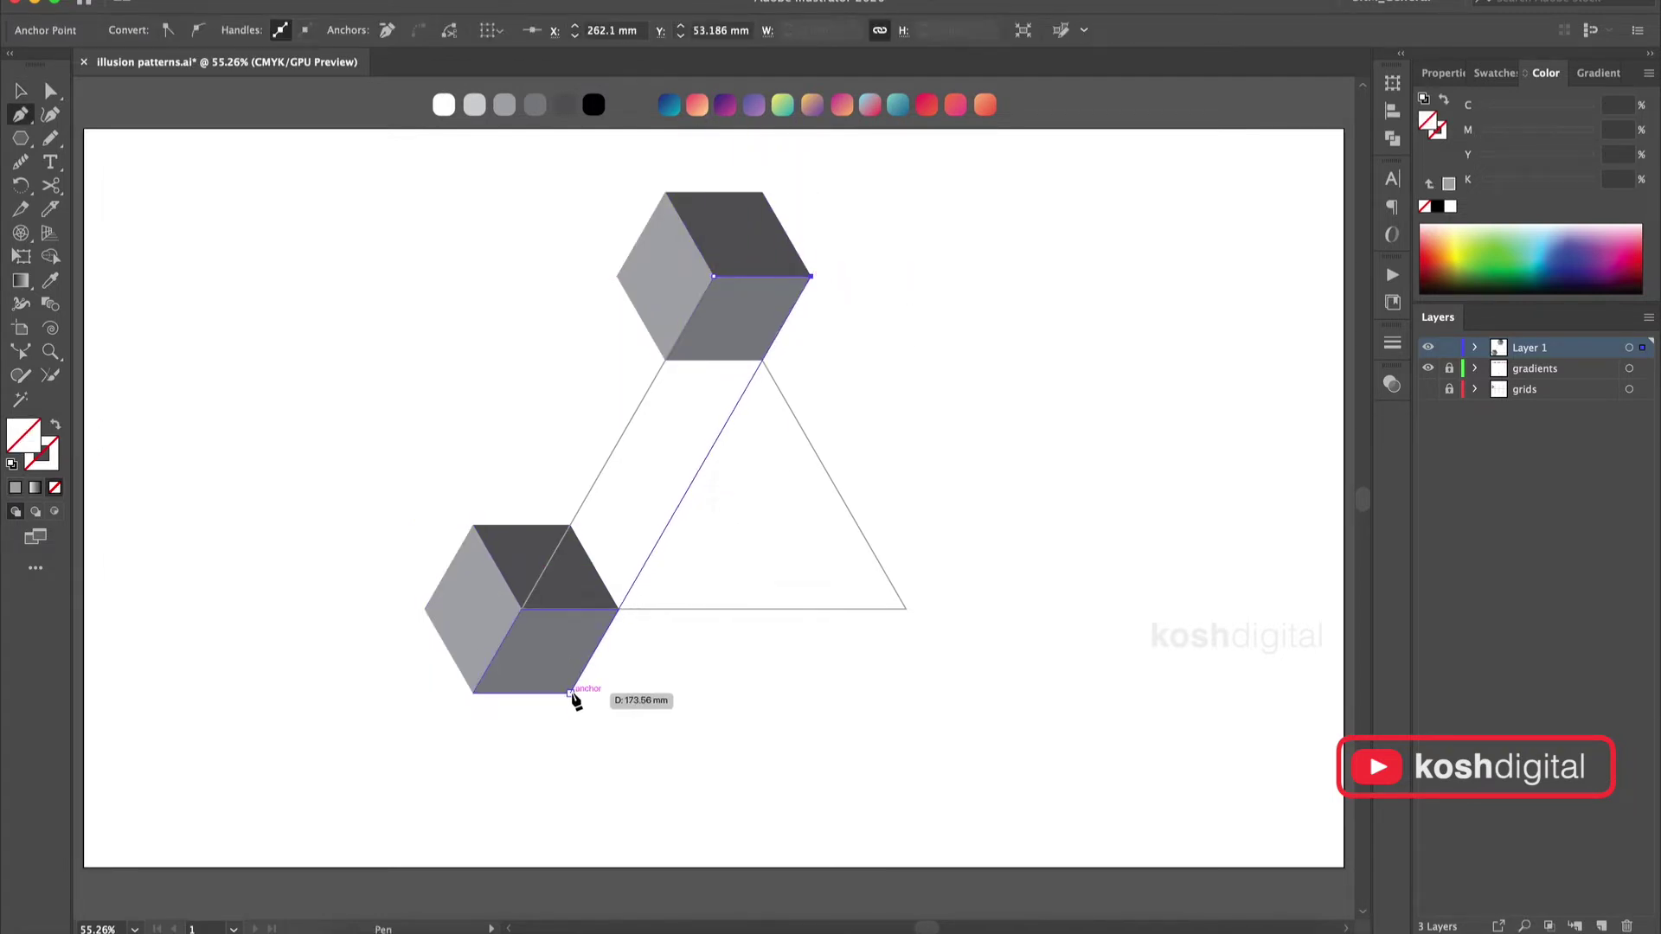
left_click(473, 693)
left_click(20, 91)
left_click(50, 280)
left_click(564, 104)
left_click(21, 91)
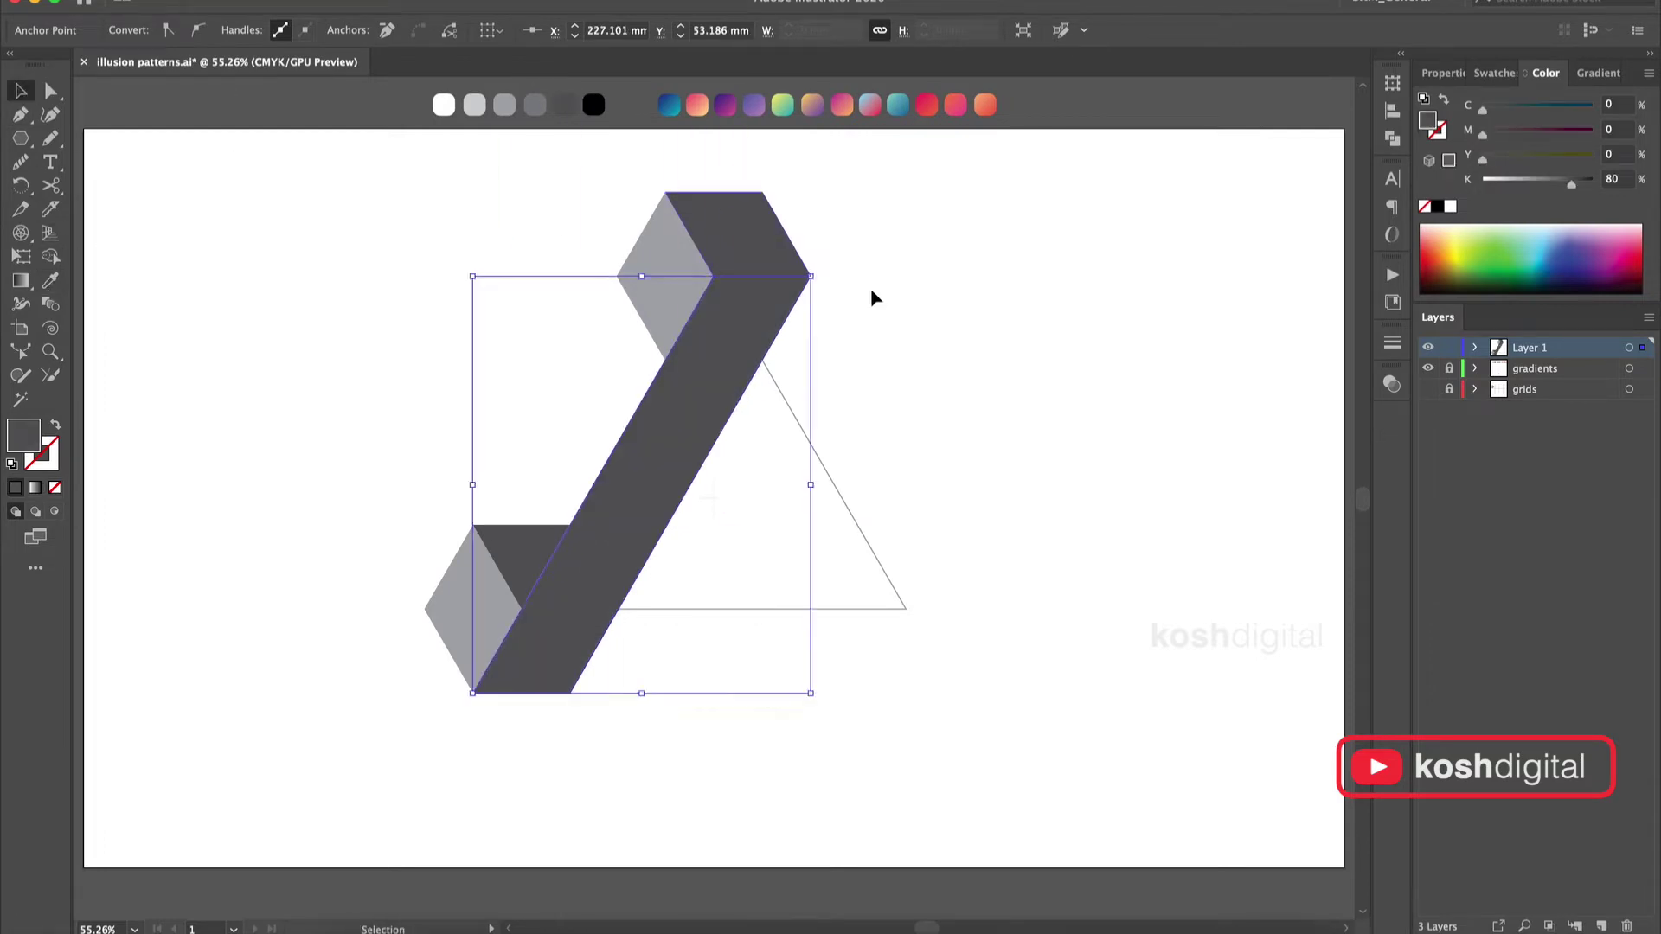
Draw a second long parallelogram joining the left faces of both cubes and fill it with the medium grey swatch.
left_click(221, 89)
left_click(665, 193)
left_click(713, 276)
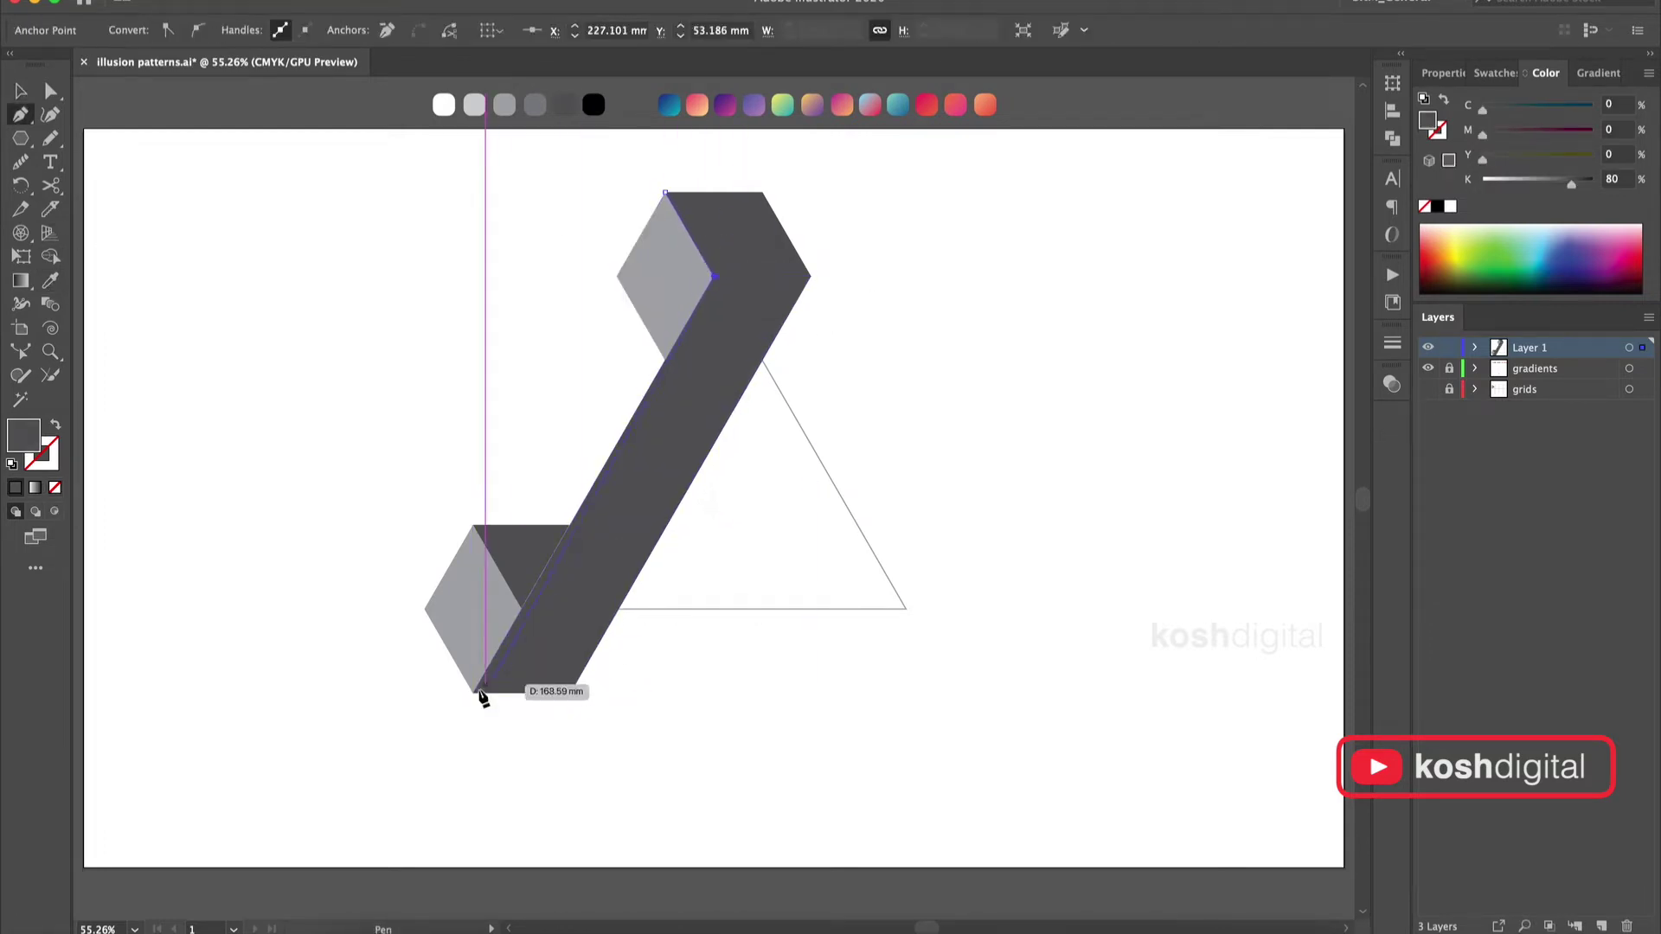
left_click(474, 693)
left_click(425, 609)
left_click(666, 193)
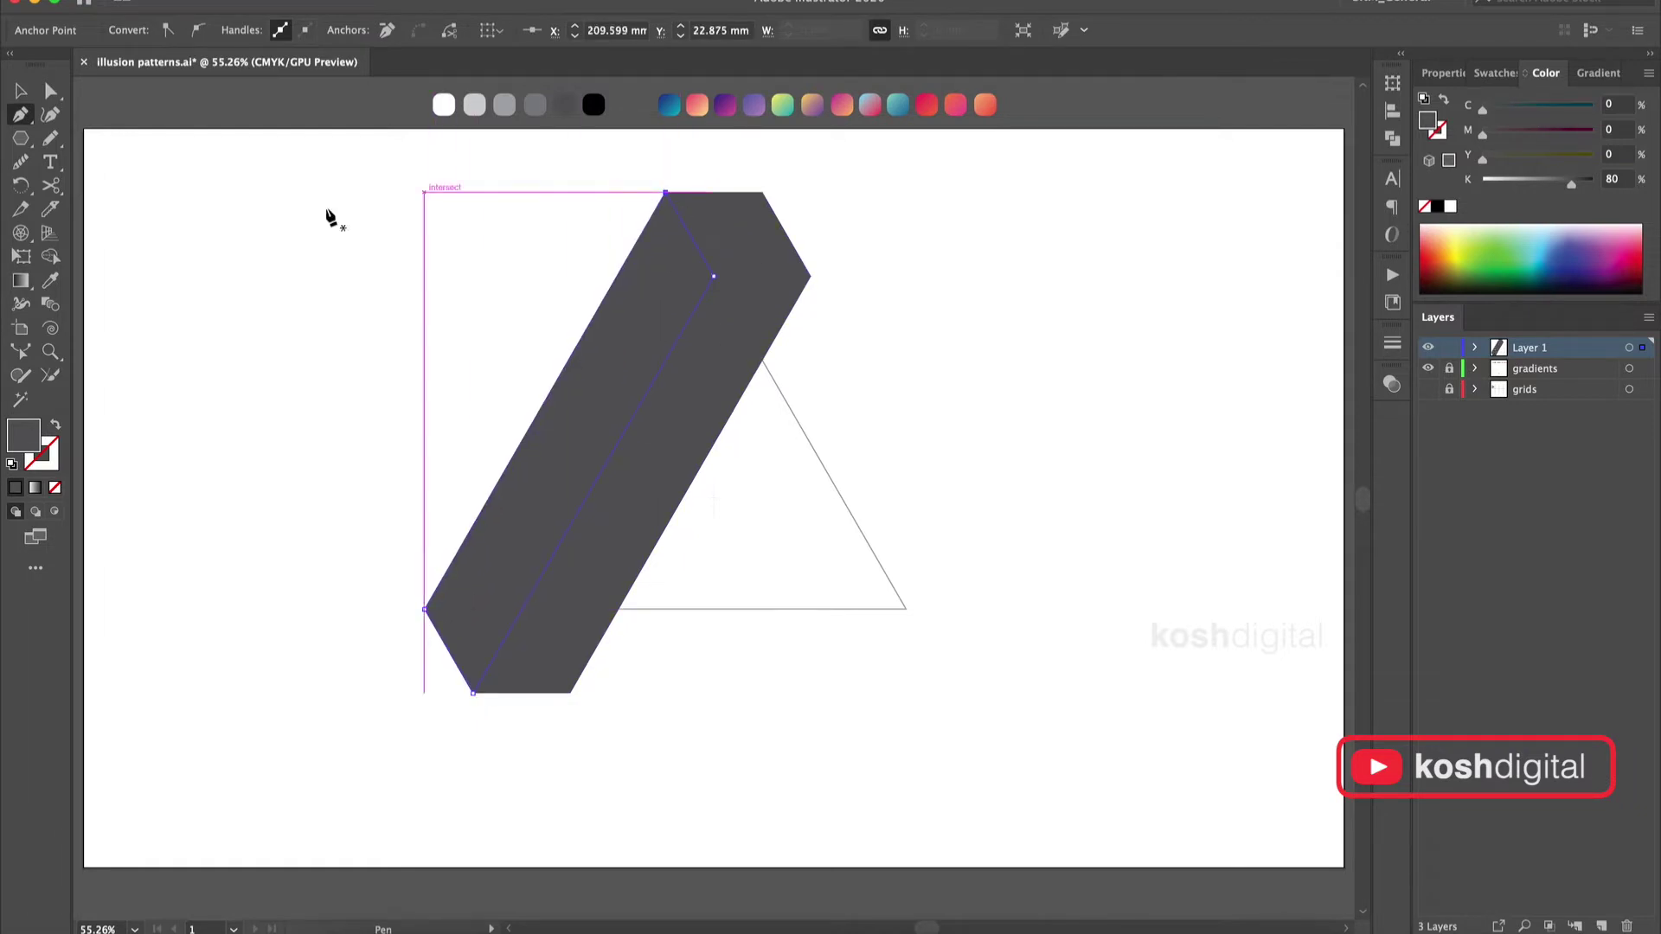
left_click(23, 93)
key("i")
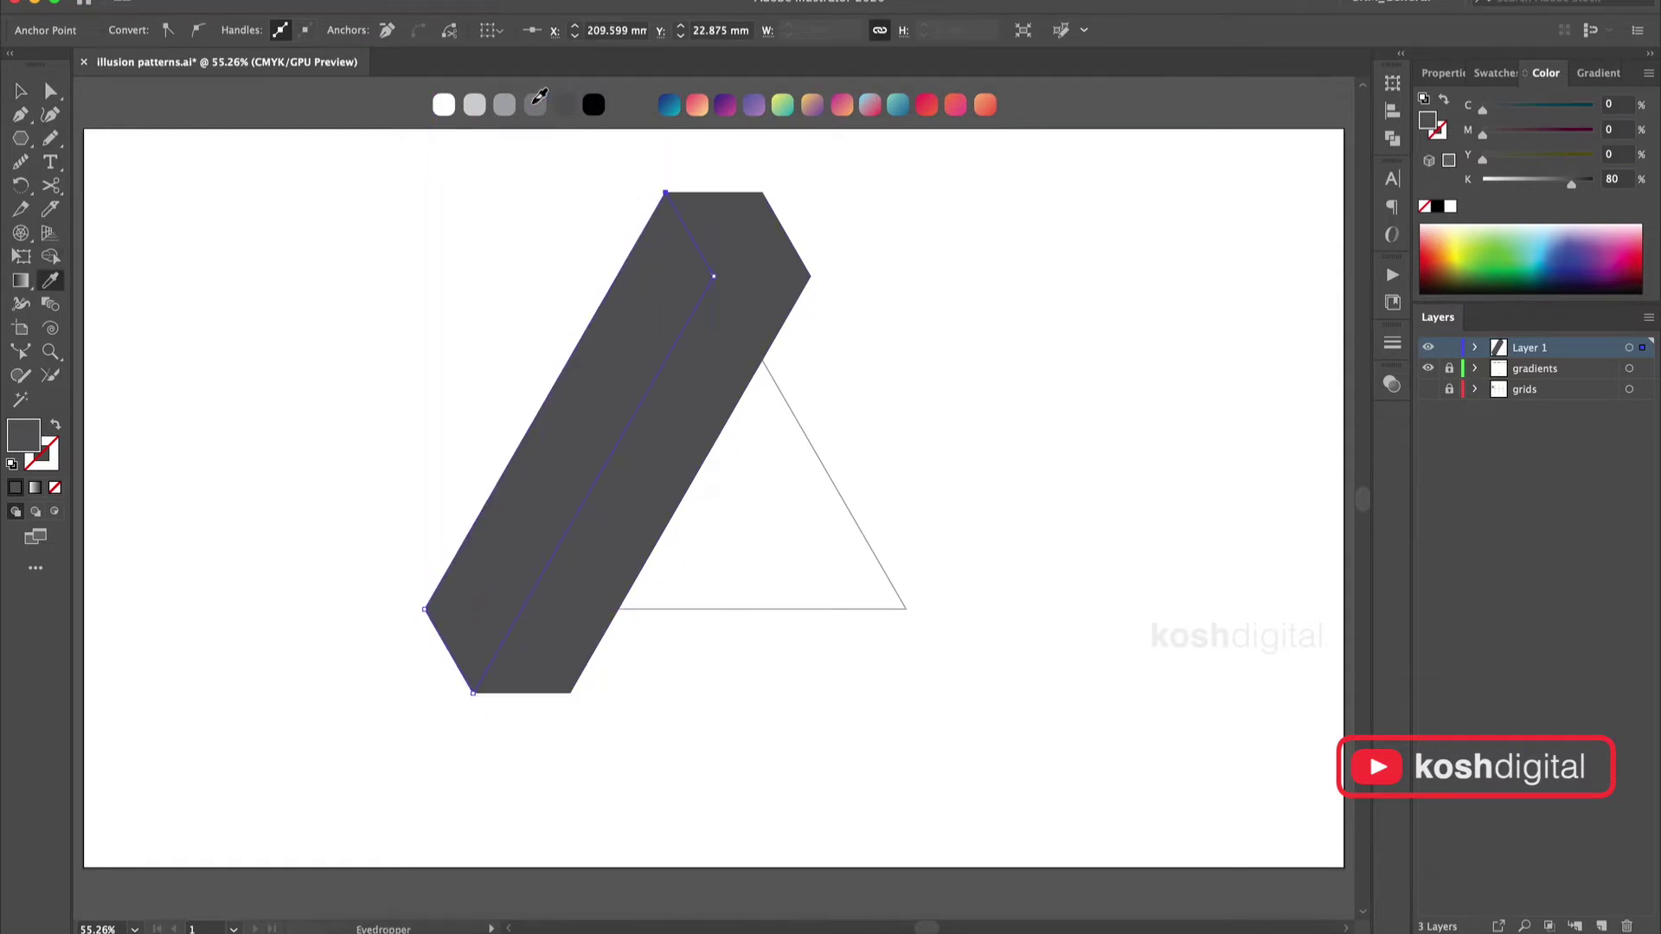
left_click(536, 102)
key("v")
Ungroup the top cube and fill its upper face with the 40% grey swatch.
left_click(776, 235)
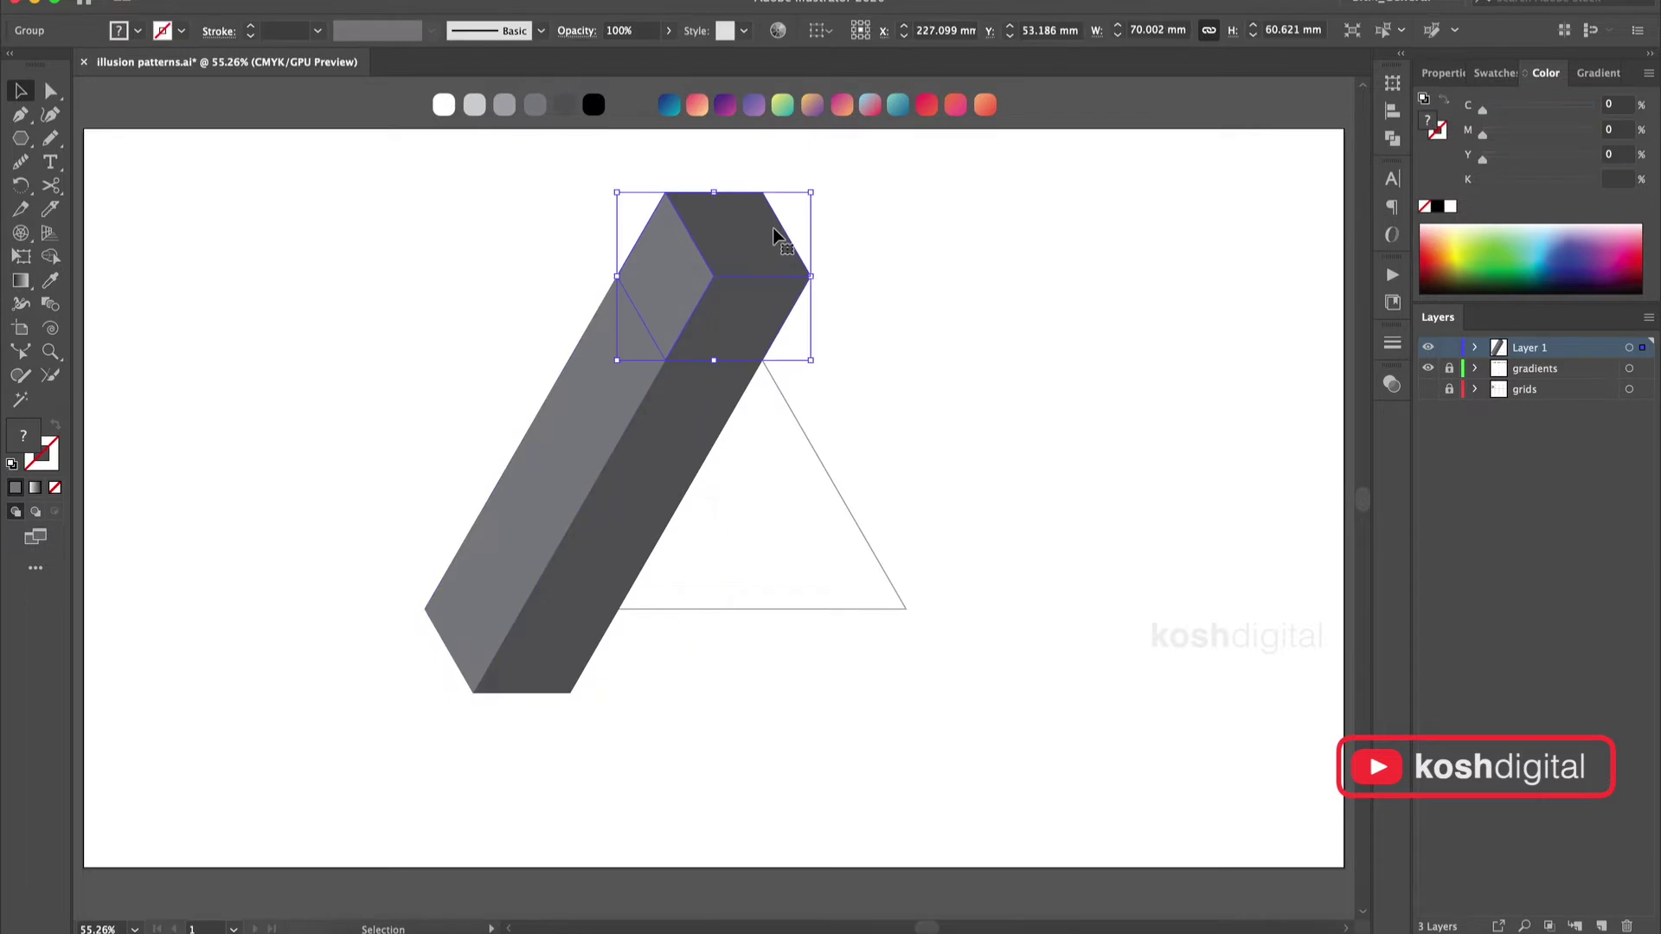
right_click(773, 229)
left_click(813, 412)
left_click(1004, 378)
left_click(744, 235)
left_click(50, 281)
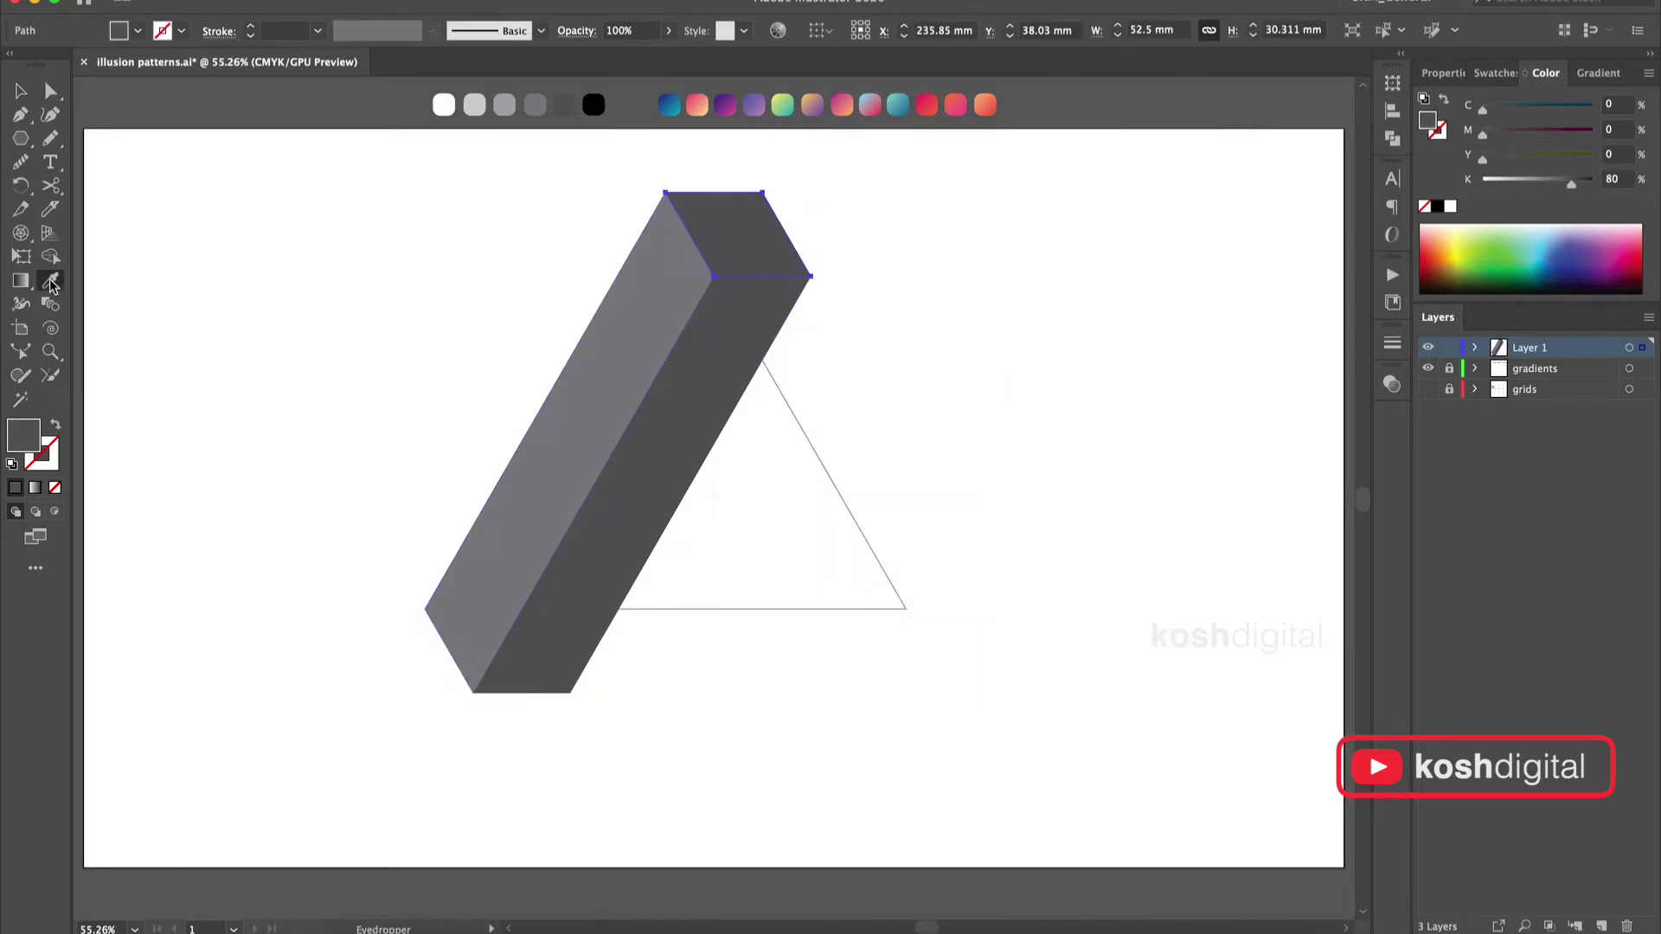
left_click(507, 103)
Add the two long faces to the selected end face and make two evenly spaced rotated copies around the triangle's centre.
left_click(763, 309, "shift")
left_click(664, 333, "shift")
key("r")
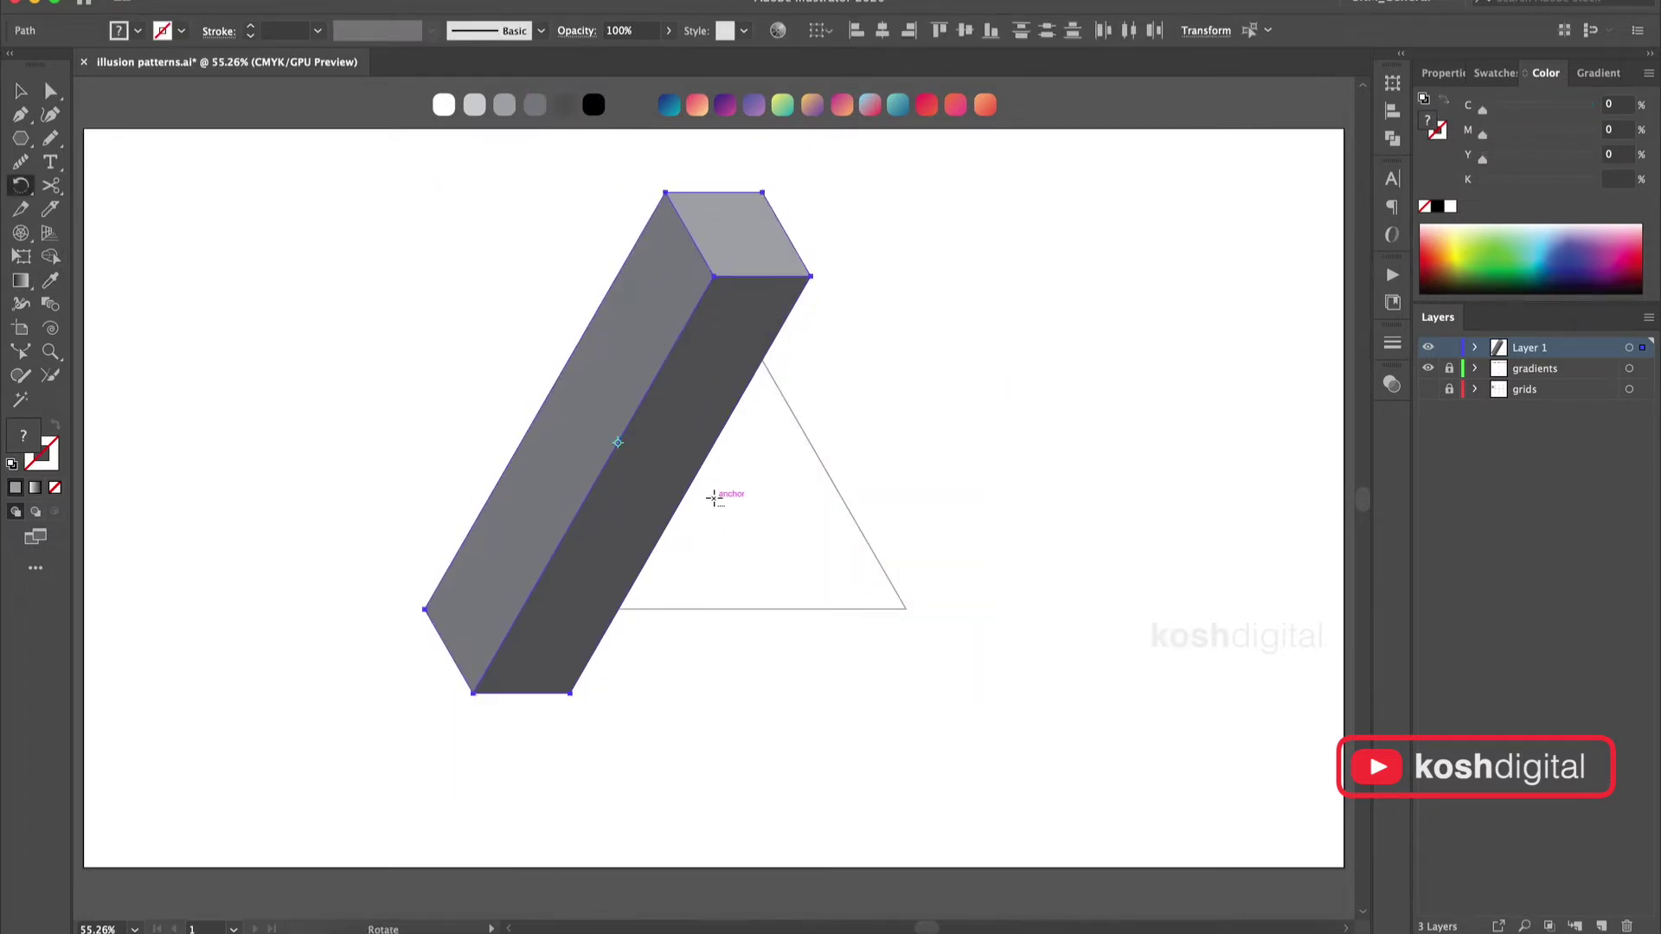
left_click(713, 498, "alt")
left_click(128, 780)
key("super+d")
key("v")
left_click(1089, 296)
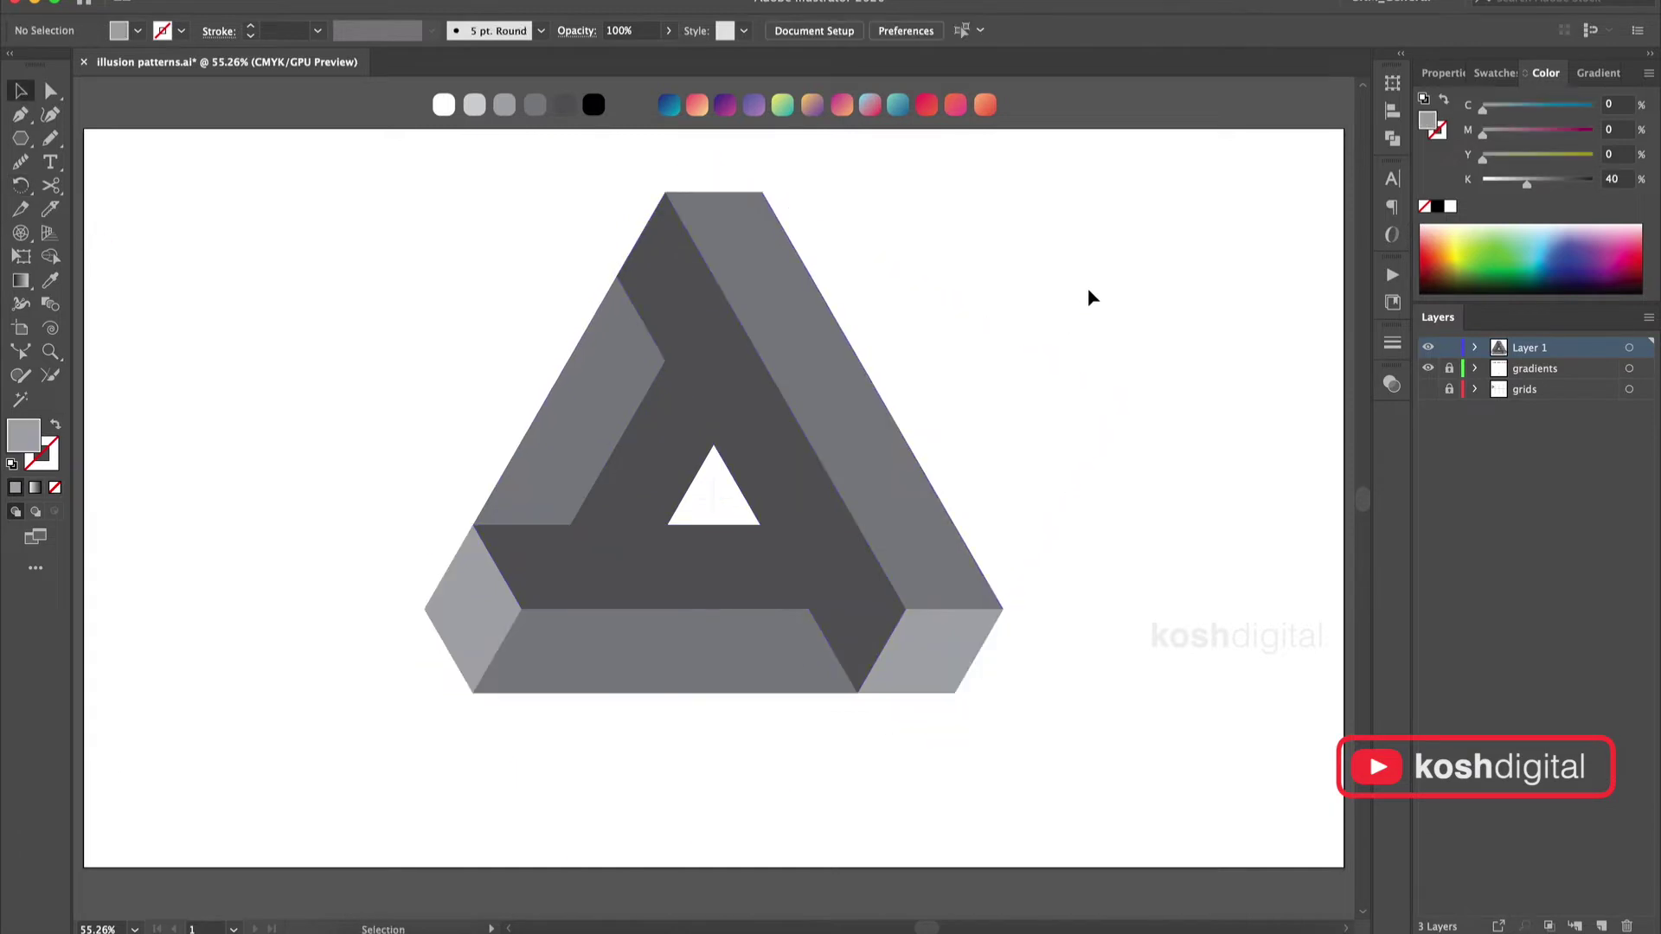
Merge the overlapping regions of the three bars into three continuous interlocking faces with Shape Builder.
left_click_drag(314, 172, 1066, 773)
key("shift+m")
mouse_move(615, 547)
left_mouse_down()
mouse_move(808, 667)
mouse_move(916, 664)
left_mouse_up()
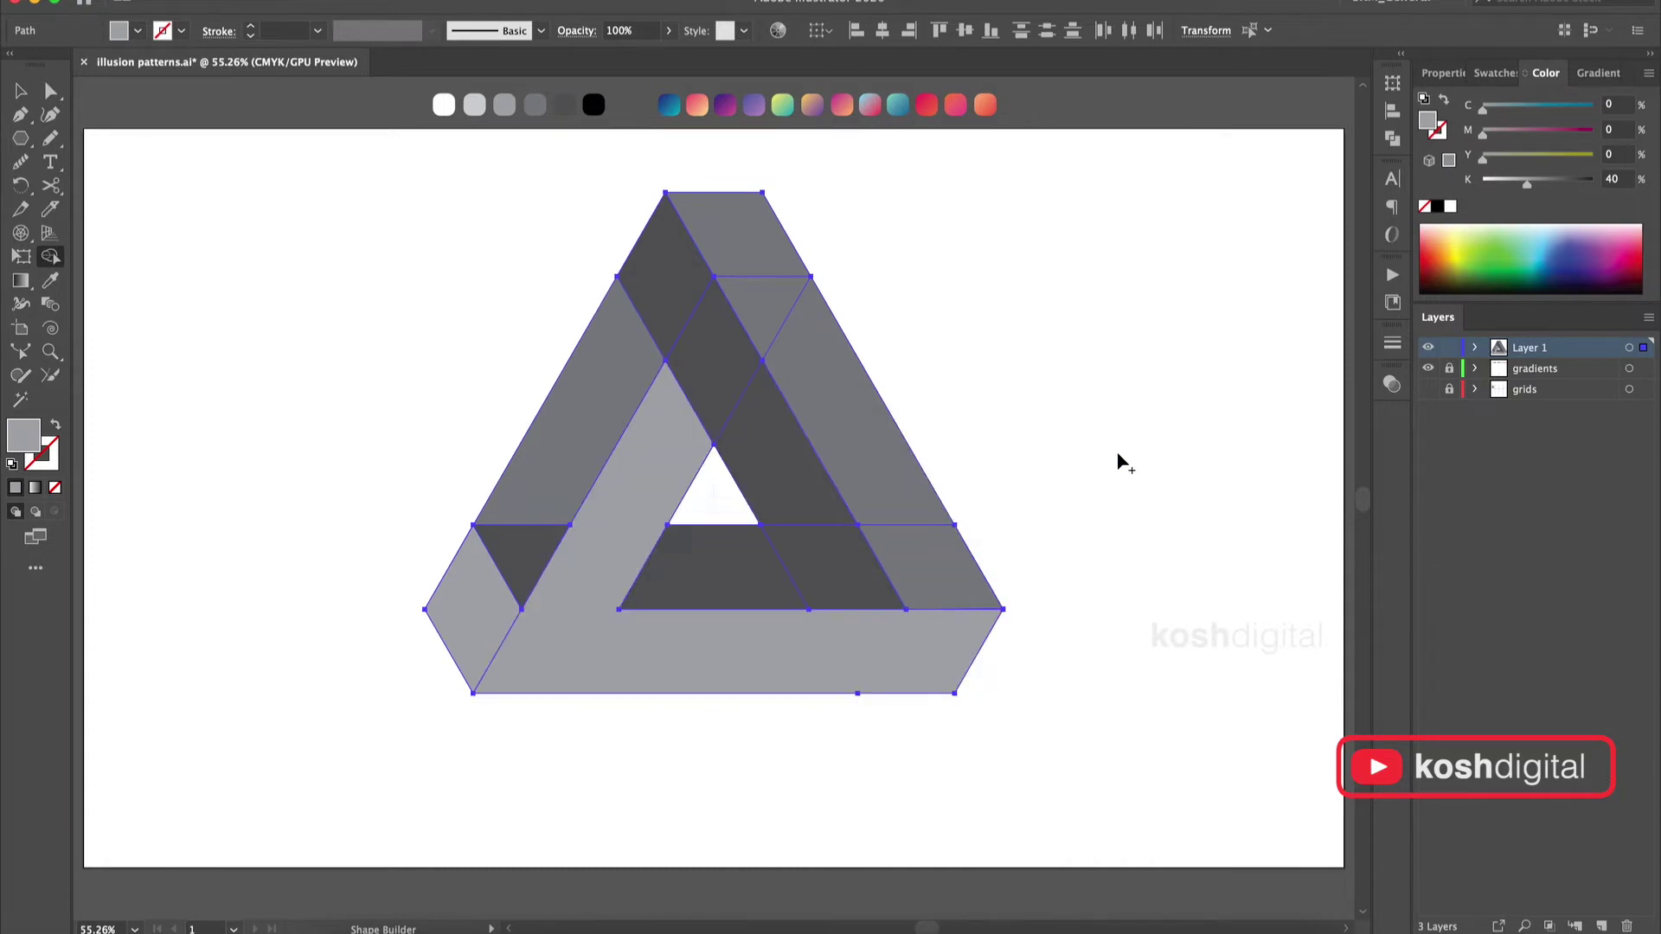
mouse_move(702, 566)
left_mouse_down()
mouse_move(834, 565)
mouse_move(730, 234)
left_mouse_up()
mouse_move(779, 467)
left_mouse_down()
mouse_move(665, 289)
mouse_move(478, 597)
left_mouse_up()
key("v")
key("Delete")
Fill the triangle's right face with 80% grey and its left face with the medium grey swatch.
left_click_drag(345, 206, 1112, 786)
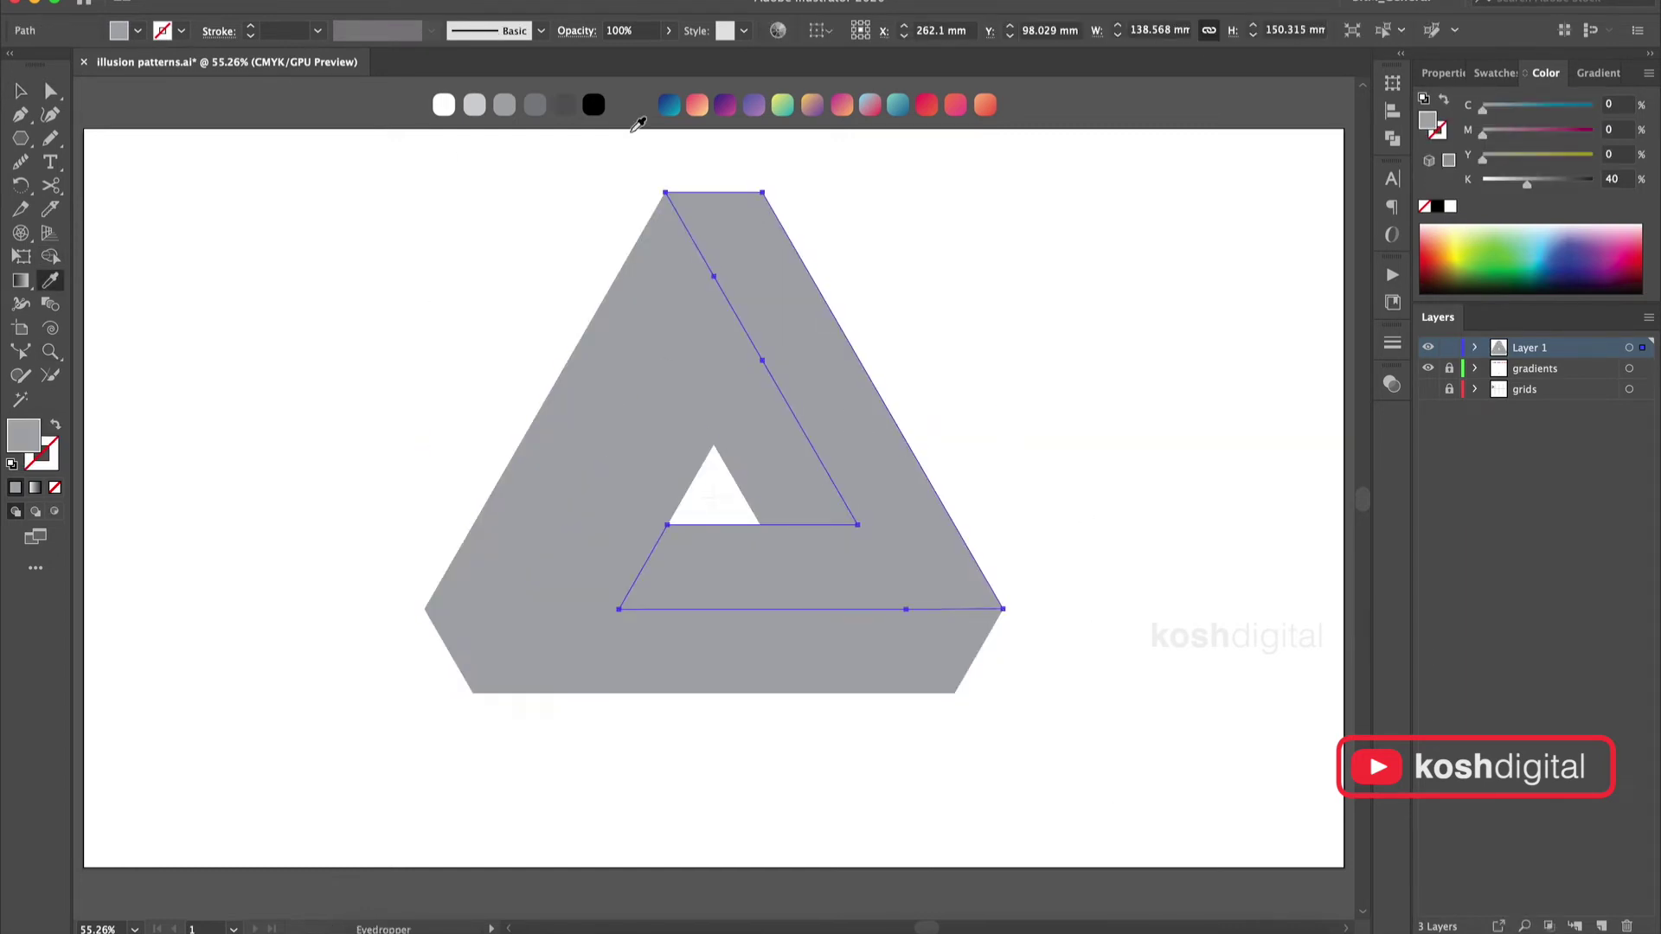
left_click(564, 105)
left_click(704, 371)
key("i")
left_click(537, 104)
key("v")
Recolour the triangle's bottom face with 80% grey and its right face with 40% grey.
left_click(640, 433)
key("i")
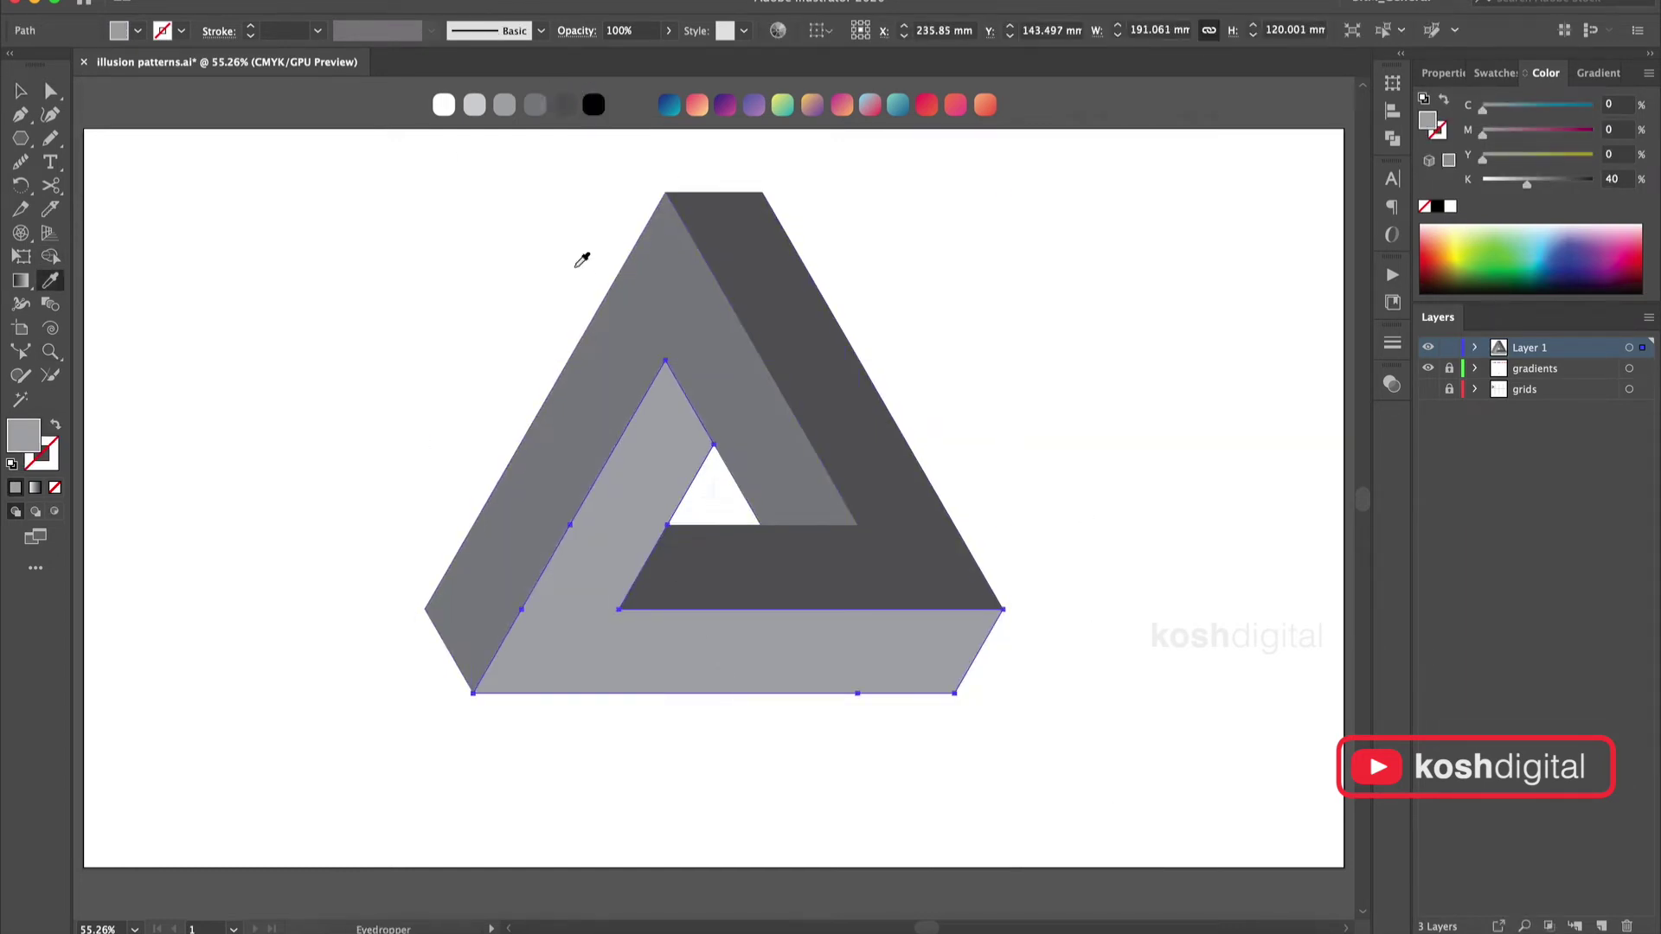
left_click(562, 107)
key("v")
left_click(761, 294)
key("i")
left_click(504, 105)
key("v")
left_click(1071, 274)
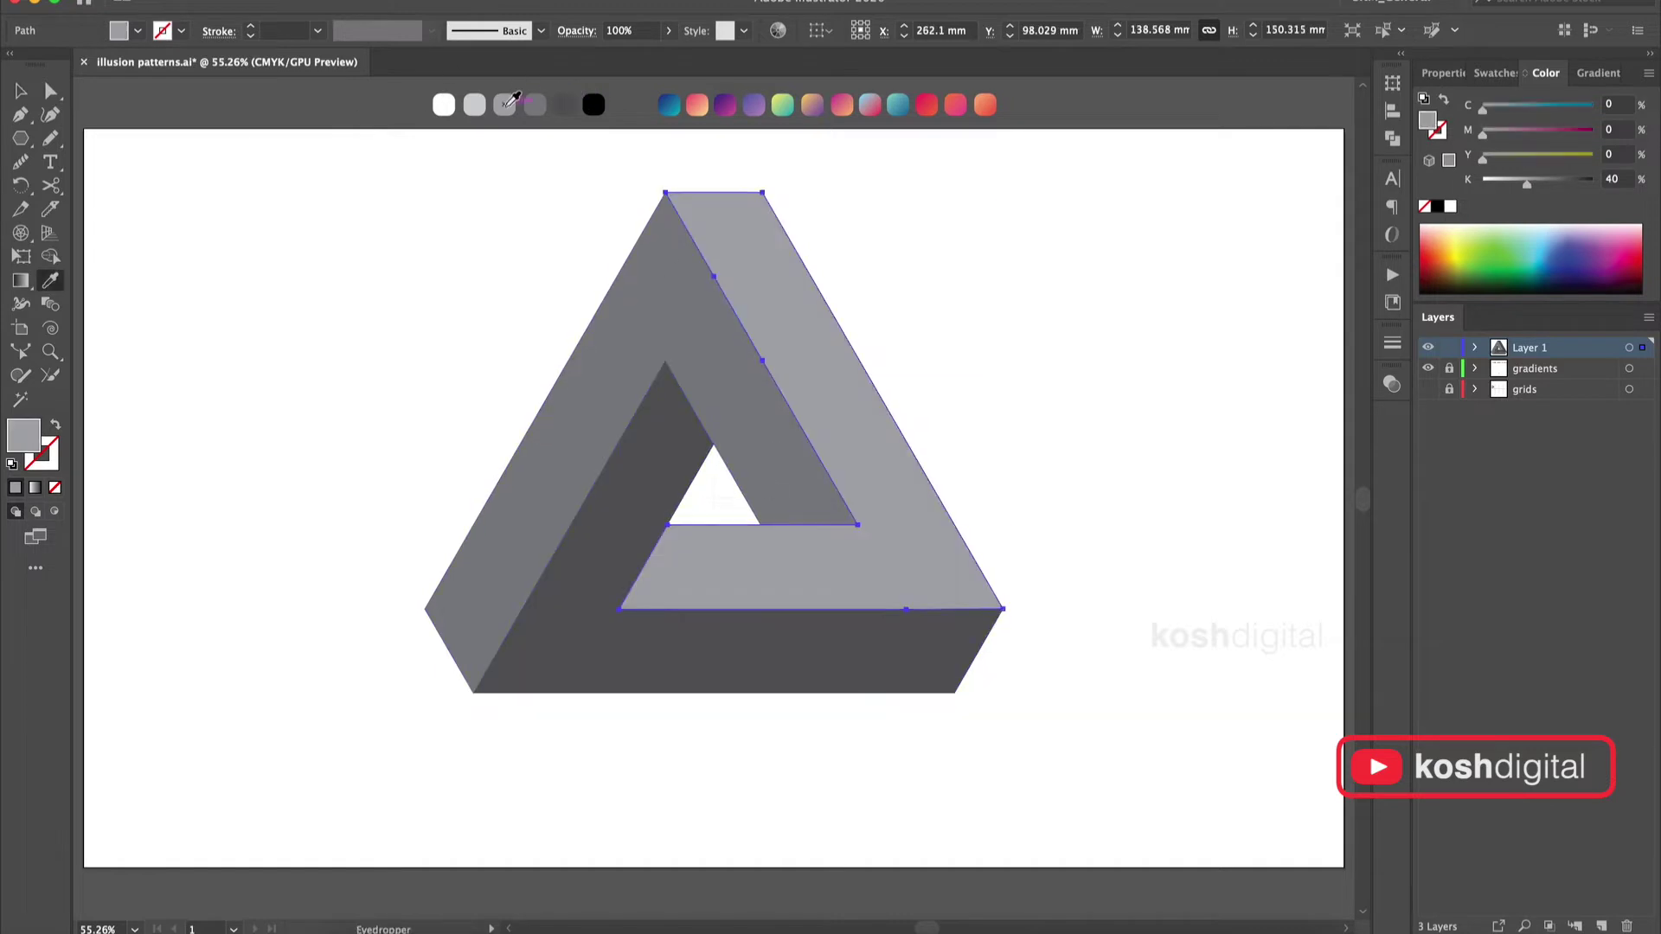
Rotate the whole impossible triangle about 30° counterclockwise around its centre.
left_click_drag(1008, 165, 348, 784)
key("r")
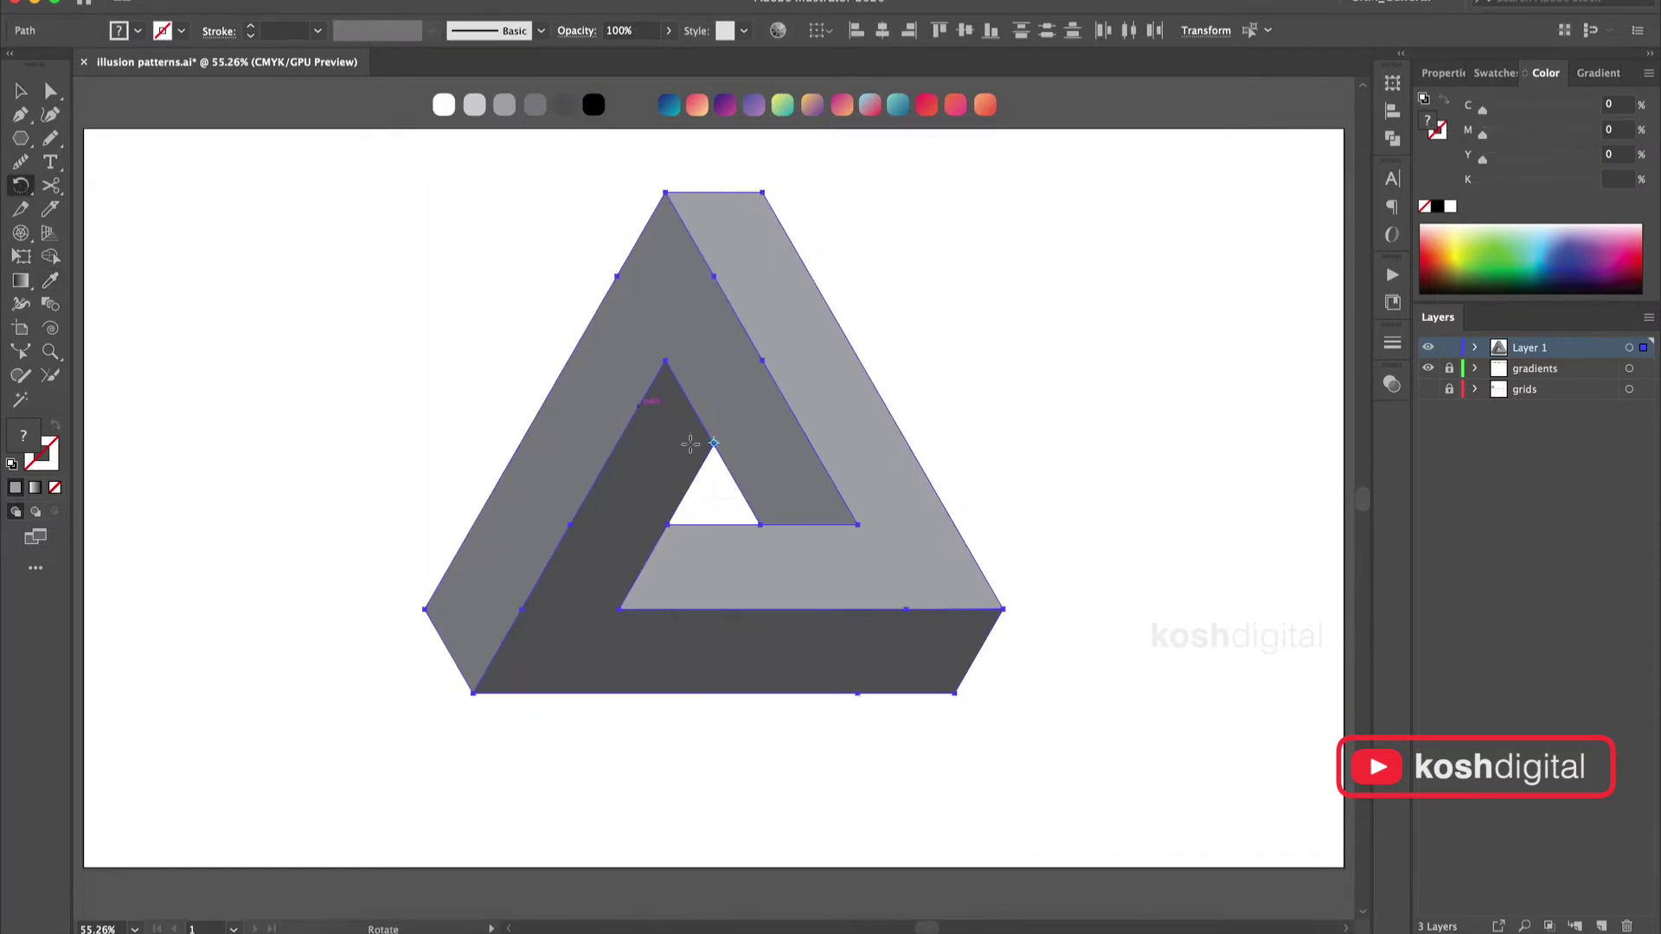
left_click(716, 505, "alt")
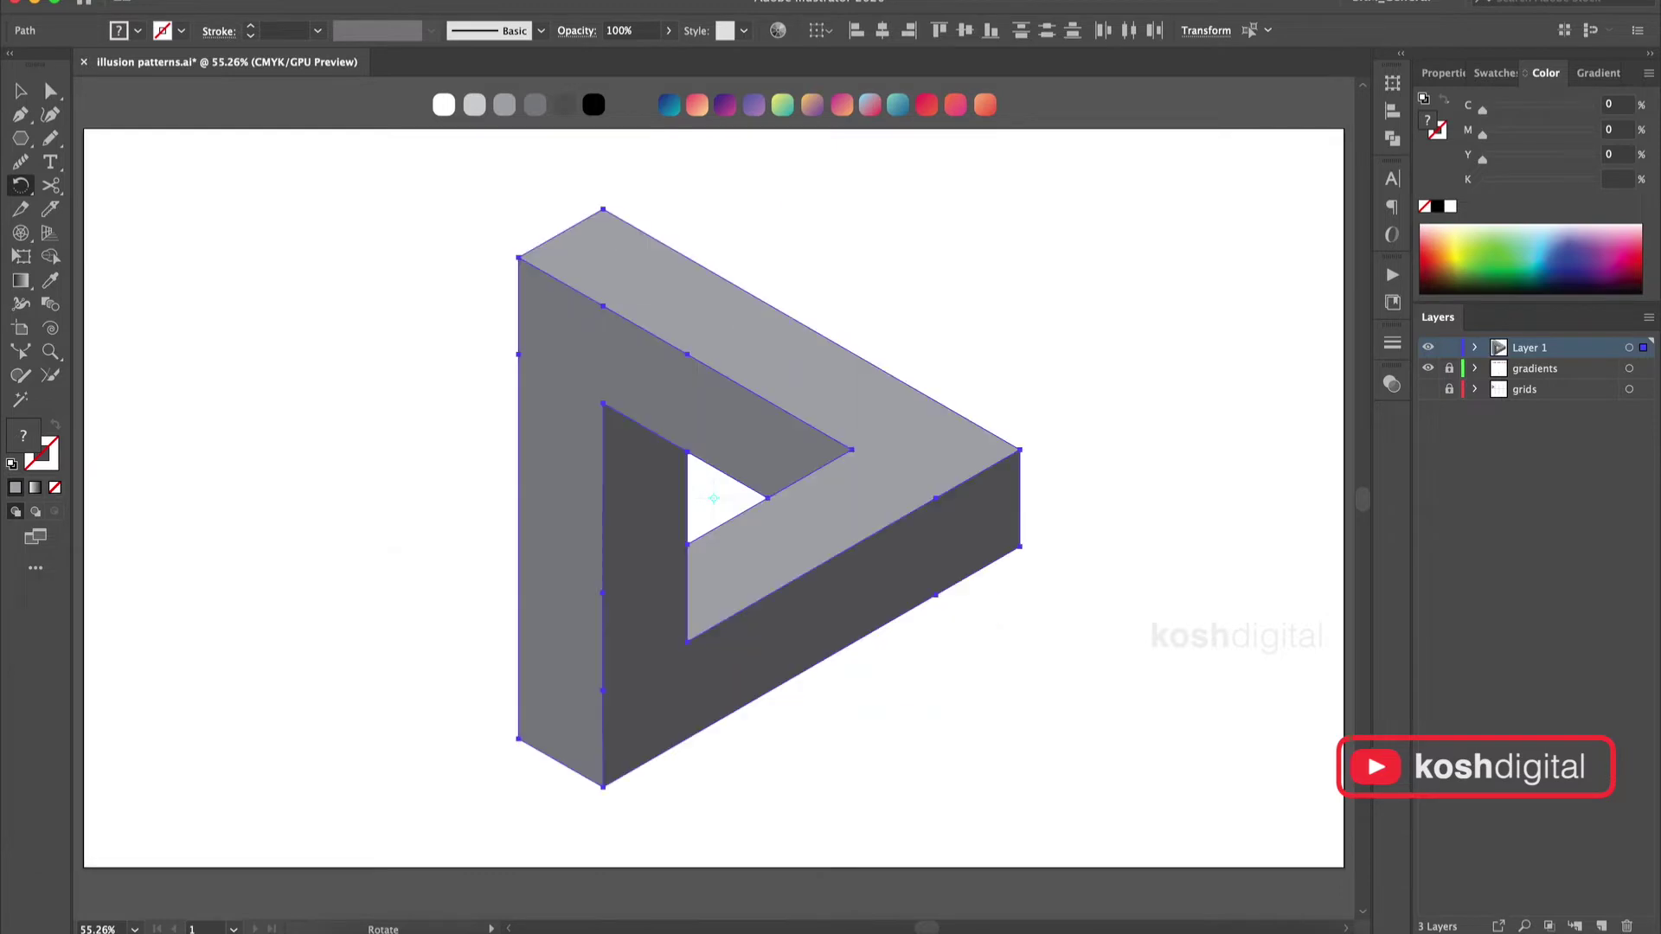
key("v")
left_click(928, 282)
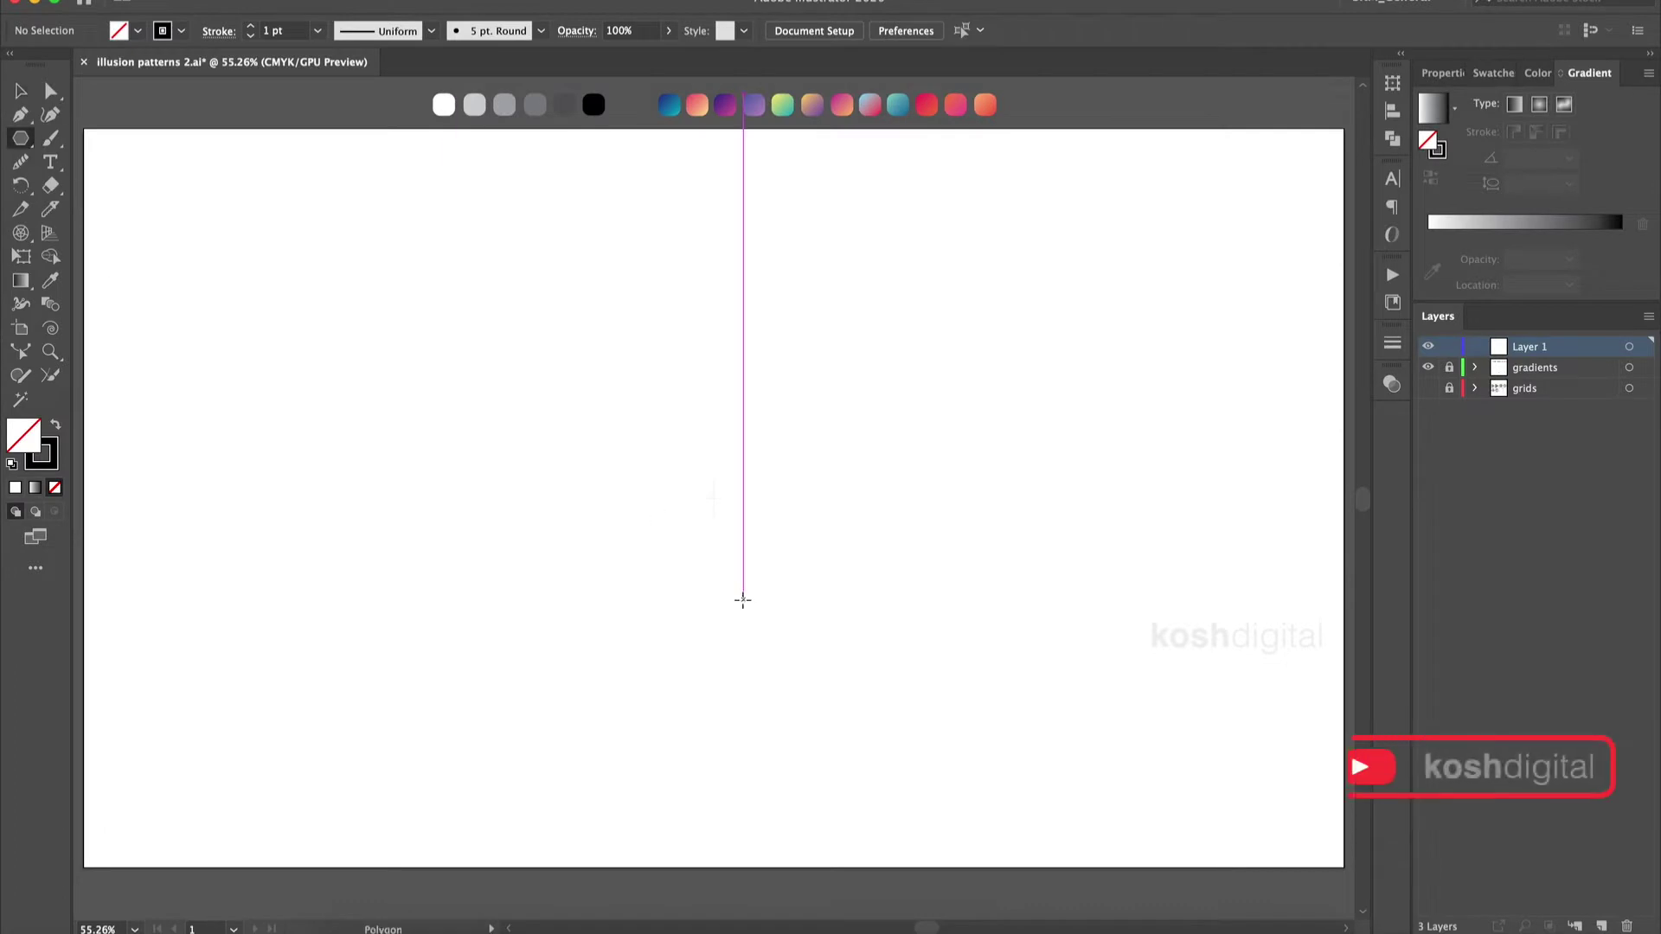
Draw a hexagon about 56 mm wide at the centre of the empty artboard.
right_click(715, 500)
key("Escape")
left_click_drag(716, 500, 754, 430)
key("v")
left_click(798, 484)
Draw lines from the hexagon's centre to alternate corners and split it into three cube faces with Shape Builder.
key("backslash")
left_click_drag(636, 498, 713, 499)
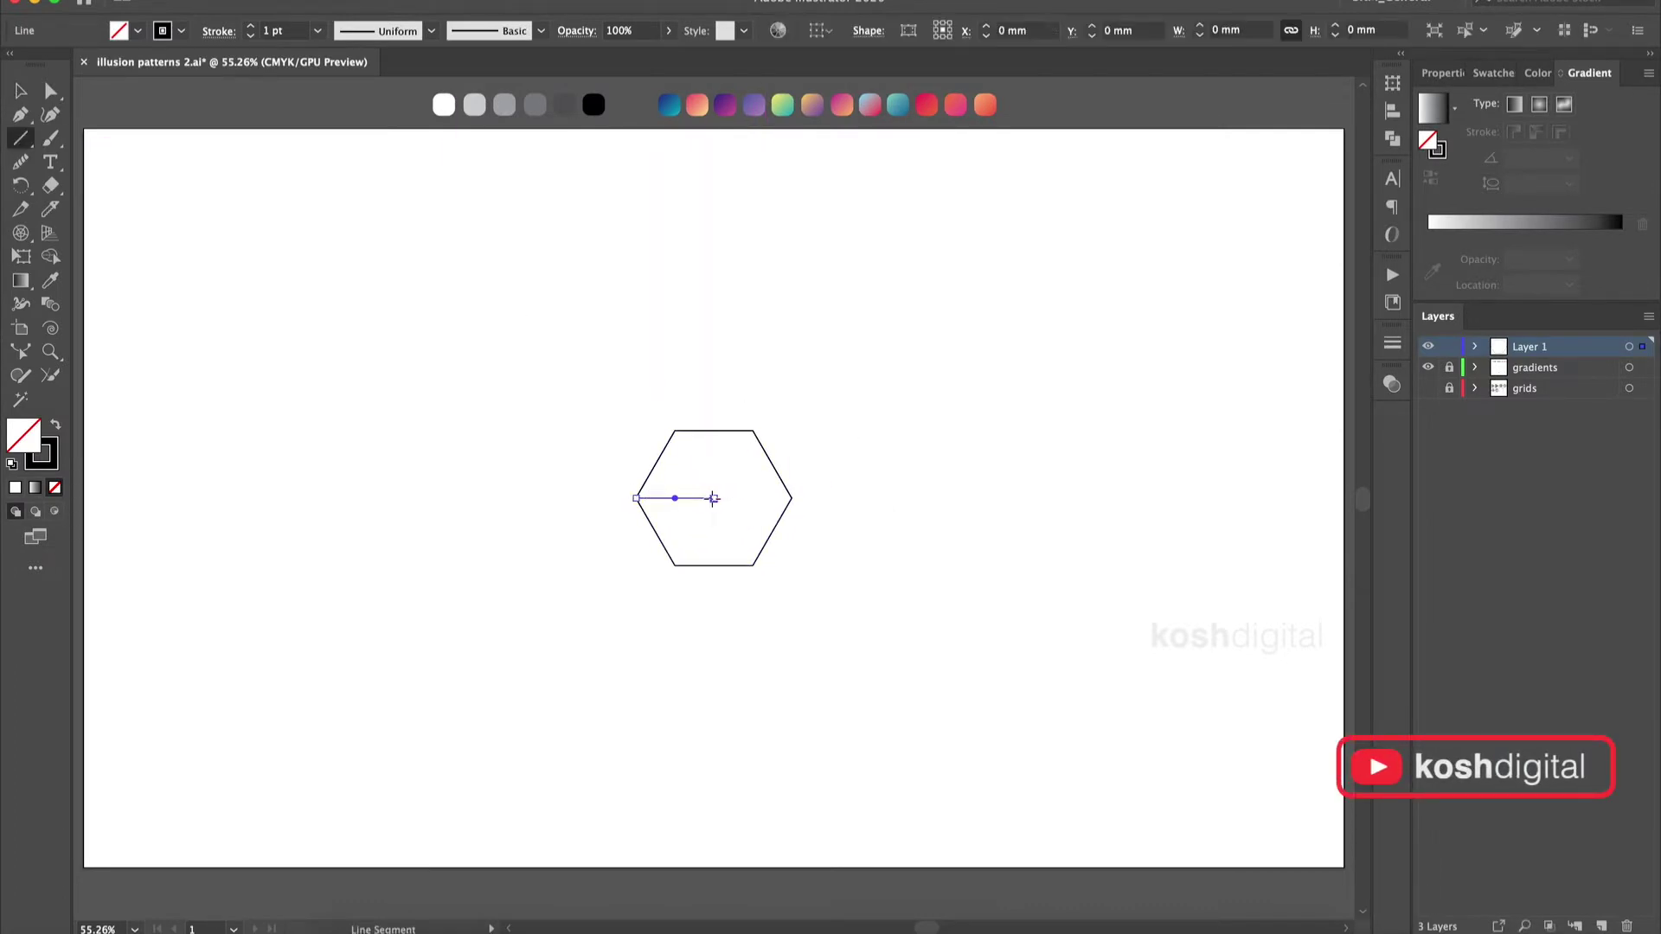
left_click(20, 90)
left_click_drag(849, 431, 597, 628)
left_click(51, 257)
left_click(750, 496)
left_click(695, 465)
key("v")
Fill the new cube's top face with the lightest grey swatch.
left_click(808, 447)
left_click(727, 431)
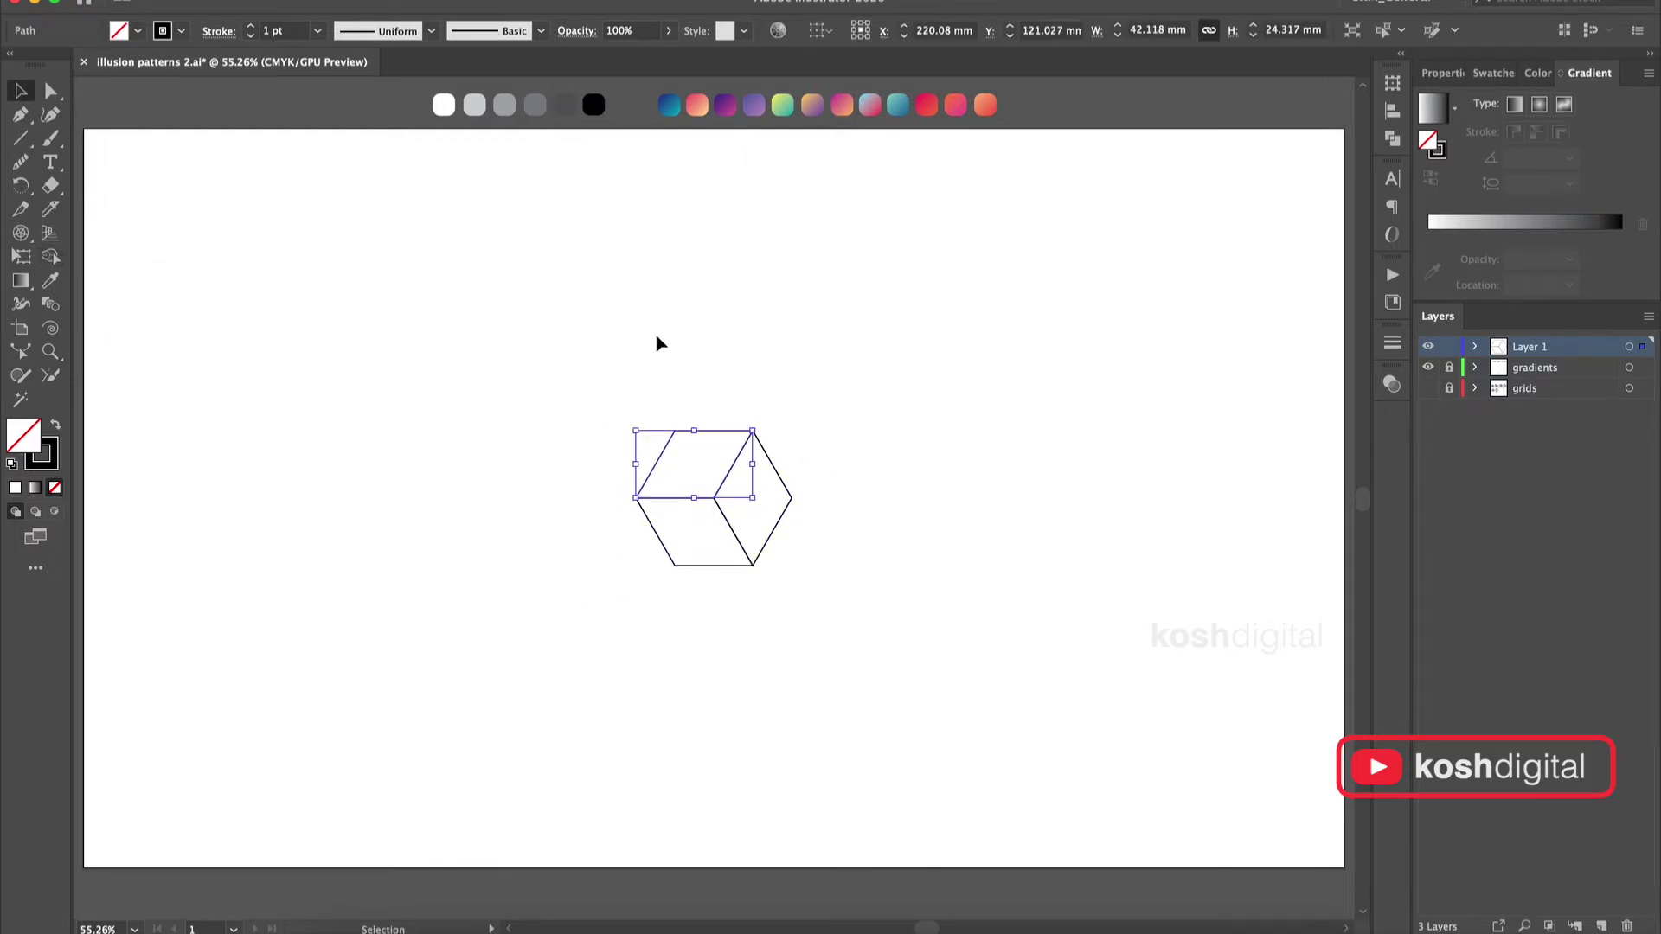
key("i")
left_click(474, 104)
key("v")
Fill the cube's right face with the 40% grey swatch and its lower face with the medium grey swatch.
left_click(762, 446)
key("i")
left_click(505, 105)
key("v")
left_click(660, 529)
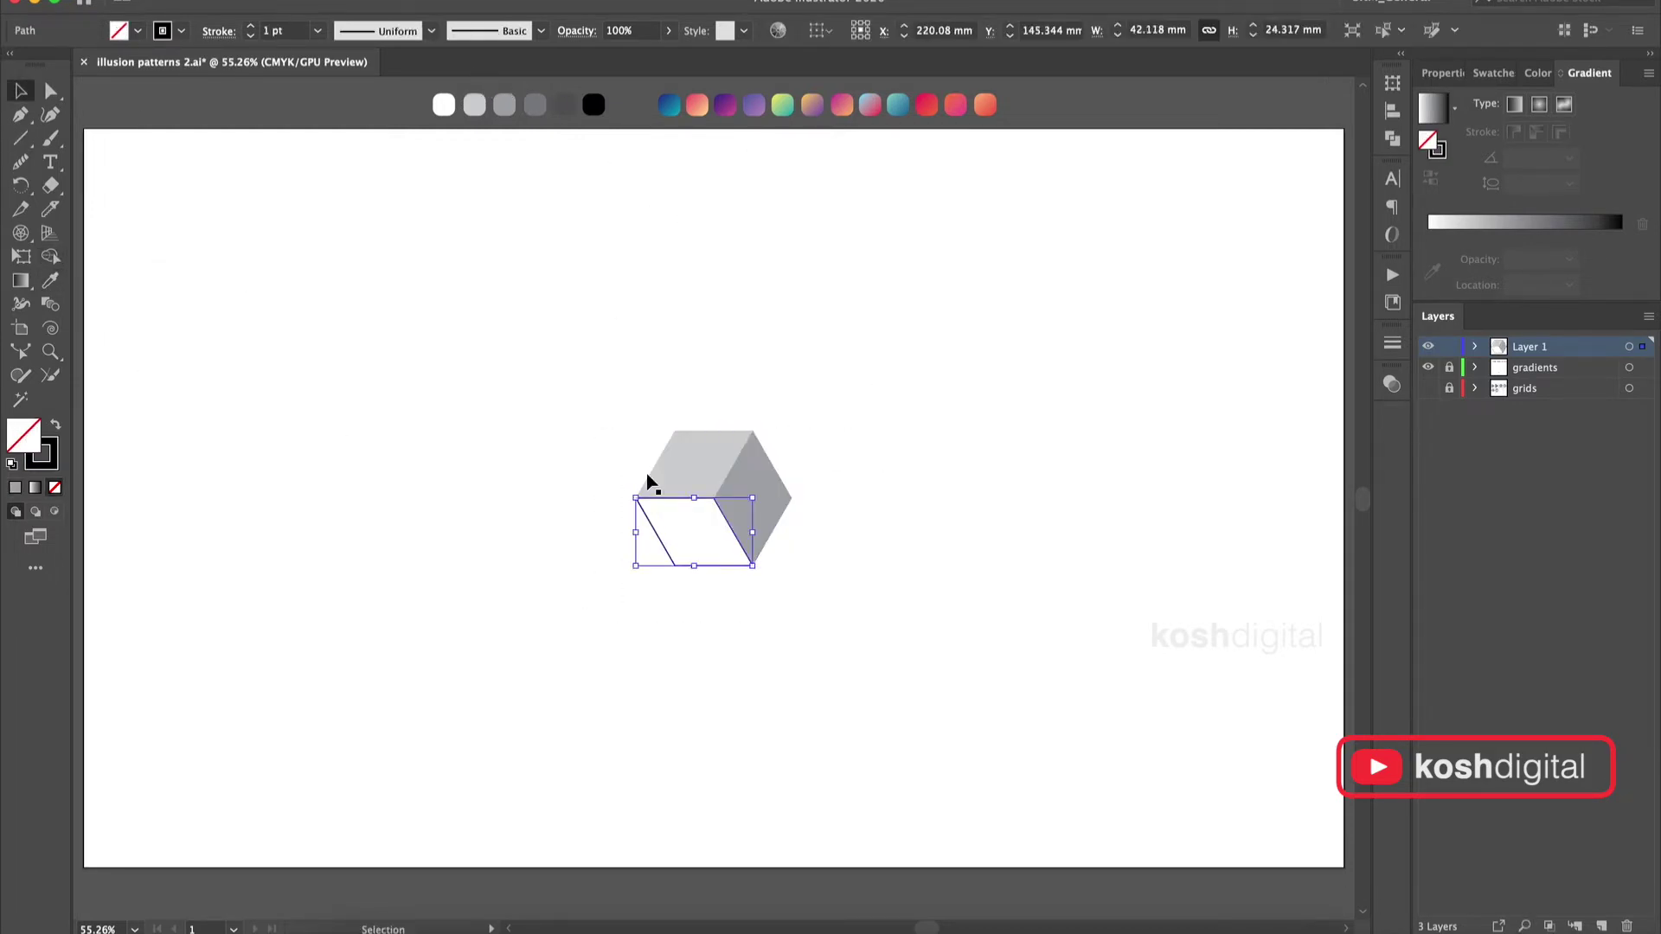
key("i")
left_click(534, 104)
key("v")
Group the three cube faces and rotate the cube about 30° counterclockwise.
left_click_drag(615, 375, 770, 545)
key("super+g")
key("r")
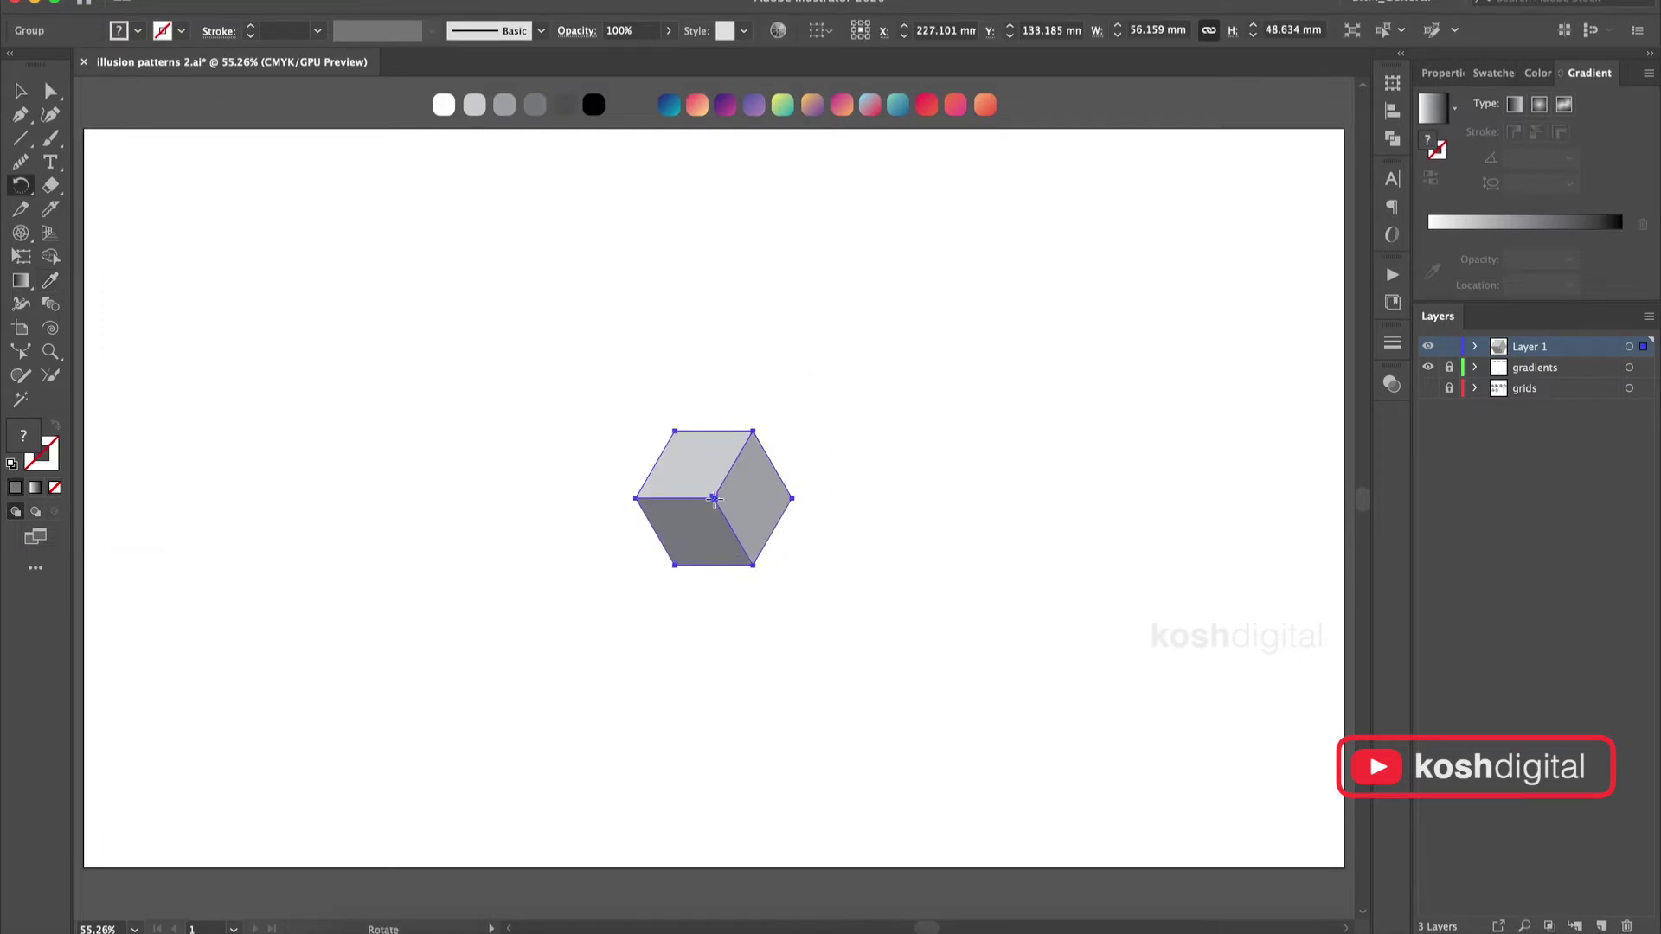
key("Return")
left_click(352, 782)
Move the cube to the upper-left area of the artboard and place a copy diagonally below it to the right.
key("v")
left_click_drag(713, 491, 472, 404)
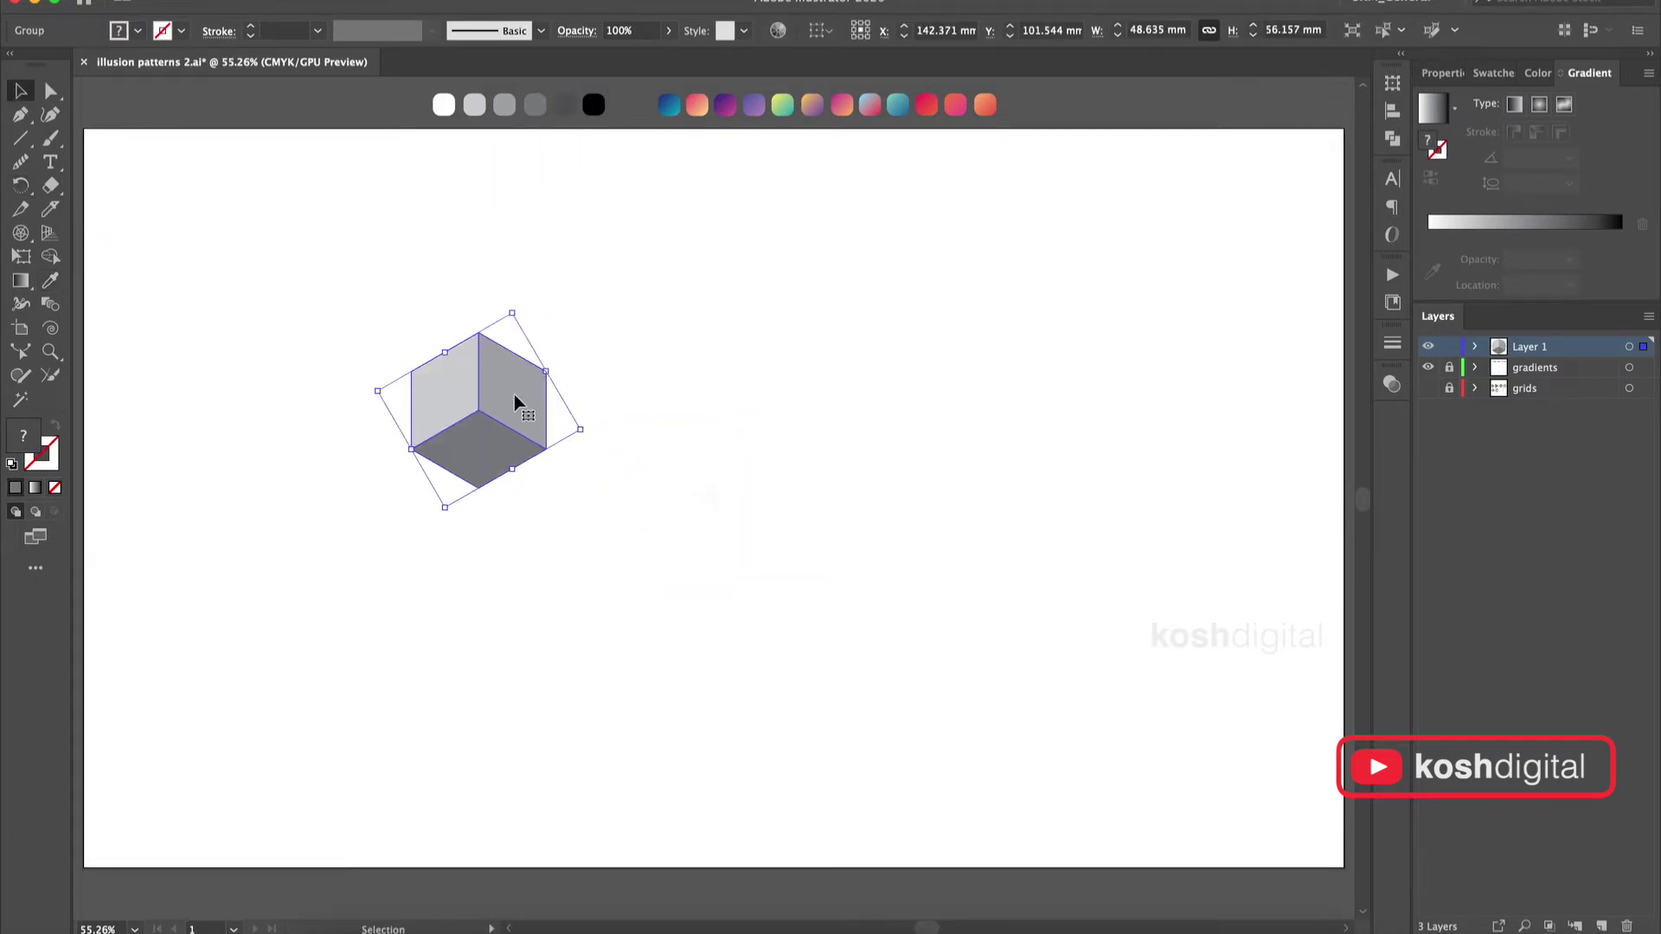
left_click_drag(481, 338, 699, 481)
key("Delete")
Select both cubes and make a blend between them.
left_click_drag(370, 315, 740, 510)
left_click(286, 2)
mouse_move(235, 2)
mouse_move(342, 528)
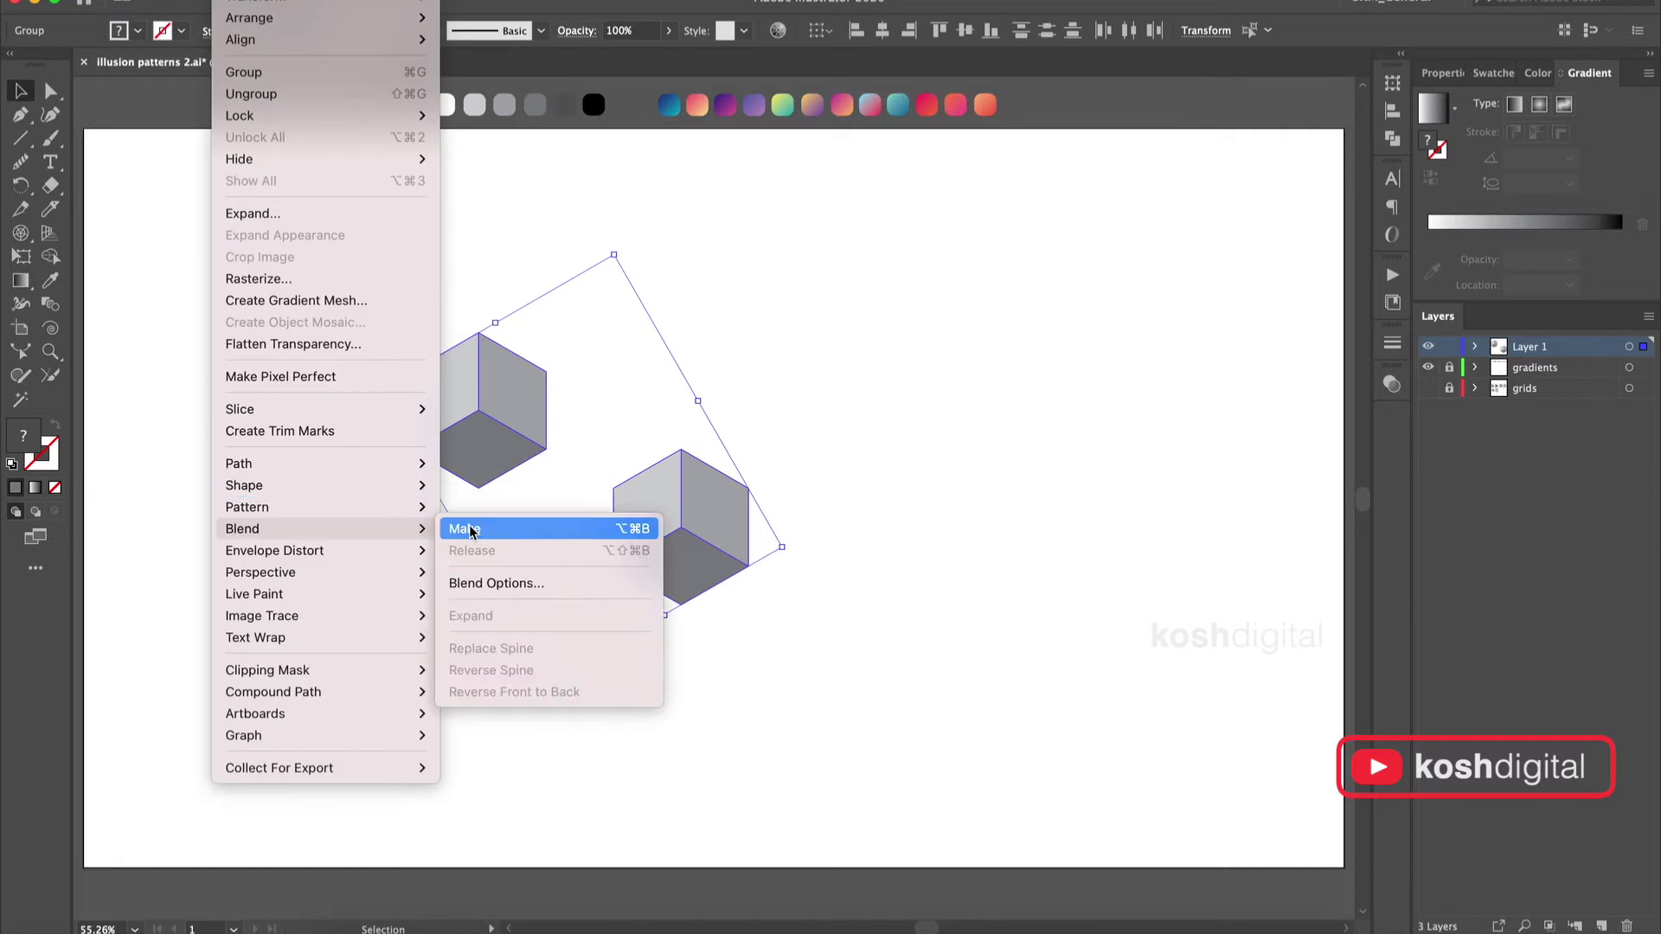
left_click(467, 529)
left_click(864, 513)
Select the cube blend and expand it into separate editable cubes.
left_click(490, 398)
right_click(490, 391)
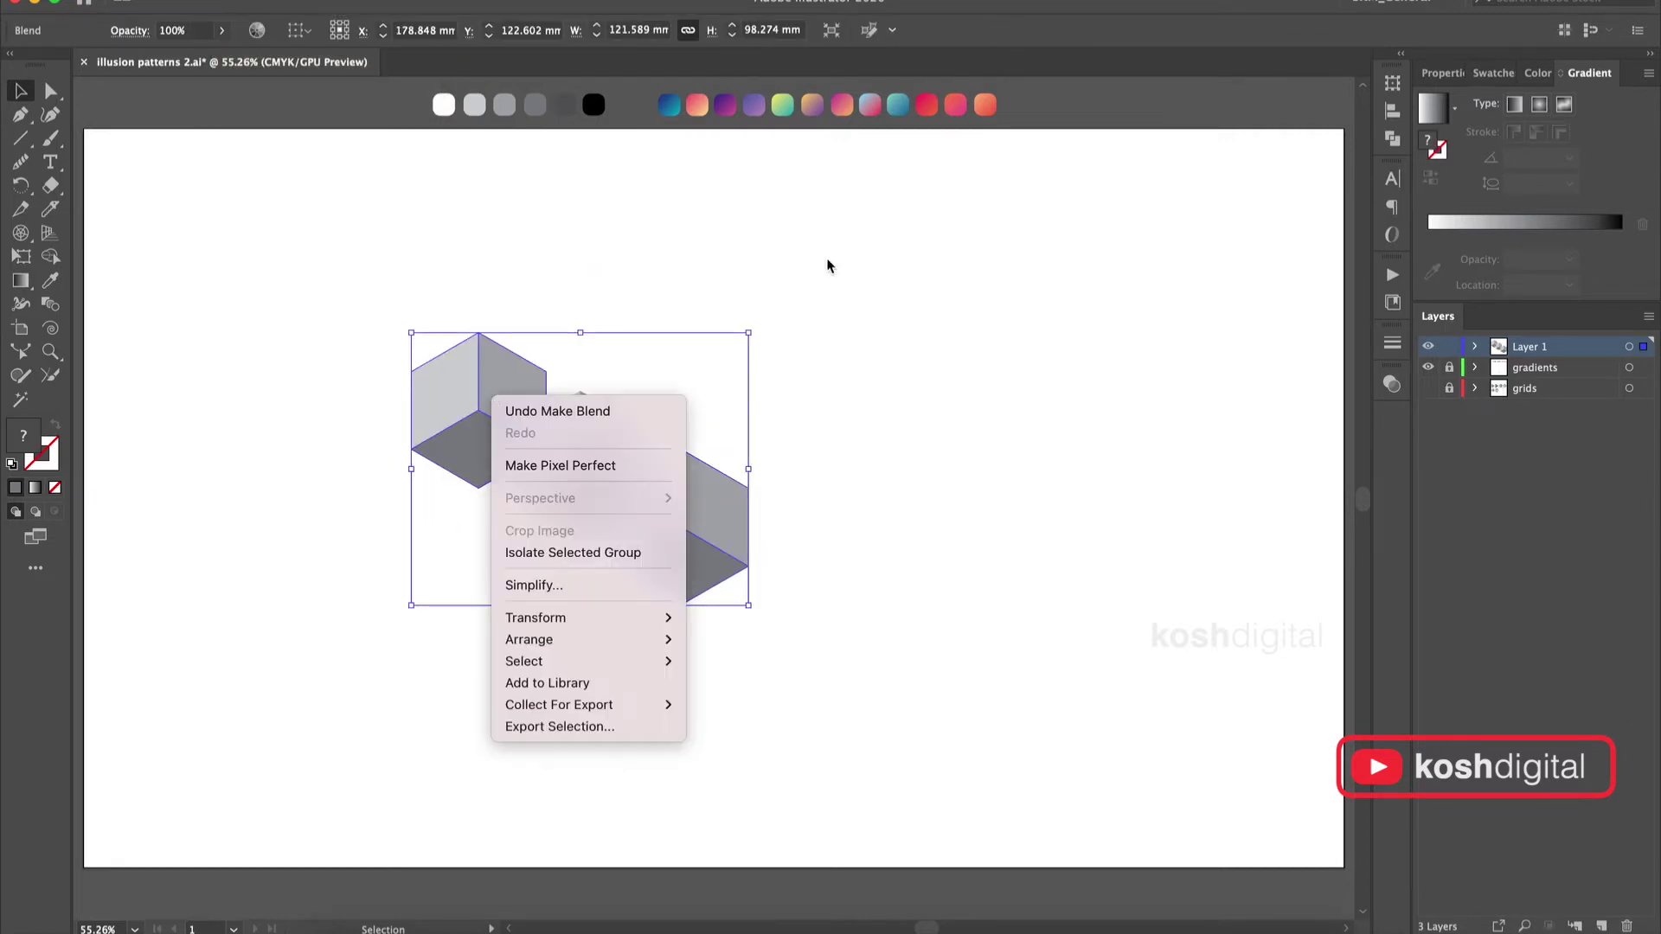
left_click(673, 312)
left_click(286, 2)
mouse_move(235, 2)
mouse_move(326, 544)
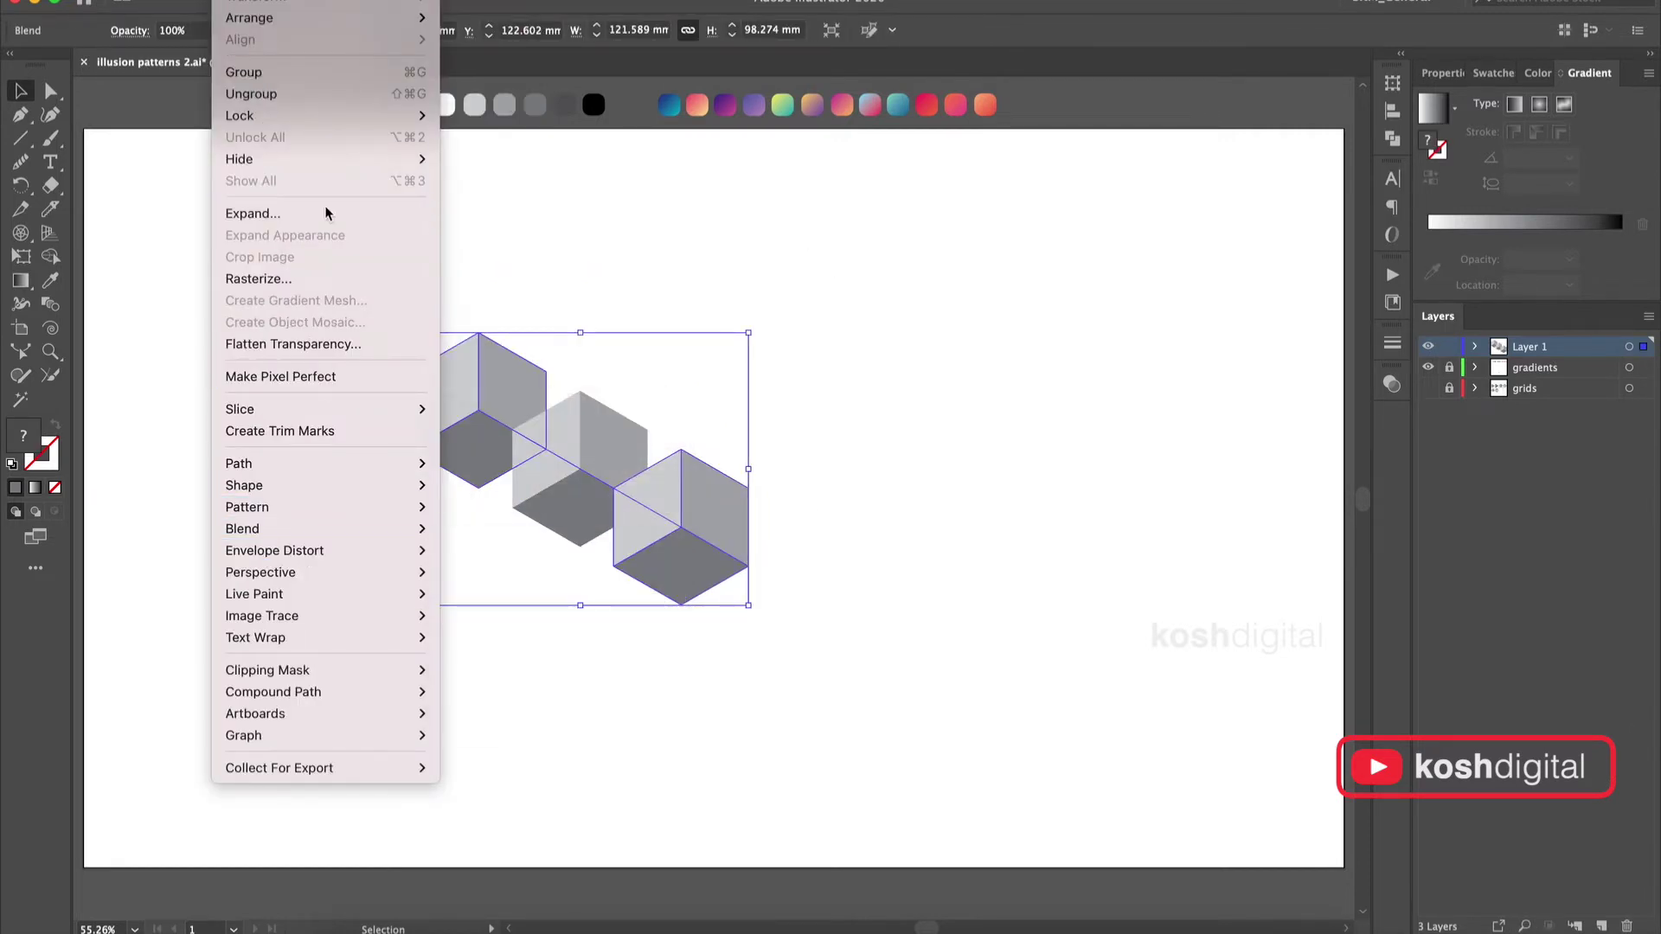
left_click(330, 213)
key("Return")
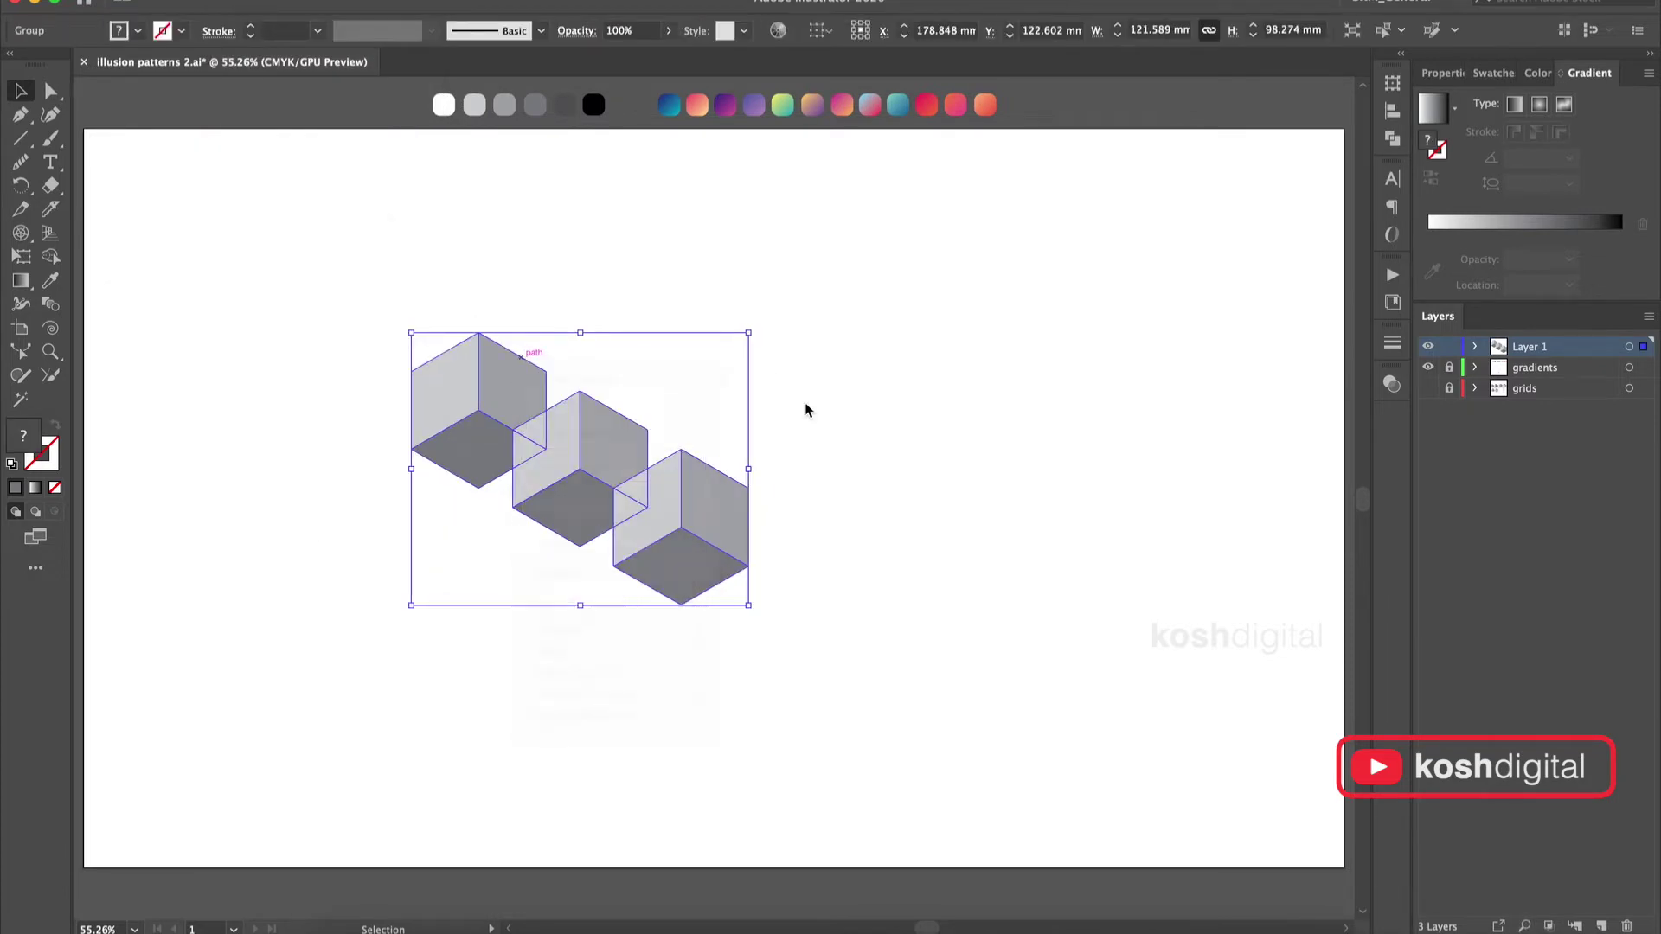
Reverse the cube row's stacking order by bringing the upper-left cube to the front and sending the lower-right cube to the back.
double_click(506, 378)
right_click(495, 381)
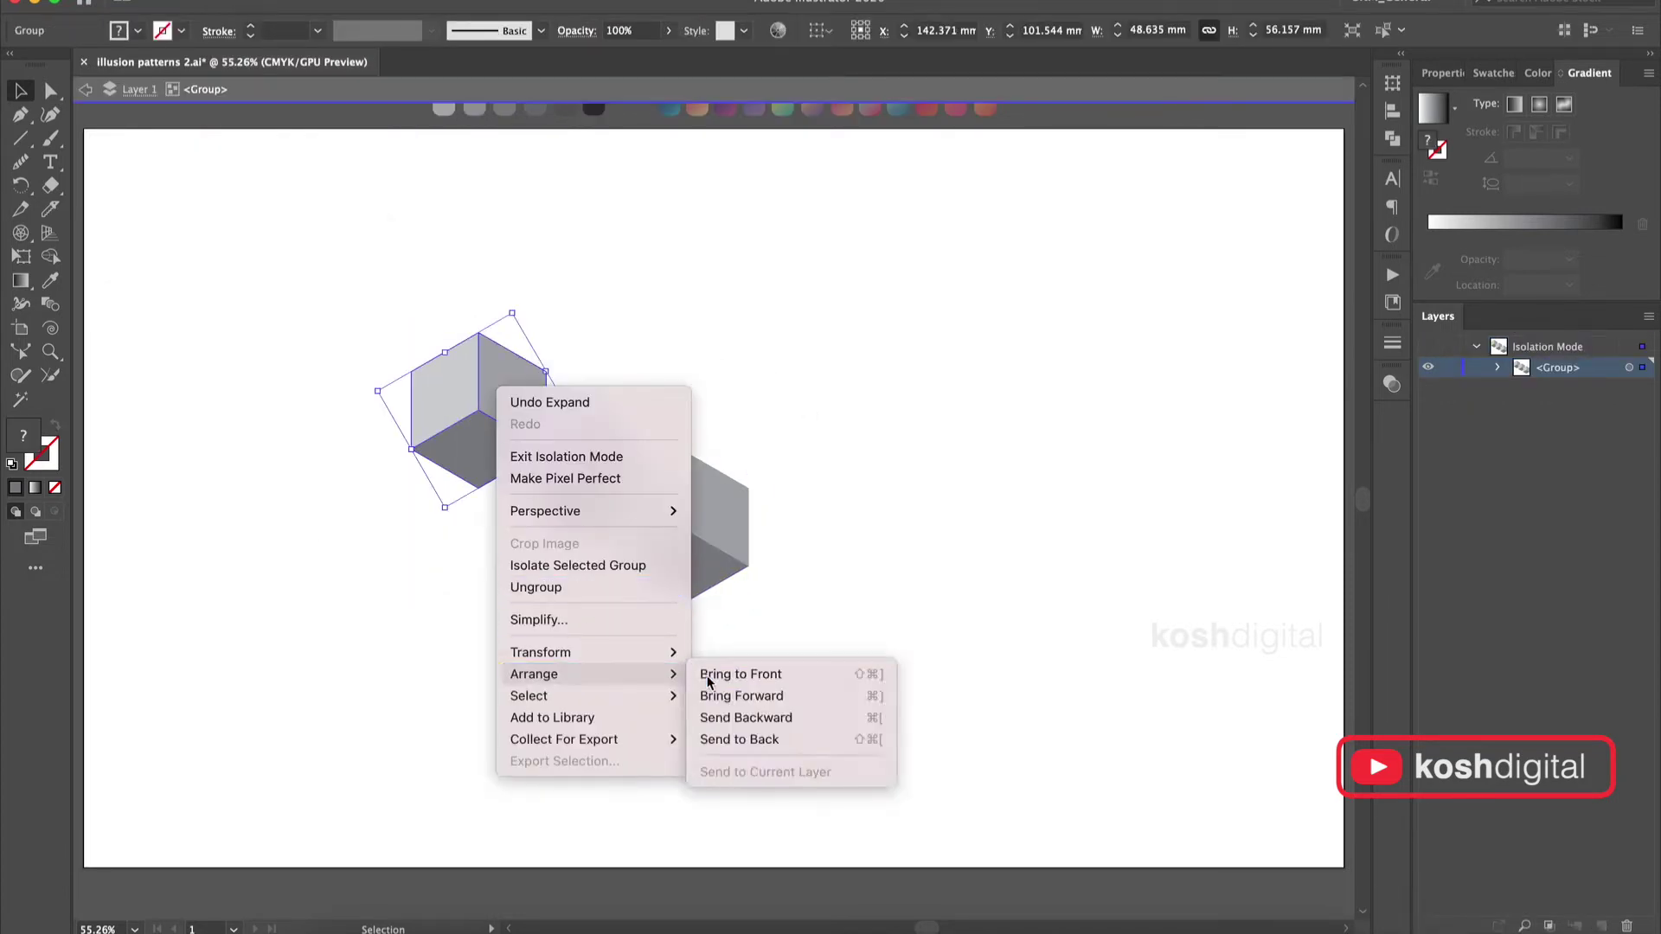
double_click(765, 517)
left_click(610, 424)
double_click(493, 374)
double_click(713, 408)
double_click(684, 498)
right_click(692, 504)
mouse_move(736, 786)
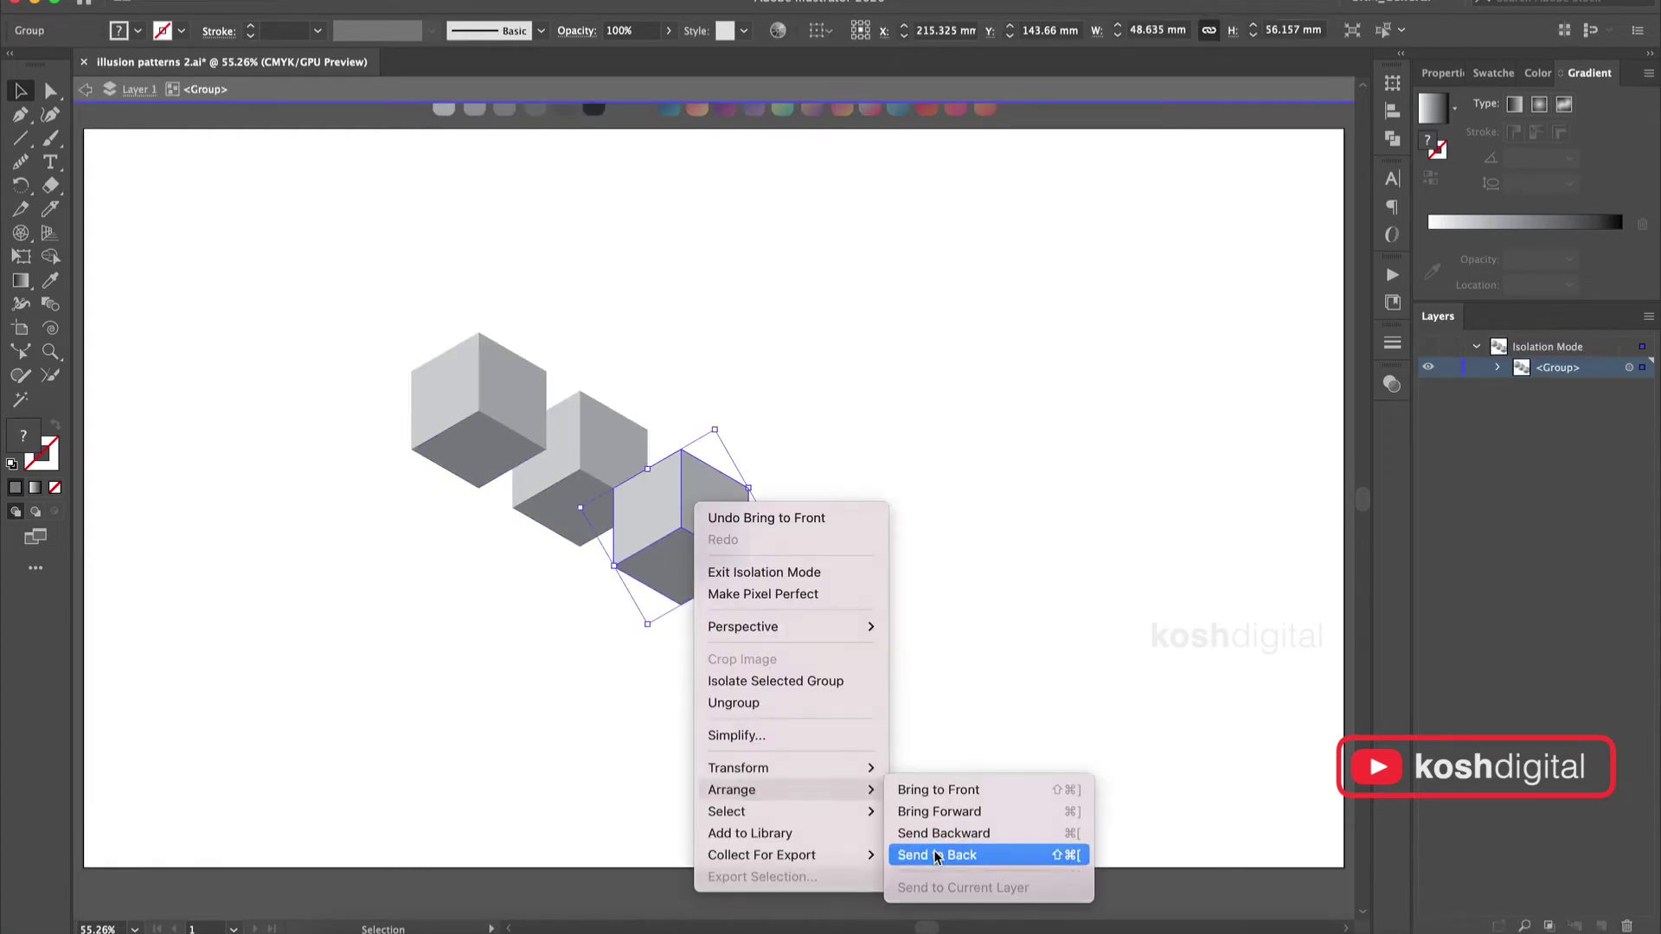
left_click(983, 853)
double_click(810, 400)
Move the row of three cubes to the lower part of the artboard and reflect it across the vertical axis.
left_click(474, 345)
left_click_drag(645, 456, 729, 622)
right_click(677, 629)
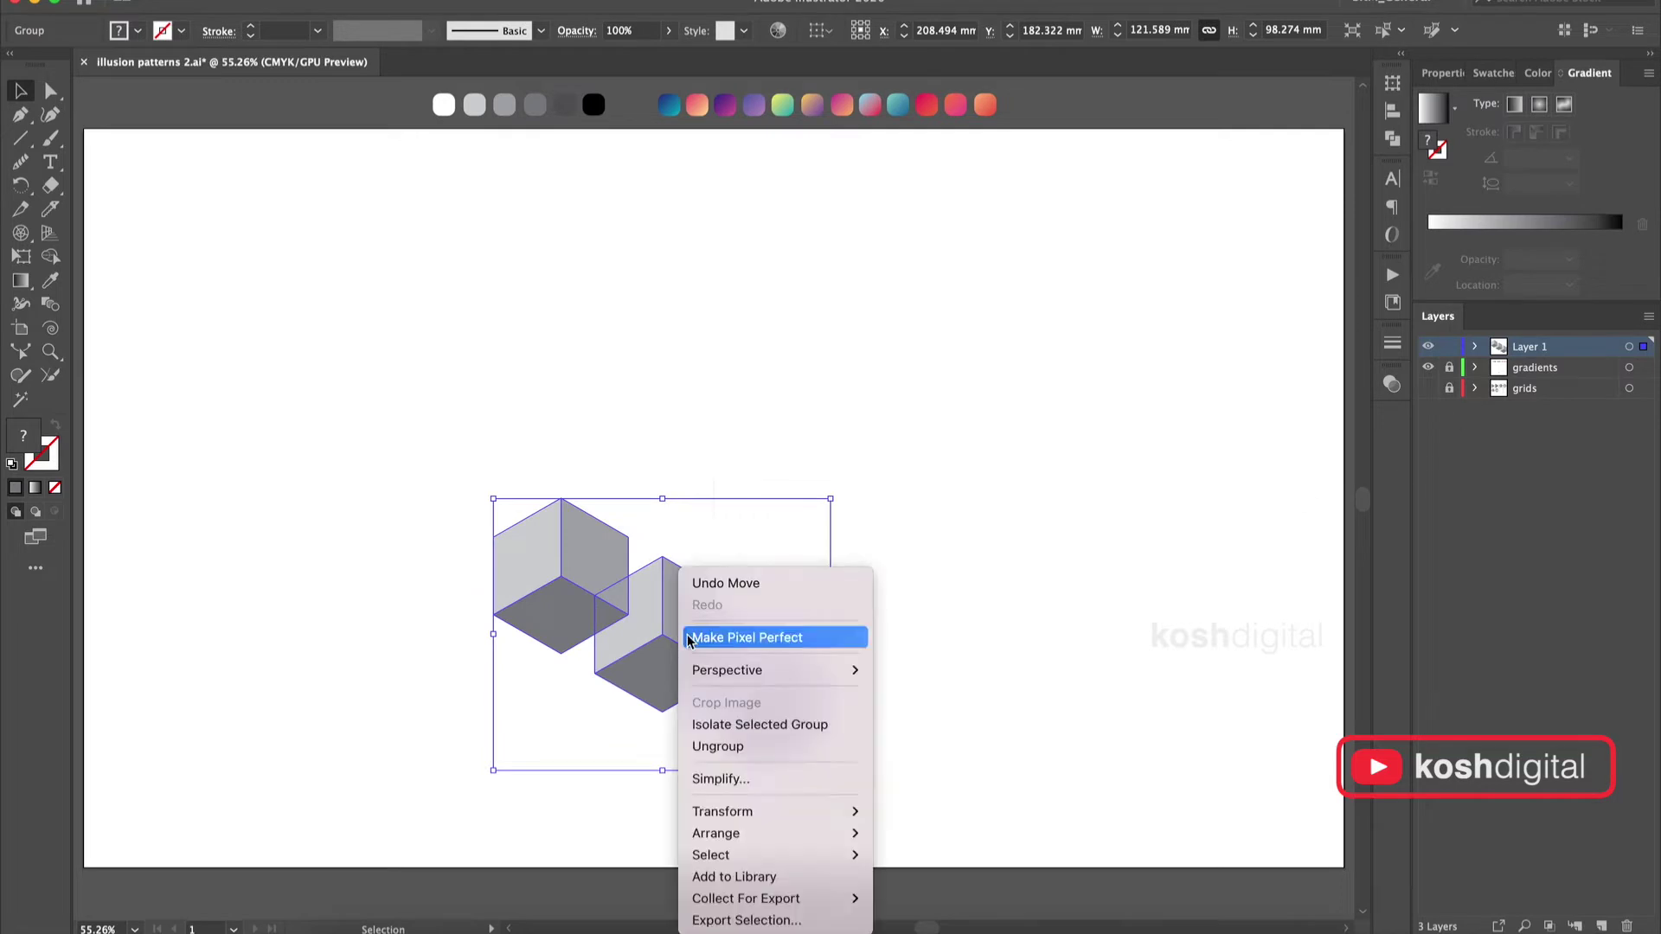
mouse_move(766, 811)
left_click(977, 813)
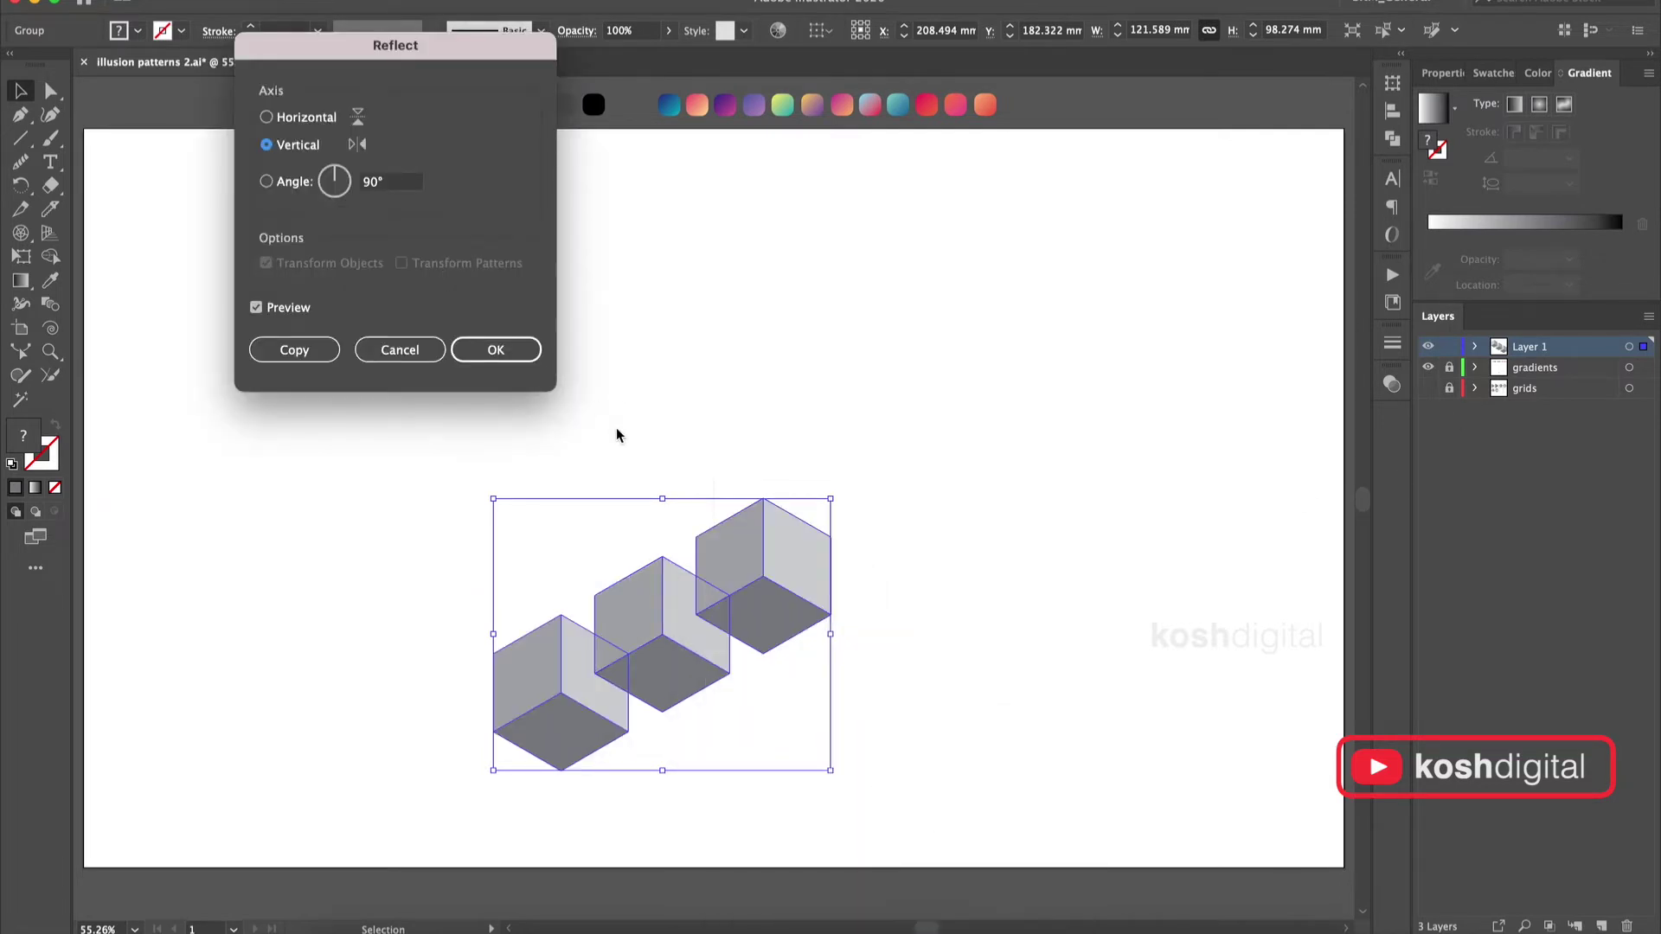
left_click(501, 350)
Place a copy of the cube row directly above the original and reflect the copy across the vertical axis.
left_click_drag(782, 611, 756, 286)
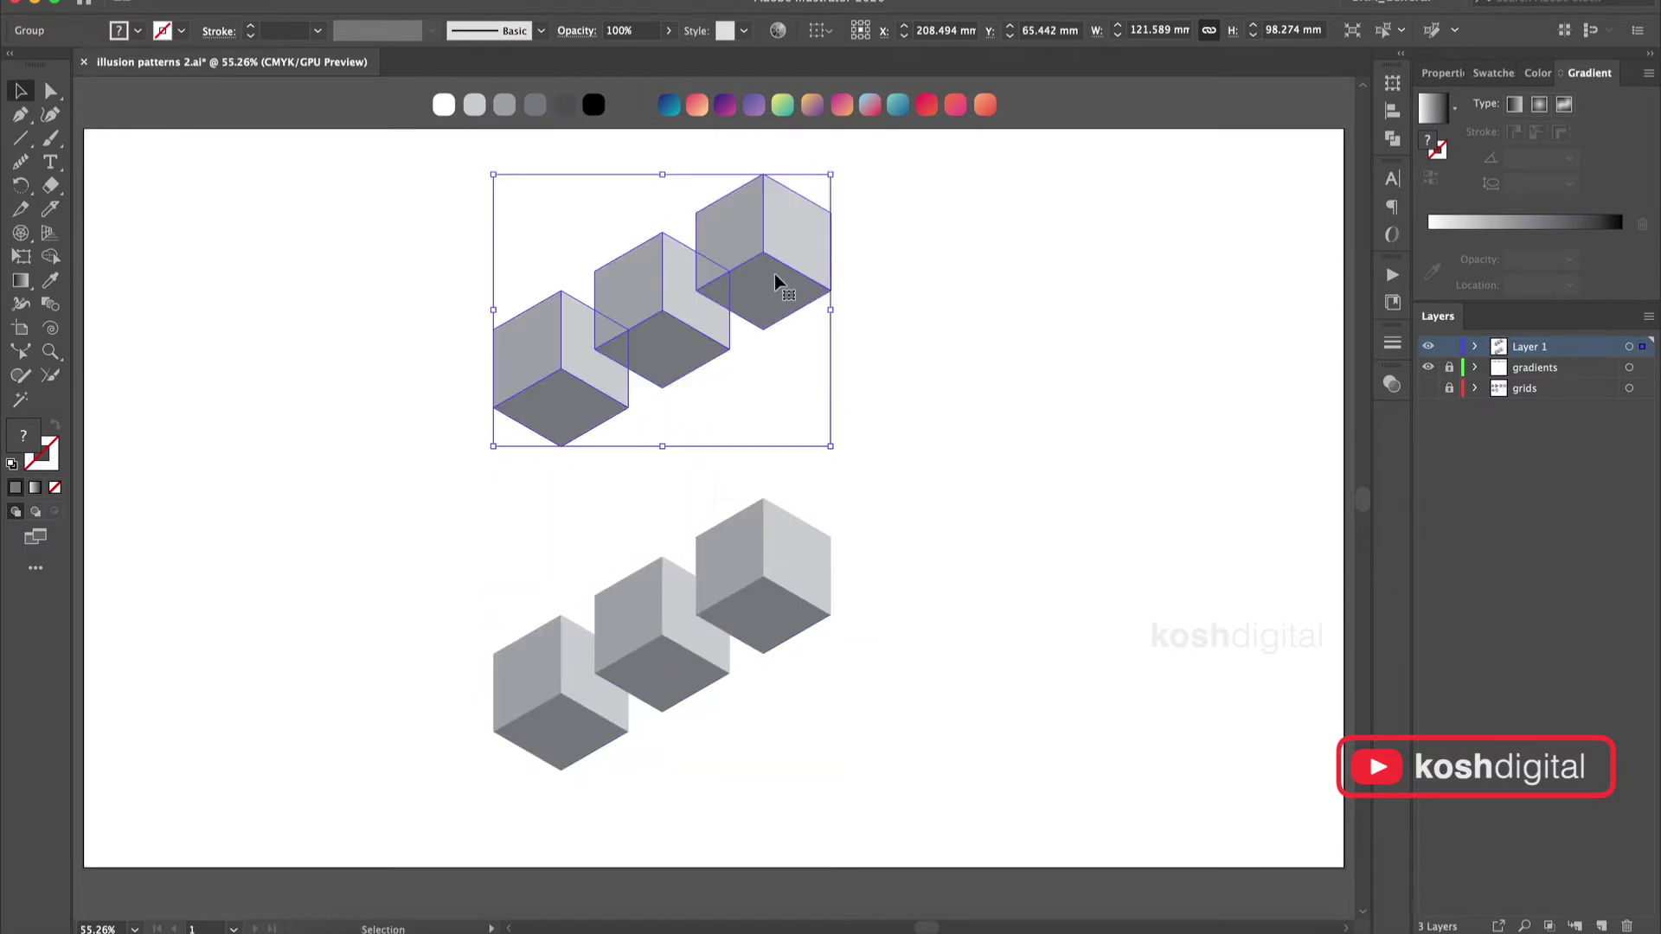
right_click(775, 274)
mouse_move(857, 522)
left_click(1040, 601)
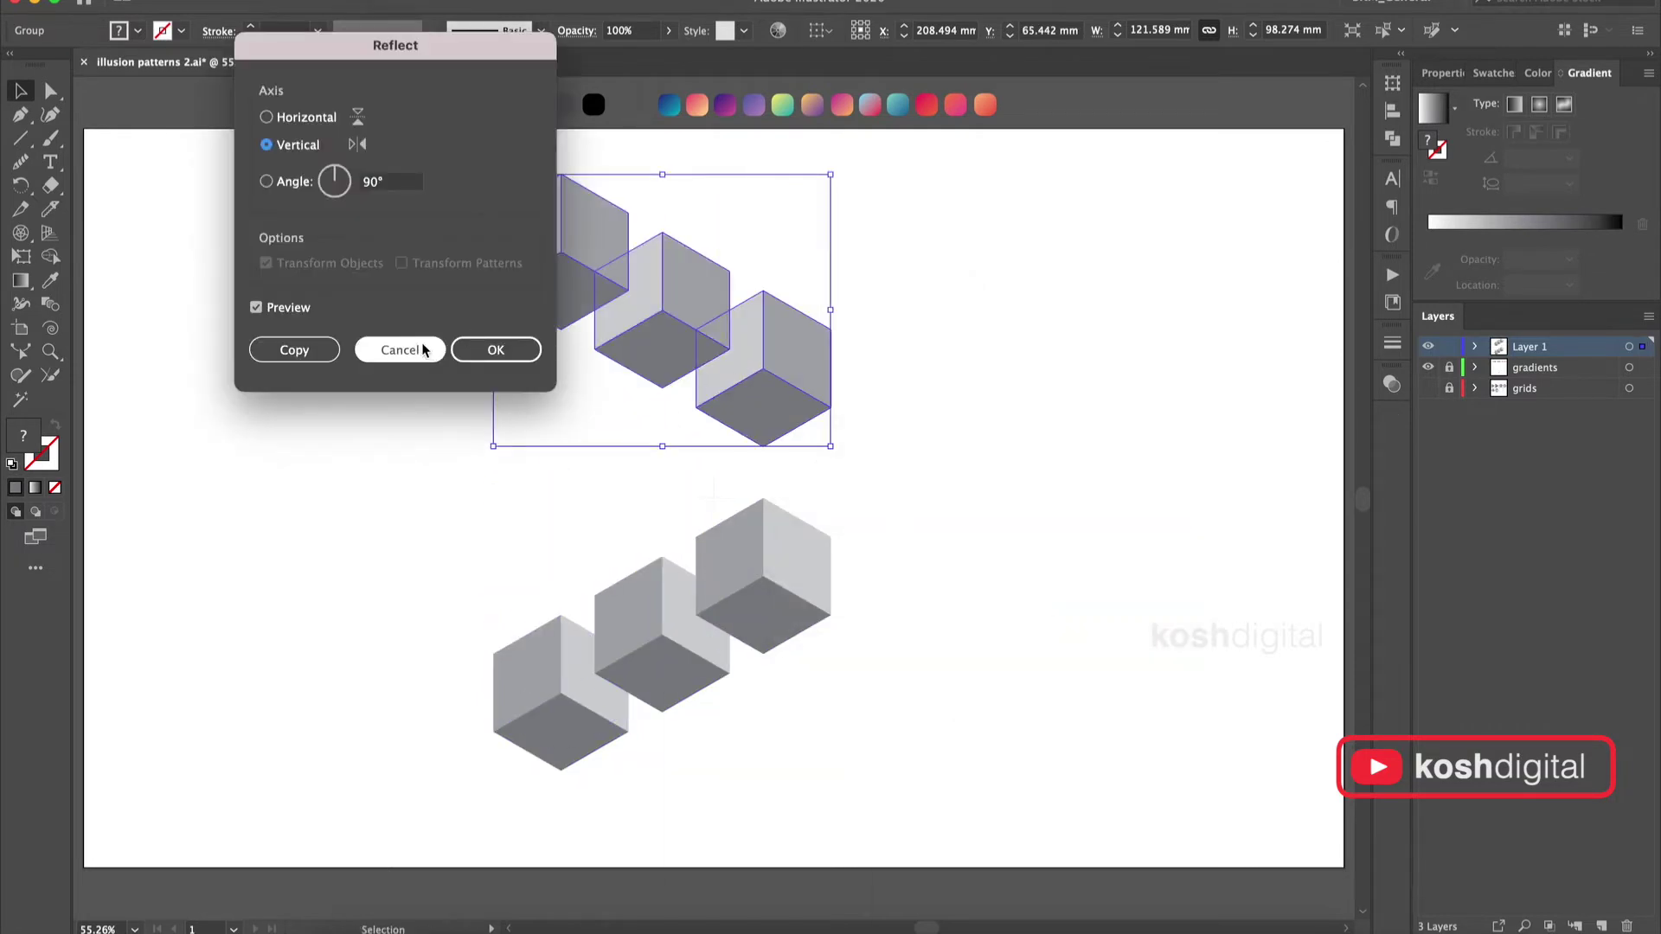
left_click(496, 349)
Reflect the upper cube row across the horizontal axis.
right_click(664, 313)
mouse_move(843, 562)
left_click(917, 632)
left_click(320, 122)
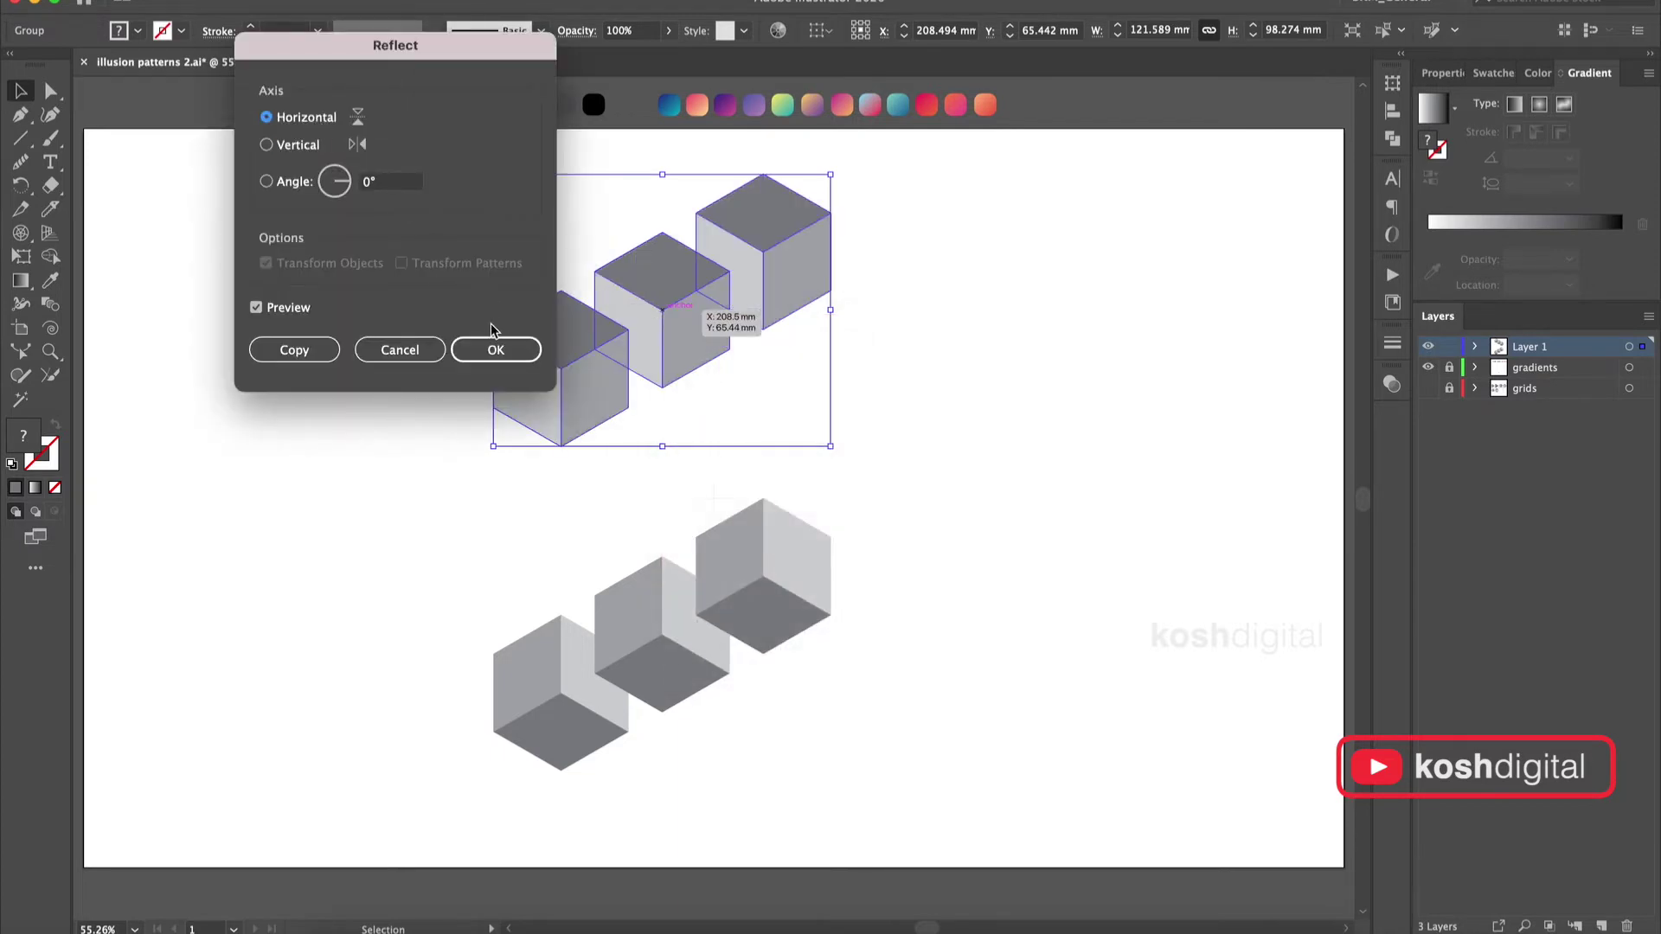
left_click(495, 349)
left_click(890, 471)
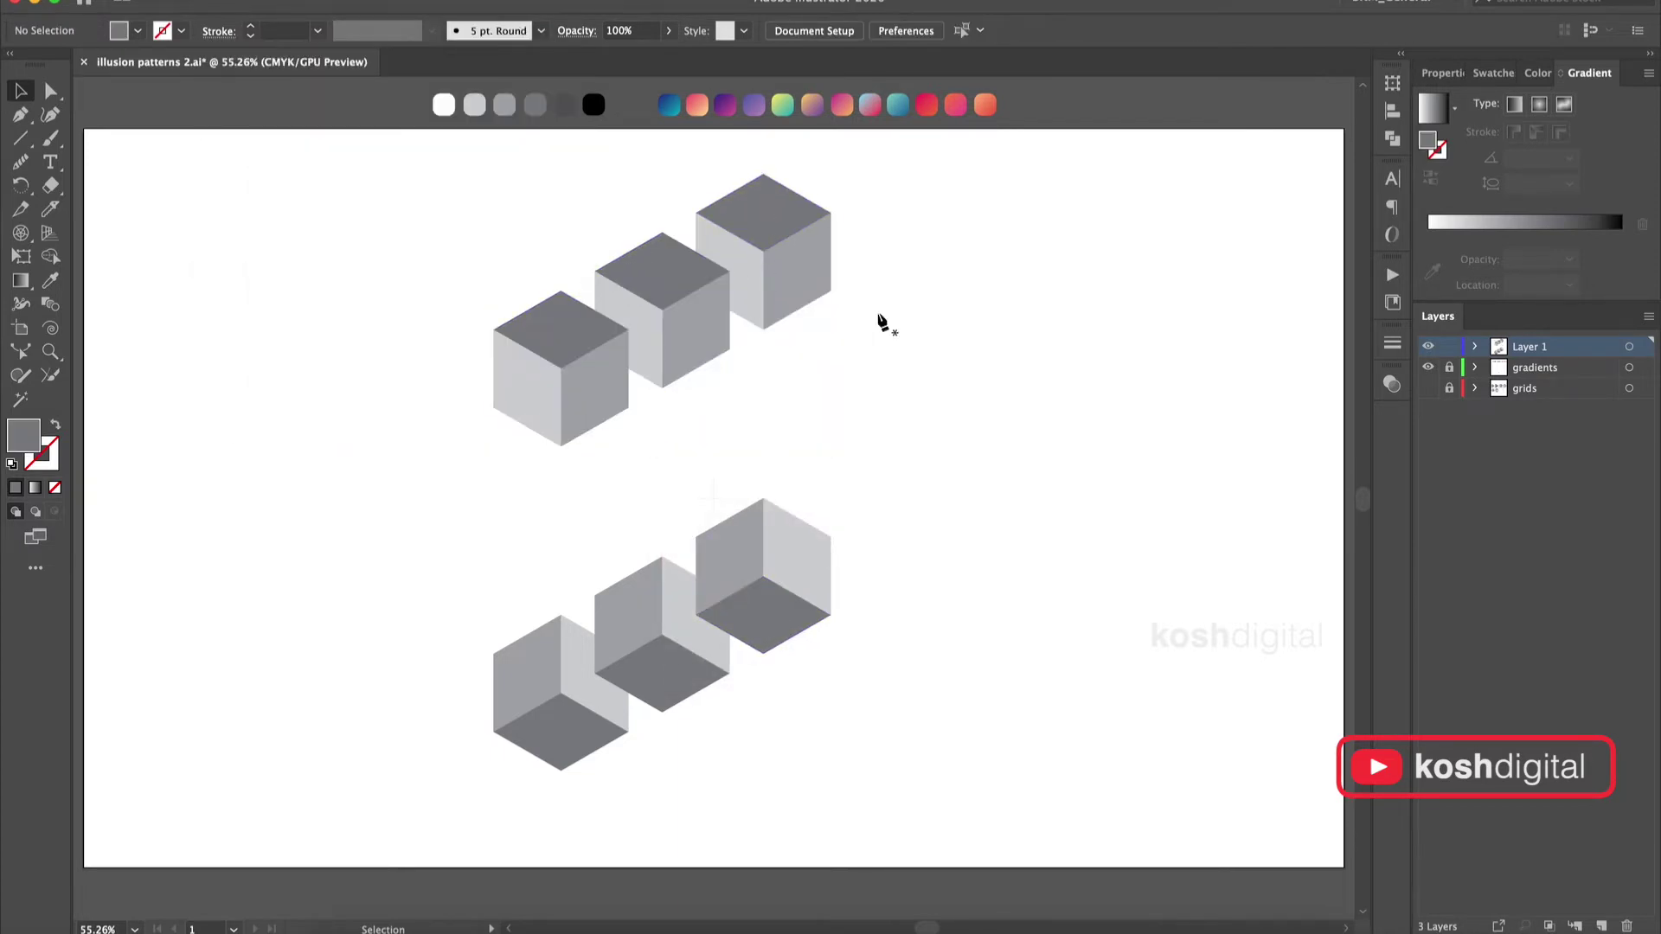
Draw a four-sided right face with the Pen tool, connecting the rightmost upper cube to the rightmost lower cube.
left_click(763, 252)
left_click(763, 575)
left_click(831, 615)
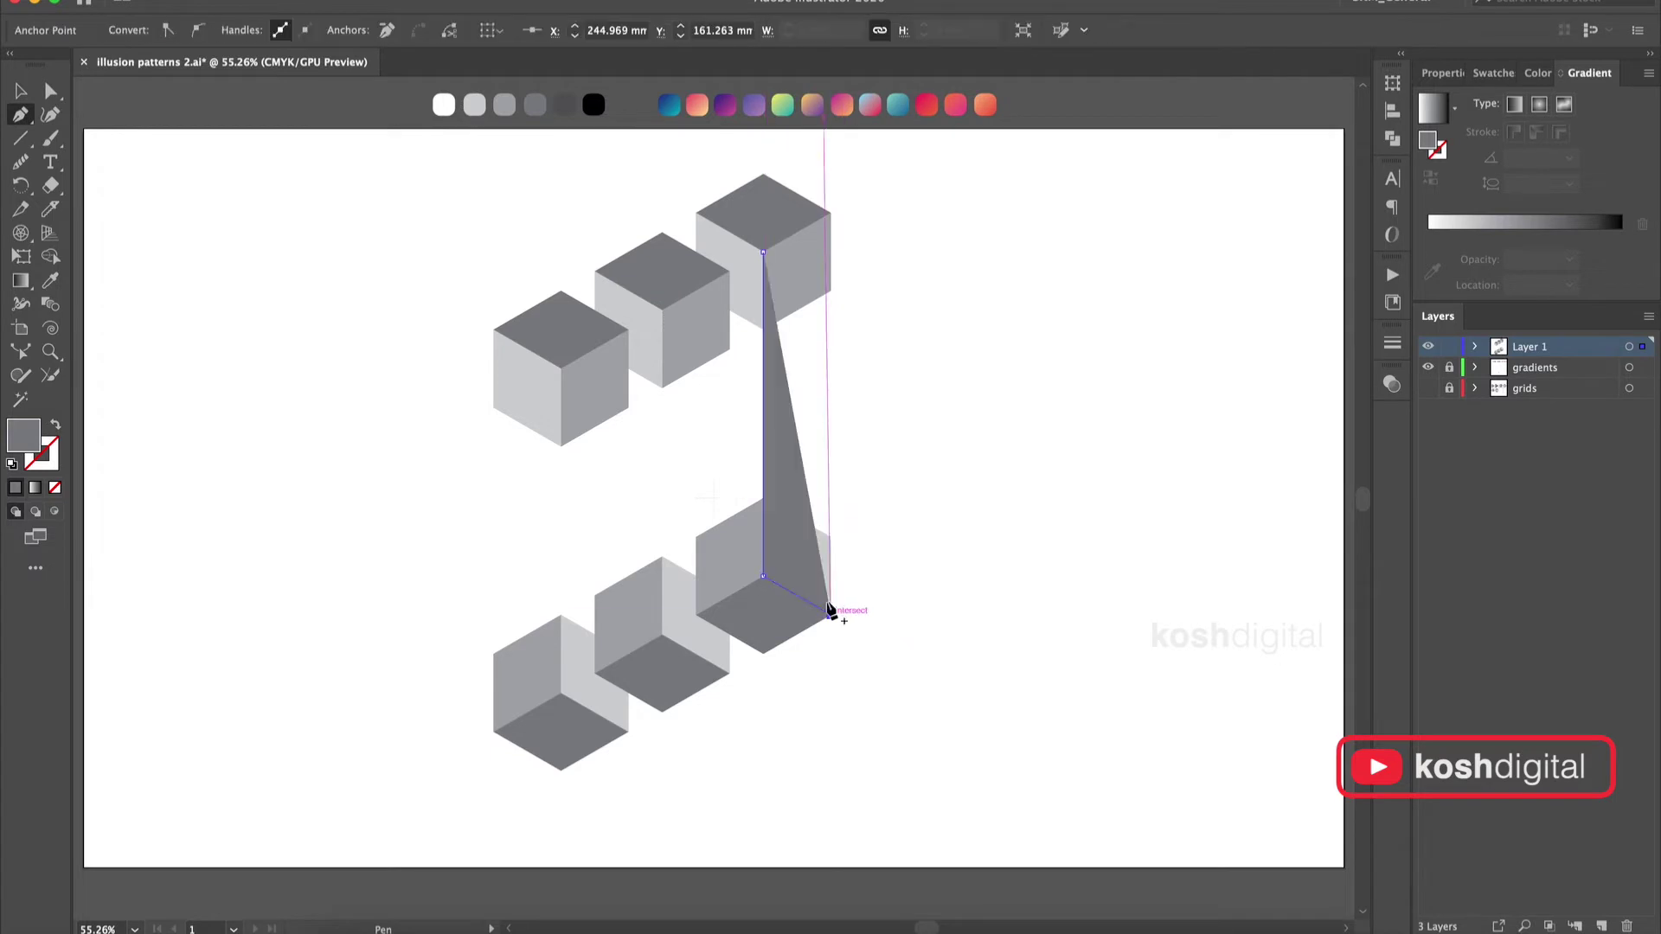
left_click(831, 213)
left_click(23, 96)
left_click(971, 431)
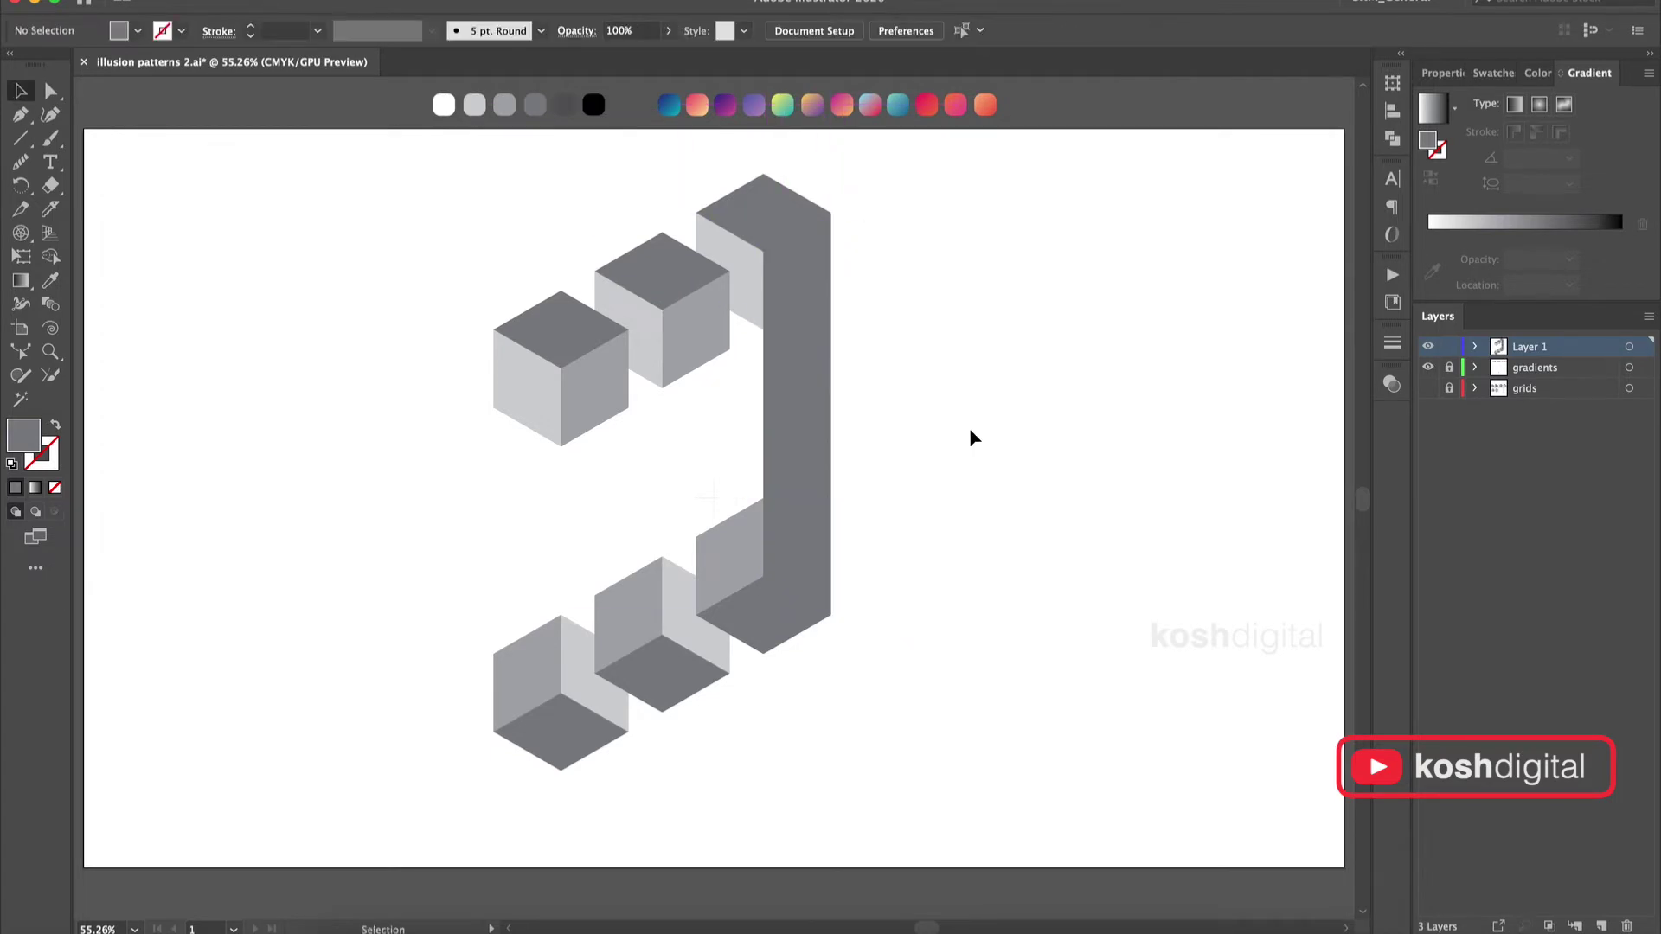
Draw the matching left face of the right-hand column with the Pen tool between the same two cubes.
left_click(696, 213)
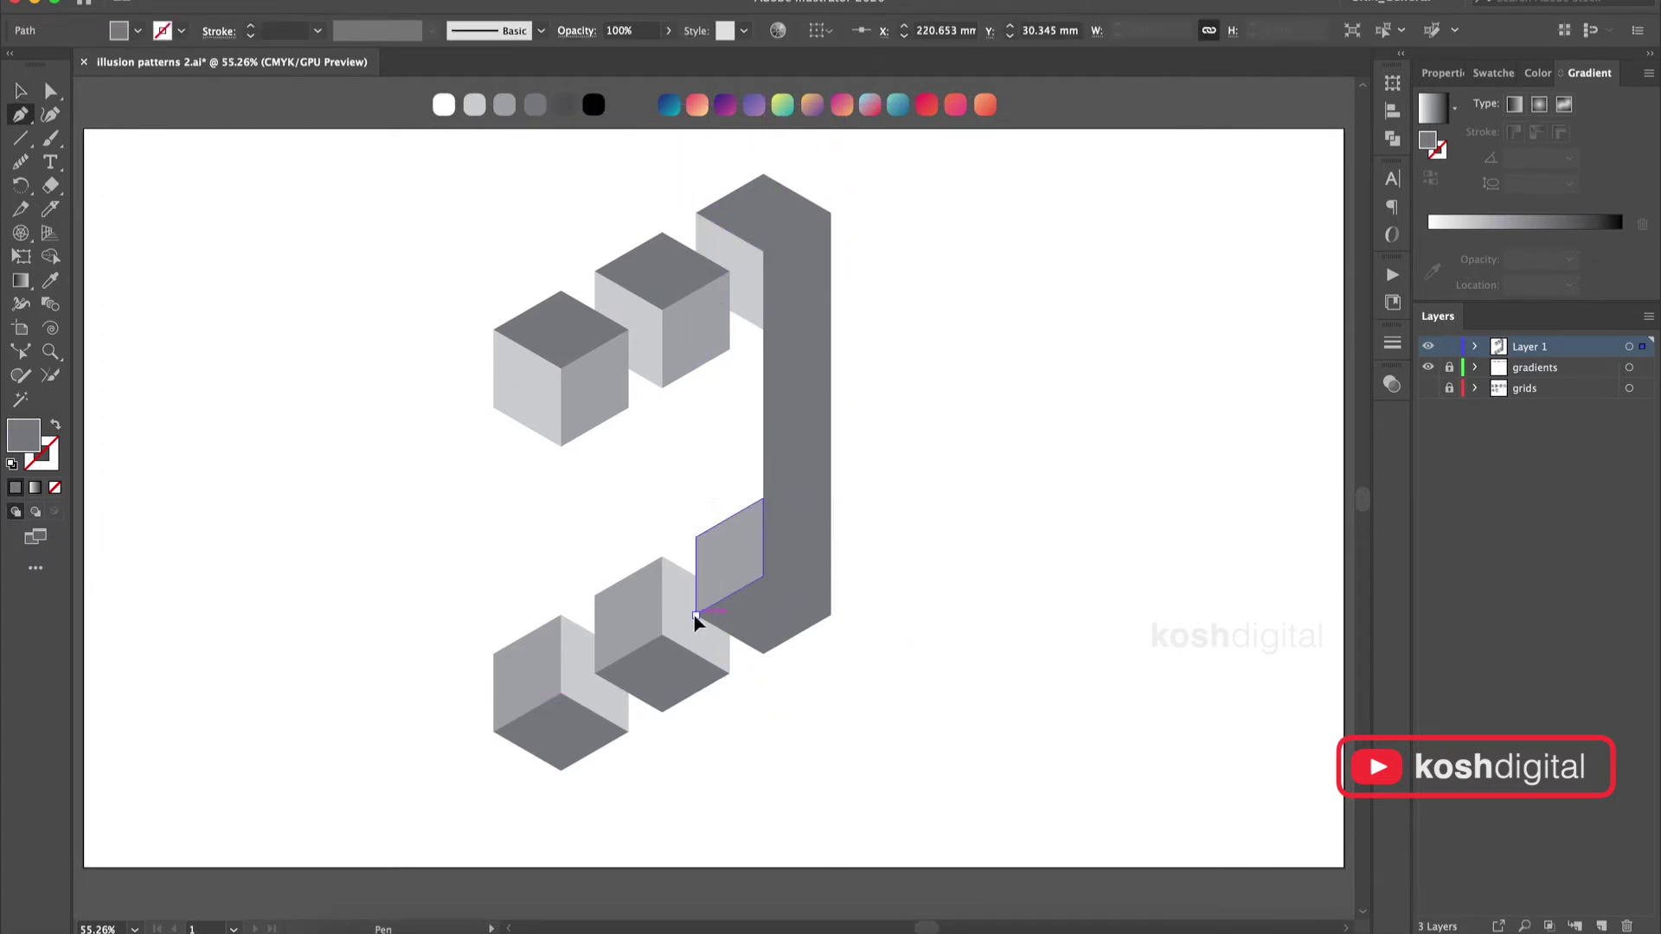
left_click(696, 614)
left_click(763, 575)
left_click(763, 253)
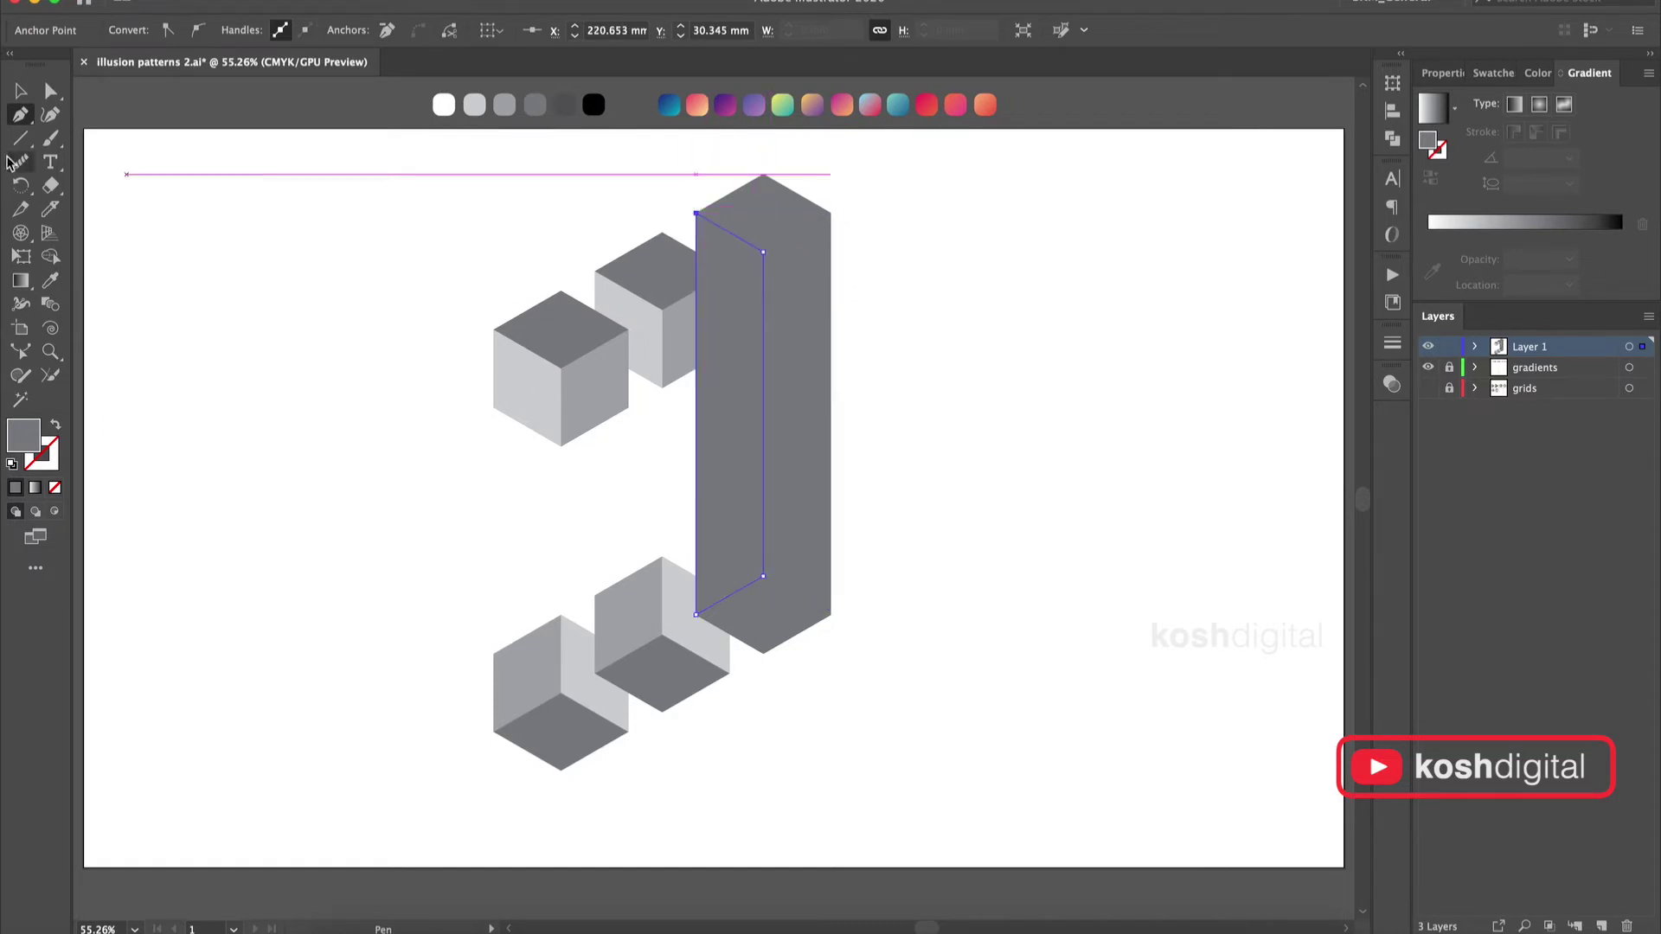
Ungroup the lower cube row twice to separate its individual faces.
left_click(791, 519)
left_click(740, 610)
right_click(740, 611)
left_click(813, 747)
right_click(778, 627)
left_click(822, 778)
left_click(995, 621)
Ungroup the upper cube row twice to separate its individual faces.
left_click(664, 289)
right_click(663, 287)
left_click(745, 472)
right_click(673, 275)
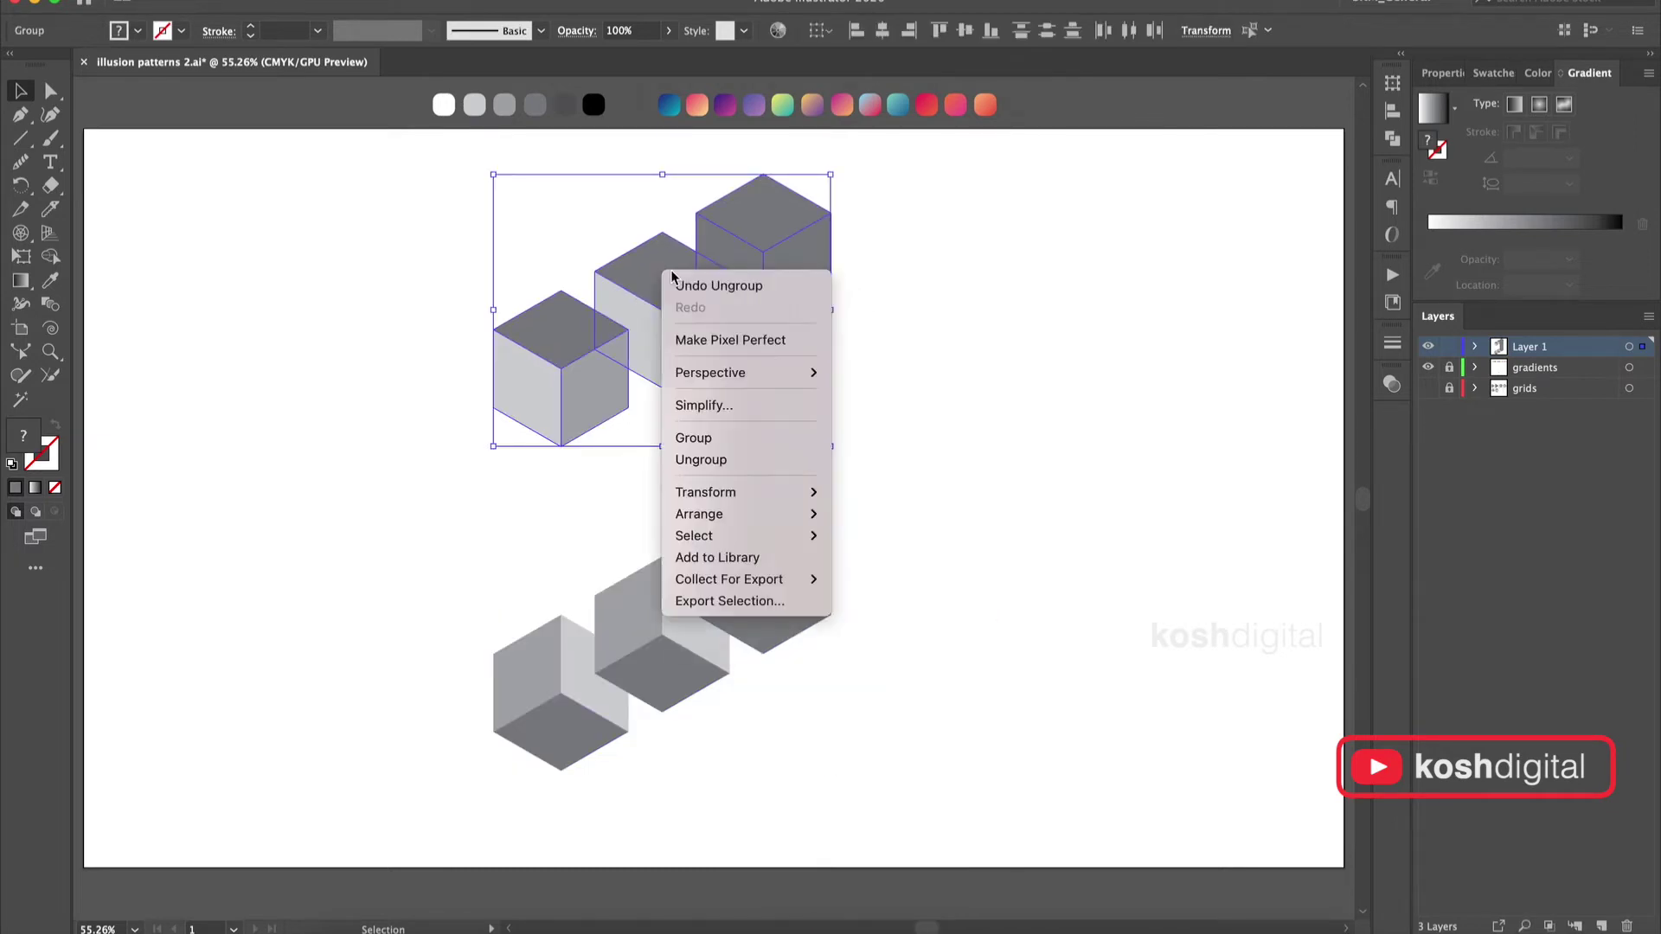
left_click(765, 465)
left_click(896, 460)
Draw the left face of the left-hand column with the Pen tool, connecting the leftmost upper and lower cubes.
left_click(493, 330)
left_click(493, 731)
left_click(561, 692)
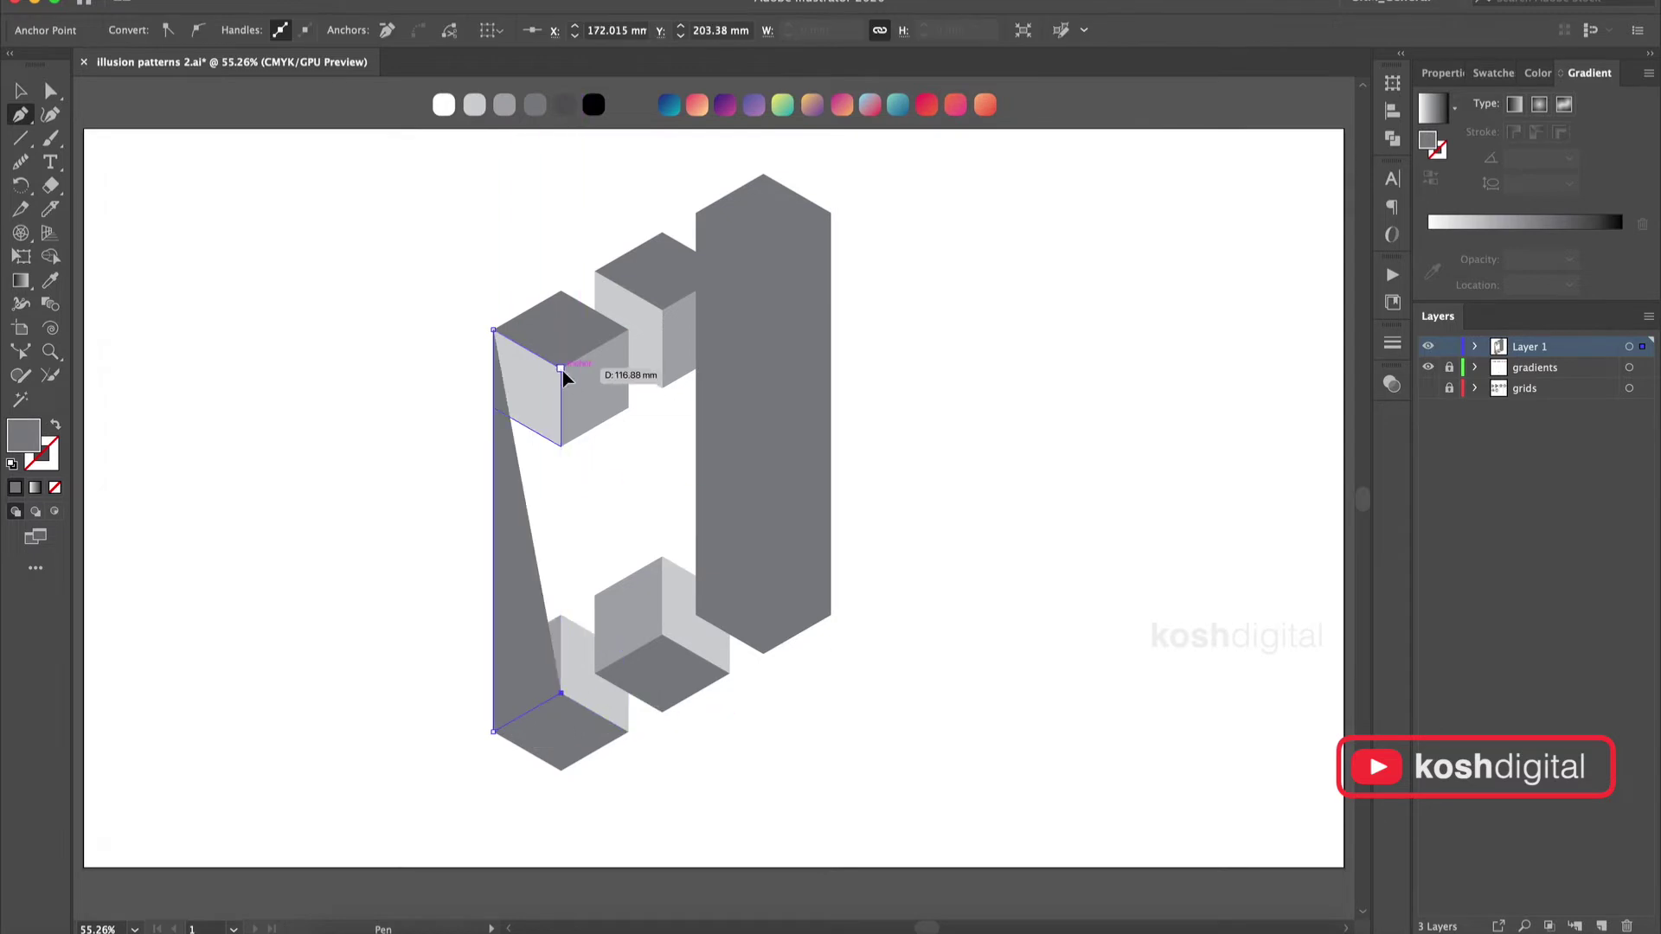
left_click(560, 369)
Draw the right face of the left-hand column with the Pen tool between the leftmost upper and lower cubes.
left_click(20, 115)
left_click(628, 329)
left_click(628, 732)
left_click(560, 692)
left_click(561, 369)
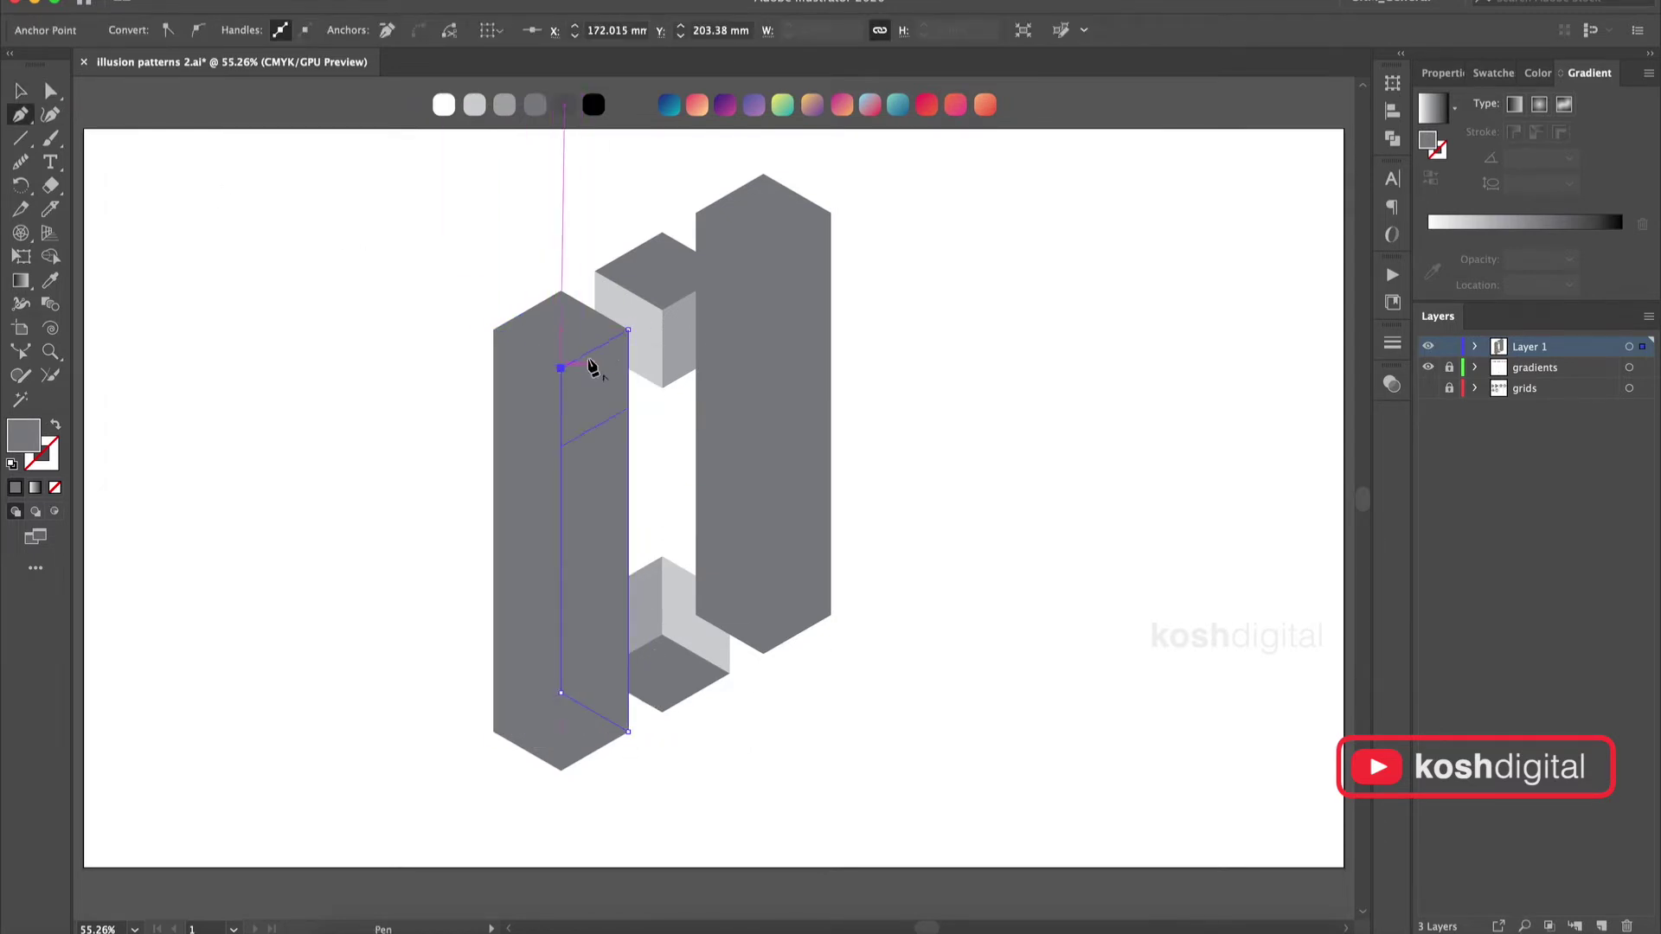
key("v")
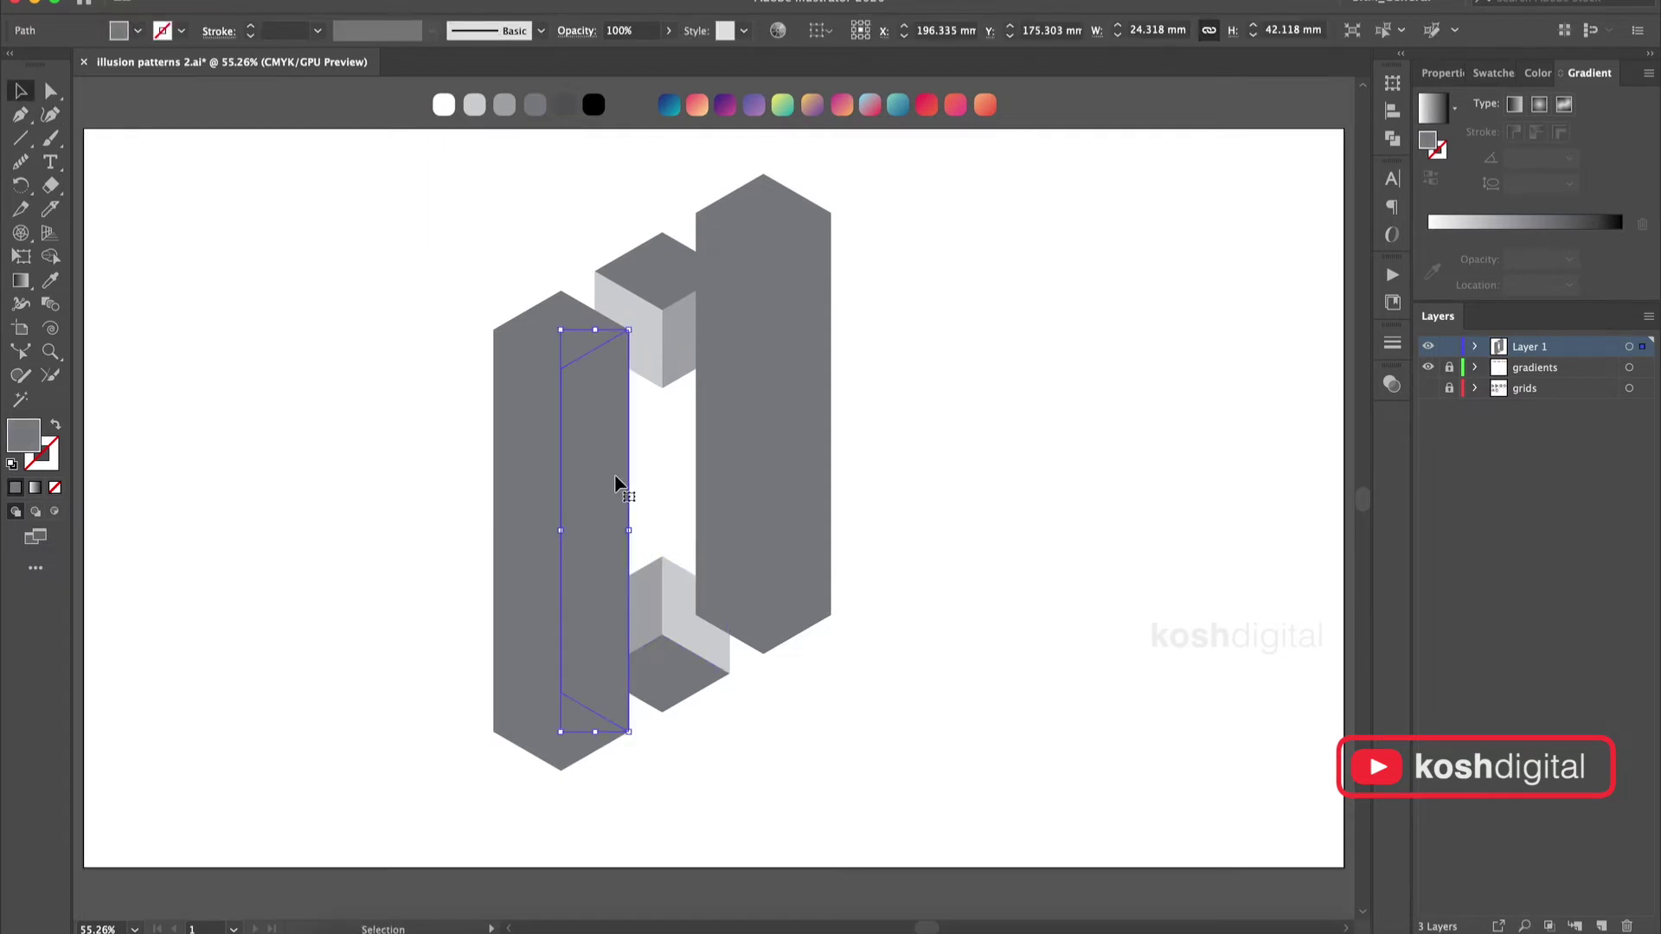
Select all six diamond-shaped top and bottom faces and fill them with the light grey swatch.
left_click(662, 270, "shift")
left_click(647, 690, "shift")
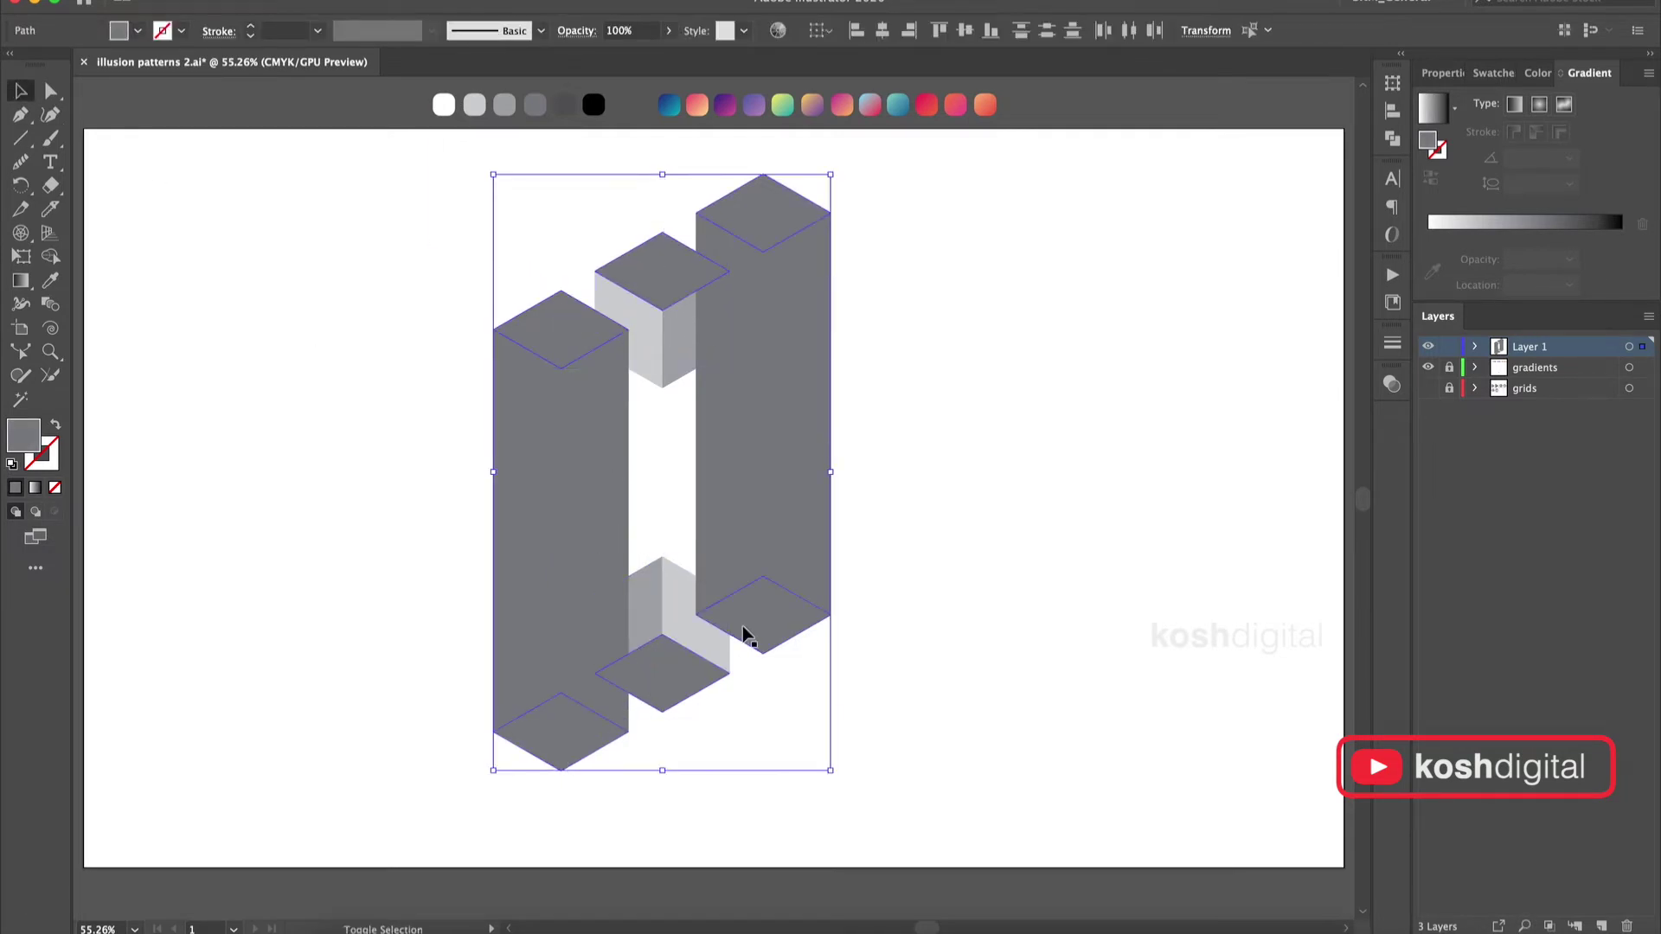
left_click(52, 280)
left_click(443, 107)
left_click(473, 106)
key("v")
Fill the right faces of both columns and of the upper middle cube with the darkest grey swatch before black.
left_click(822, 375)
left_click(682, 346, "shift")
left_click(538, 107)
left_click(564, 105)
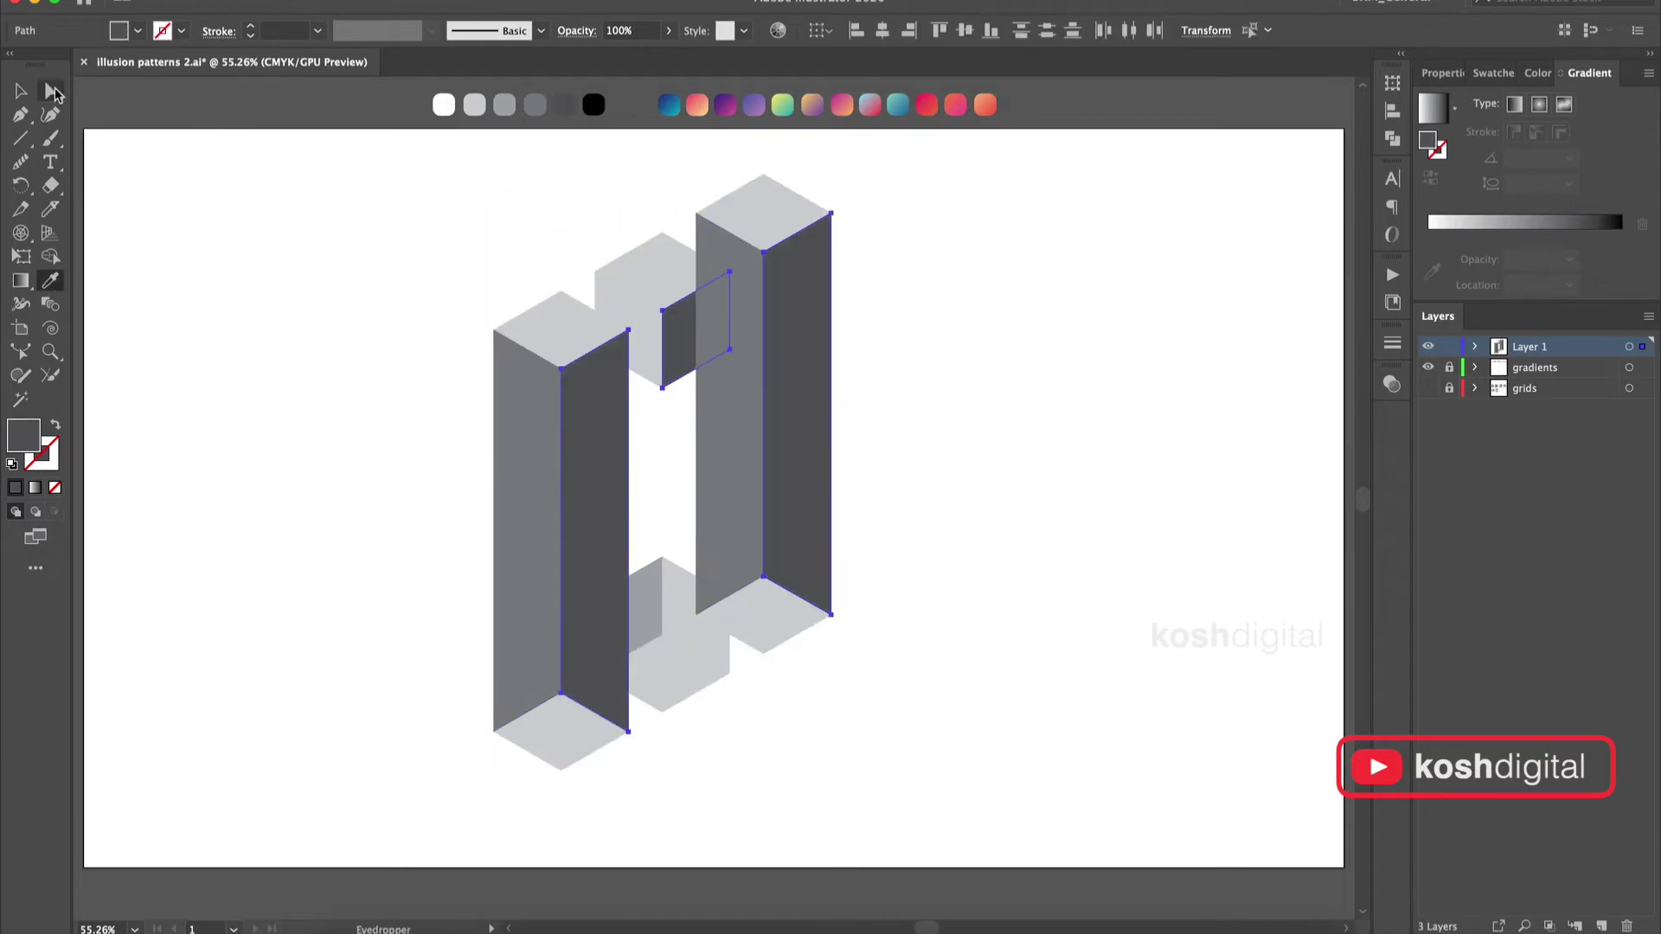
key("v")
left_click(635, 195)
Bring the right and top faces of the upper middle cube in front of the right-hand column.
right_click(683, 332)
mouse_move(741, 690)
left_click(894, 689)
left_click(882, 622)
right_click(662, 259)
mouse_move(803, 611)
left_click(900, 603)
left_click(905, 381)
Bring the left and bottom faces of the lower middle cube in front of the left-hand column.
left_click(645, 610)
left_click(661, 679, "shift")
right_click(697, 675)
mouse_move(812, 837)
left_click(938, 888)
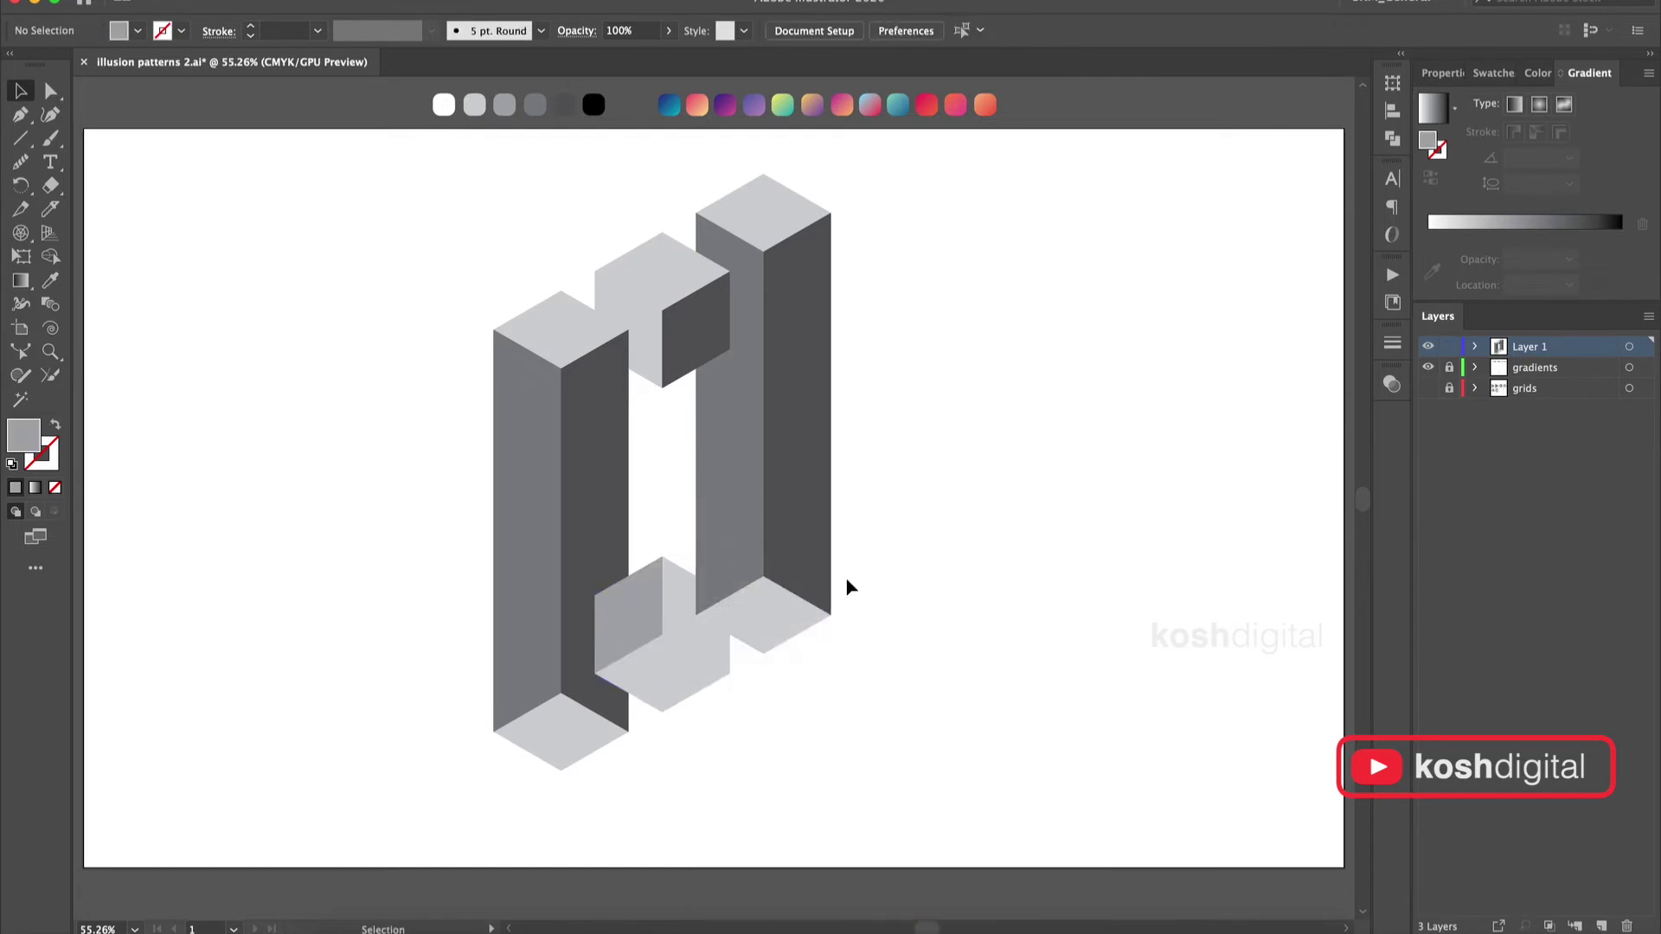
left_click(297, 419)
Fill the left faces of both columns and of the upper middle cube with the medium grey swatch.
left_click(527, 465)
left_click(642, 342, "shift")
left_click(726, 363, "shift")
key("i")
left_click(505, 105)
key("v")
left_click(853, 307)
Match the lower middle cube's left face to the columns' medium grey and its right face to the upper cube's dark grey.
left_click(646, 600)
key("i")
left_click(538, 592)
key("v")
left_click(689, 614)
key("i")
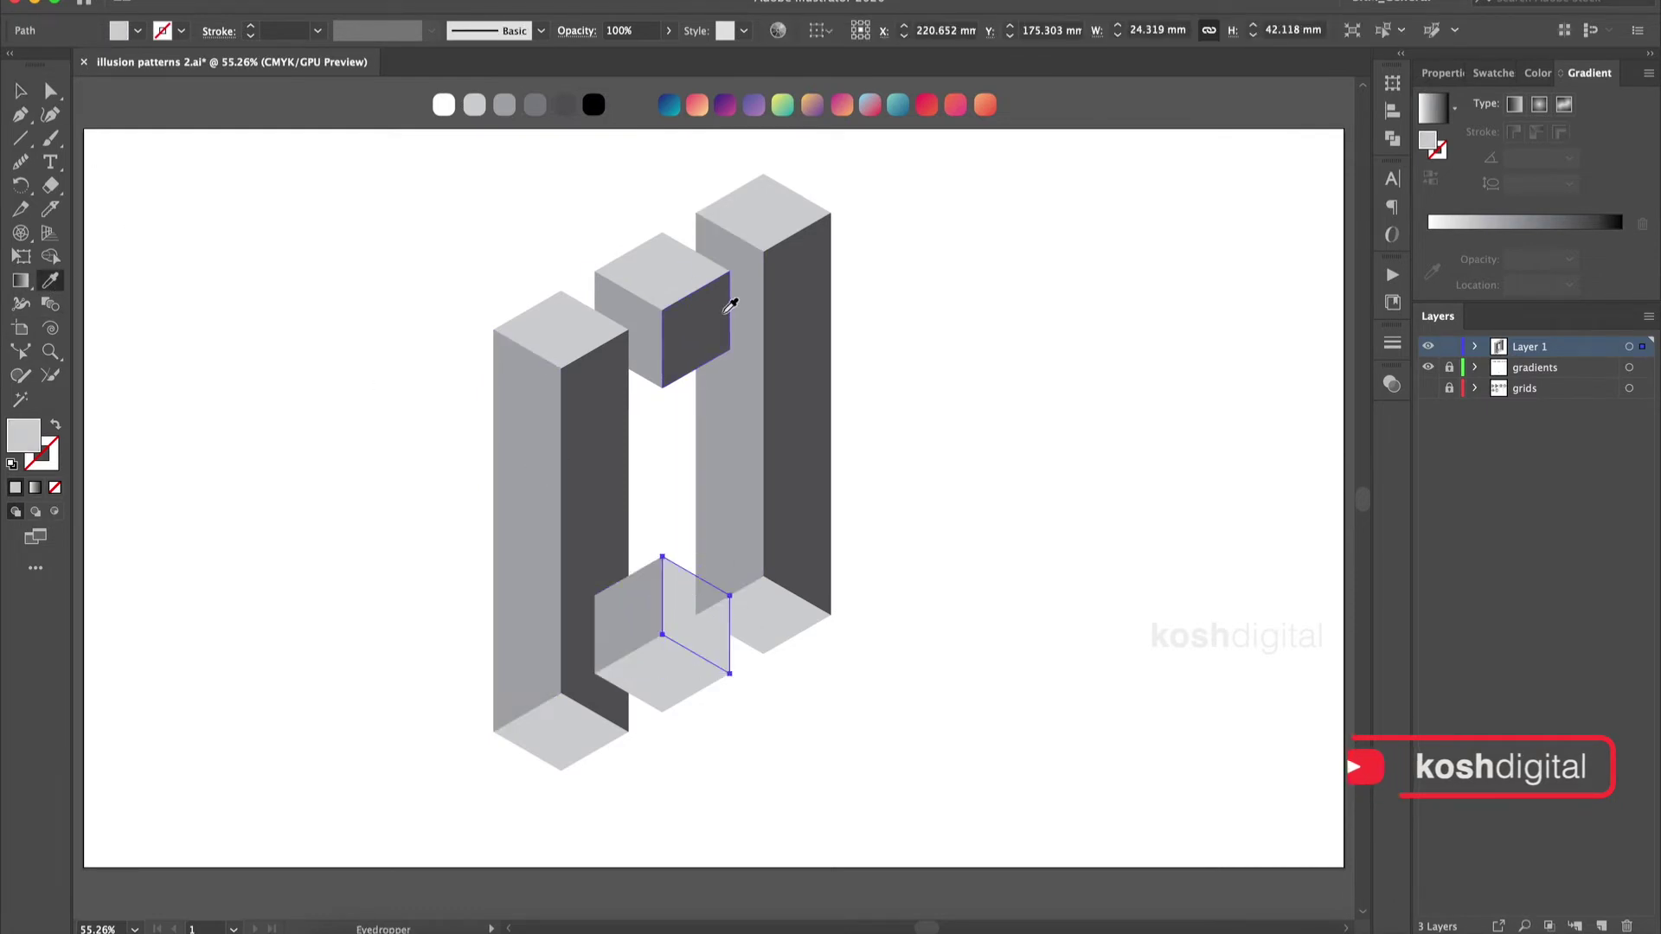
left_click(727, 303)
key("v")
left_click(1019, 433)
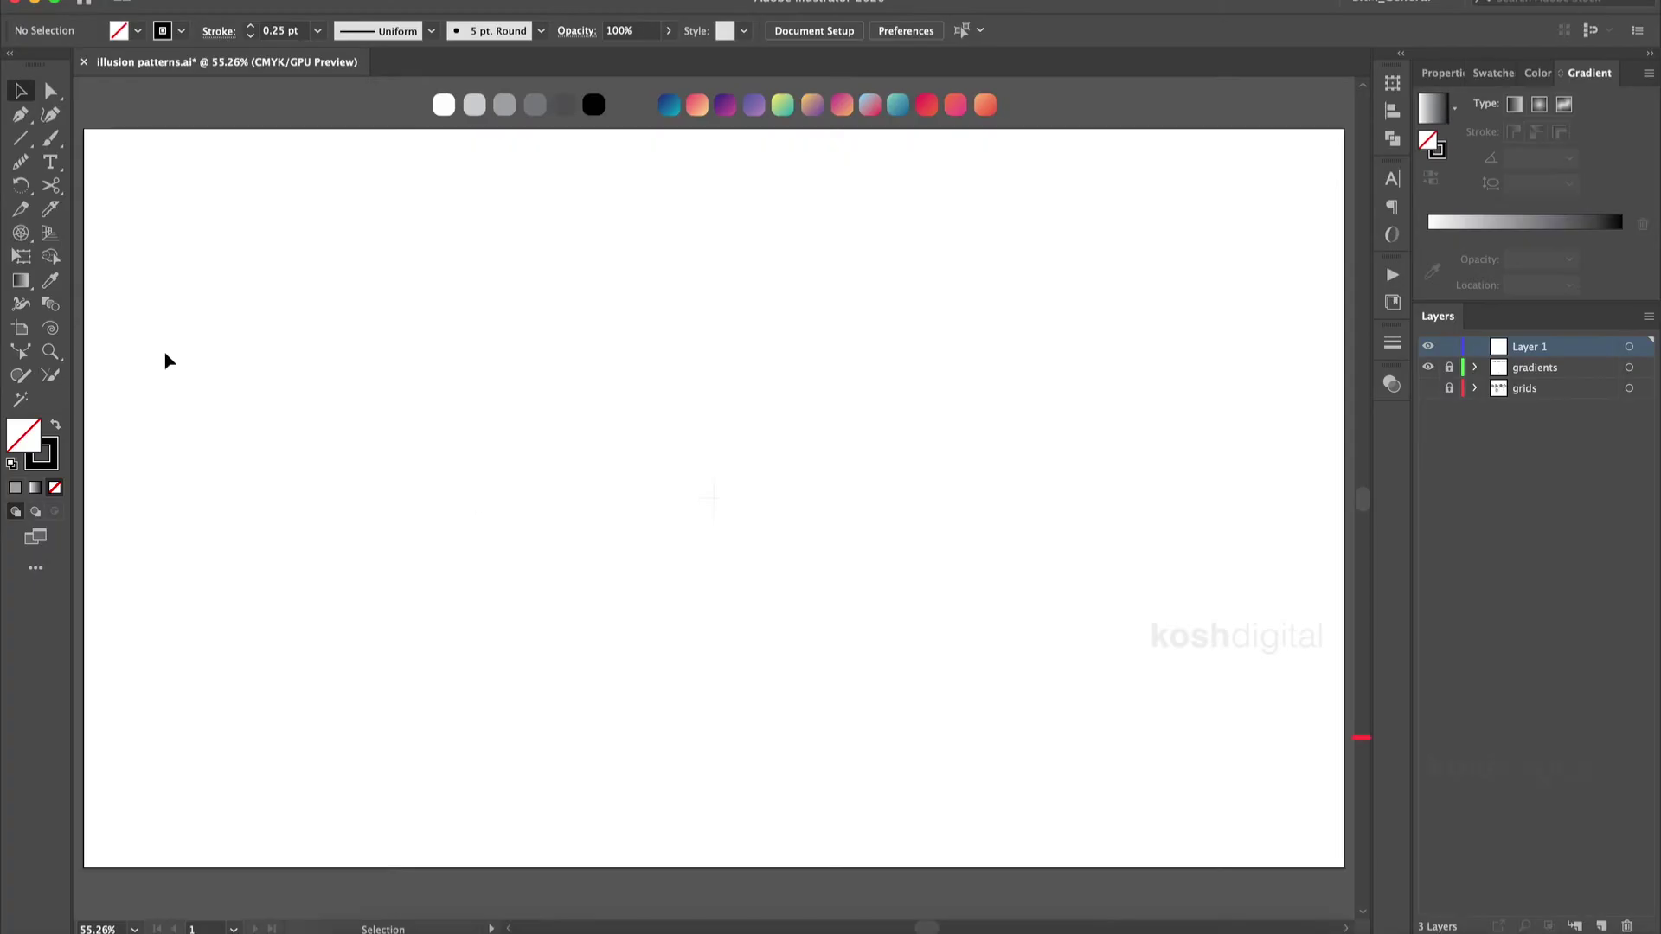
Draw an equilateral triangle about 135 mm wide on the blank artboard and add a concentric smaller copy about 60 mm wide.
left_click_drag(21, 138, 156, 210)
left_click_drag(714, 497, 744, 245)
left_click(19, 88)
left_click_drag(903, 281, 826, 383)
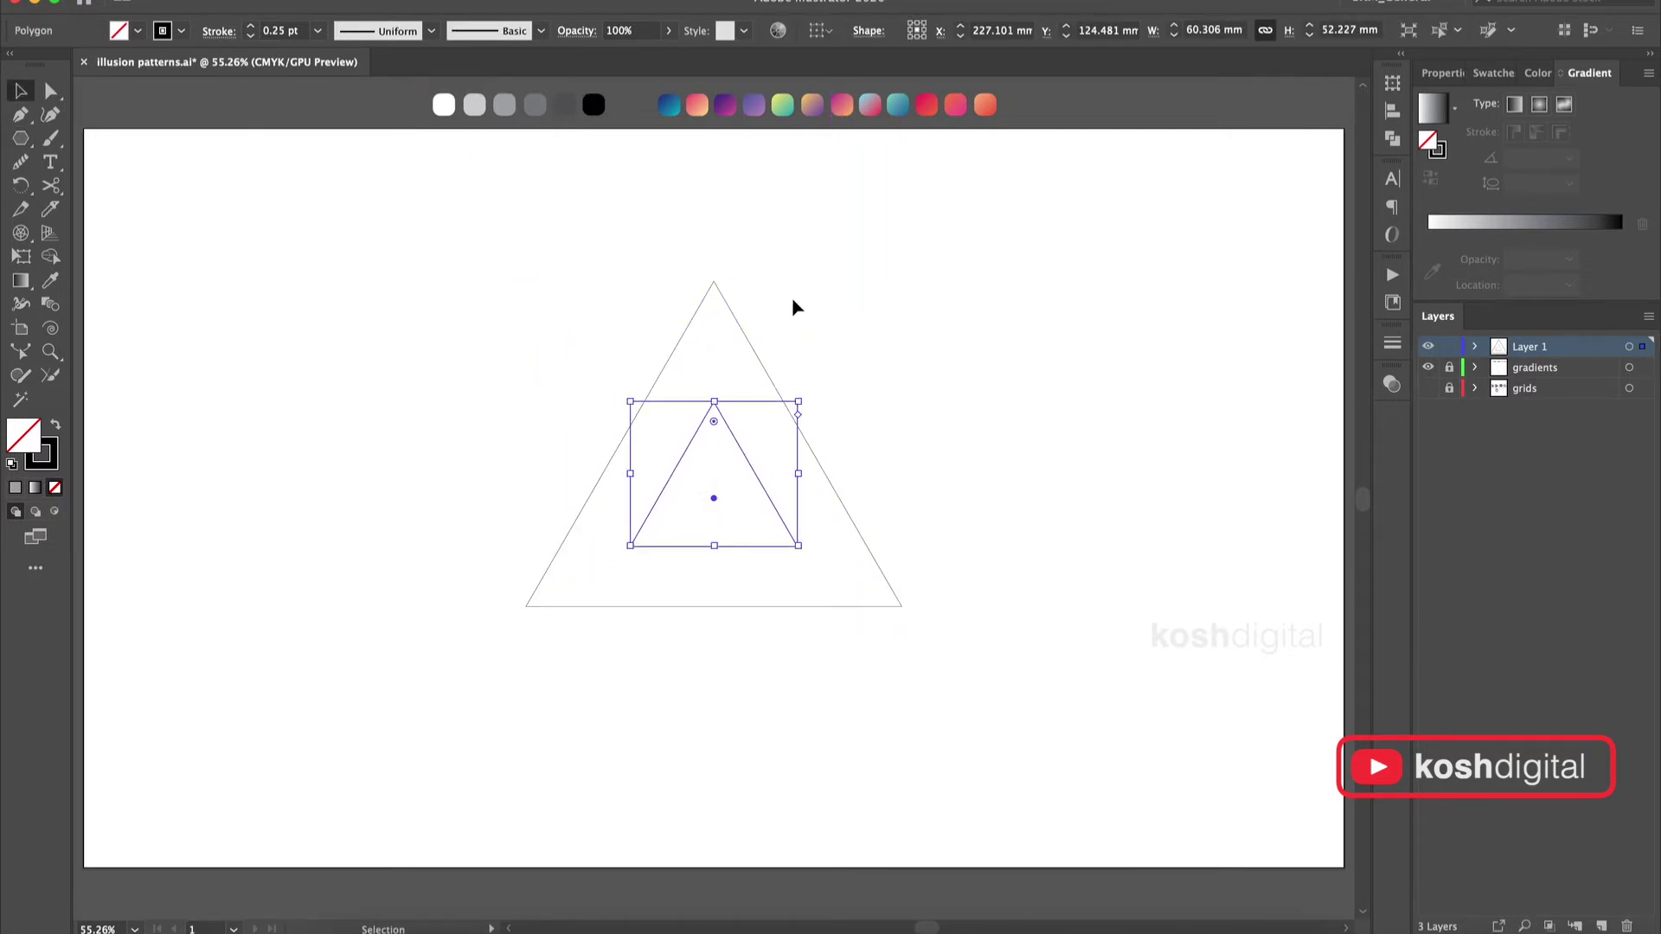
Blend the two triangles and expand the blend into separate outlines.
left_click_drag(792, 301, 659, 413)
left_click(232, 2)
mouse_move(308, 527)
left_click(486, 526)
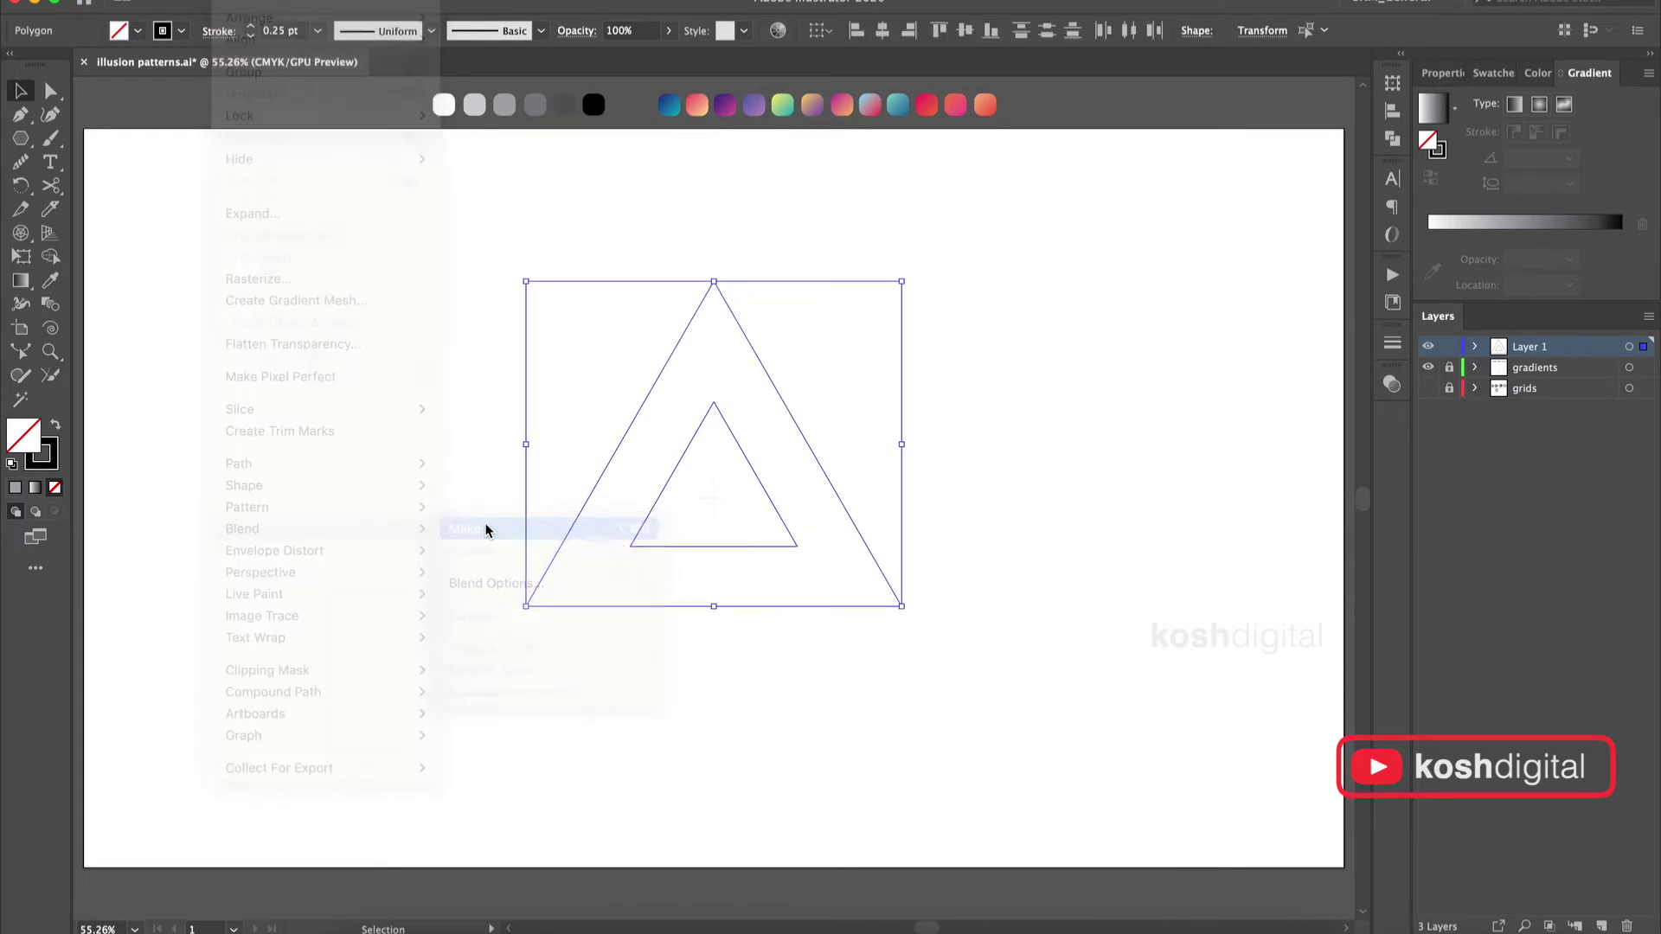
left_click(485, 529)
left_click(237, 3)
left_click(300, 213)
left_click(321, 519)
left_click(972, 473)
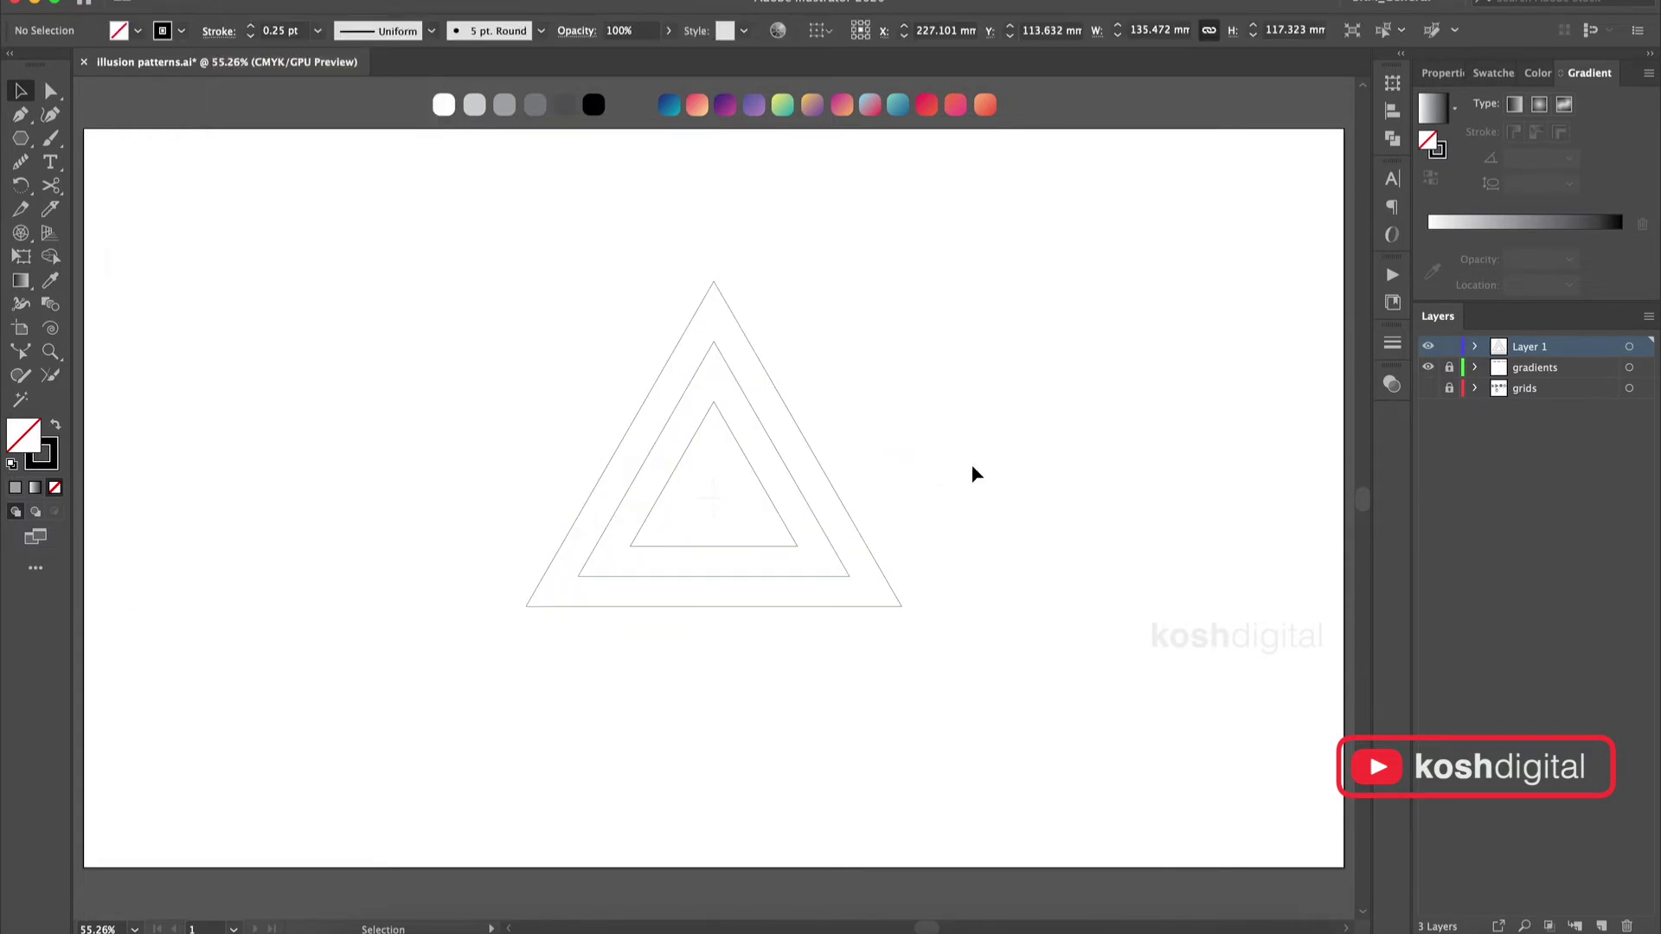
Draw a horizontal line about 241 mm long through the base of the inner triangle.
key("backslash")
left_click_drag(816, 549, 974, 546)
left_click(1051, 459)
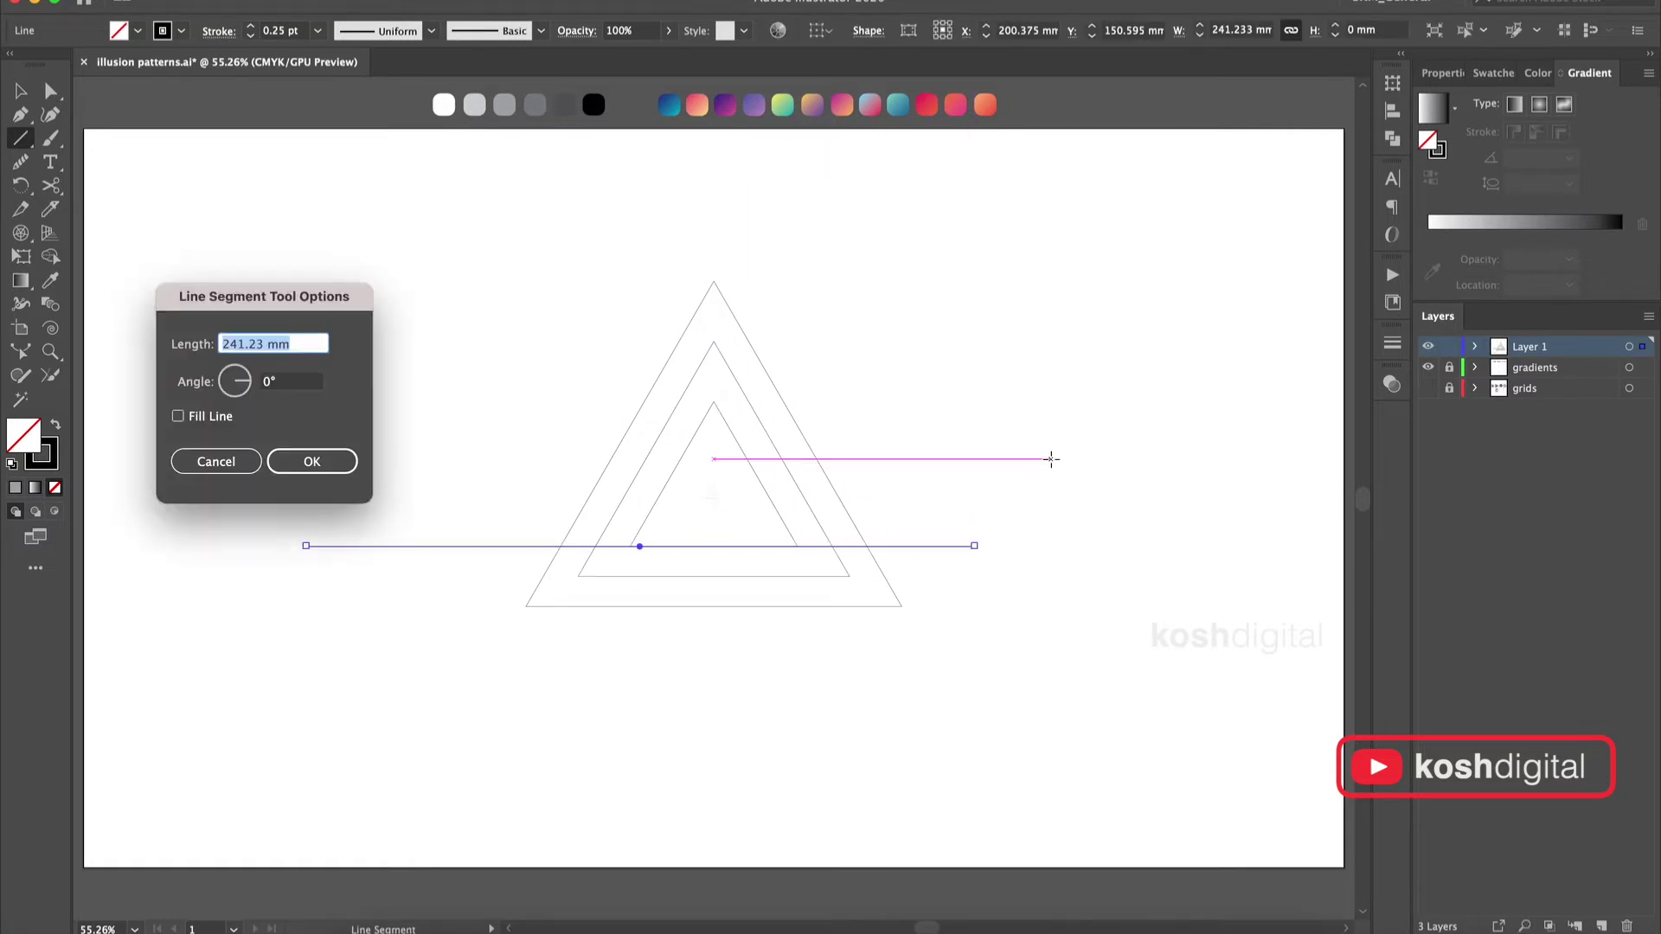
left_click(193, 457)
Draw horizontal lines through the bases of the outer and middle triangles and delete the one on the outer base.
mouse_move(612, 606)
left_mouse_down()
mouse_move(971, 603)
mouse_move(926, 605)
left_mouse_up()
left_click_drag(705, 576, 955, 576)
left_click(25, 95)
left_click(961, 581)
left_click(923, 606)
key("Delete")
Rotate copies of the two horizontal lines about the triangles' centre so they run along the other two sides.
left_click_drag(983, 516, 949, 617)
left_click(22, 187)
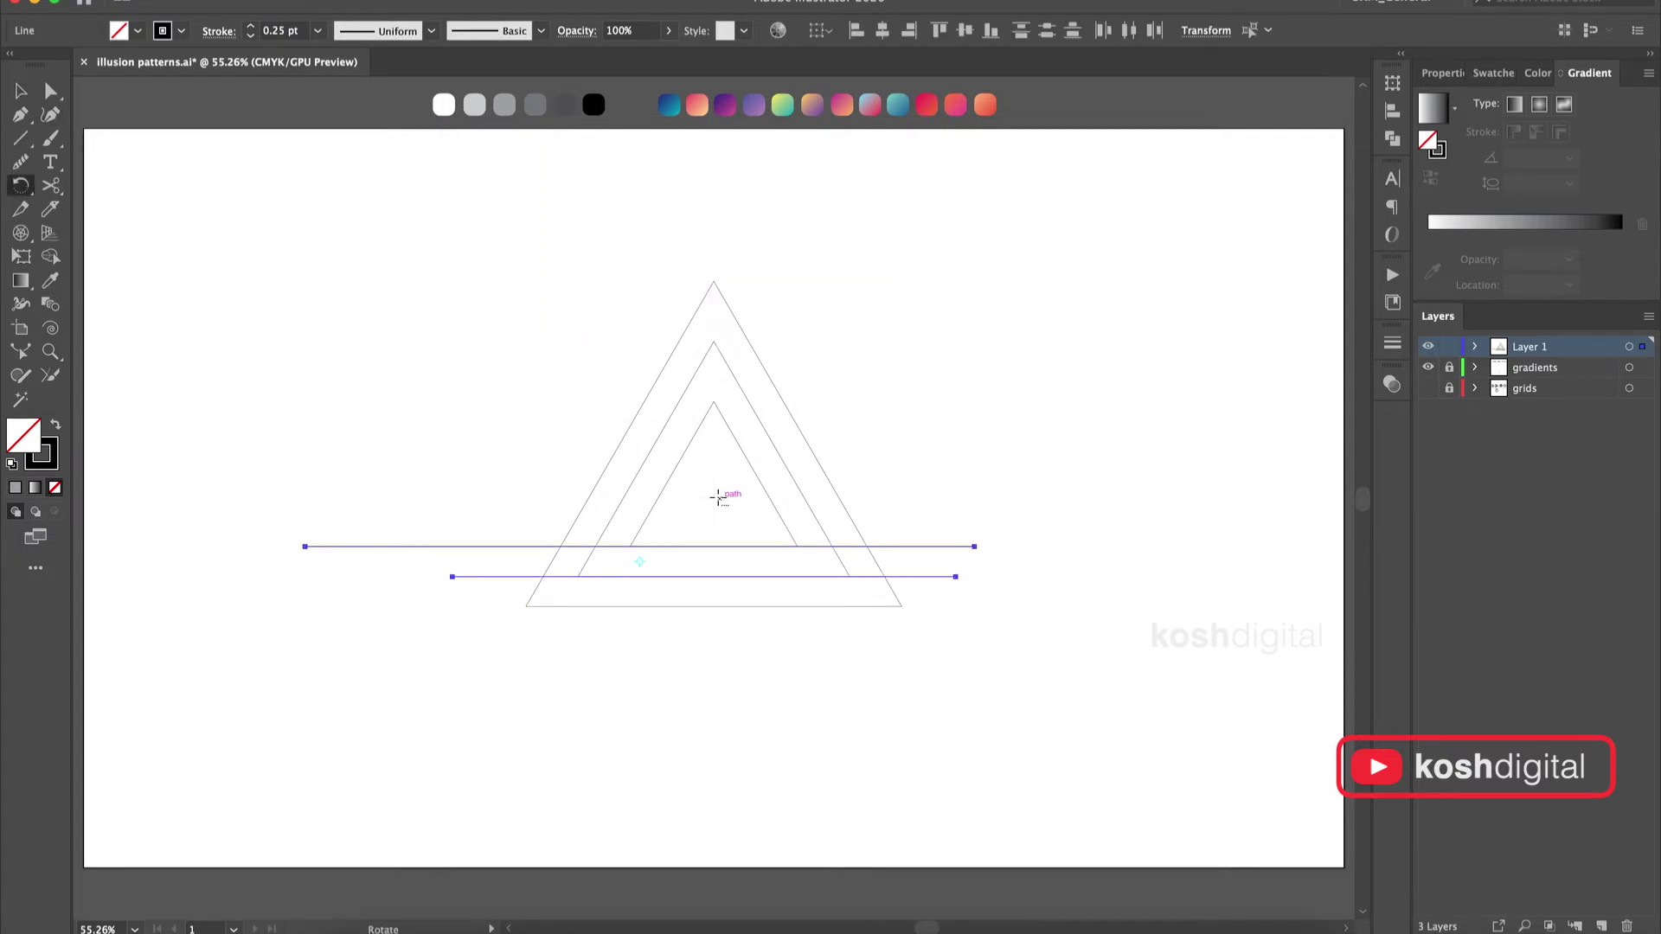
left_click(713, 499, "alt")
left_click(106, 782)
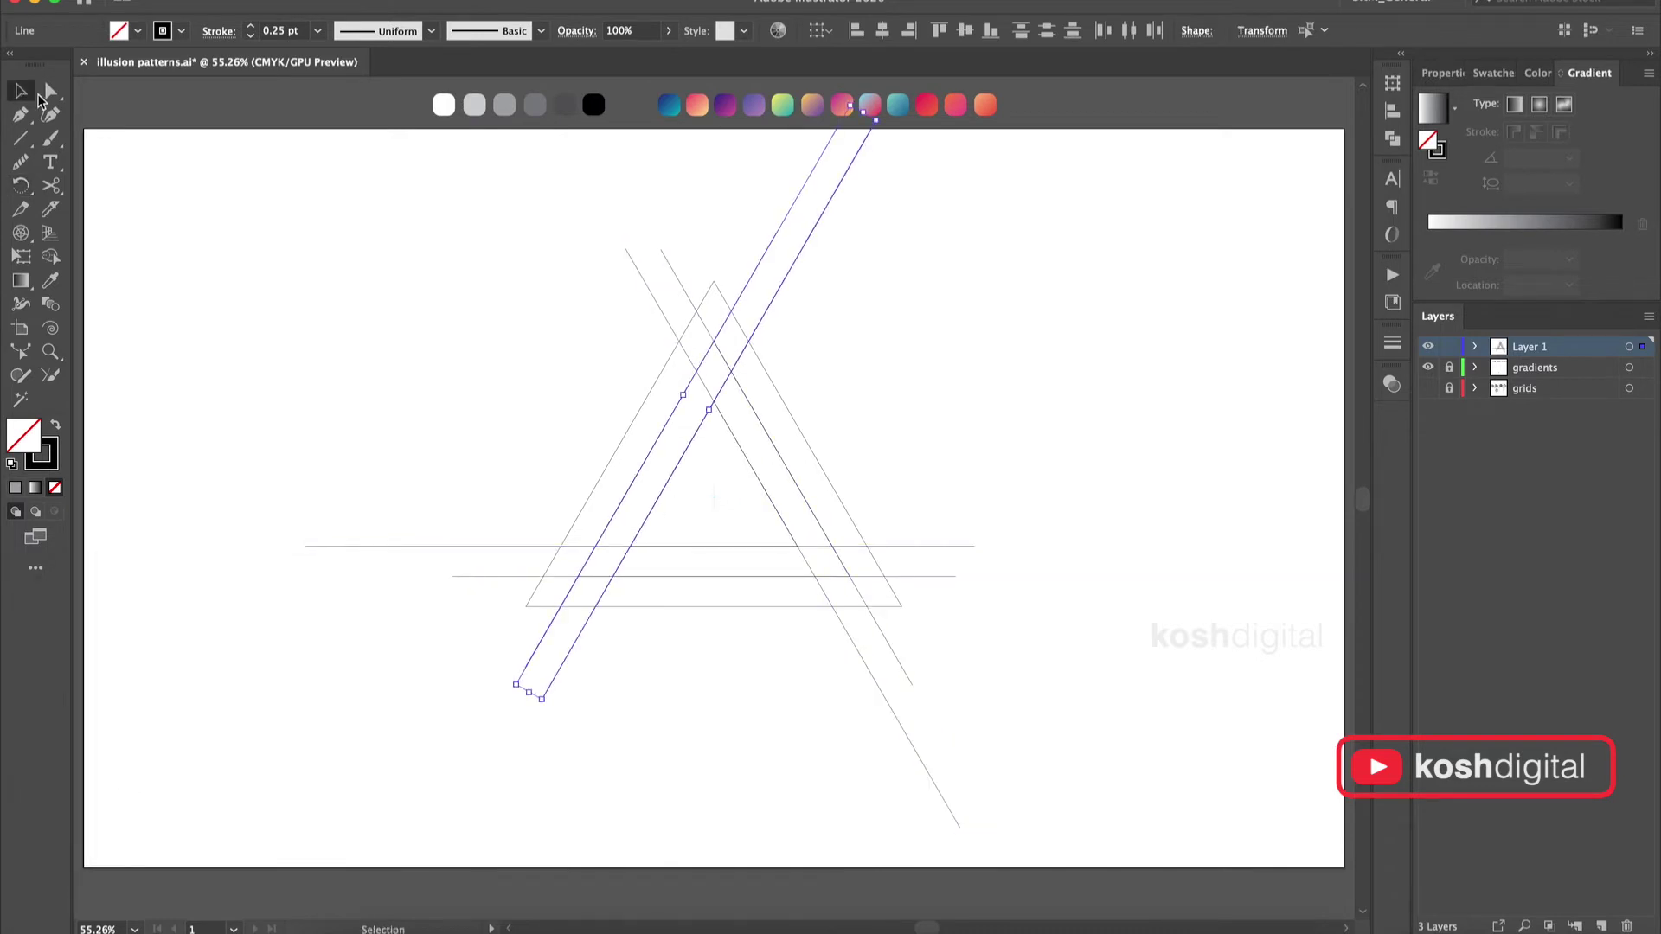
left_click(1020, 245)
Draw short lines across the outer triangle's three tips where the extended middle-triangle lines meet its edges.
key("backslash")
mouse_move(731, 312)
left_mouse_down()
mouse_move(697, 313)
mouse_move(731, 312)
left_mouse_up()
key("super+z")
left_click_drag(544, 577, 557, 605)
left_click_drag(868, 606, 885, 577)
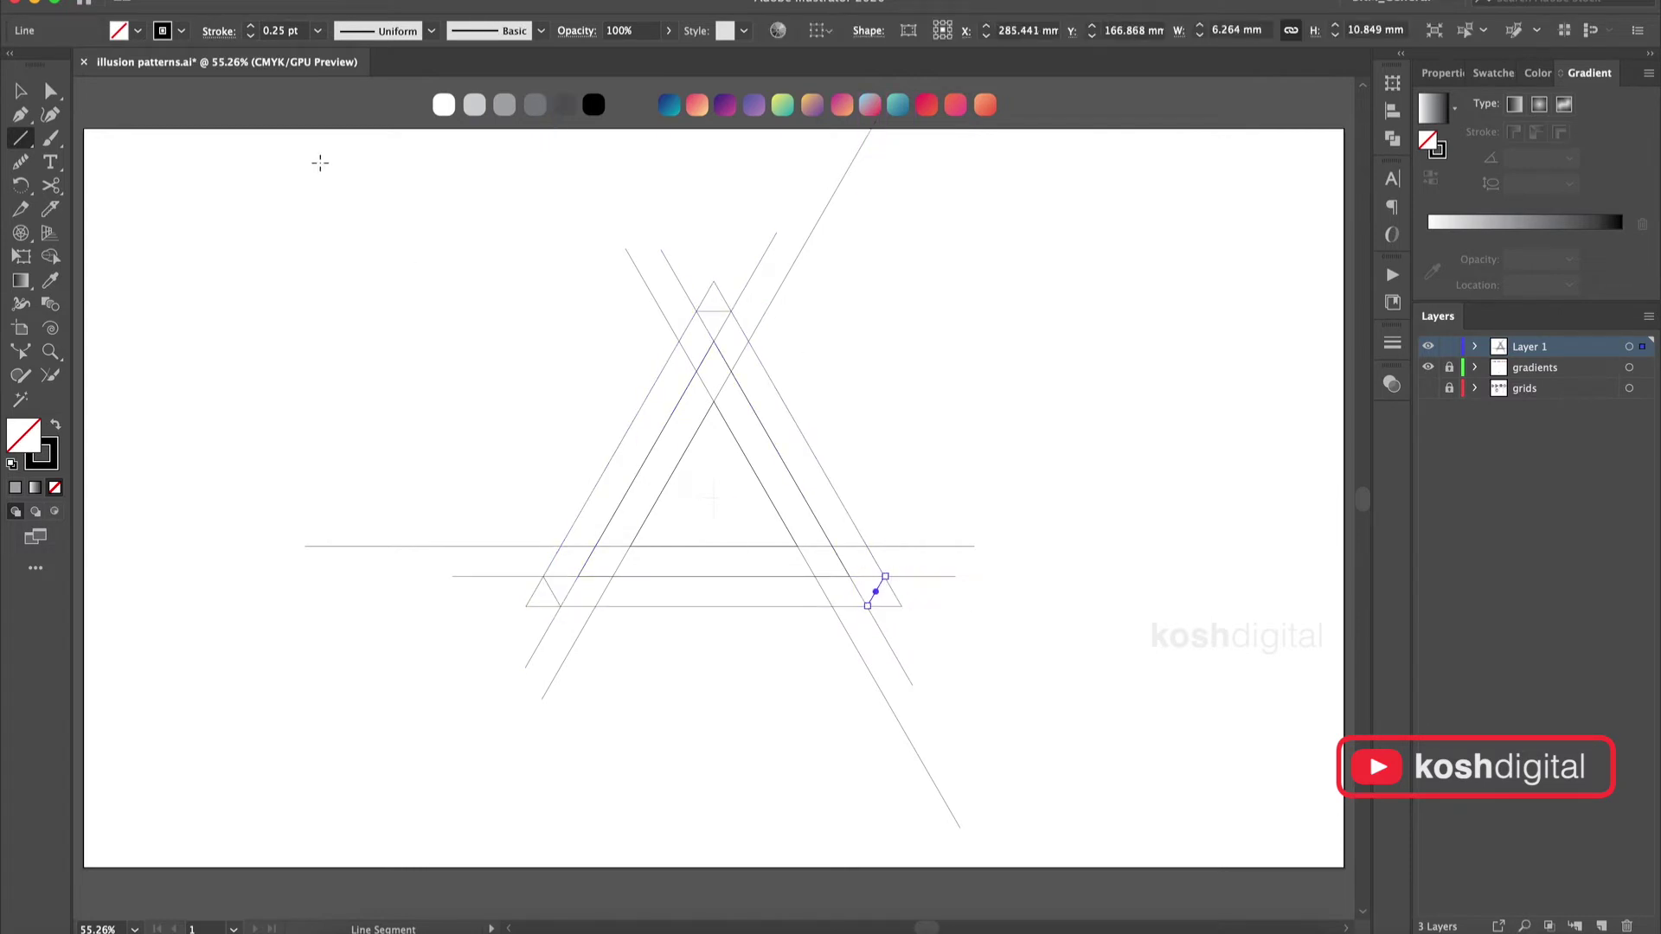
Select all the triangles and lines and merge their regions into three interlocking angled bands with Shape Builder.
key("v")
left_click_drag(1026, 279, 430, 718)
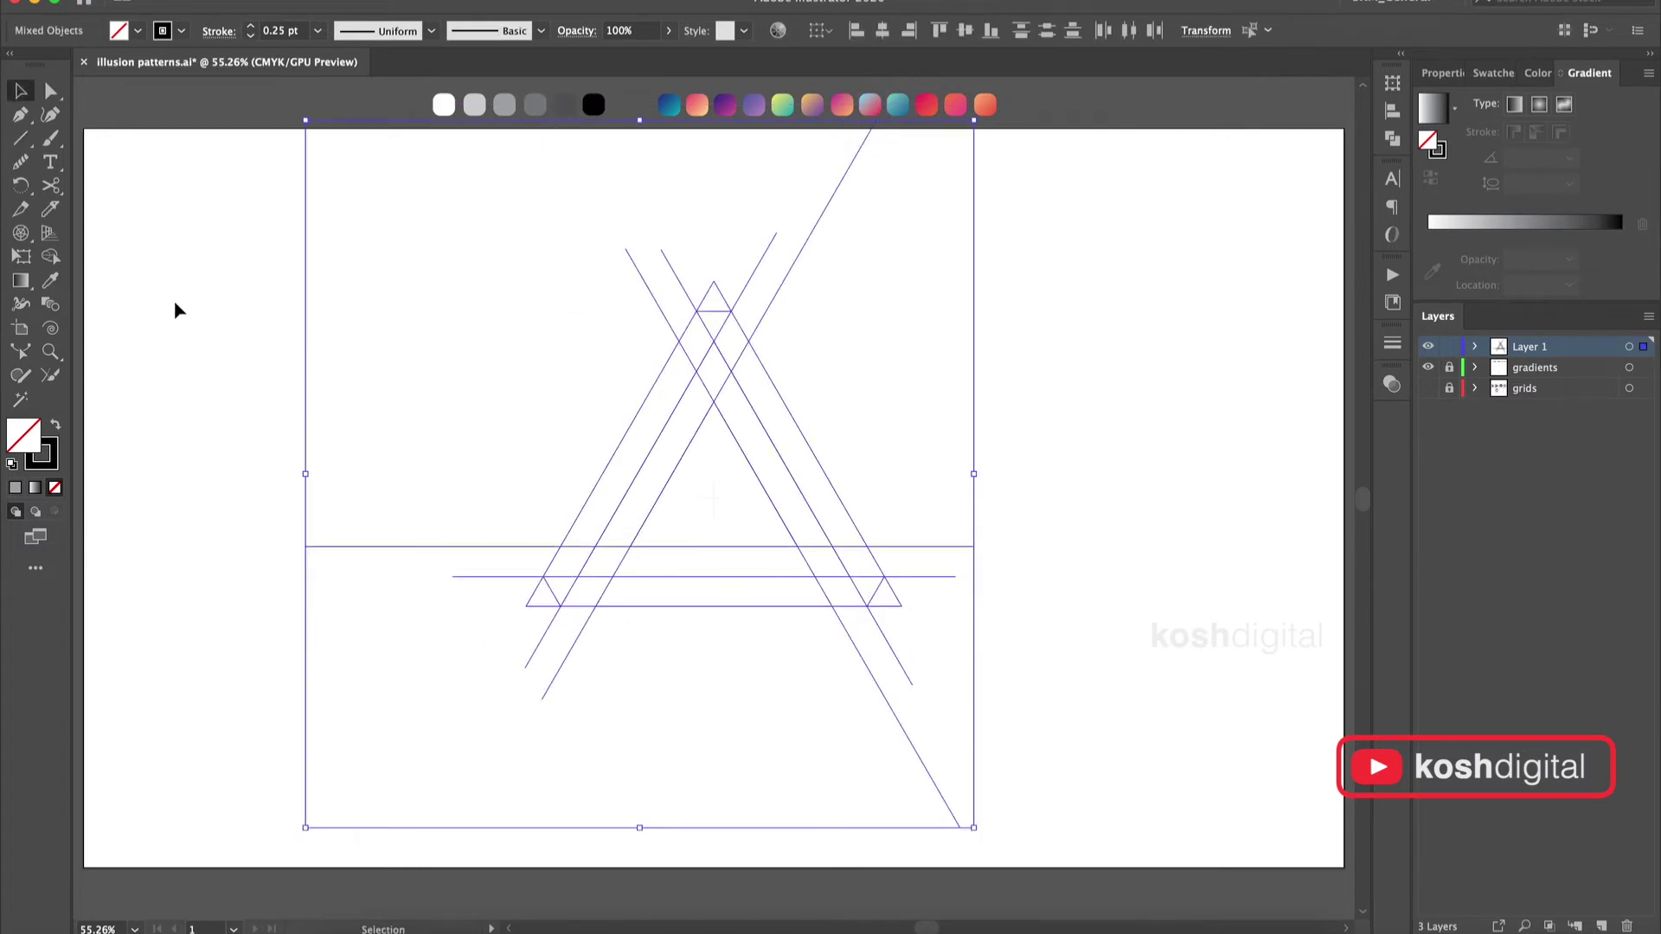
left_click(50, 259)
left_click_drag(707, 328, 608, 500)
left_click_drag(582, 567, 740, 566)
mouse_move(564, 592)
left_mouse_down()
mouse_move(839, 585)
mouse_move(778, 484)
left_mouse_up()
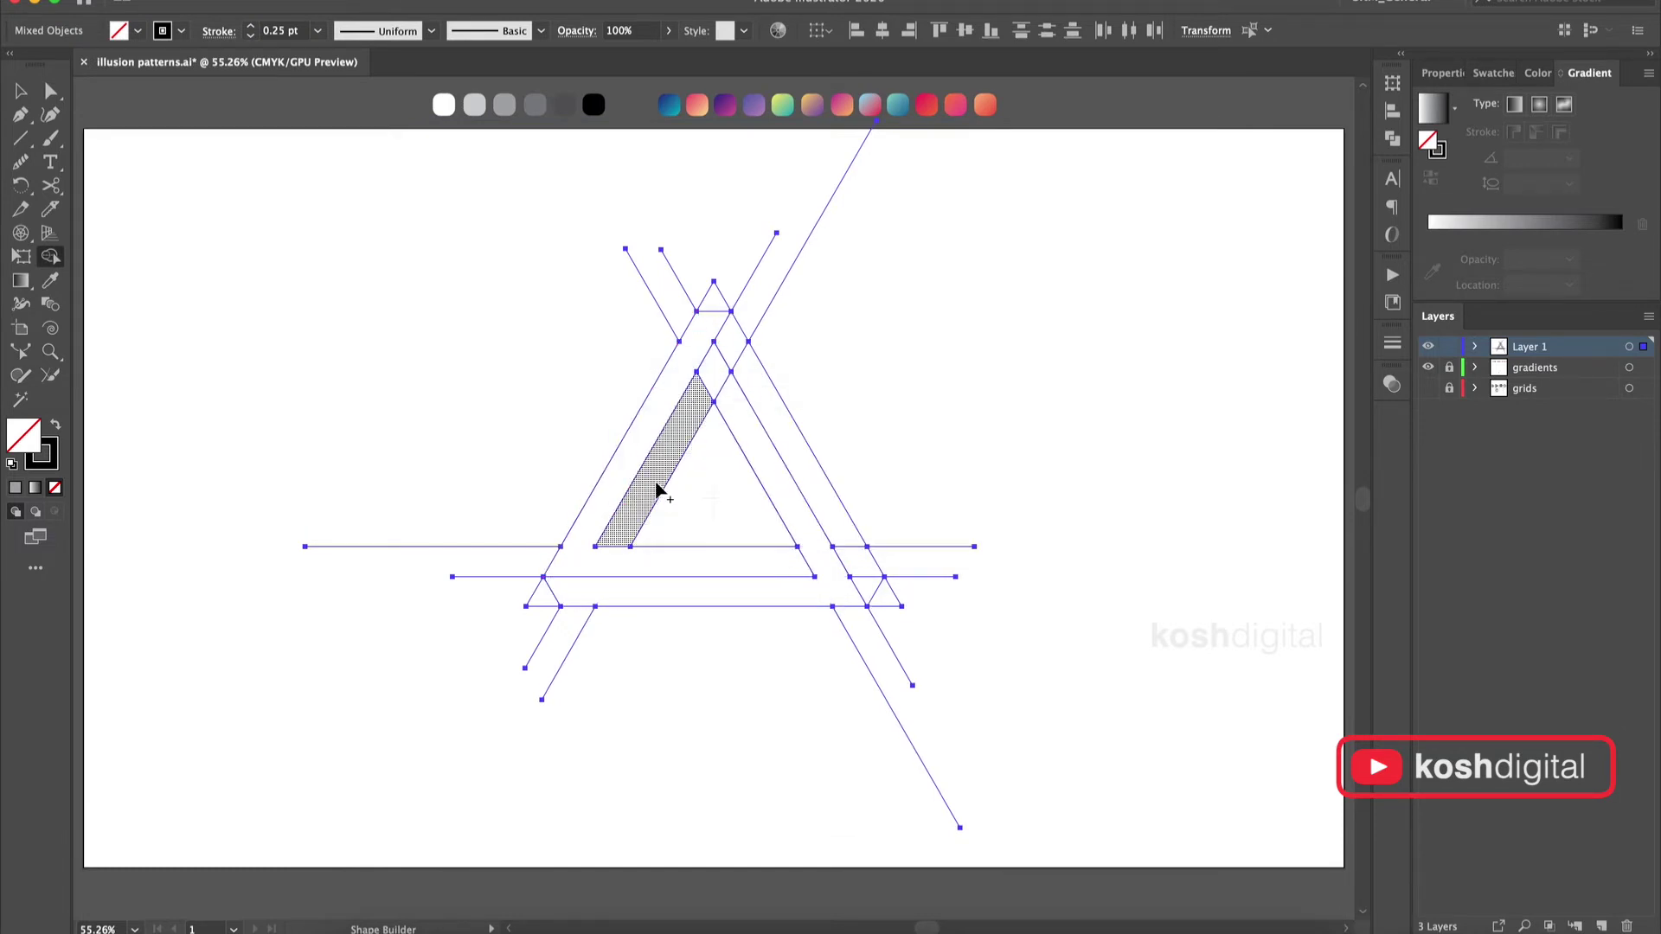
left_click_drag(707, 383, 868, 587)
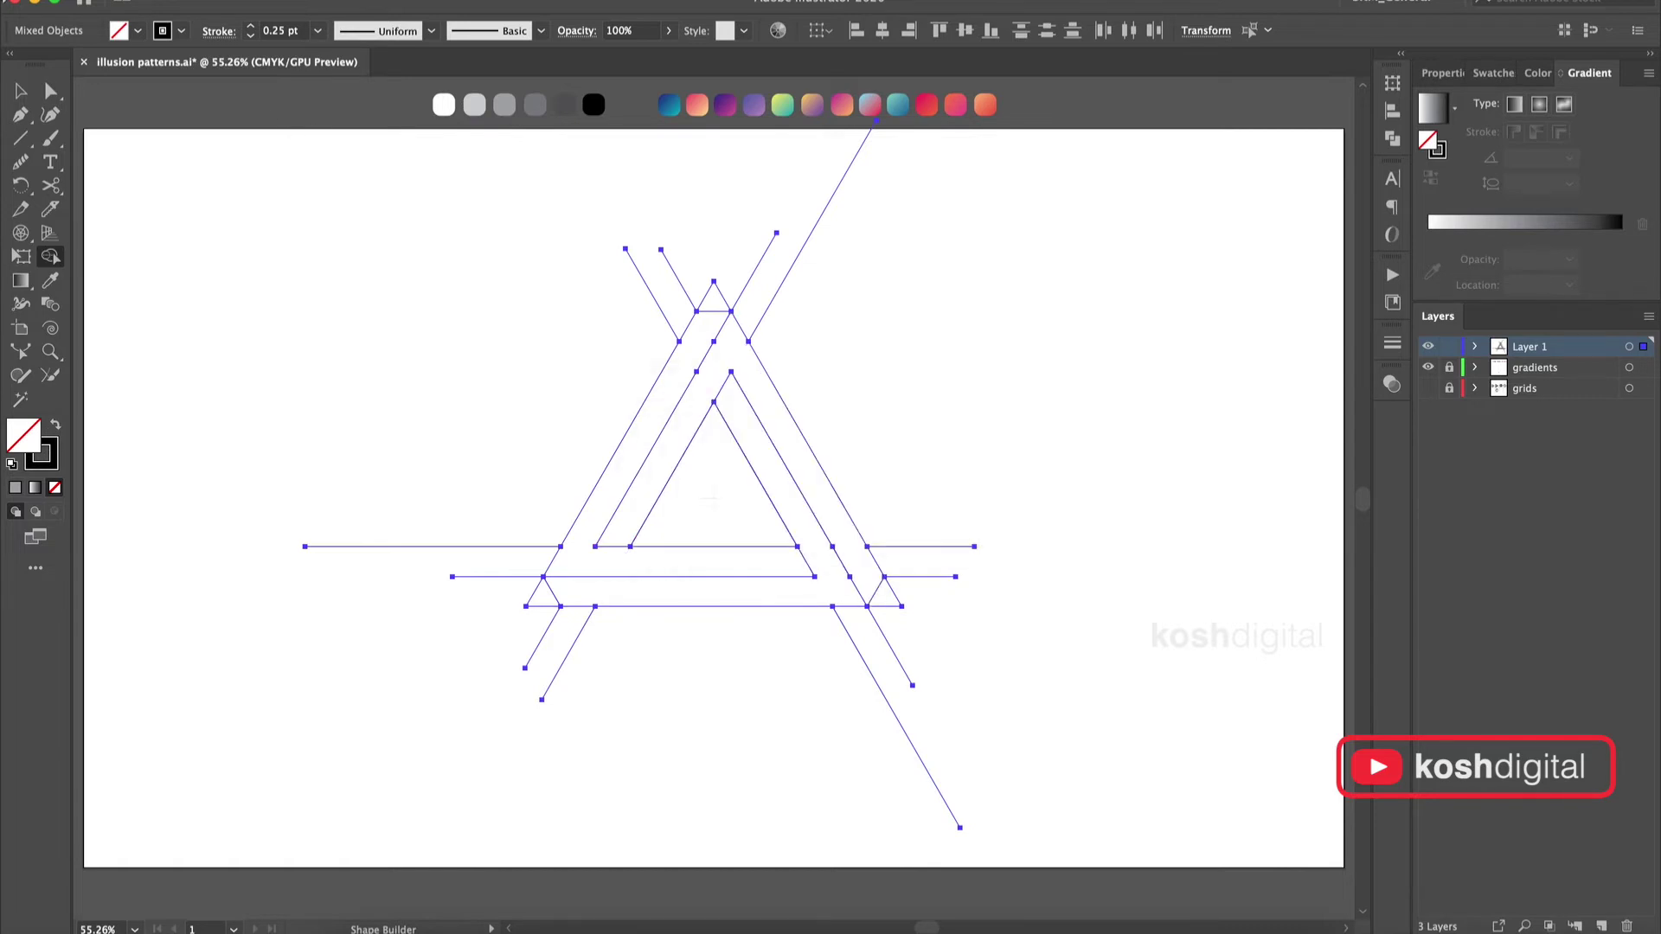
Clear the leftover line ends and tips, and fill the band along the outer base and inner right side with medium-dark grey.
key("v")
left_click(605, 614)
left_click(610, 598)
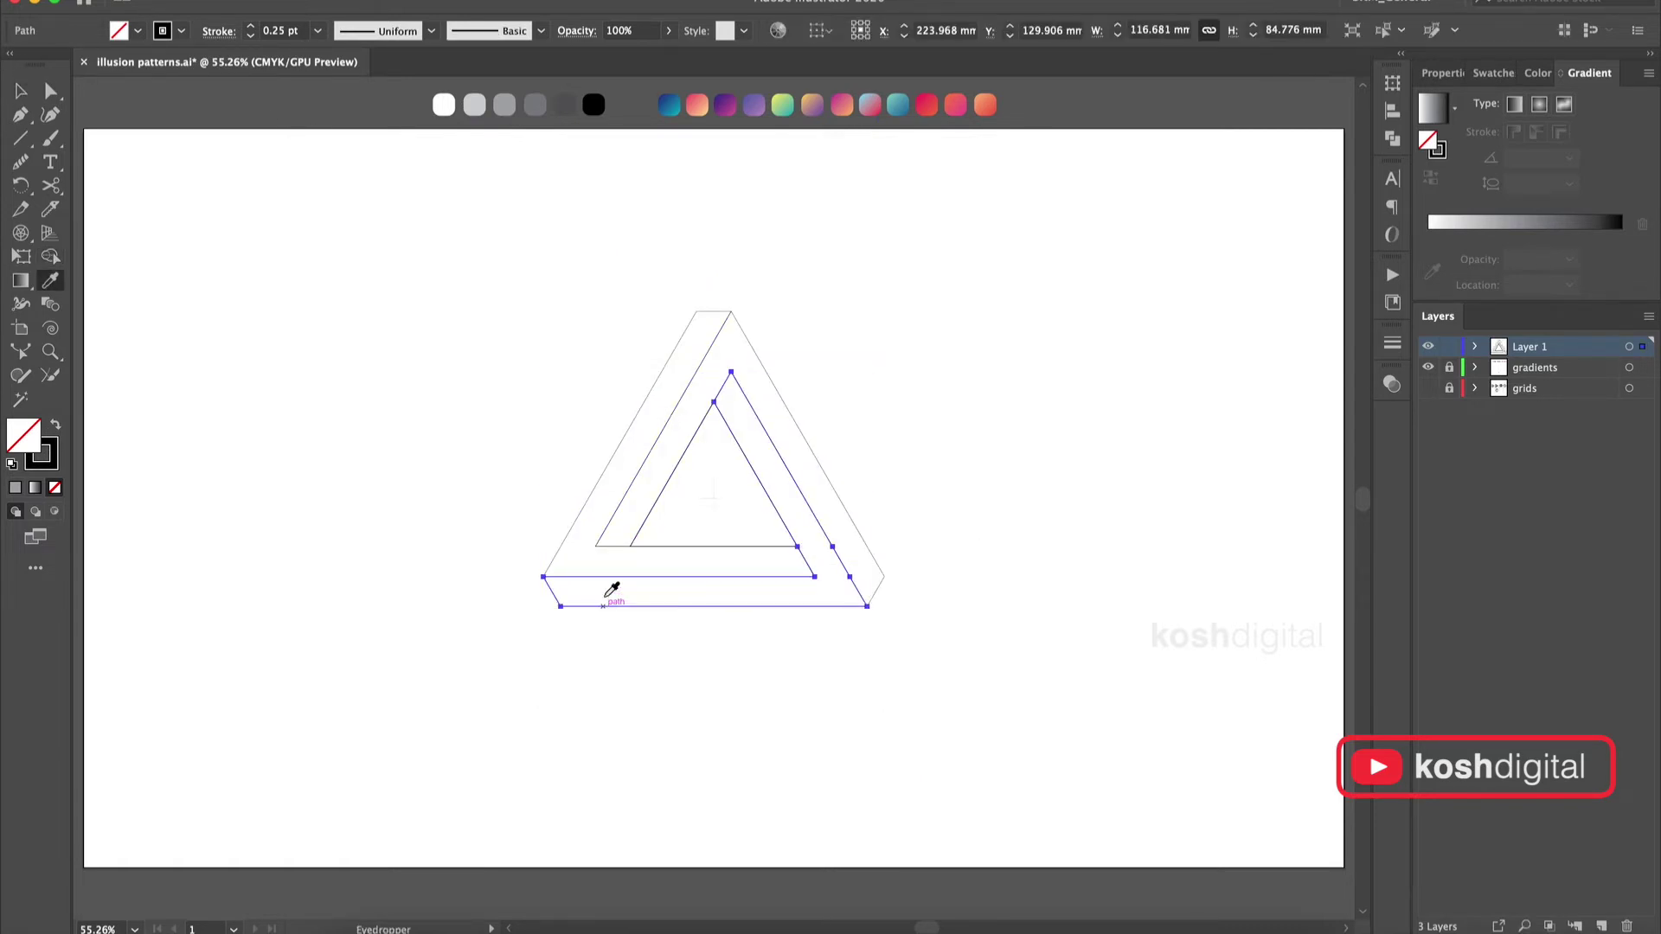
left_click(536, 105)
left_click(703, 421)
key("i")
left_click(506, 107)
key("Delete")
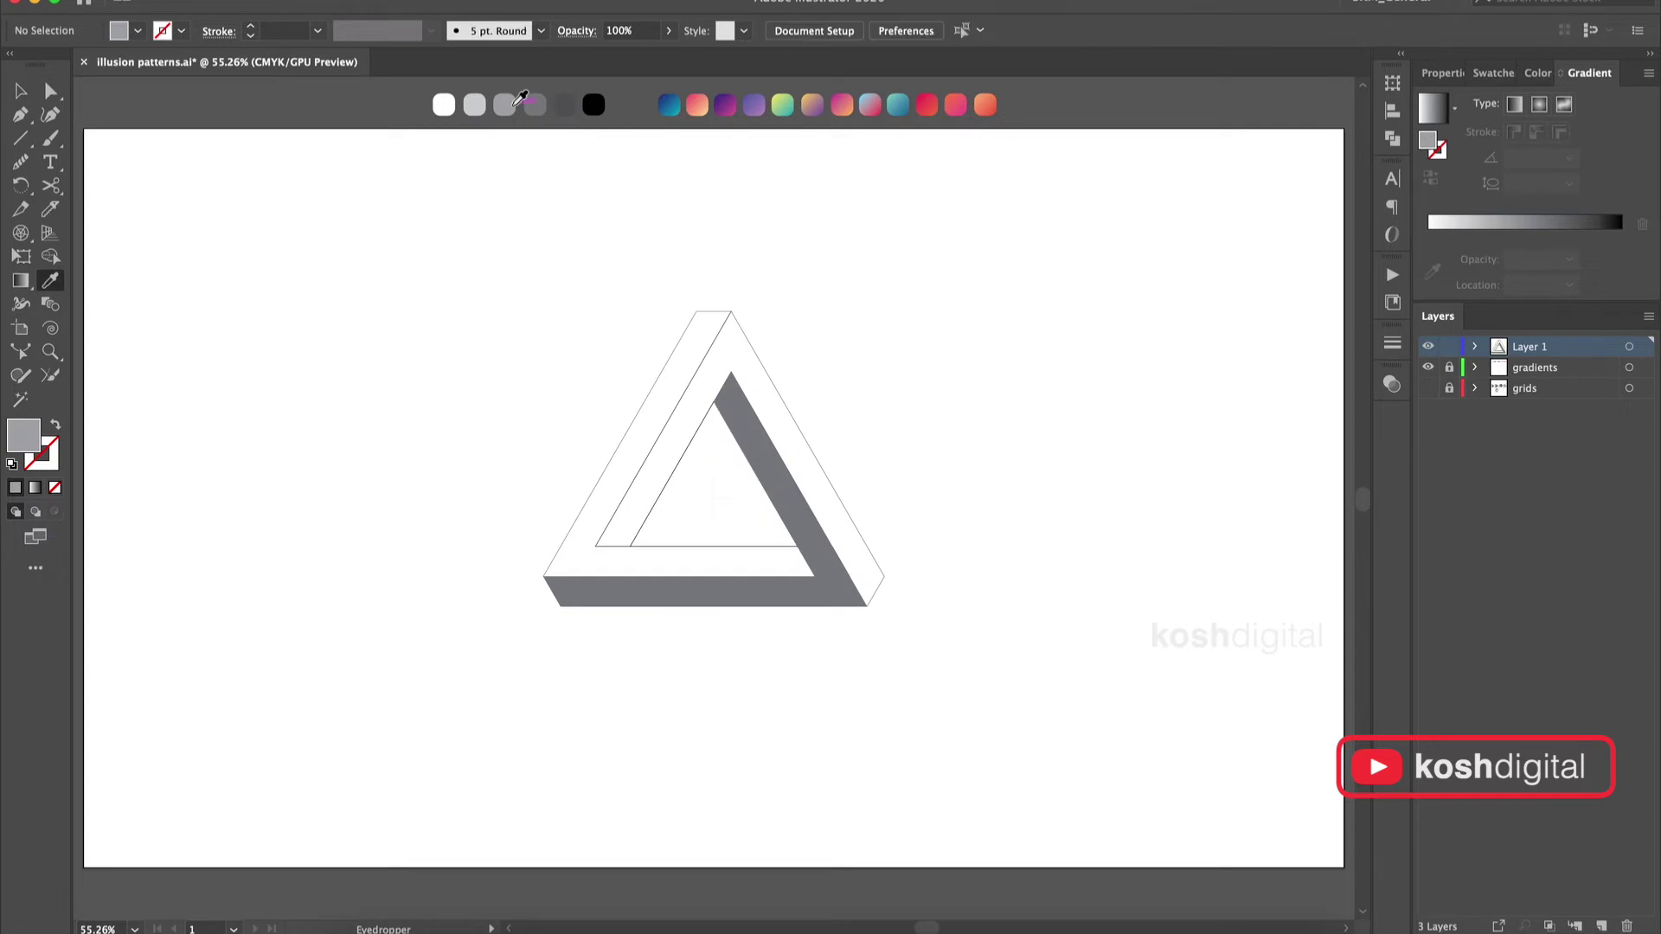
Fill the band along the outer right and inner left sides with the medium grey swatch.
key("v")
left_click(698, 428)
left_click(697, 427)
key("i")
left_click(506, 106)
Select the remaining unfilled band along the outer left and inner base sides for colouring with the Eyedropper.
key("v")
left_click(674, 349)
key("i")
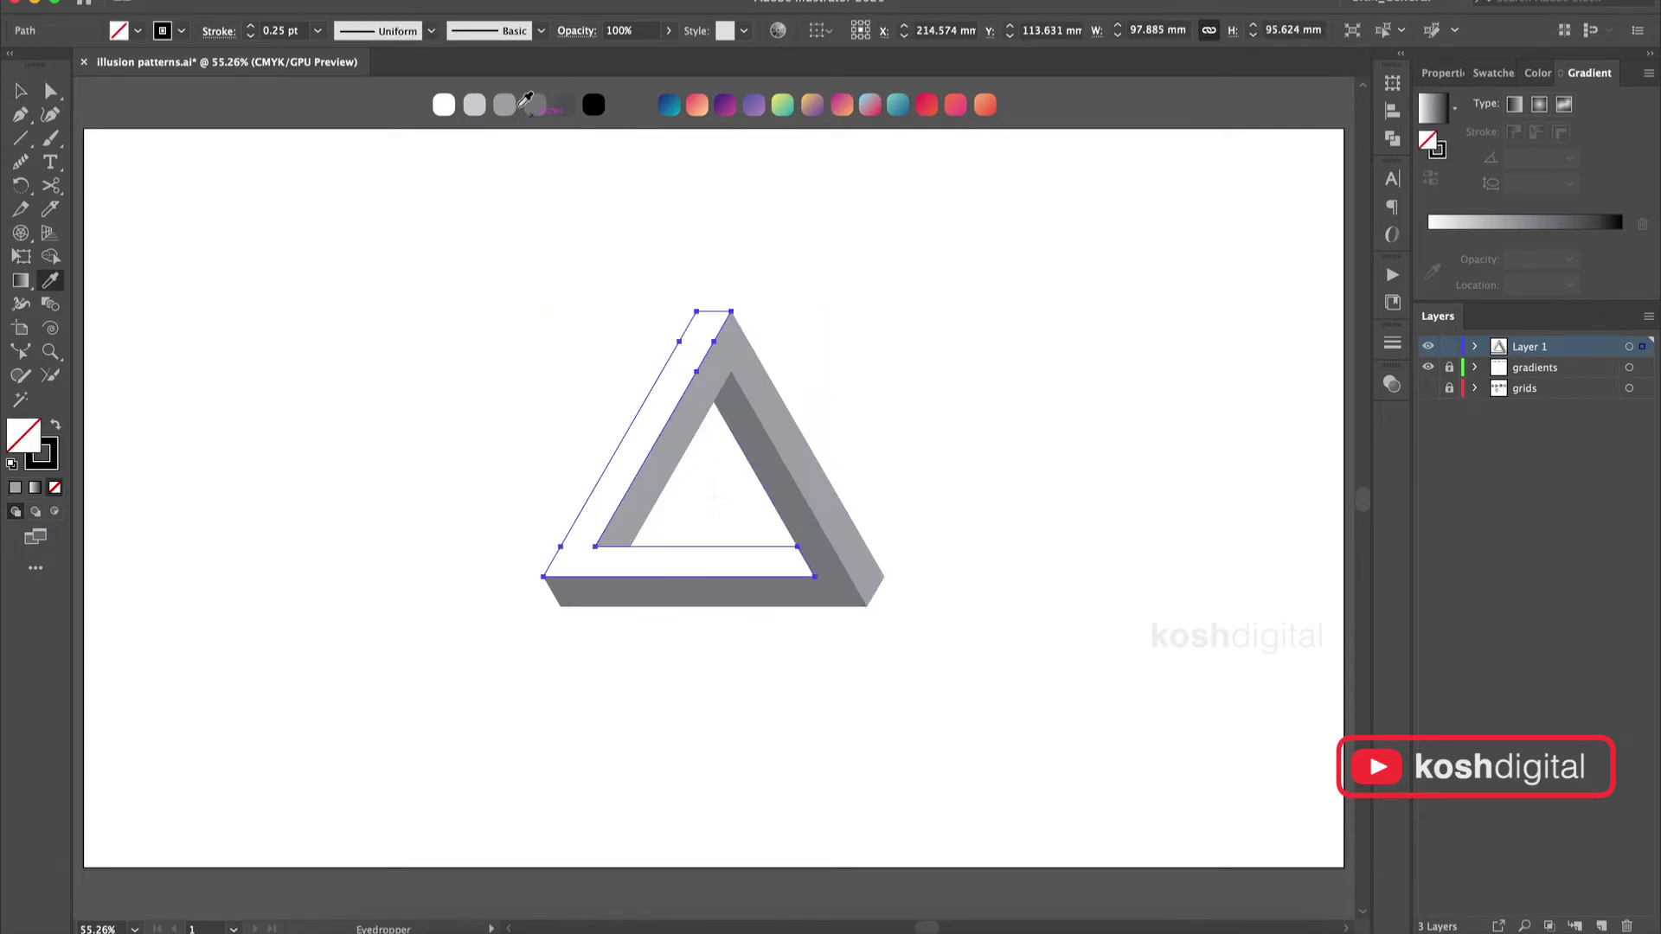
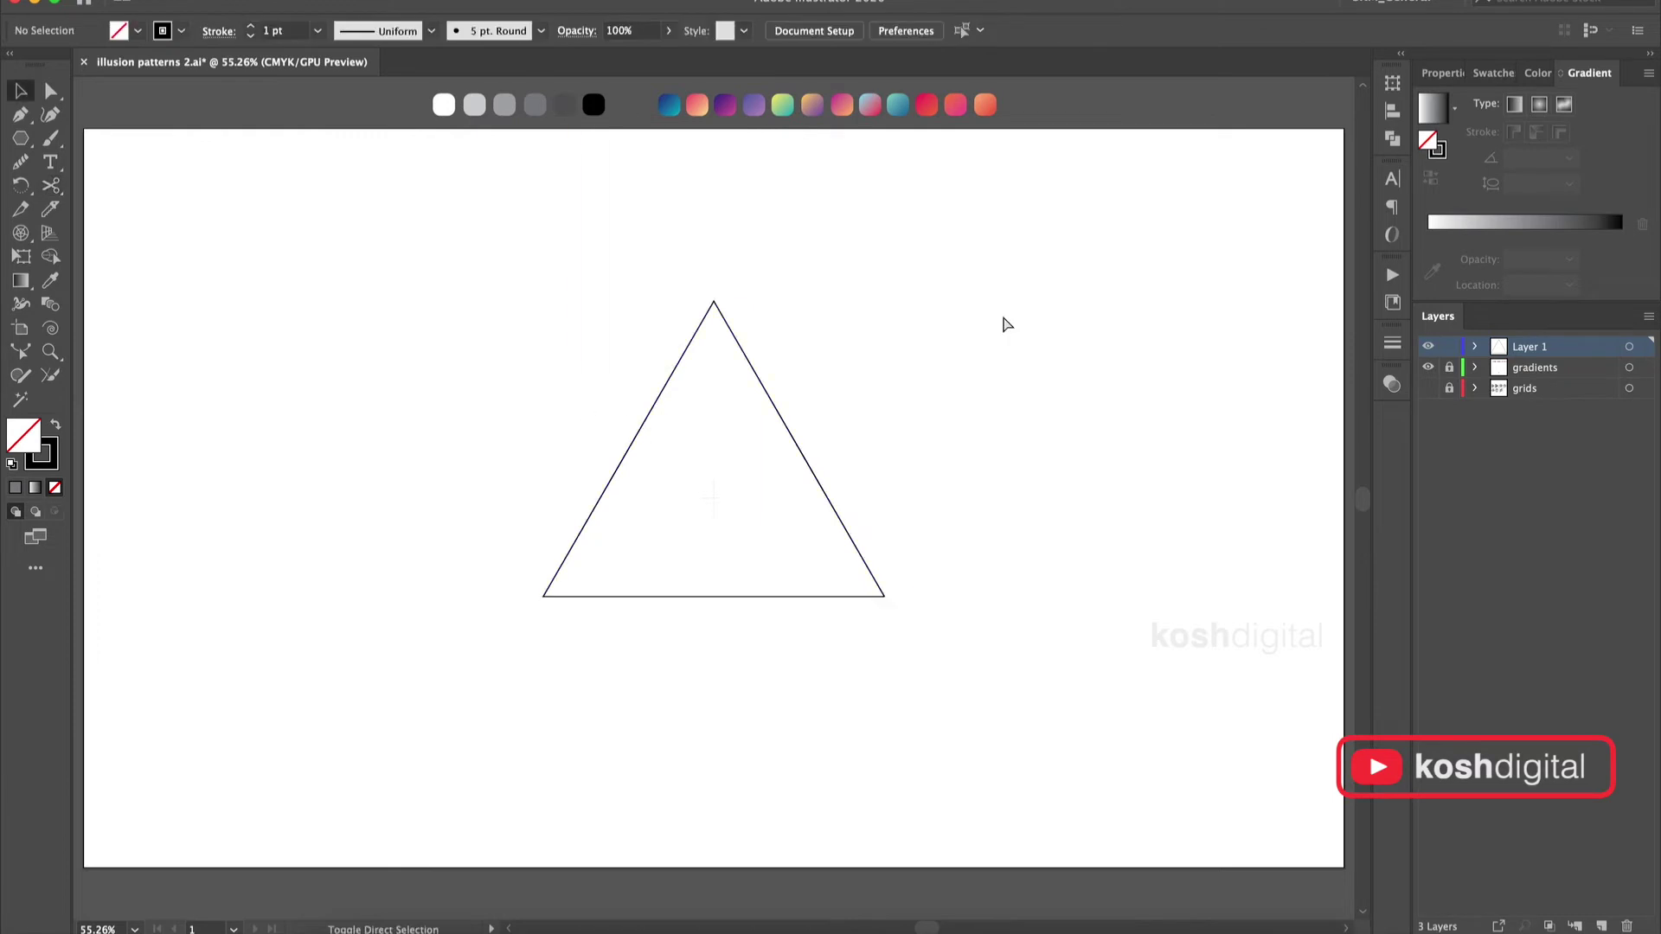
Apply an Offset Path of -16 mm to the triangle and expand its appearance into separate nested outlines.
left_click(402, 1)
mouse_move(519, 192)
left_click(737, 192)
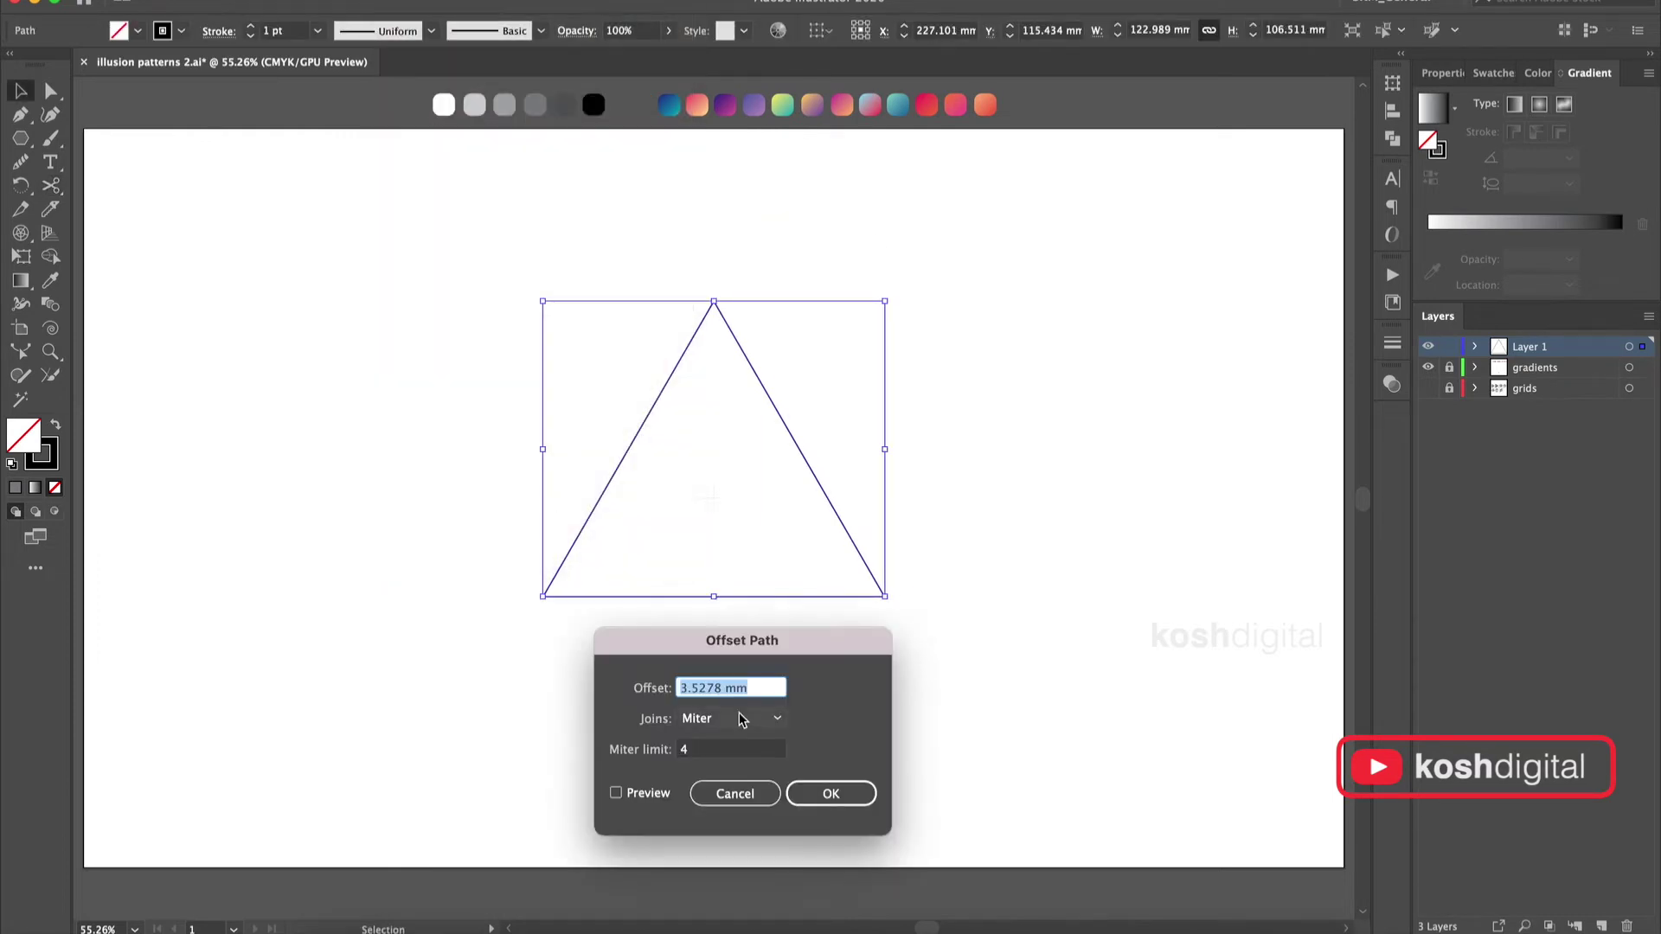
type("-16")
left_click(615, 792)
left_click(812, 790)
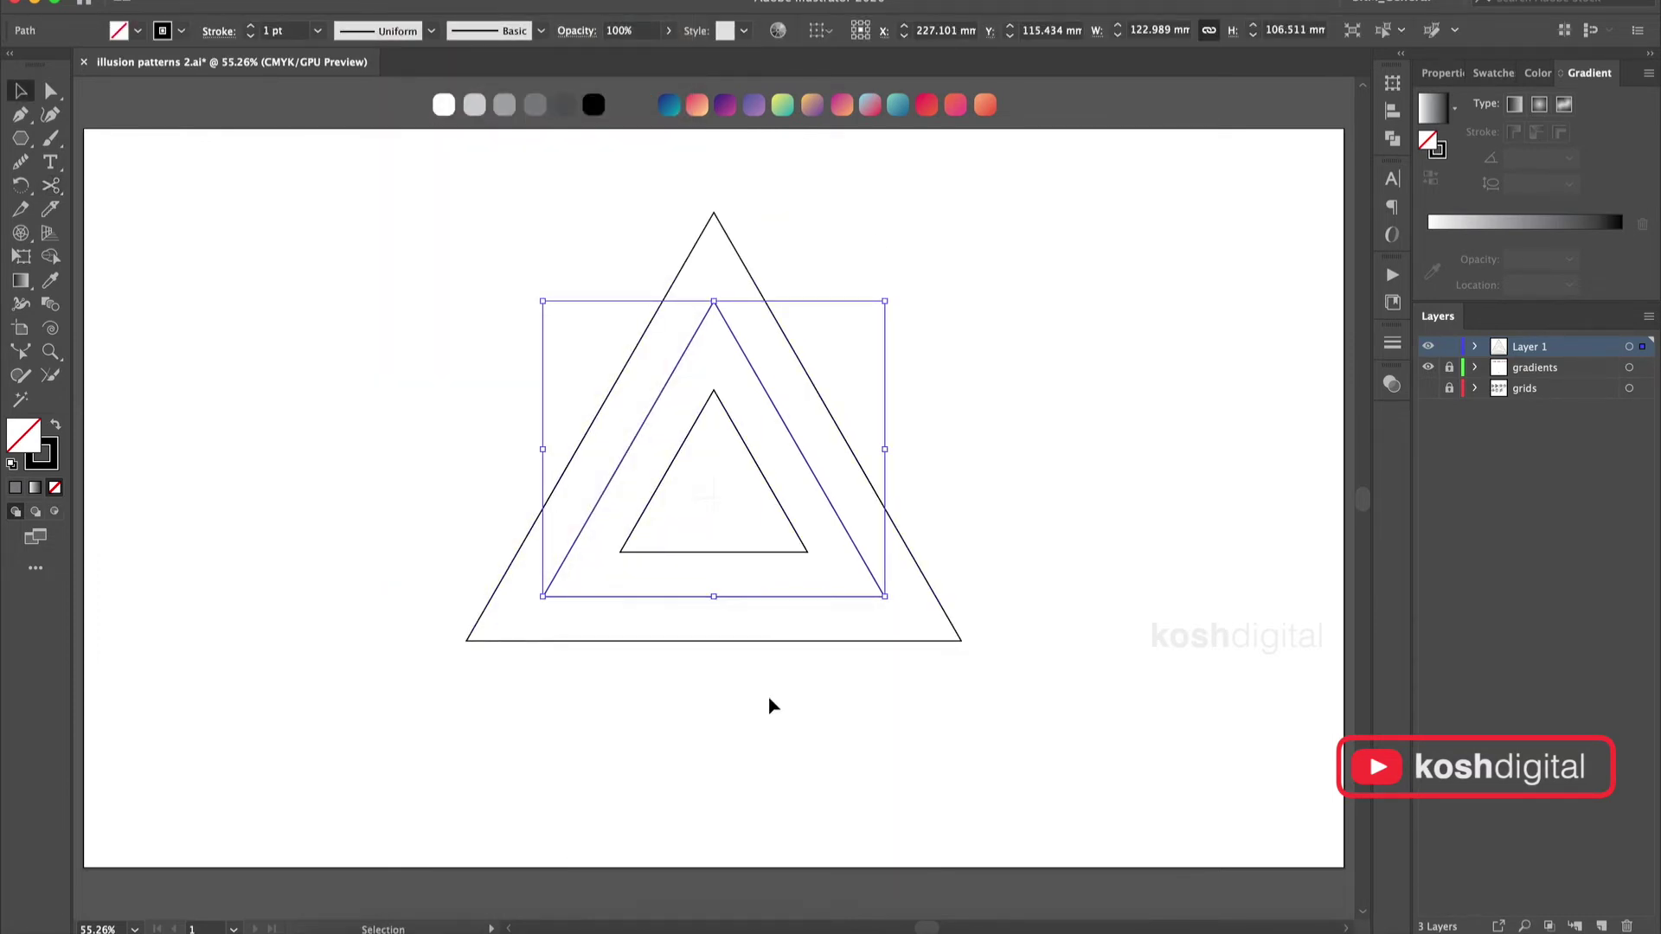
left_click(244, 2)
left_click(285, 236)
left_click(915, 456)
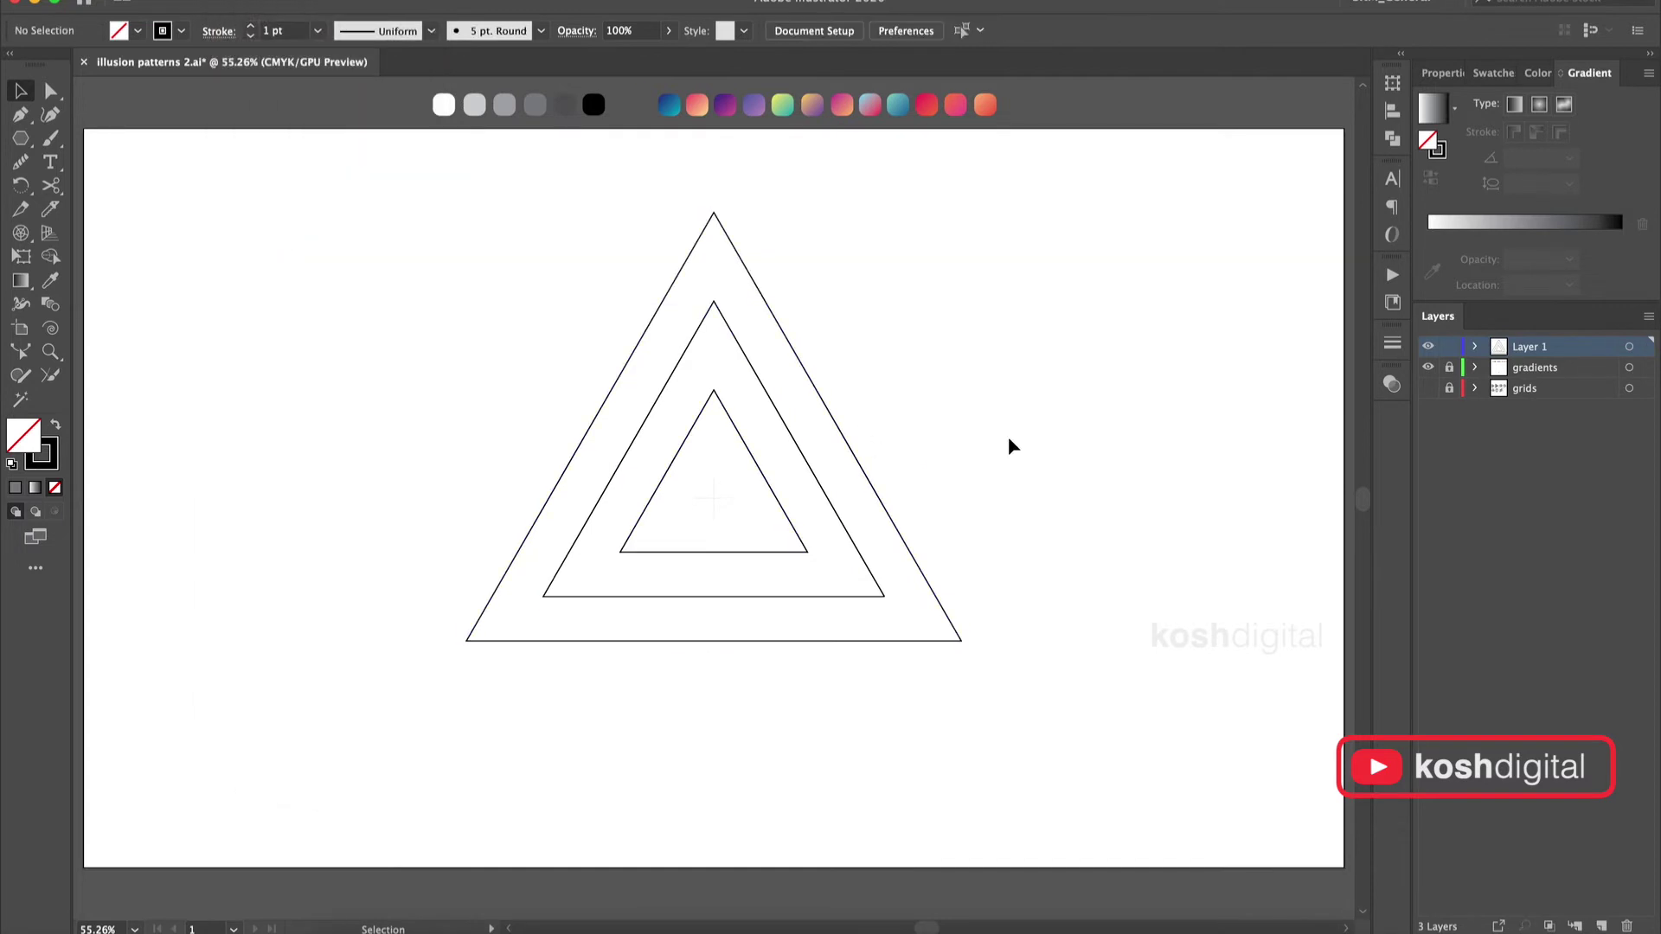
Draw a horizontal line about 225 mm long along the inner triangle's base and copy it onto the middle triangle's base.
key("\\")
left_click_drag(713, 449, 1021, 551)
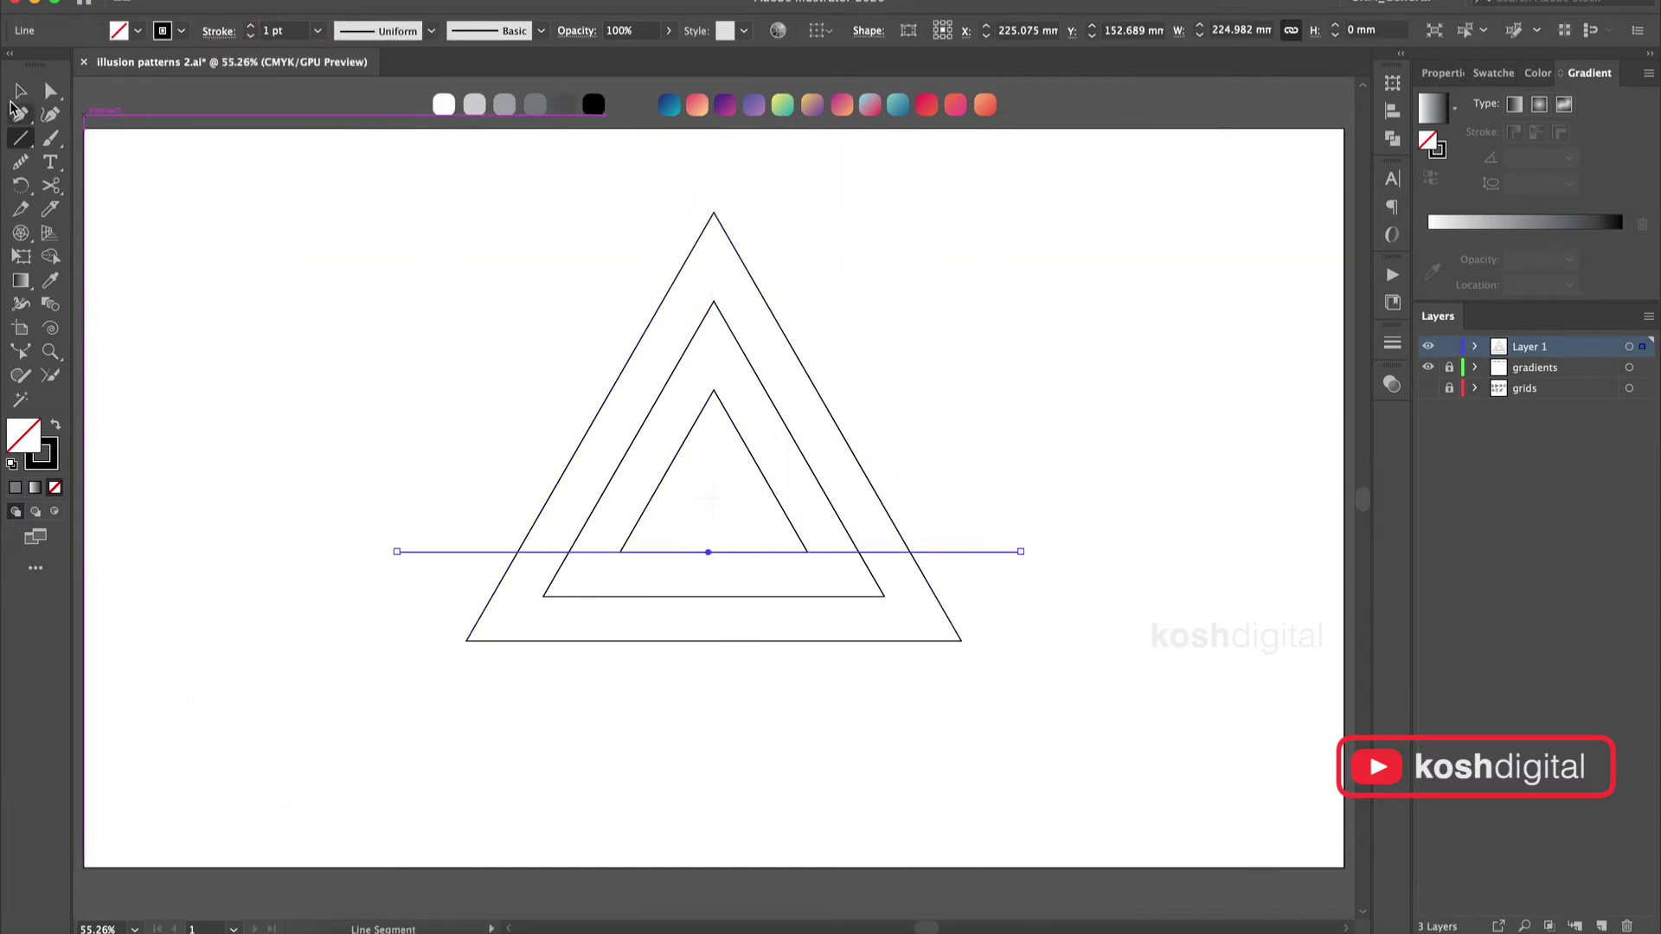
key("v")
left_click(1156, 469)
left_click_drag(709, 553, 711, 596)
Rotate copies of the two horizontal lines by 120° around the triangles' centre for the other two sides.
left_click_drag(1111, 523, 986, 628)
key("r")
left_click(713, 497, "alt")
left_click(106, 782)
key("super+d")
left_click(21, 91)
left_click(1045, 346)
Draw a short line across the outer triangle's lower-right tip and rotate copies around the centre to the other two tips.
key("backslash")
left_click_drag(936, 596, 910, 640)
key("r")
left_click(714, 498, "alt")
left_click(126, 781)
left_click(19, 89)
left_click(285, 415)
Draw a diagonal line from the outer triangle's lower-left corner through the centre, offset it by -16 mm and expand it.
key("backslash")
left_click_drag(467, 641, 903, 390)
key("v")
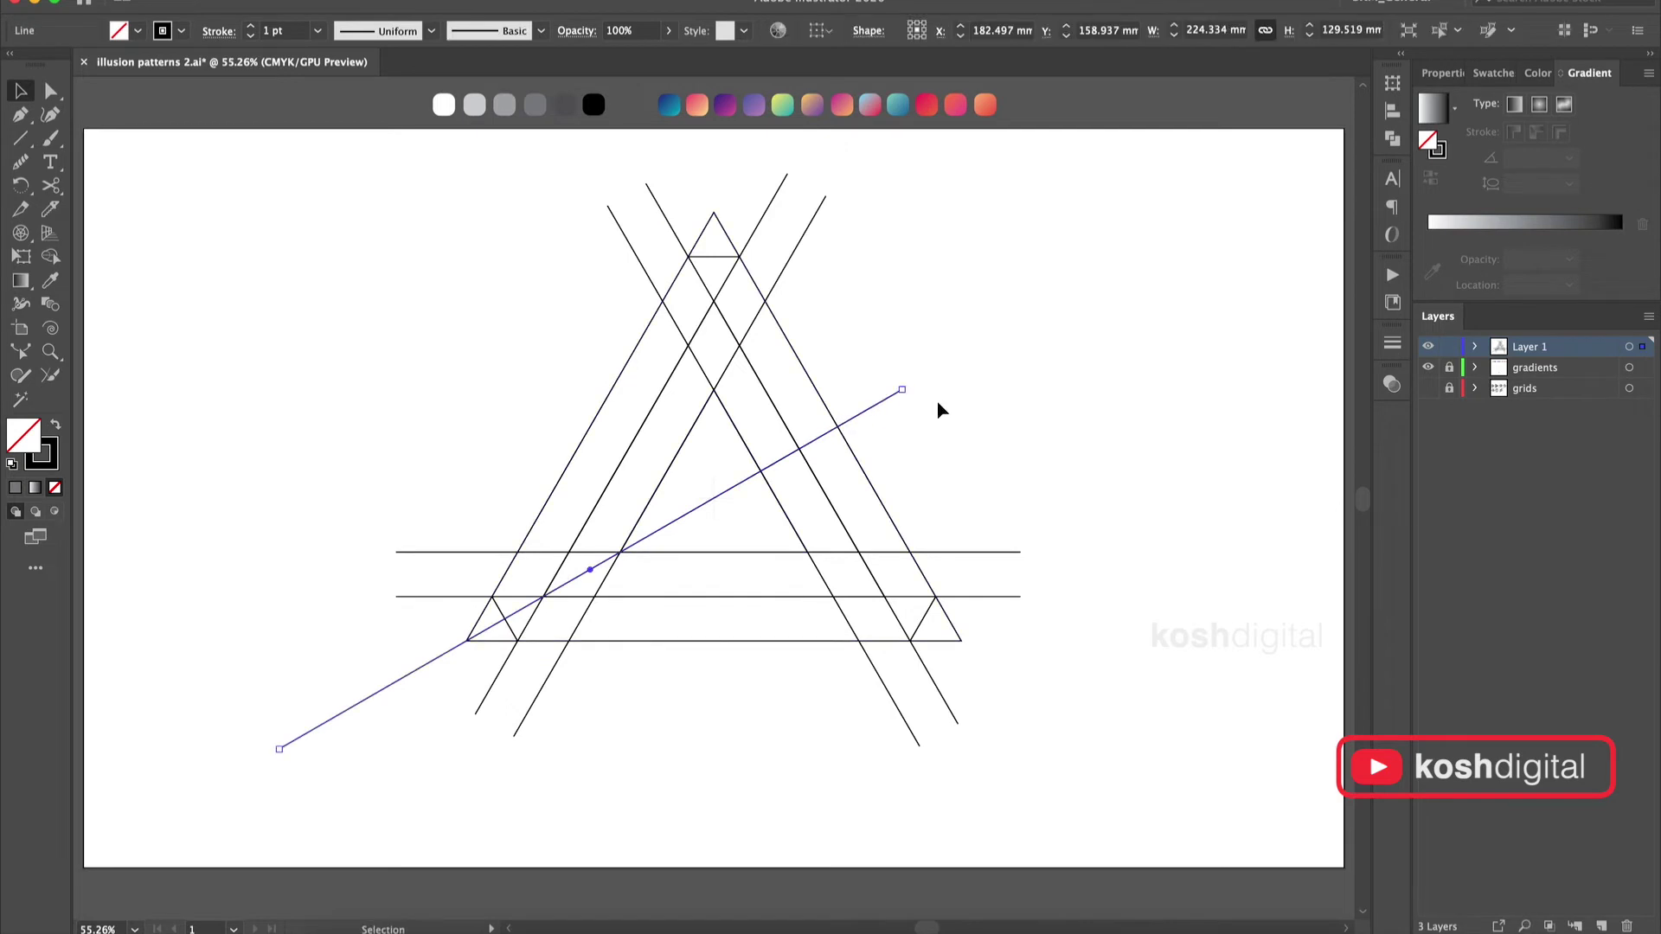
left_click(396, 2)
mouse_move(432, 192)
left_click(727, 192)
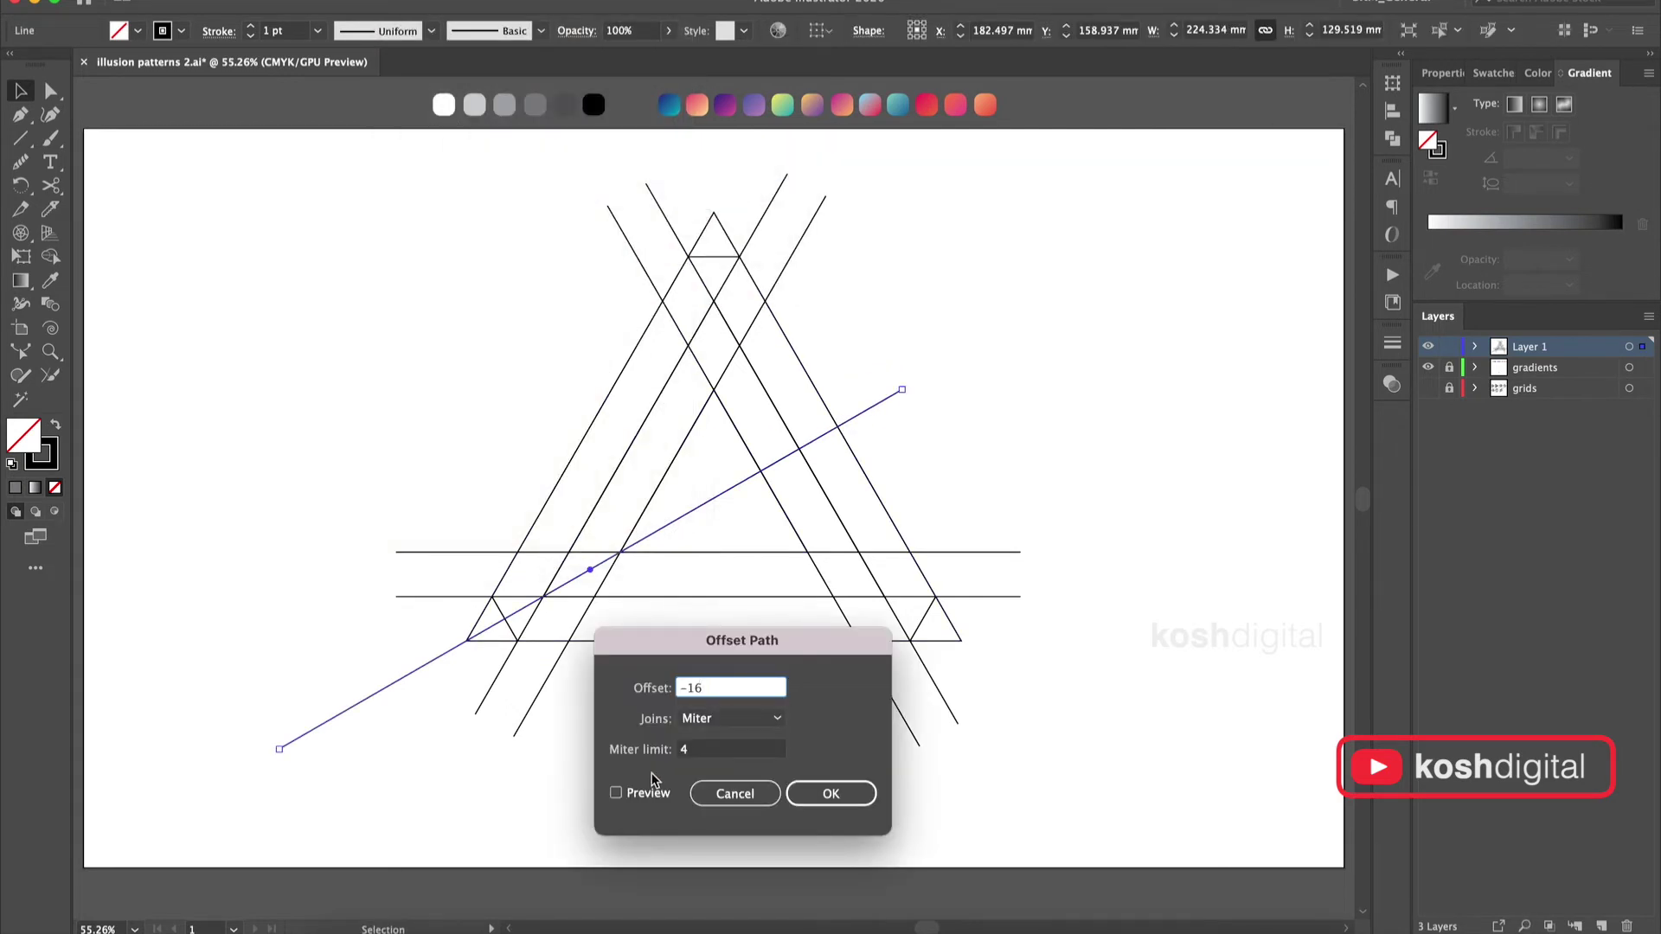
key("Return")
left_click(232, 0)
left_click(355, 236)
left_click(862, 419)
Rotate copies of the diagonal line and its offset outline by 120° around the centre towards the other two corners.
key("r")
left_click(714, 500, "alt")
left_click(111, 783)
key("ctrl+d")
key("v")
left_click(1072, 282)
Select all the triangles and lines and rotate them about the centre so the figure is tilted.
left_click_drag(991, 753, 299, 239)
key("r")
left_click(715, 500, "alt")
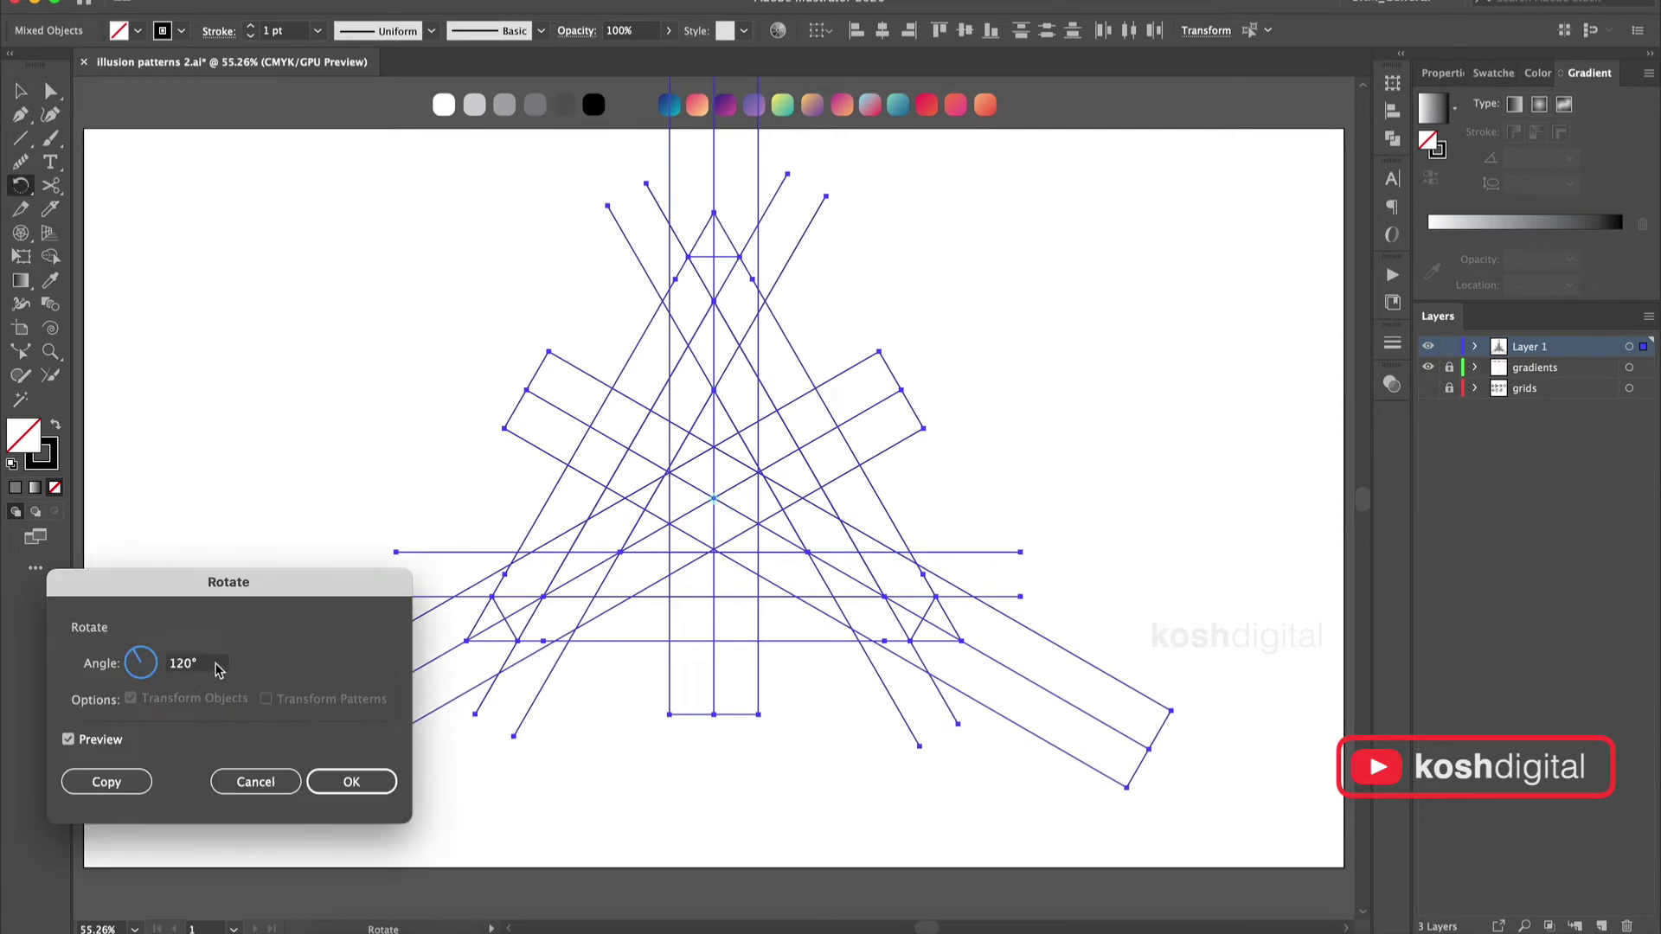
left_click(107, 783)
key("v")
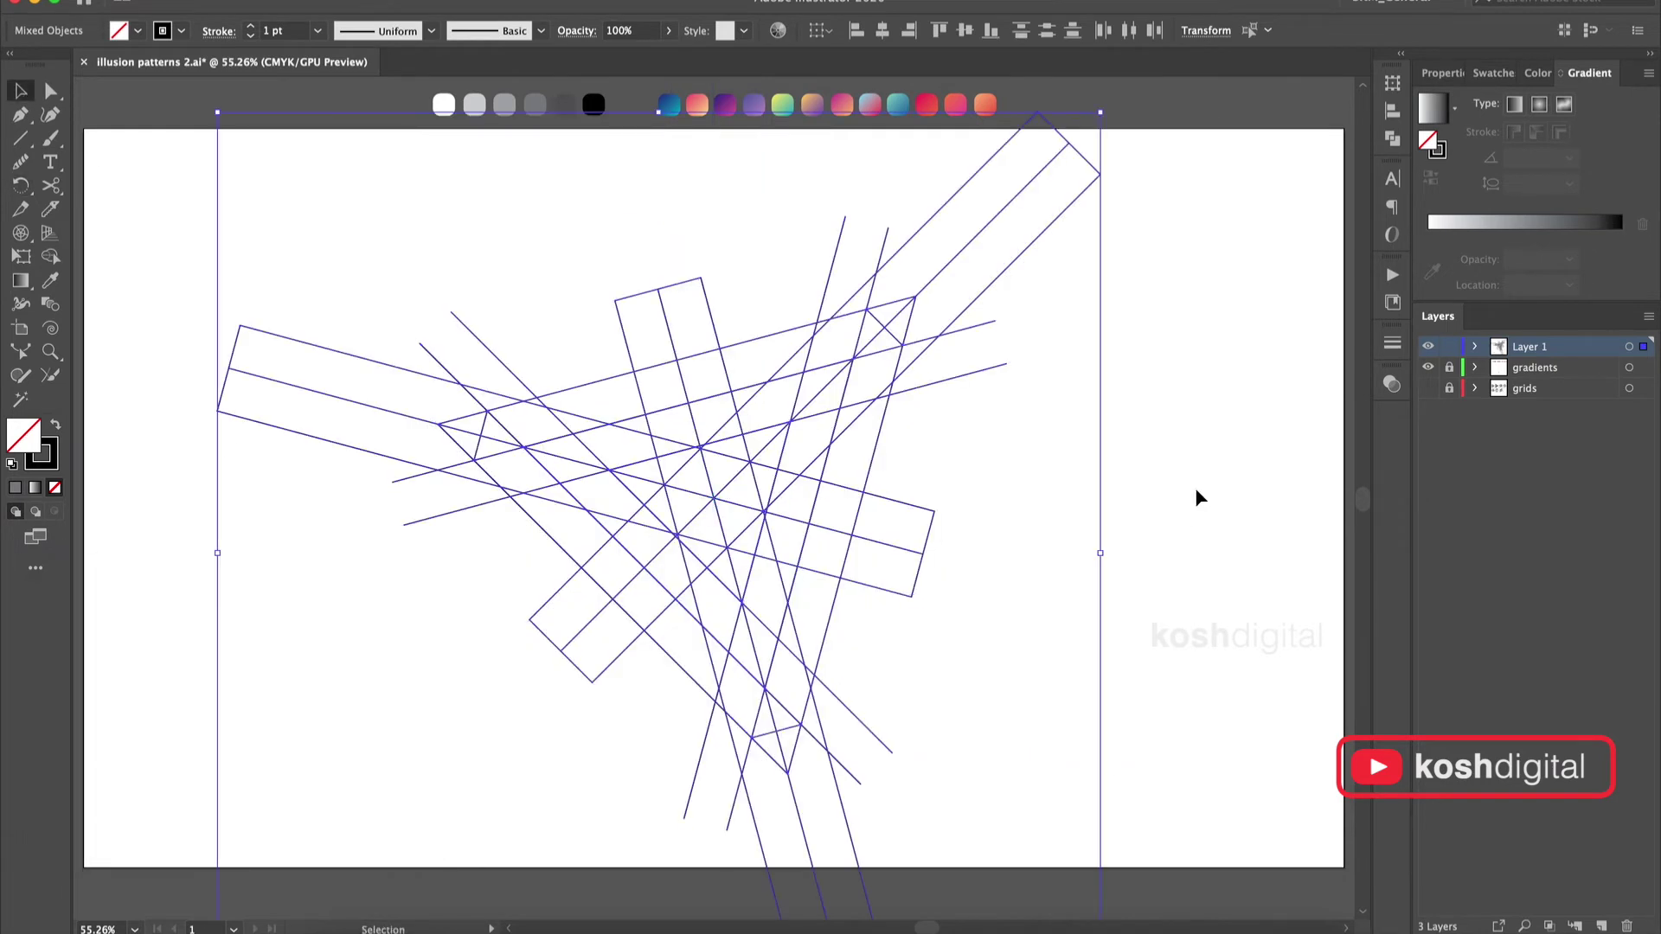
left_click(1190, 493)
Select all the lines and merge the regions along the upper edge, left arm and centre leg into one band with Shape Builder.
left_click_drag(1098, 696, 844, 373)
left_click_drag(1222, 854, 106, 226)
left_click(50, 257)
mouse_move(863, 329)
left_mouse_down()
mouse_move(773, 354)
mouse_move(802, 363)
mouse_move(604, 403)
left_mouse_up()
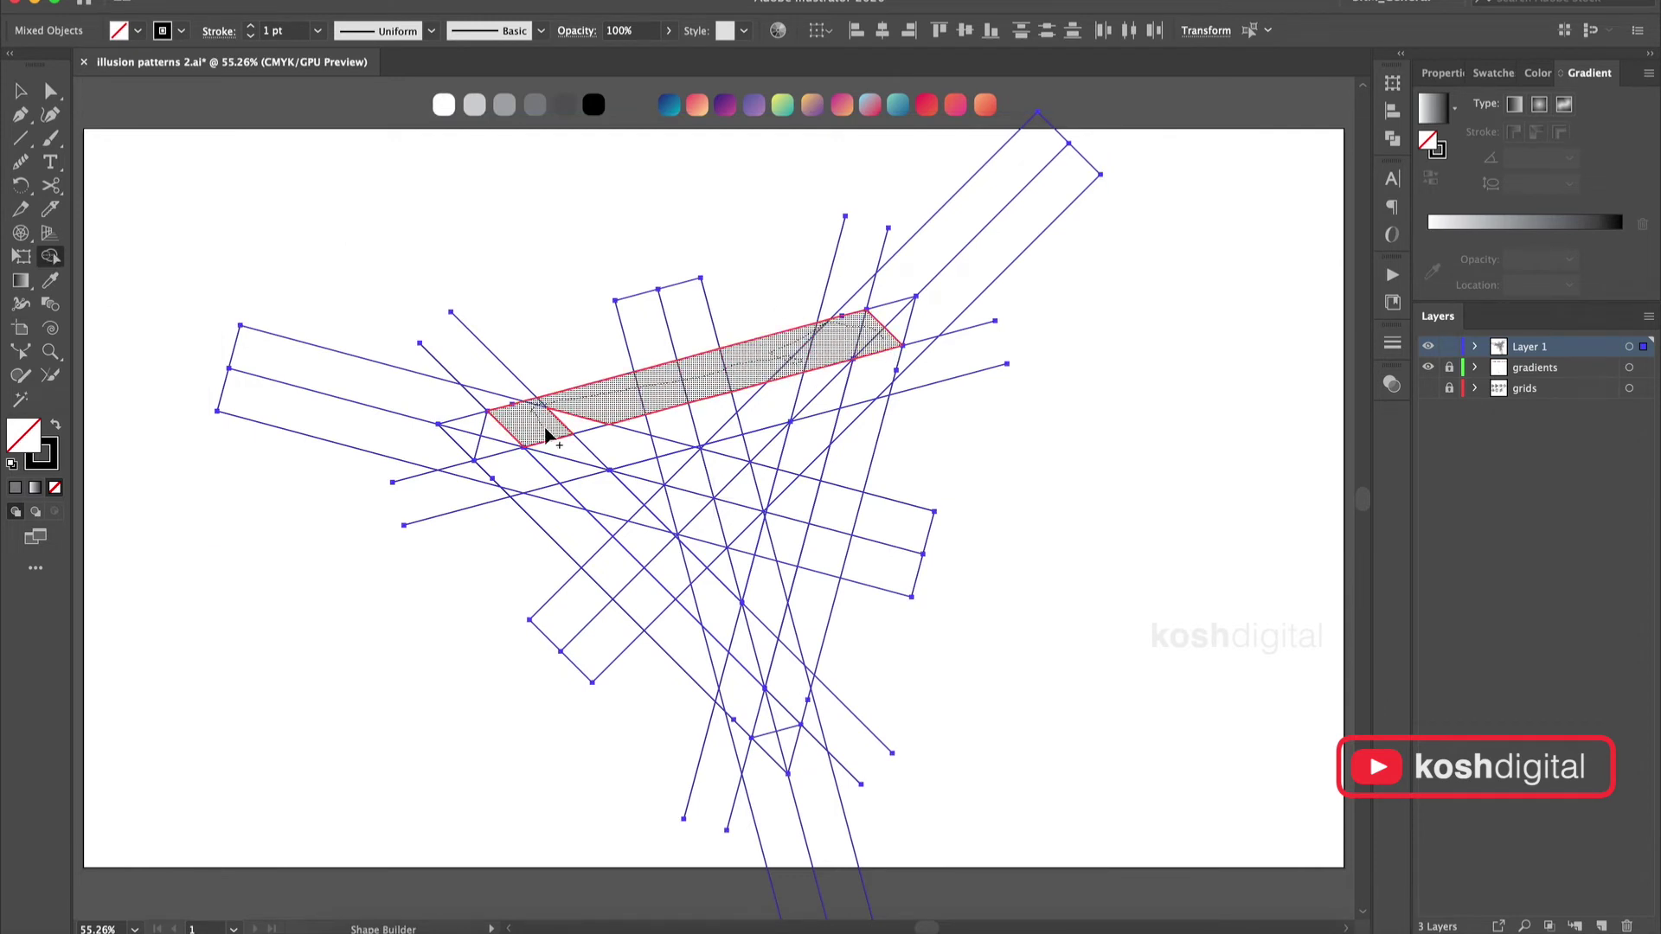
left_click_drag(614, 523, 614, 523)
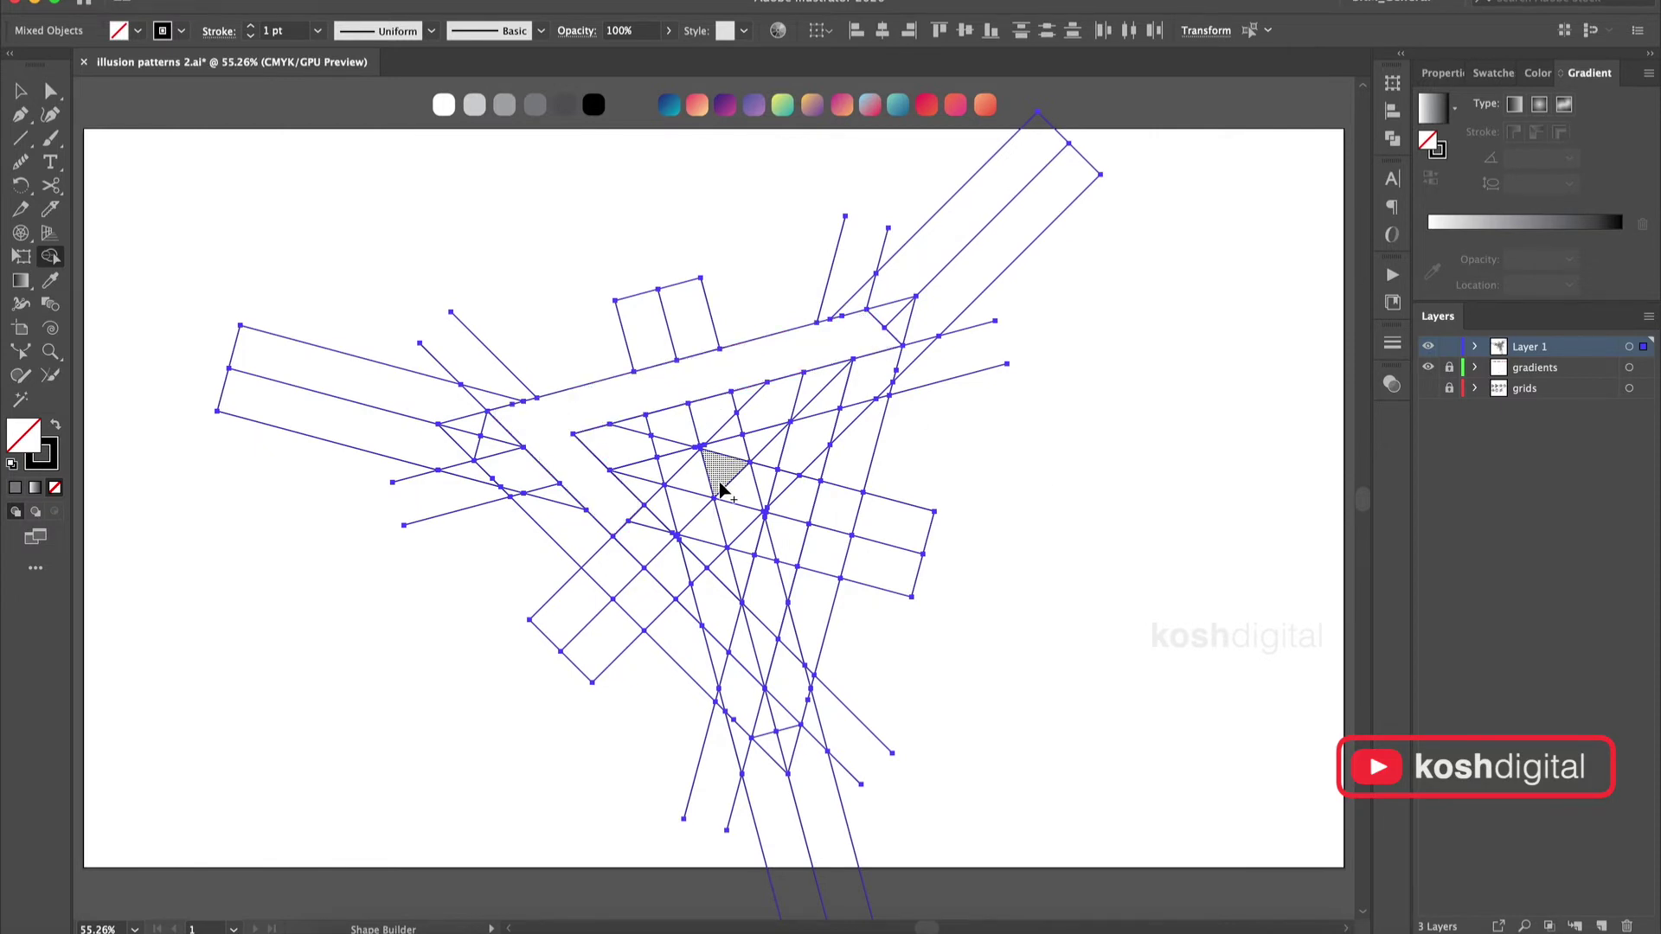
left_click(705, 437, "alt")
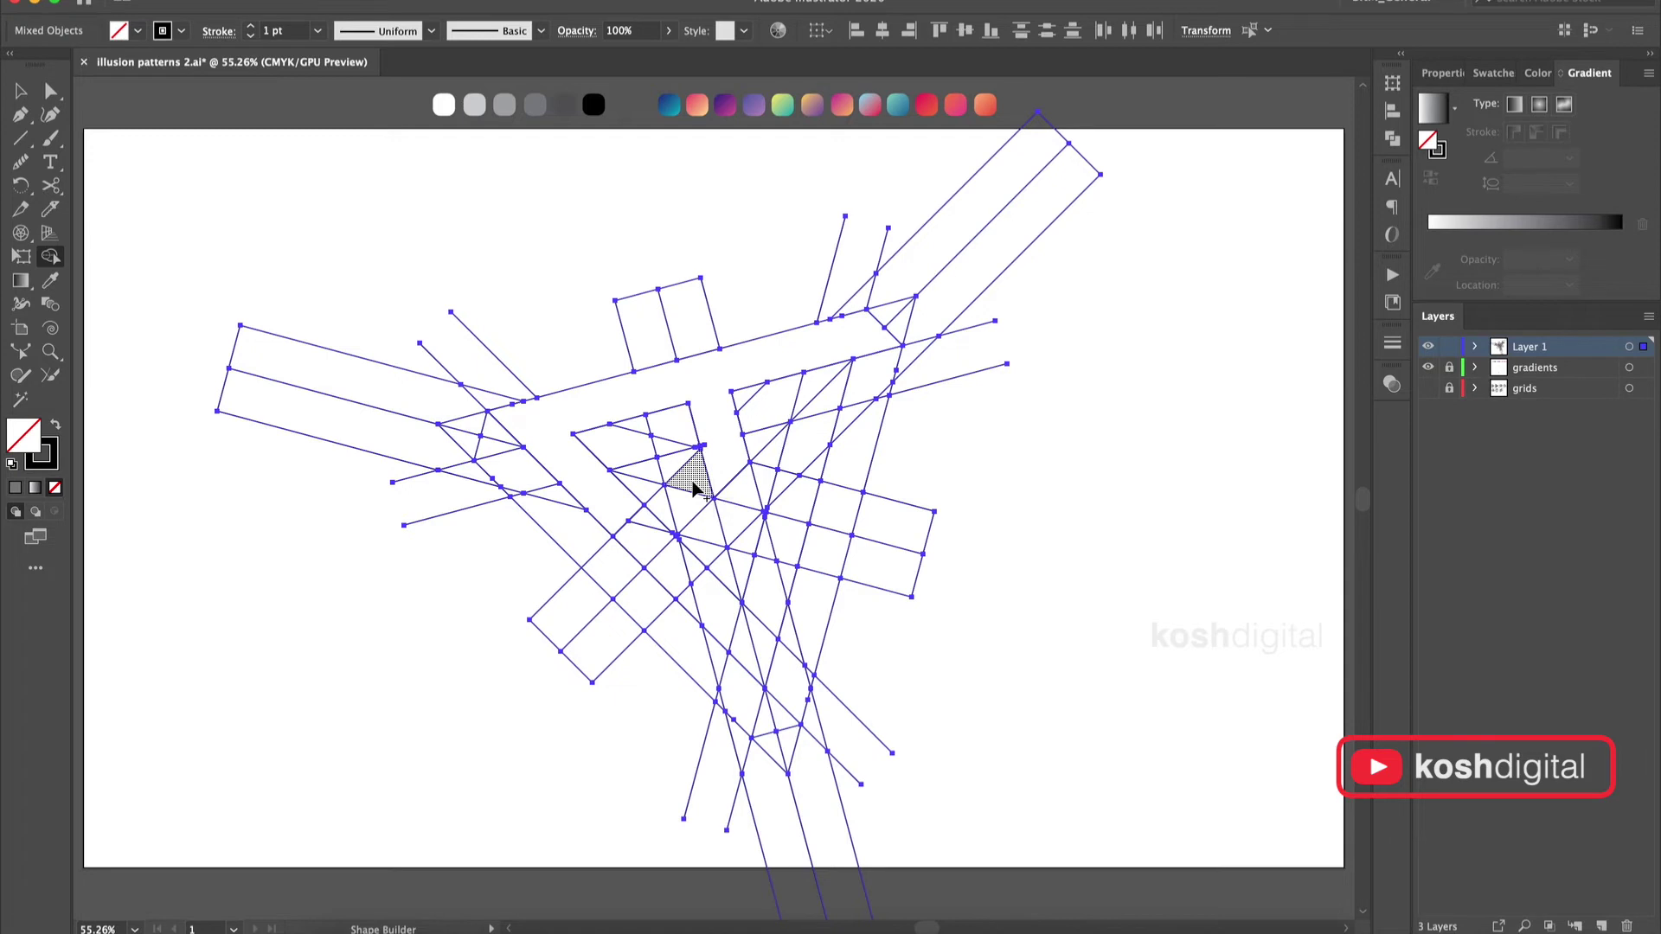
left_click_drag(658, 458, 688, 403)
key("v")
left_click(1155, 439)
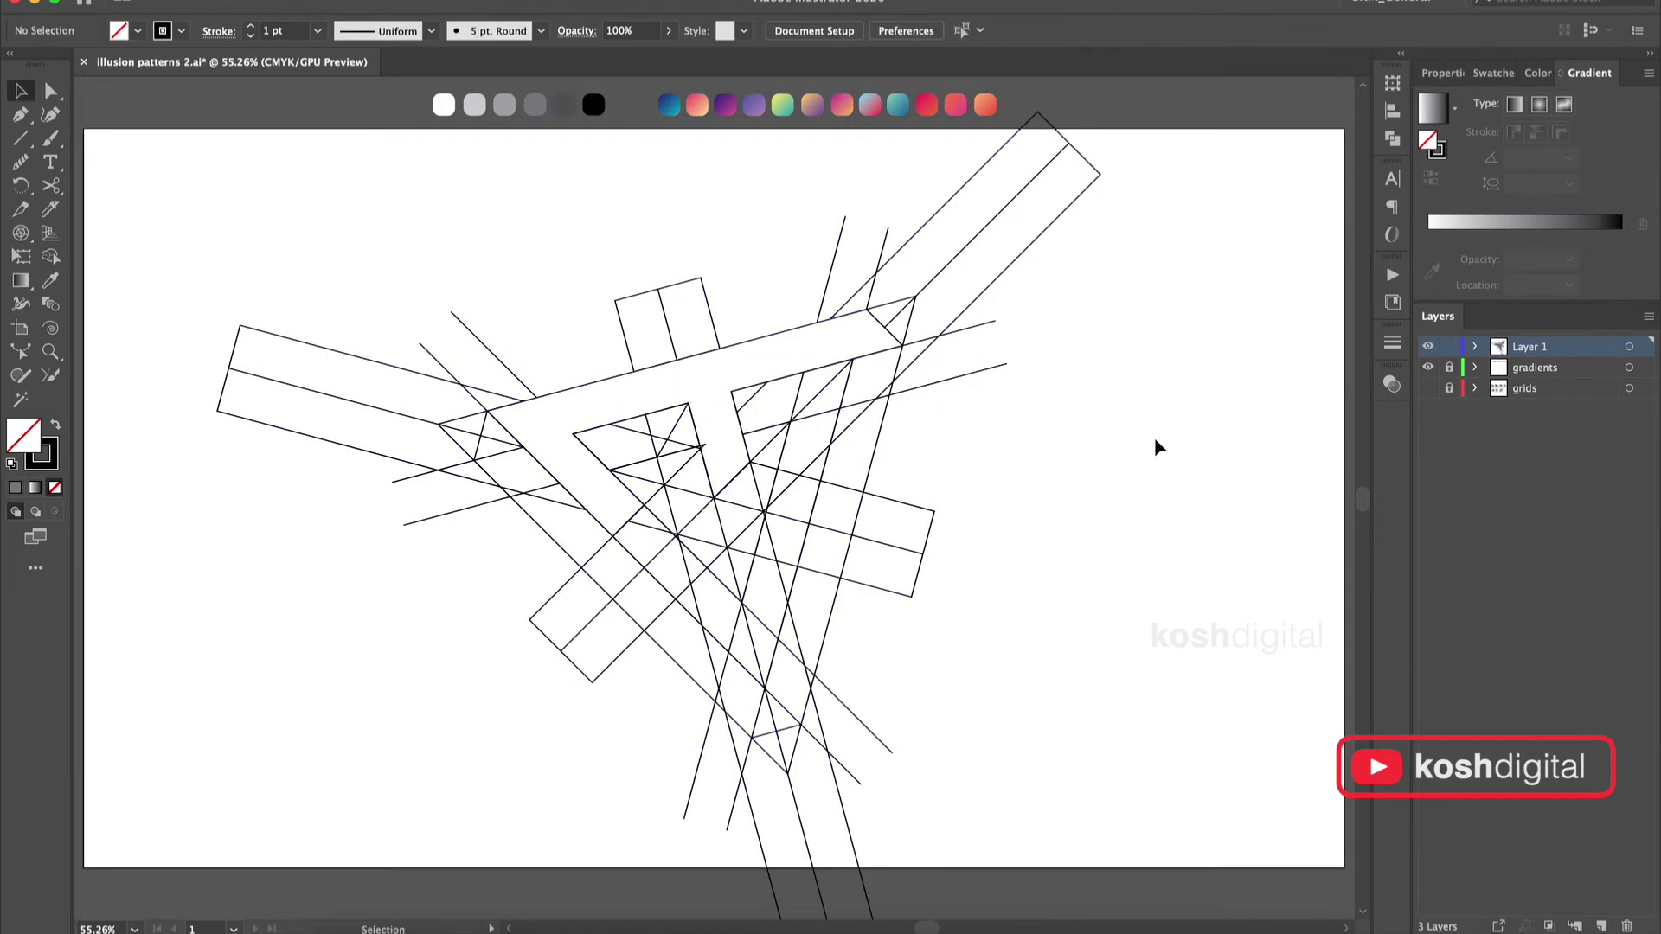
Merge the regions inside the opening under the band into two inner faces with Shape Builder and clear the surplus line work.
left_click(684, 449)
left_click(1114, 688)
left_click_drag(1114, 688, 203, 206)
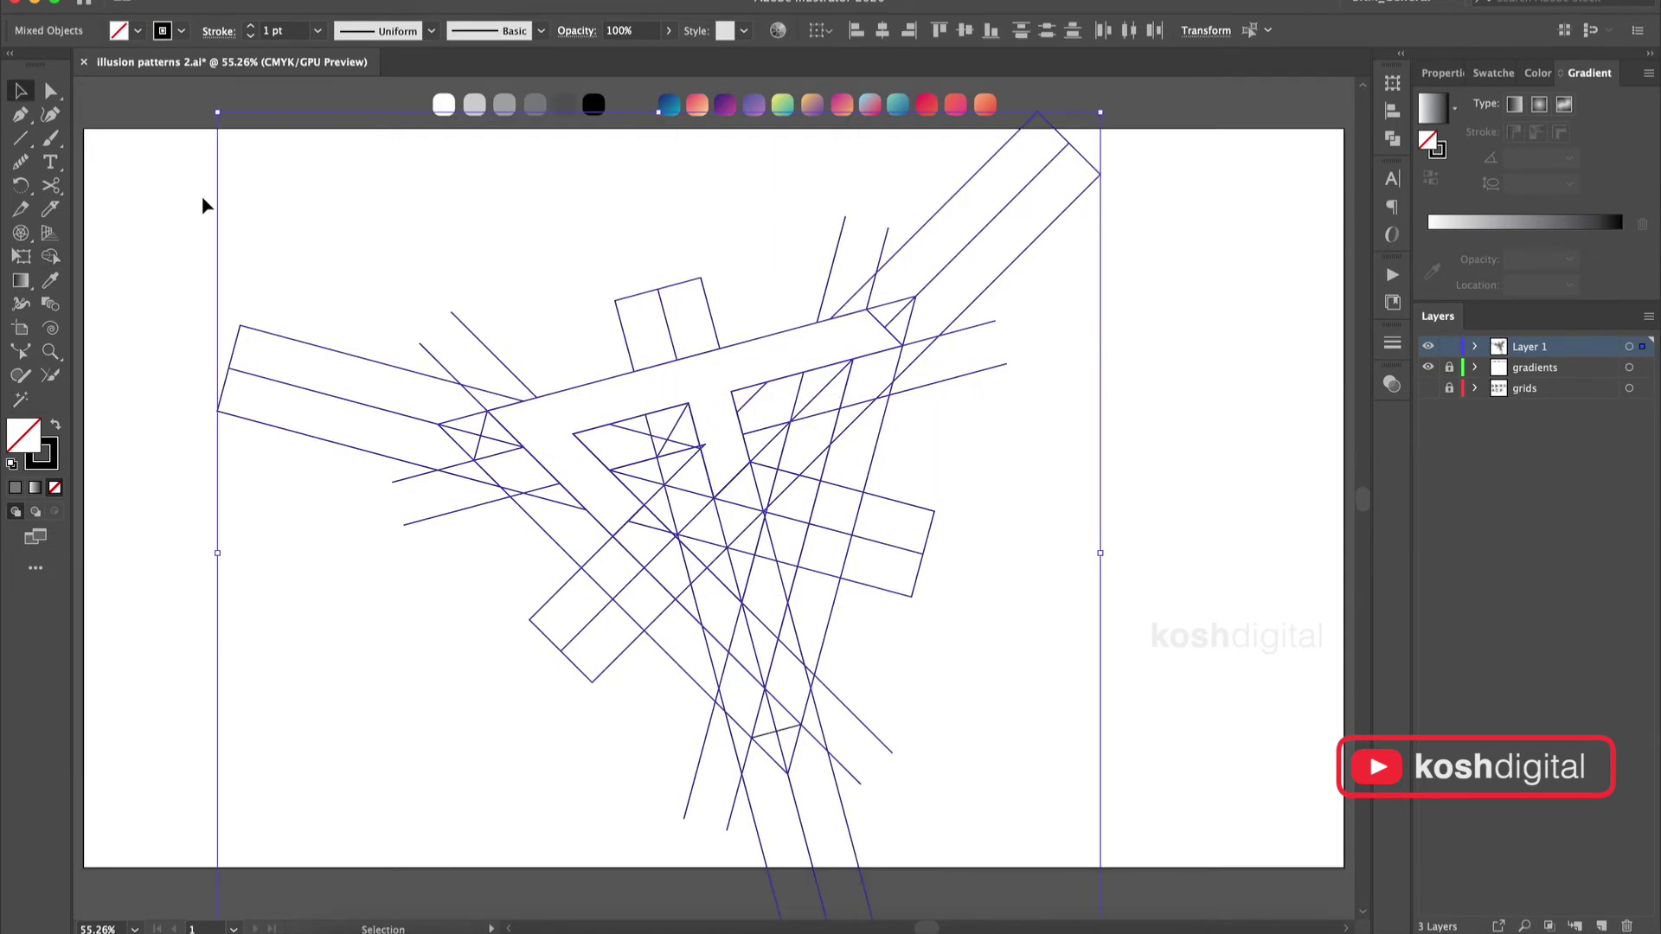
left_click(50, 257)
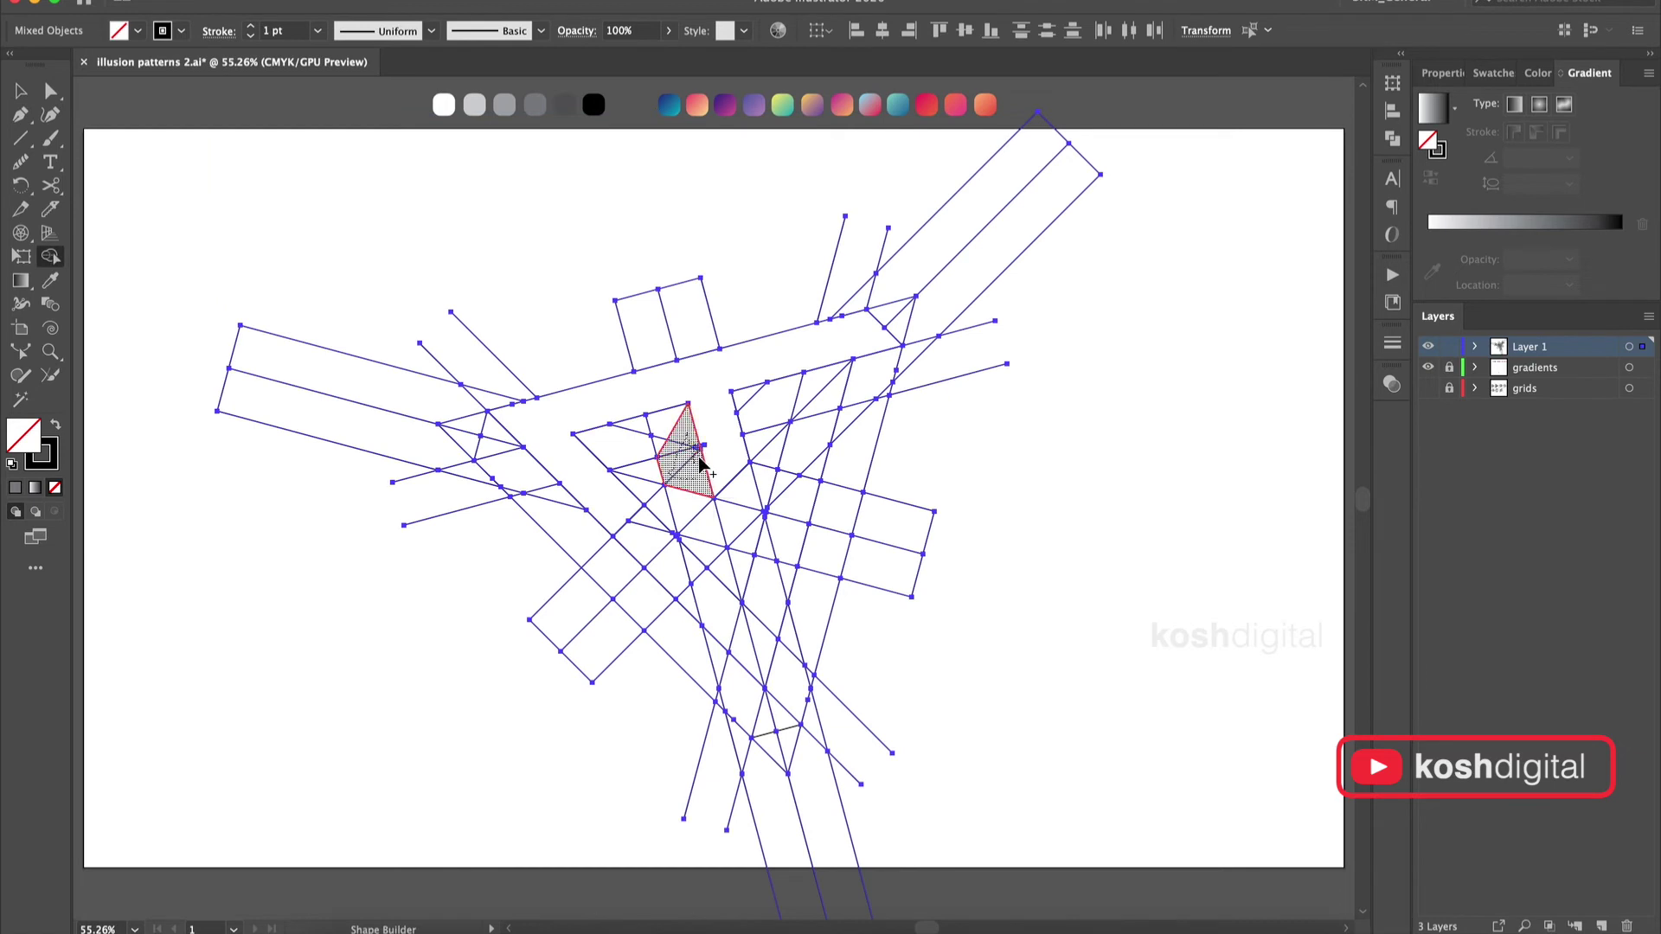
left_click_drag(640, 438, 960, 342)
key("v")
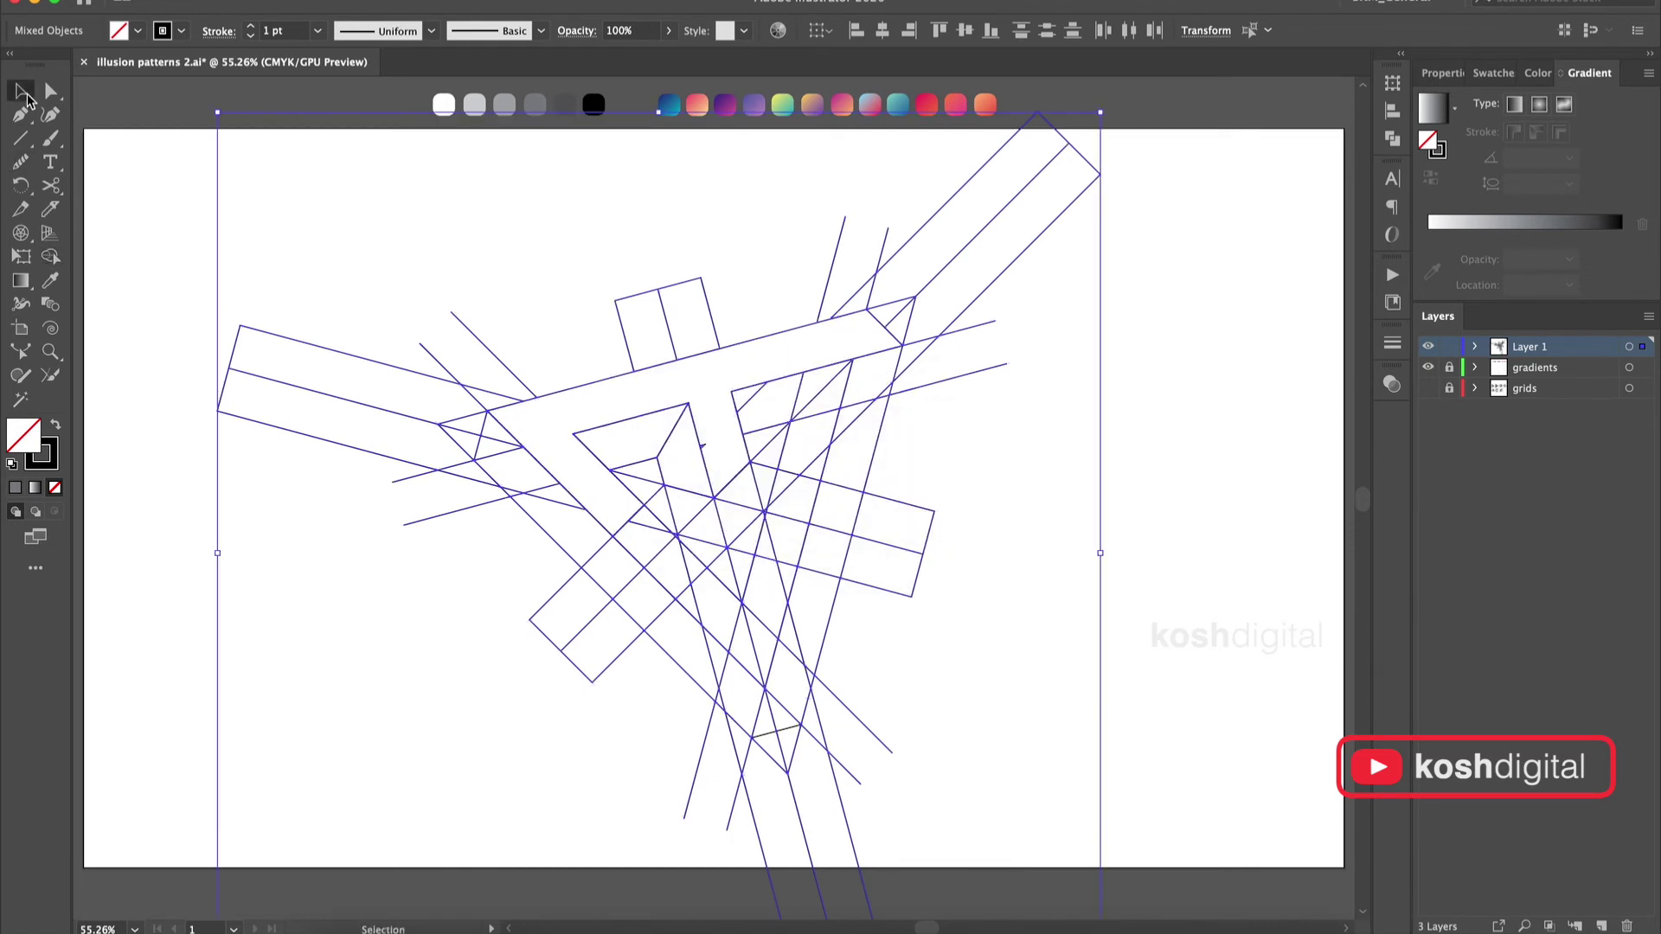
left_click(744, 421)
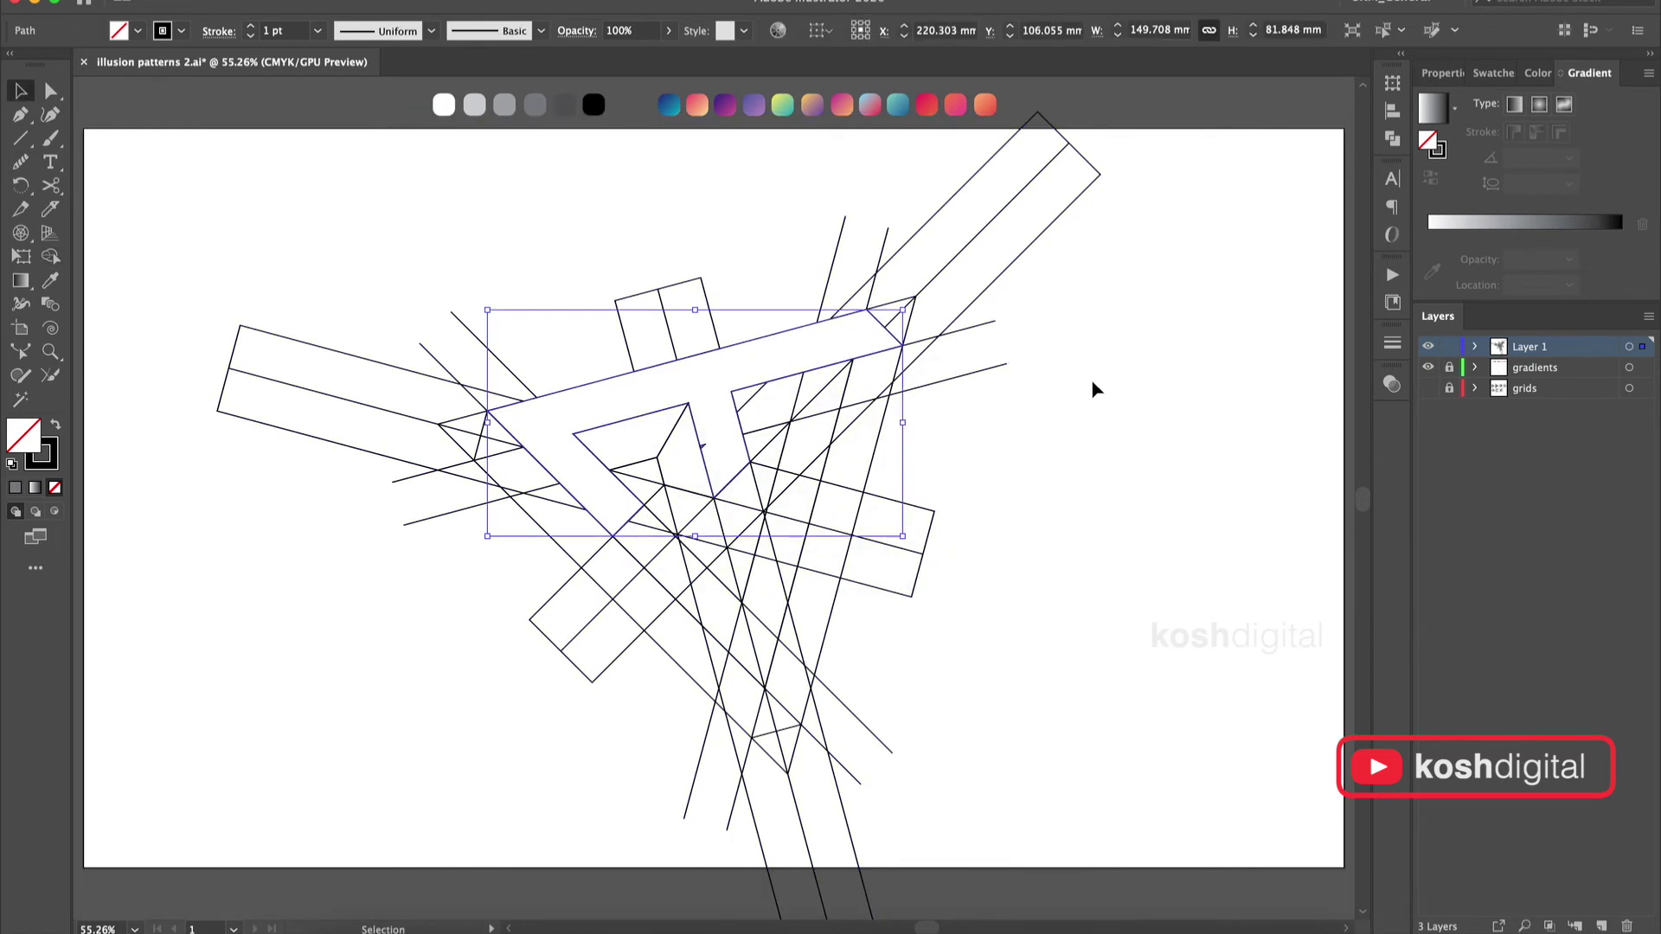
key("ctrl+a")
key("shift+m")
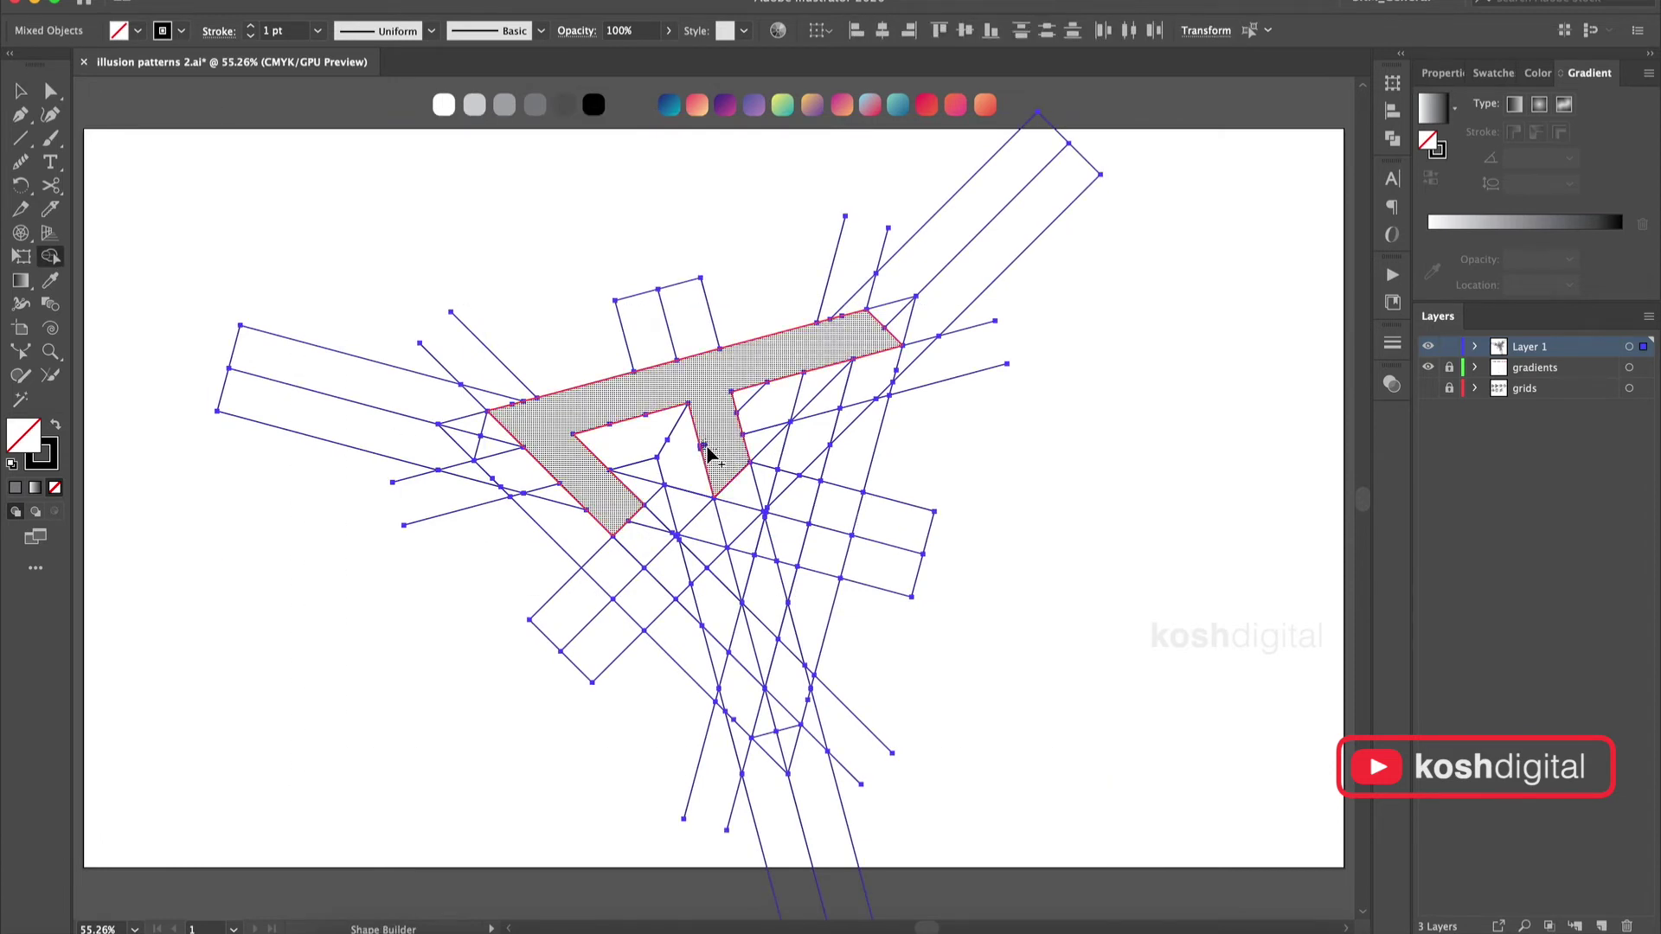
Rotate copies of the band and its inner faces by 120° around the centre to complete the three-sided figure.
left_click(20, 185)
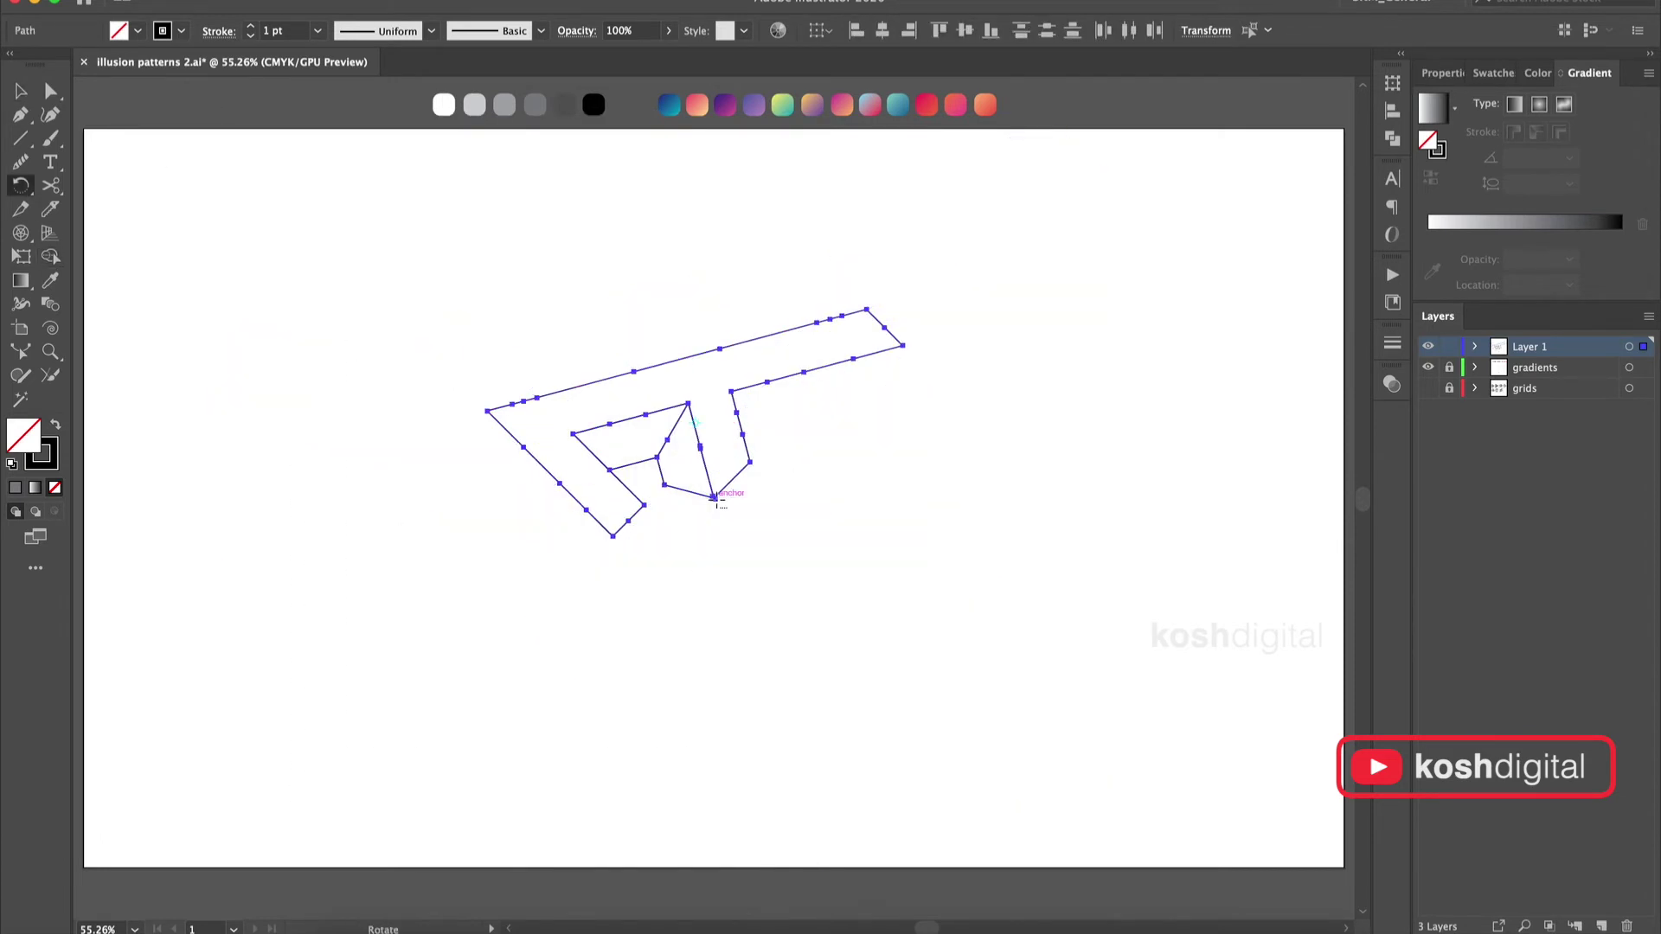
left_click(714, 499, "alt")
left_click_drag(184, 663, 142, 663)
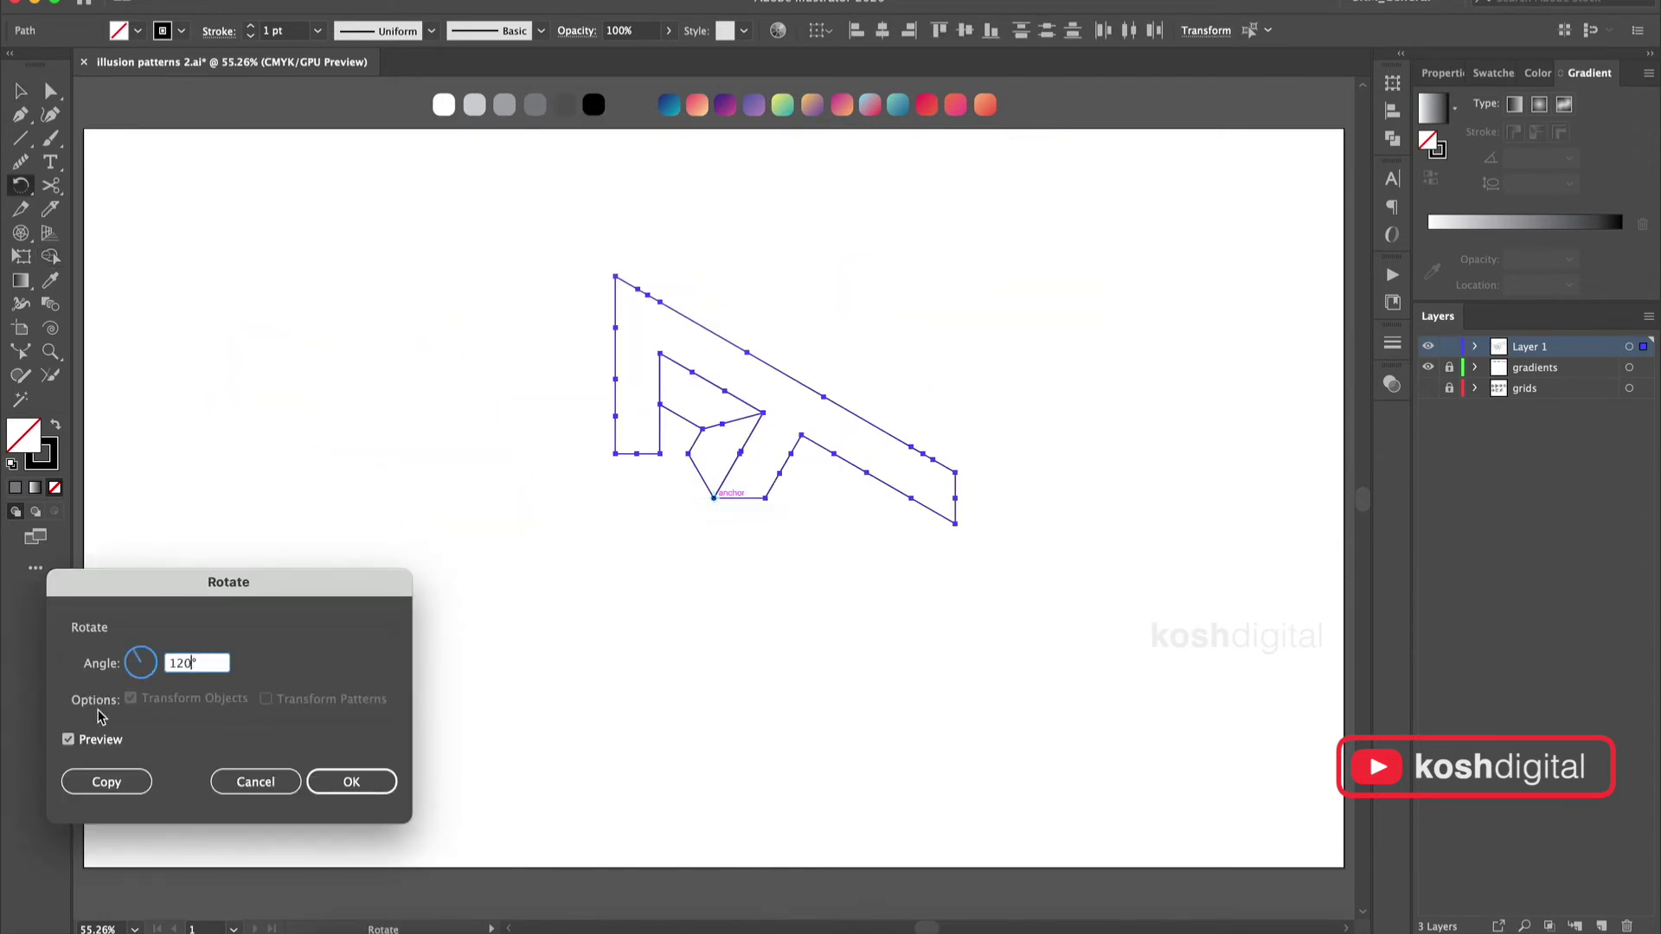
left_click(106, 781)
key("Return")
left_click(112, 782)
left_click(19, 93)
left_click(1202, 553)
Fill the upper band with dark grey, the lower-left band with medium-dark grey and the right band with medium grey.
left_click(560, 482)
left_click(50, 280)
left_click(563, 104)
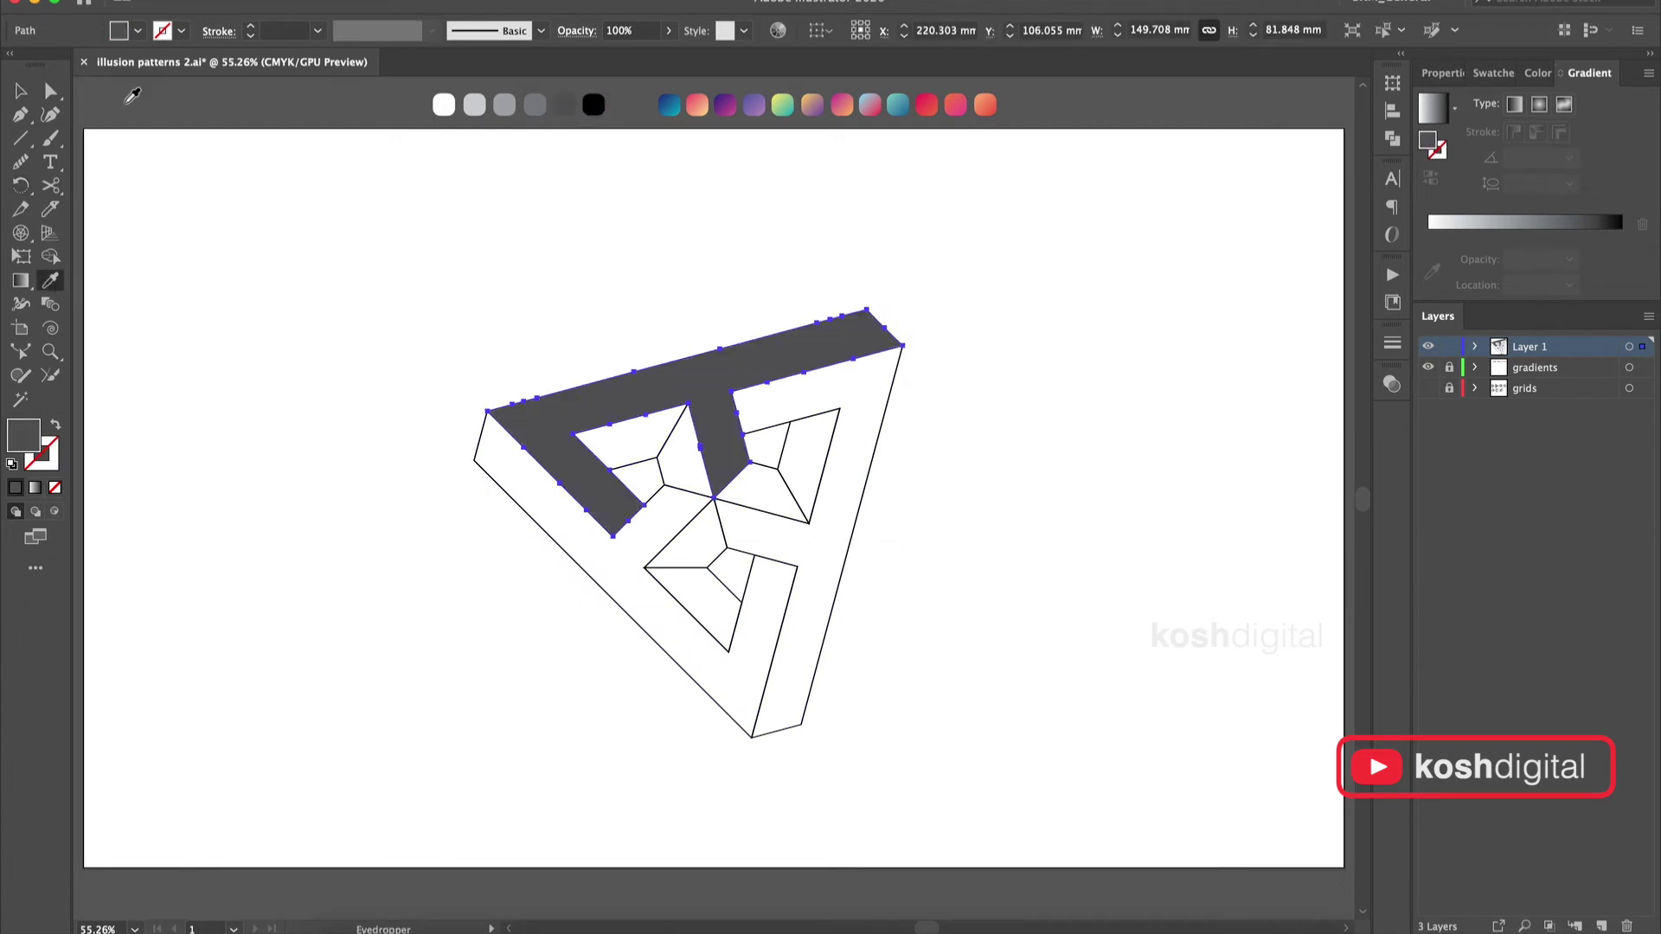
left_click(21, 91)
left_click(1004, 521)
left_click(653, 640)
key("i")
left_click(535, 104)
left_click(857, 515, "super")
left_click(505, 105)
Fill the right inner face of the upper-right opening with the medium-dark grey of the lower-left band.
left_click(934, 429, "super")
left_click(837, 344, "super")
left_click(474, 104)
left_click(564, 104)
left_click(761, 260, "super")
left_click(792, 446, "super")
left_click(768, 597)
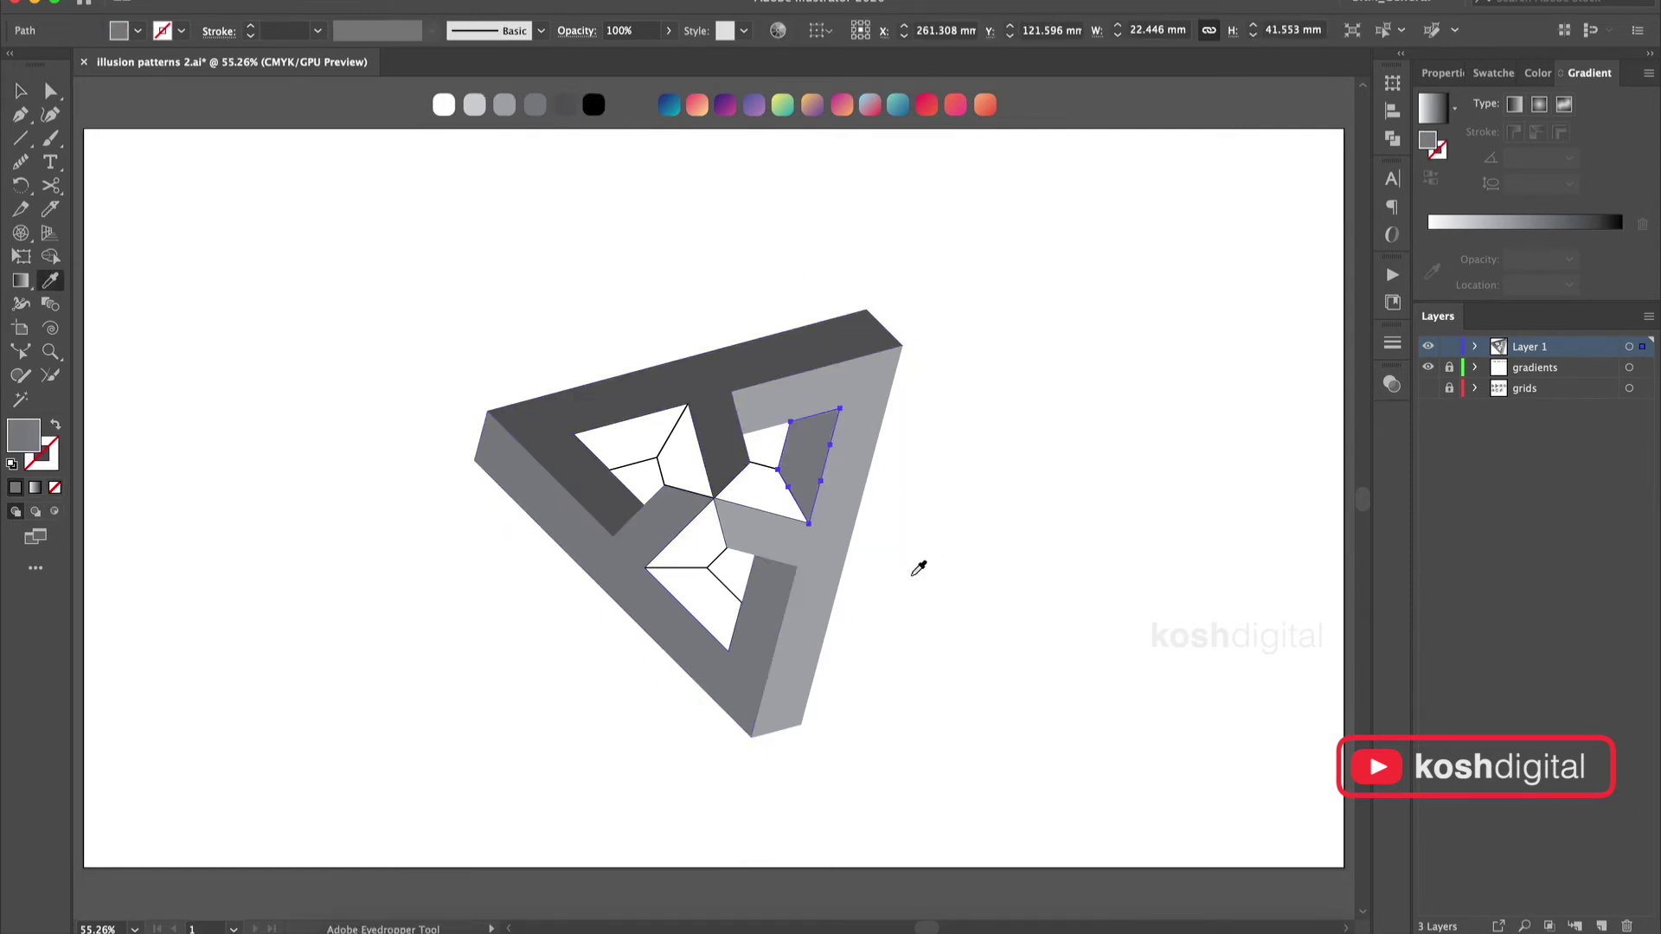
Fill the lower-left inner face of the lower opening with the dark grey of the upper band.
key("v")
left_click(724, 590)
key("i")
left_click(620, 506)
left_click(975, 543, "super")
Fill the two inner faces of the upper-left opening with the medium grey of the right band.
left_click(641, 461, "super")
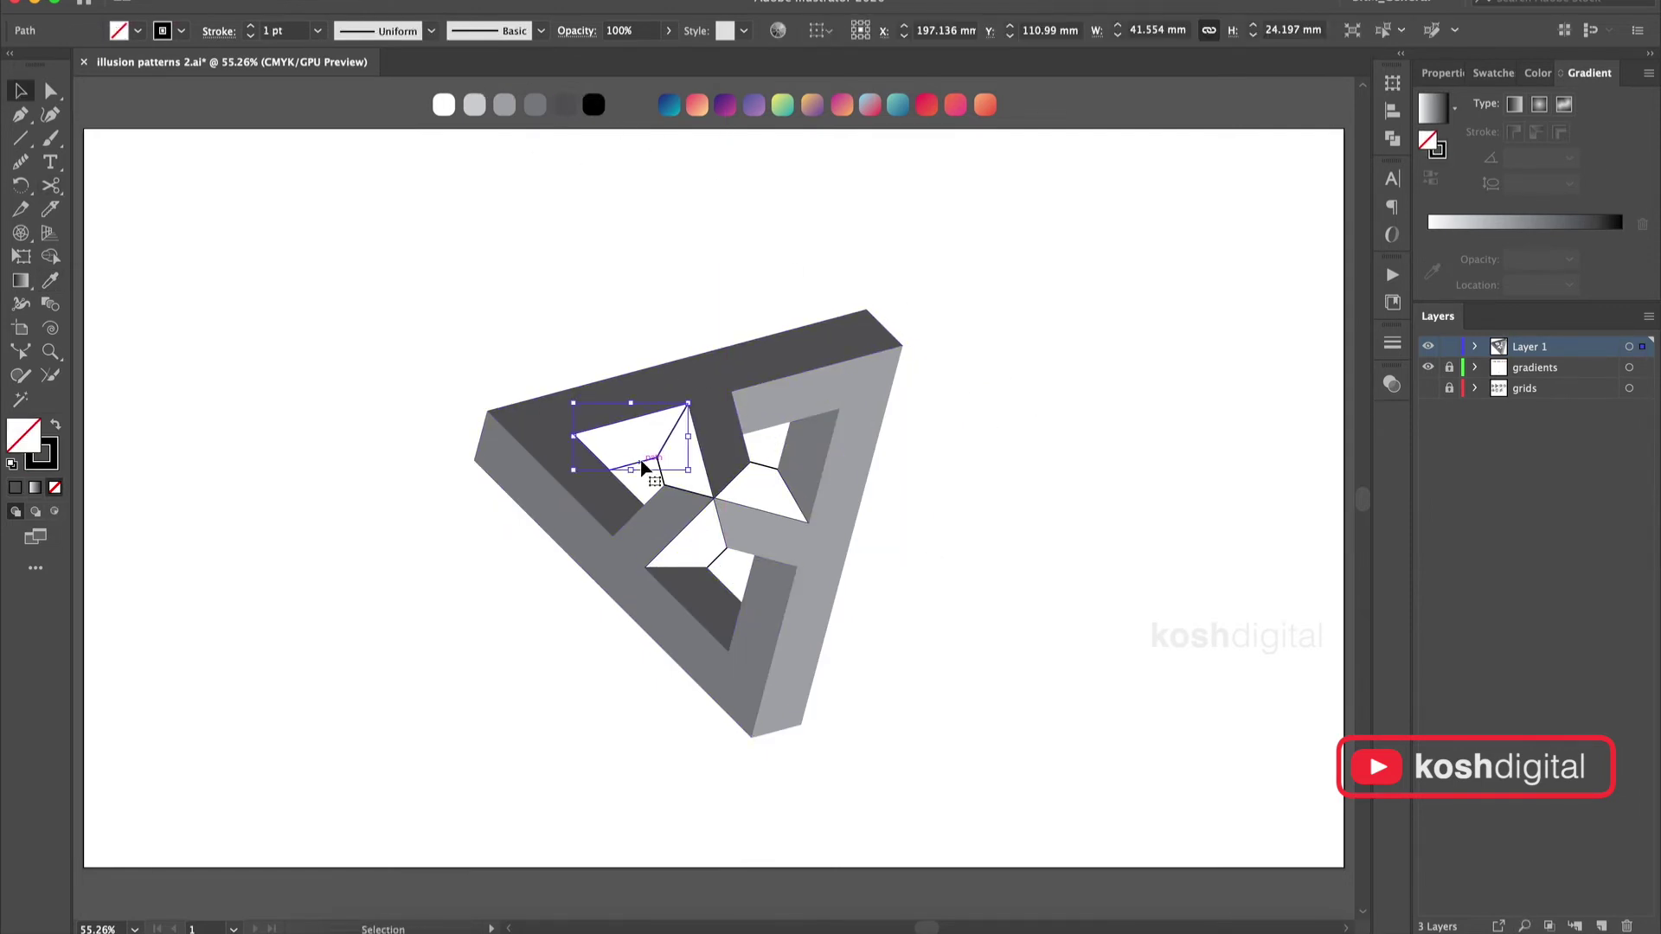
left_click(828, 591)
left_click(670, 467, "ctrl")
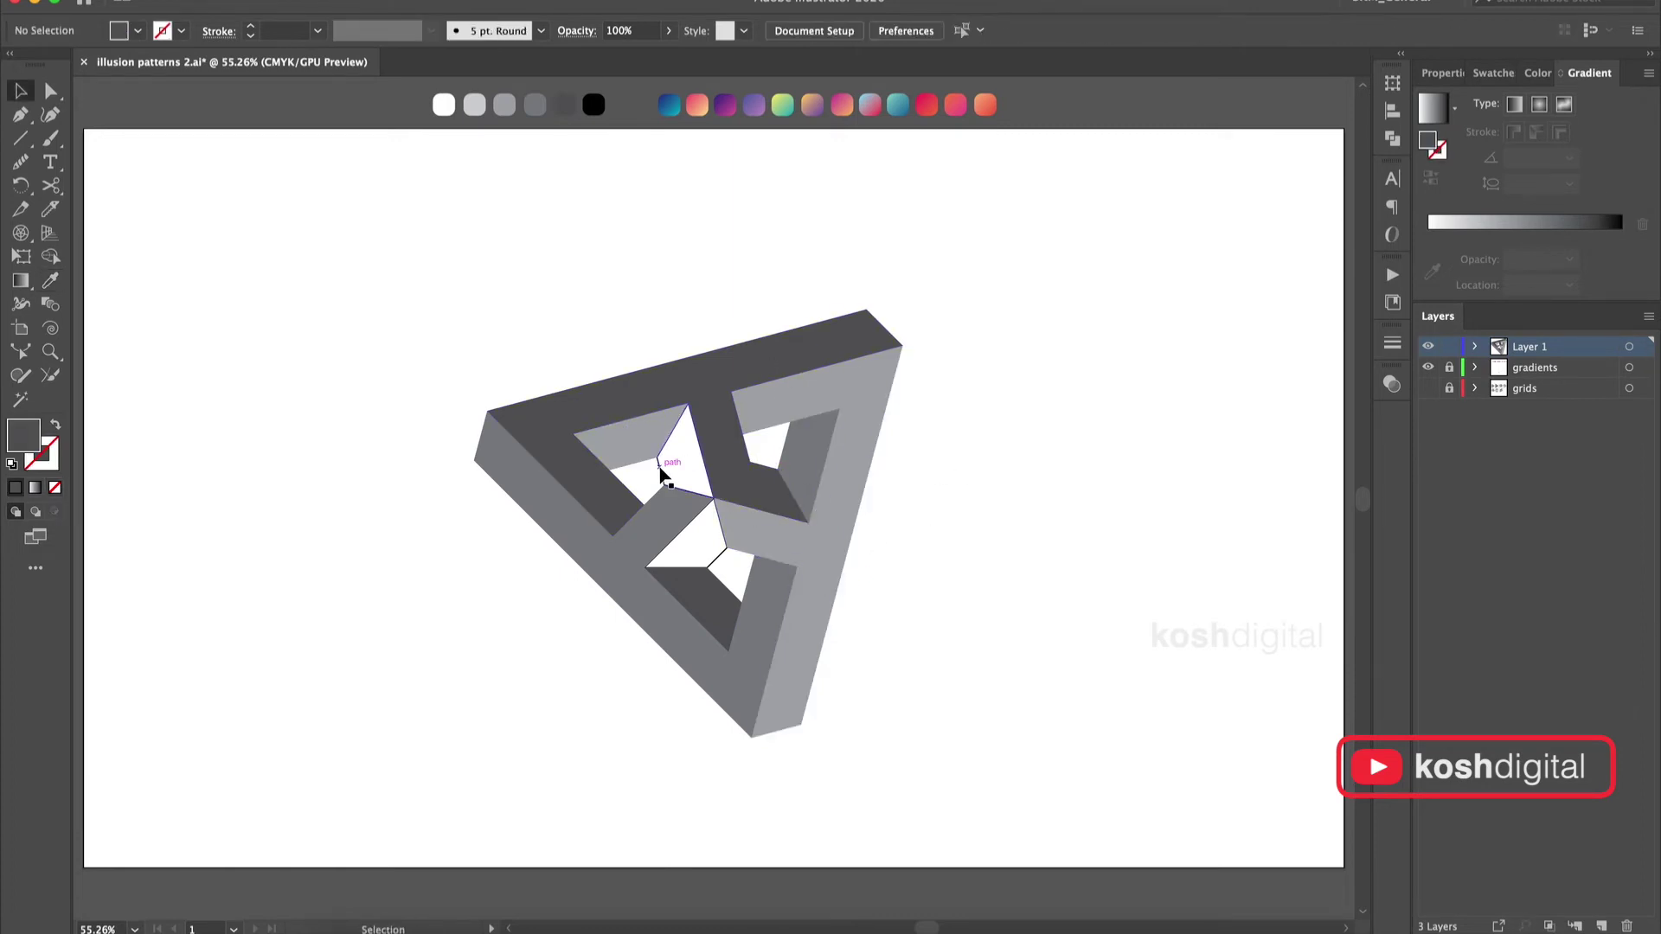
left_click(624, 426)
Fill the upper inner face of the lower opening with grey sampled from the adjoining parts of the figure.
left_click(719, 572, "ctrl")
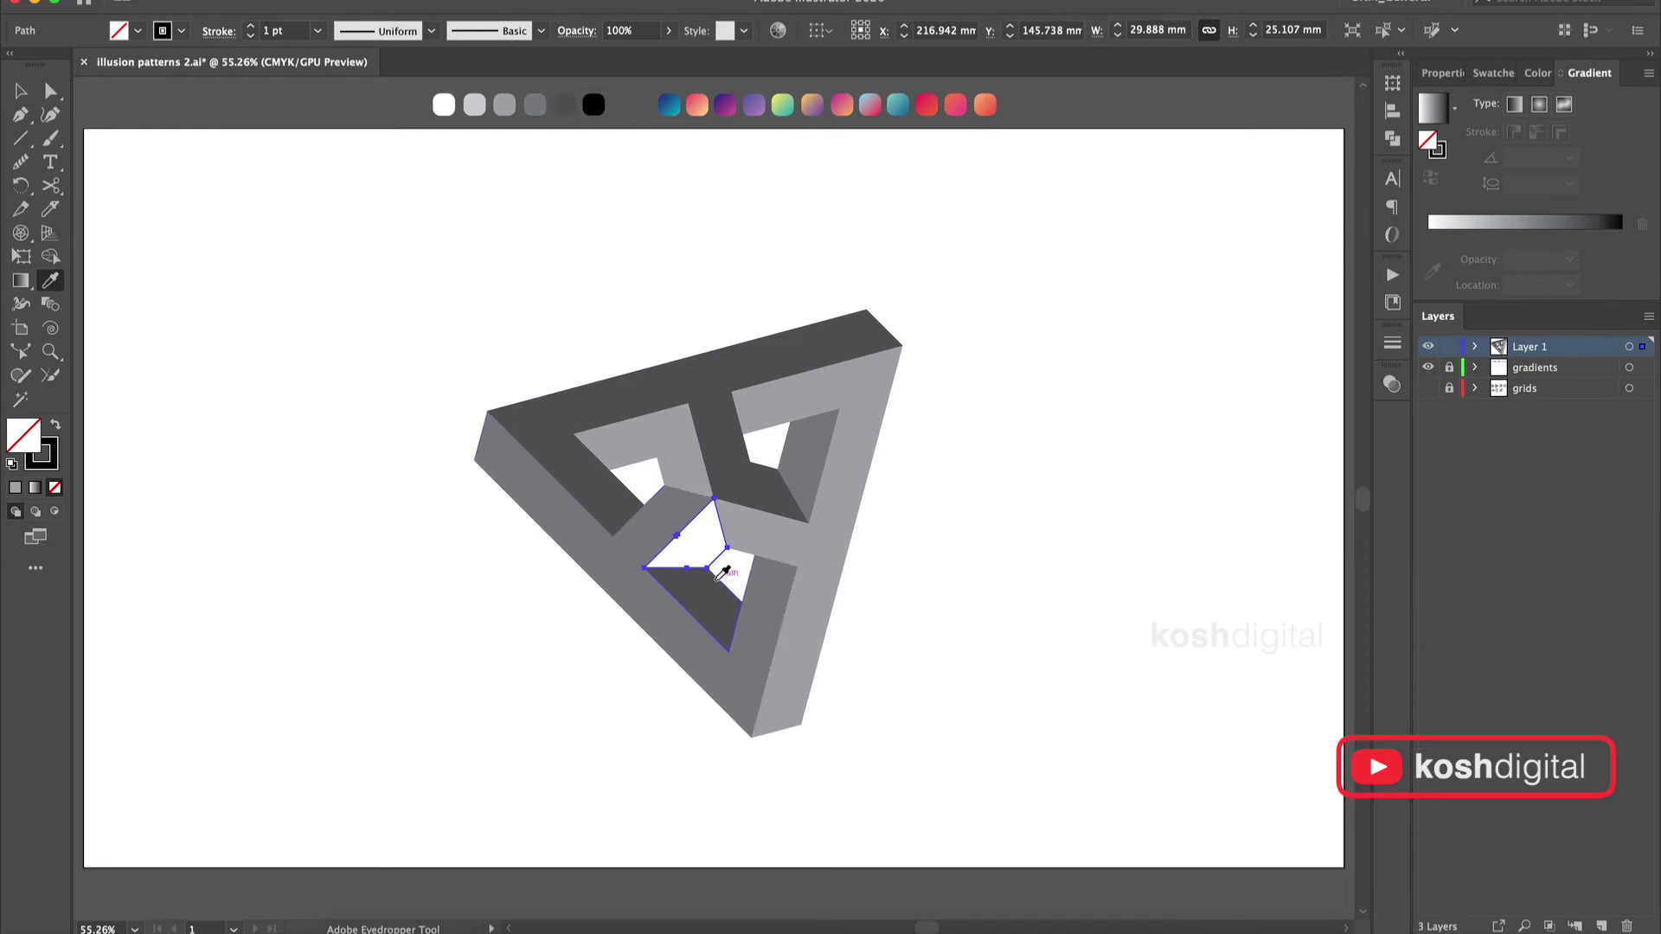
left_click(686, 511)
key("v")
left_click(996, 531)
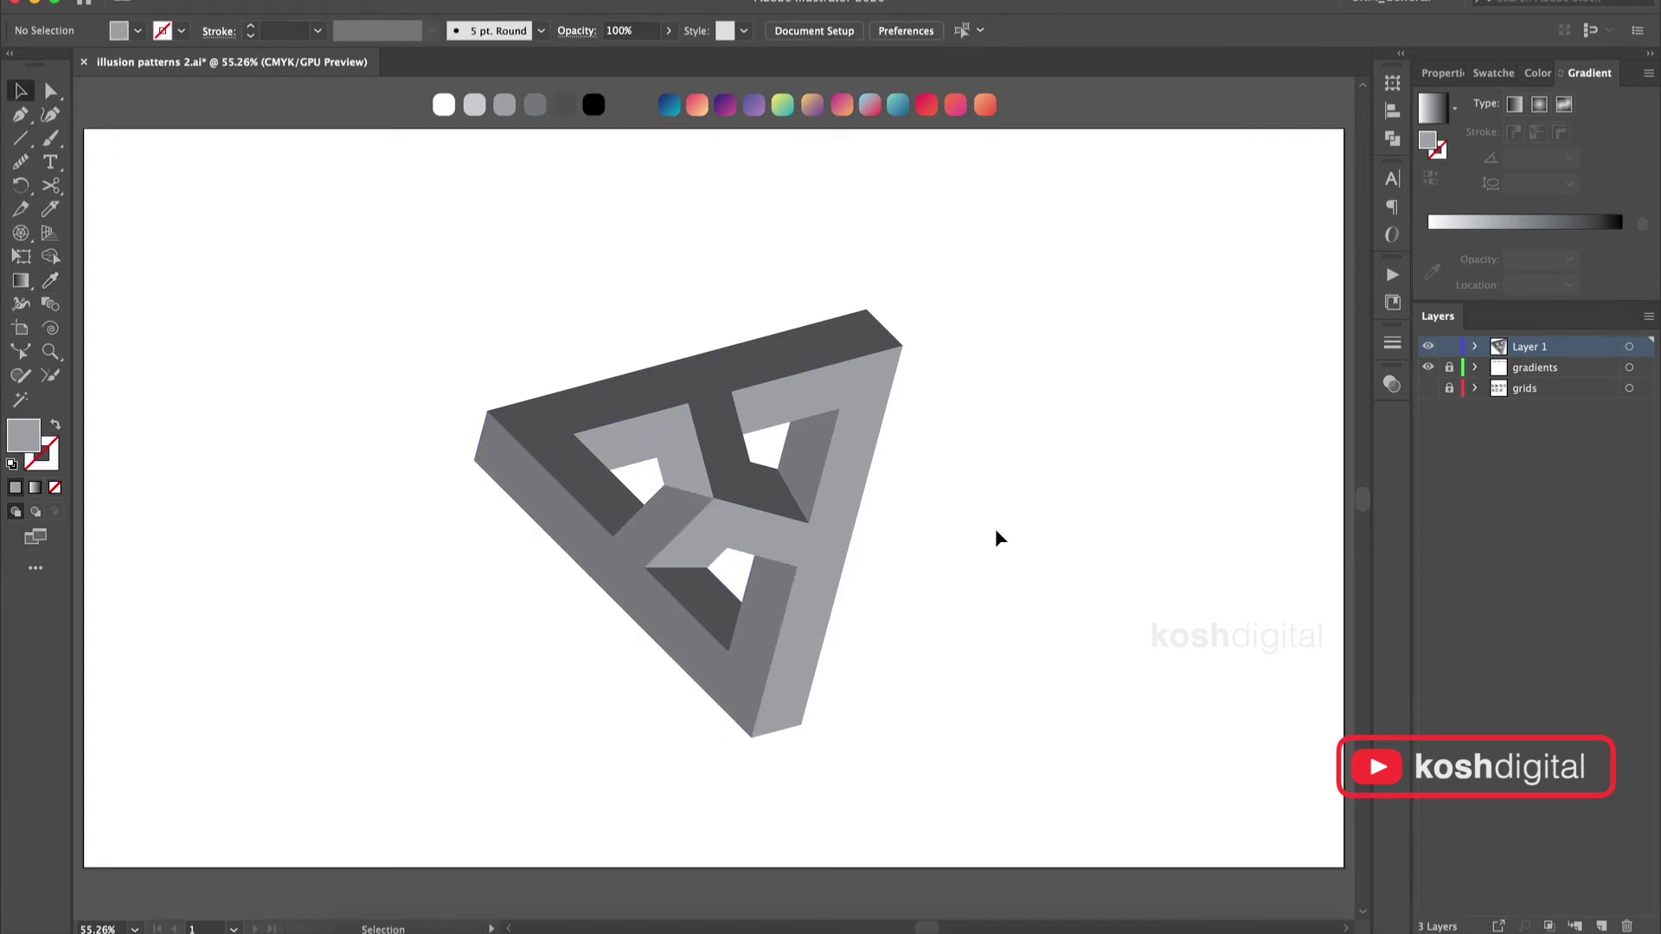
key("i")
left_click(671, 519)
key("v")
left_click(1076, 519)
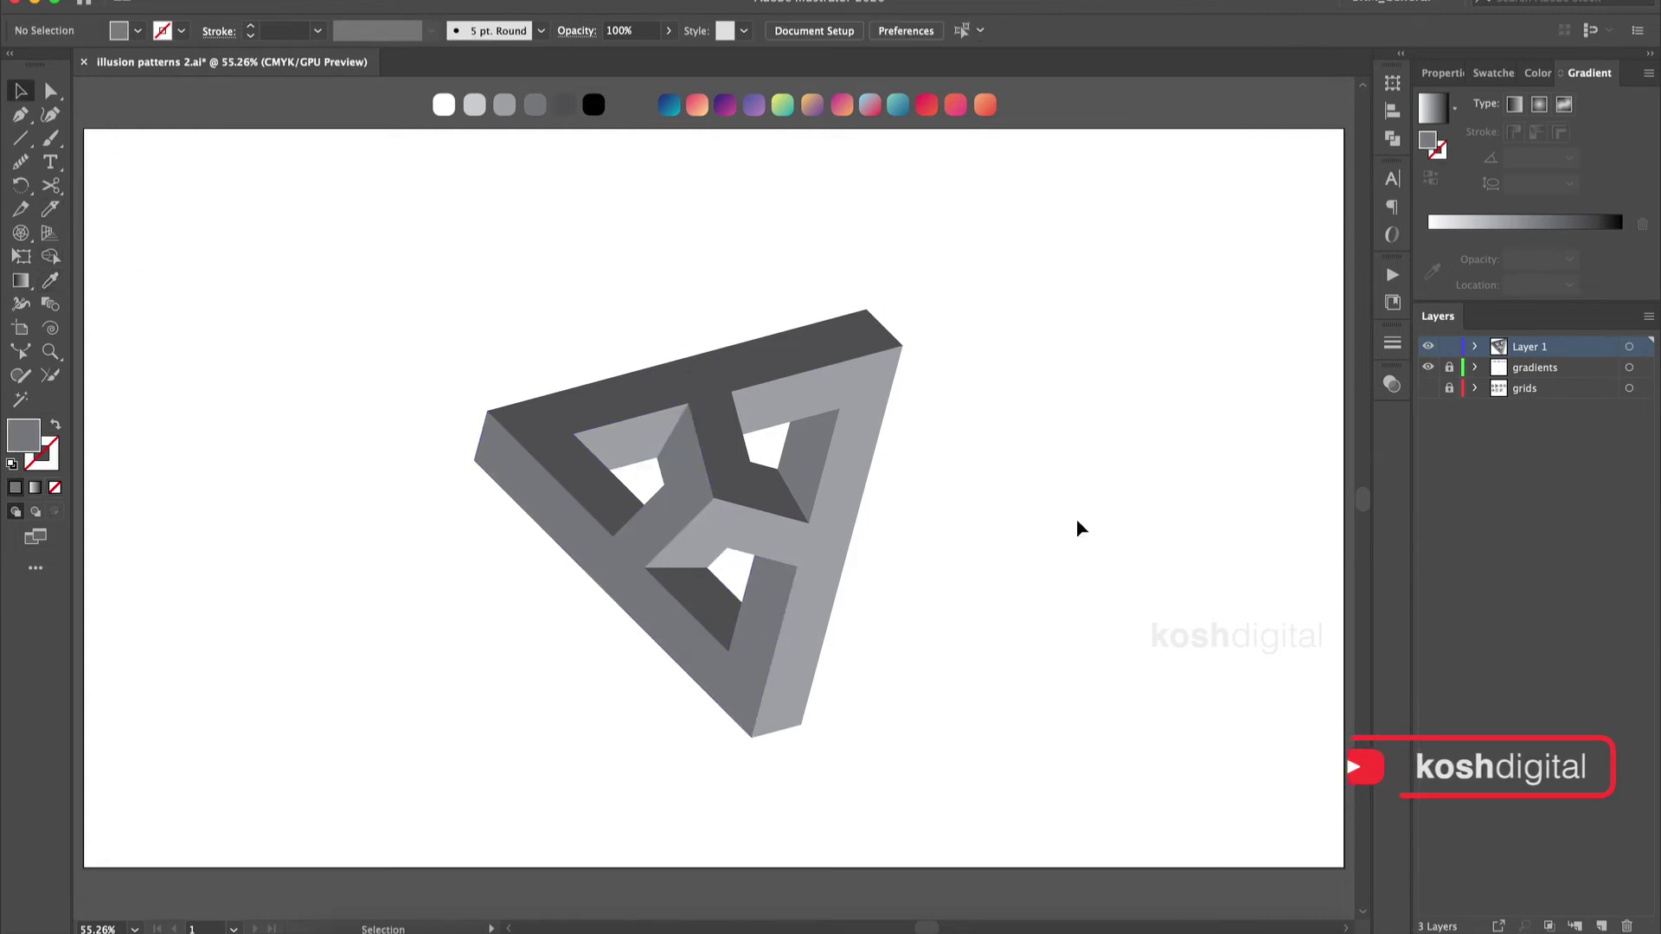
Select the shapes of the finished triangle figure and change their stroke weight.
left_click_drag(981, 698, 605, 390)
left_click(318, 30)
left_click(344, 53)
left_click(1037, 485)
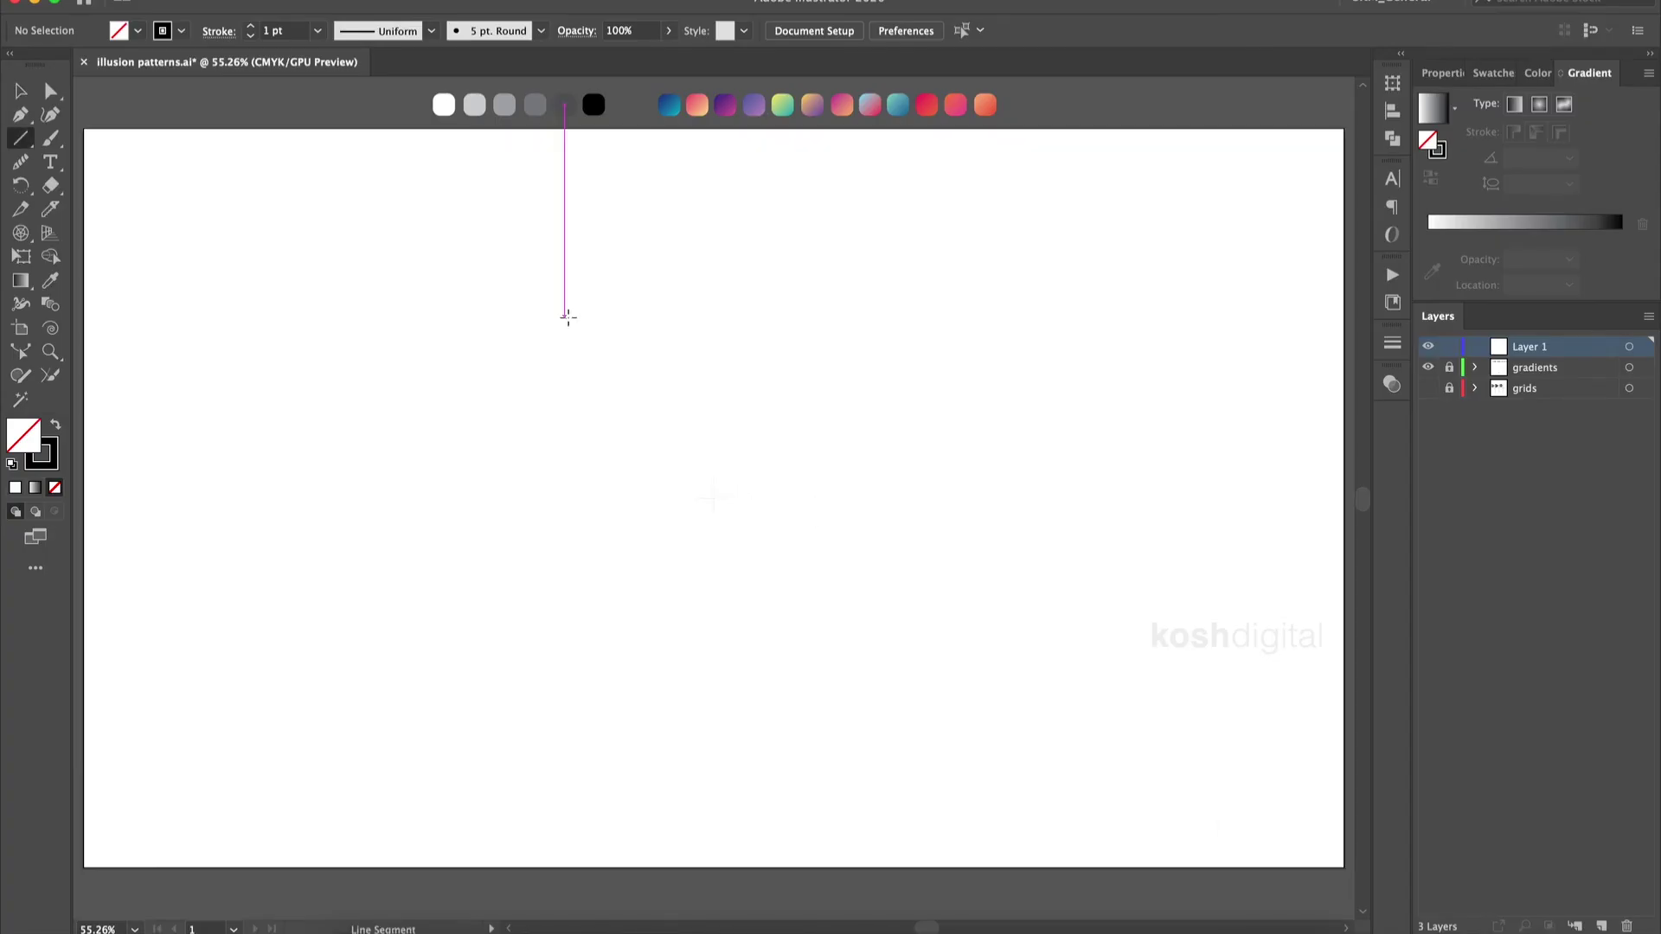
Draw a vertical line about 157 mm long to the left of the artboard's centre mark.
left_click_drag(574, 279, 588, 714)
key("v")
key("super+shift+a")
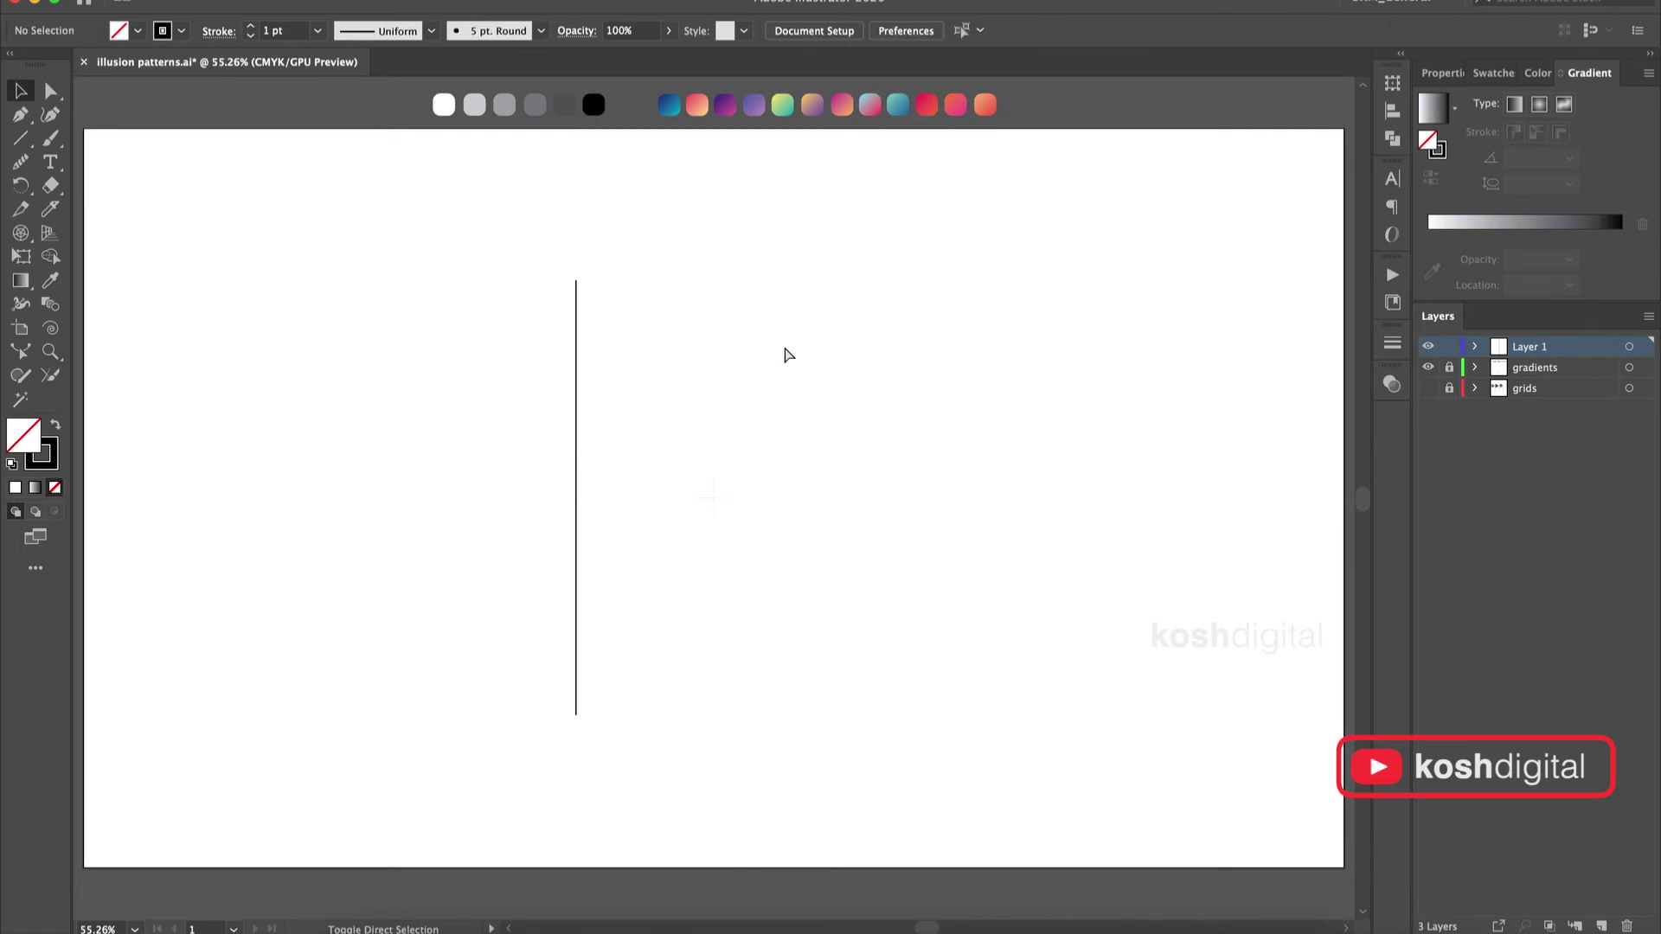
Apply an Offset Path of -20 mm to the vertical line and expand its appearance into a separate rectangle.
key("super+a")
left_click(350, 1)
mouse_move(409, 2)
mouse_move(450, 192)
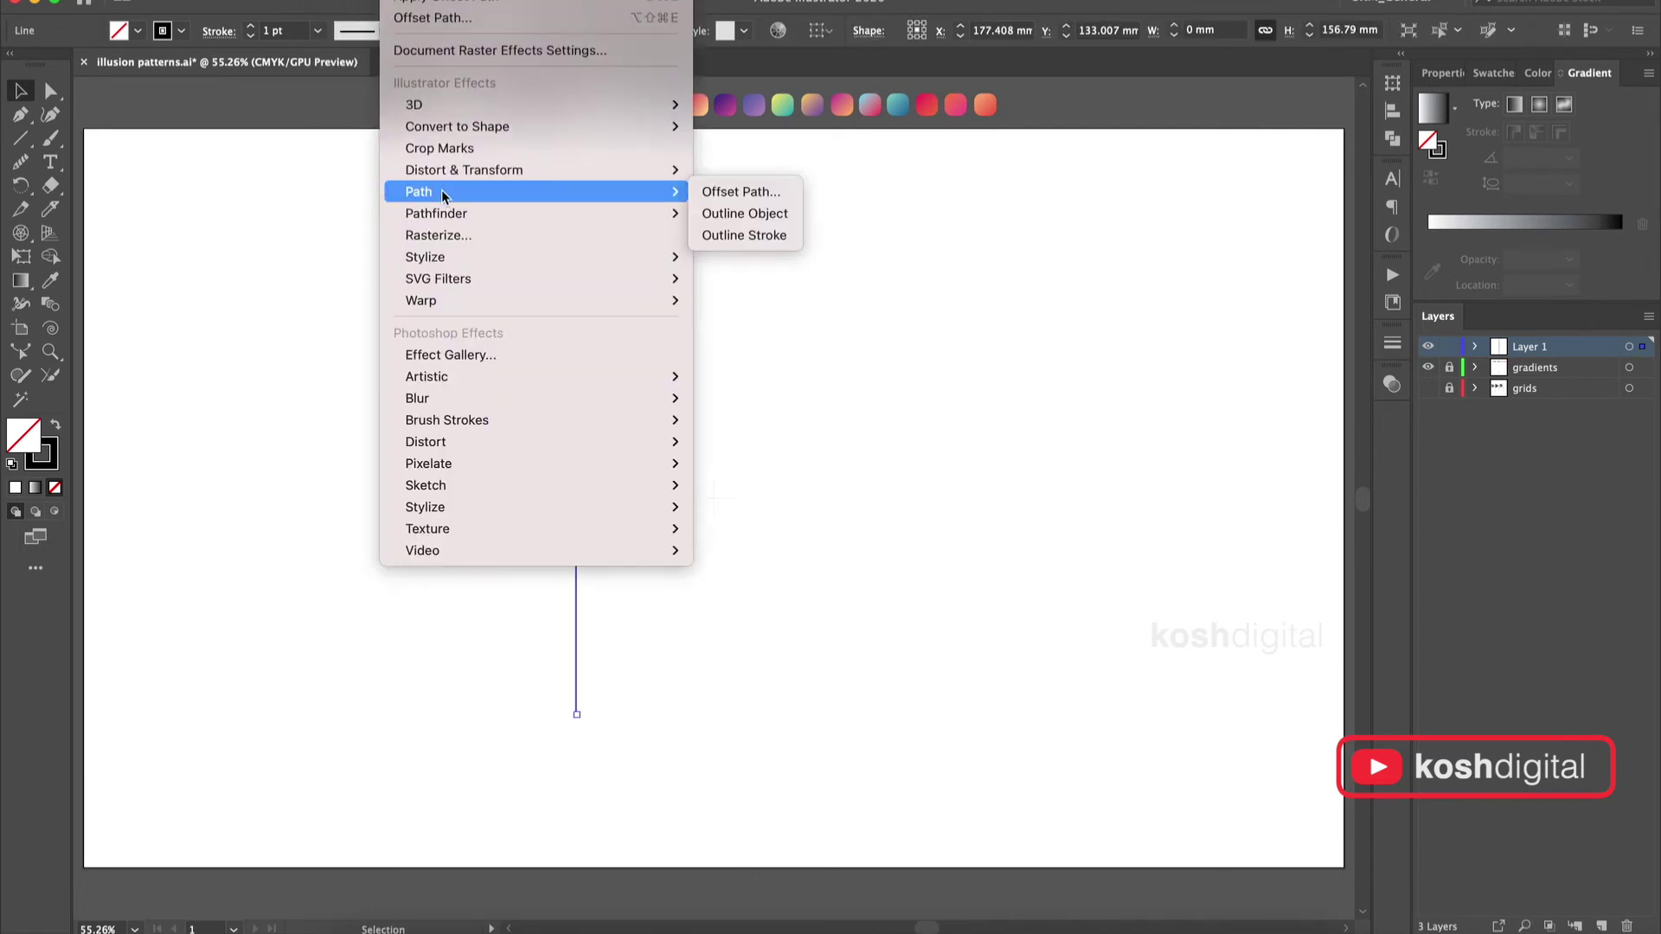
left_click(741, 194)
left_click(615, 794)
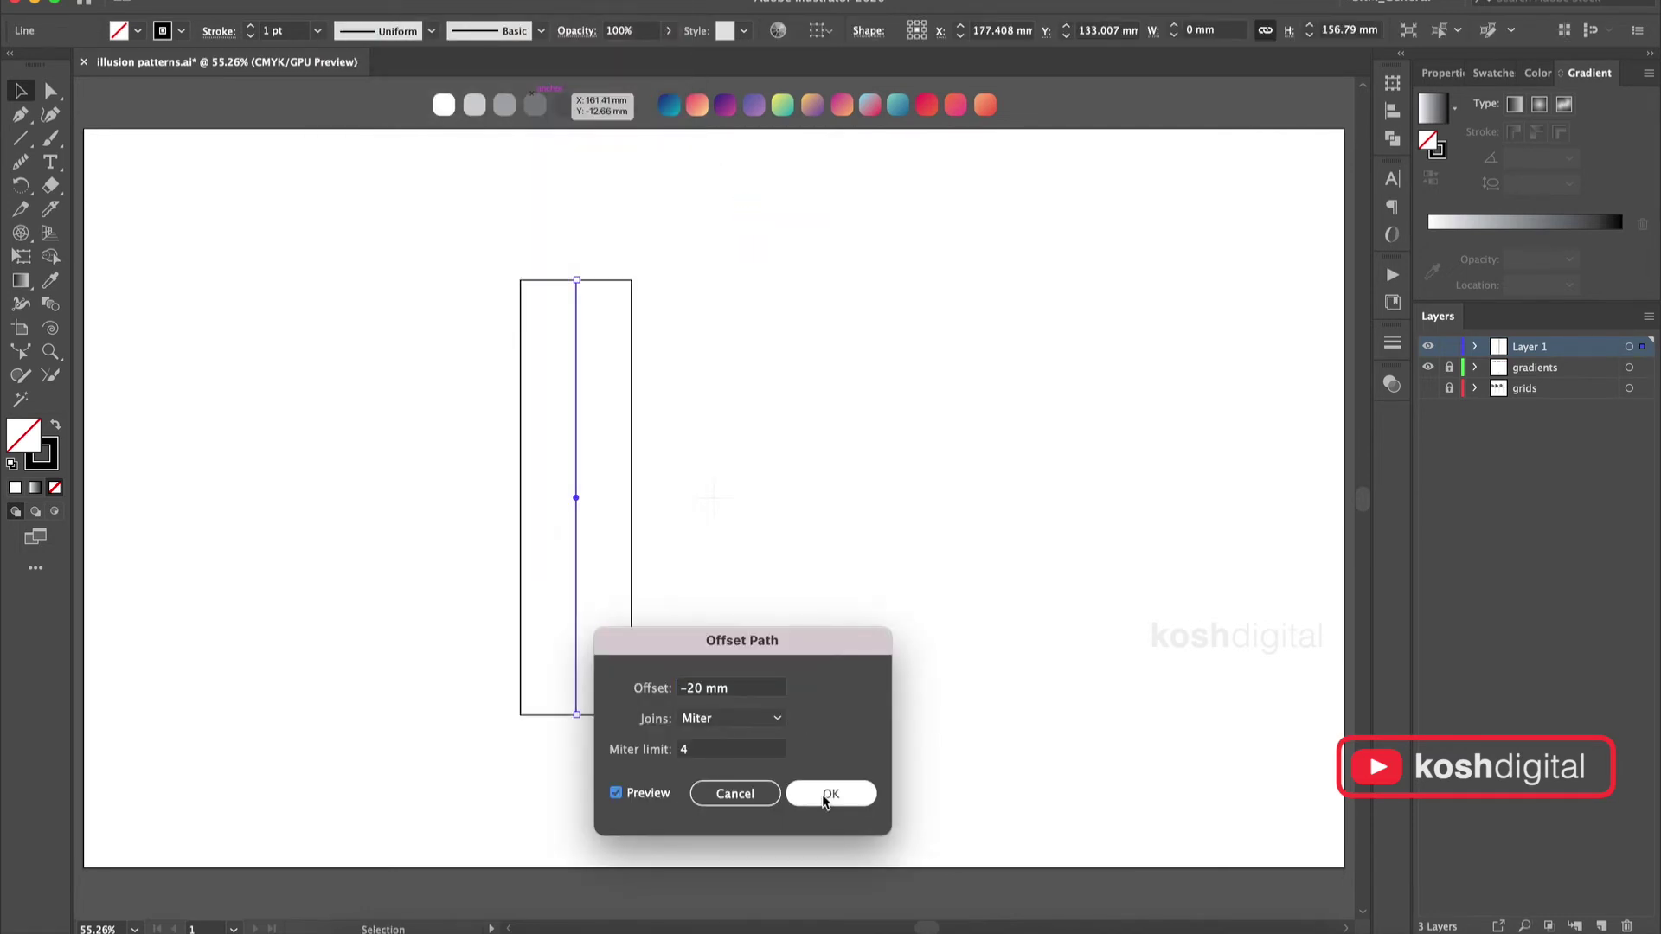
left_click(831, 793)
left_click(232, 0)
left_click(289, 234)
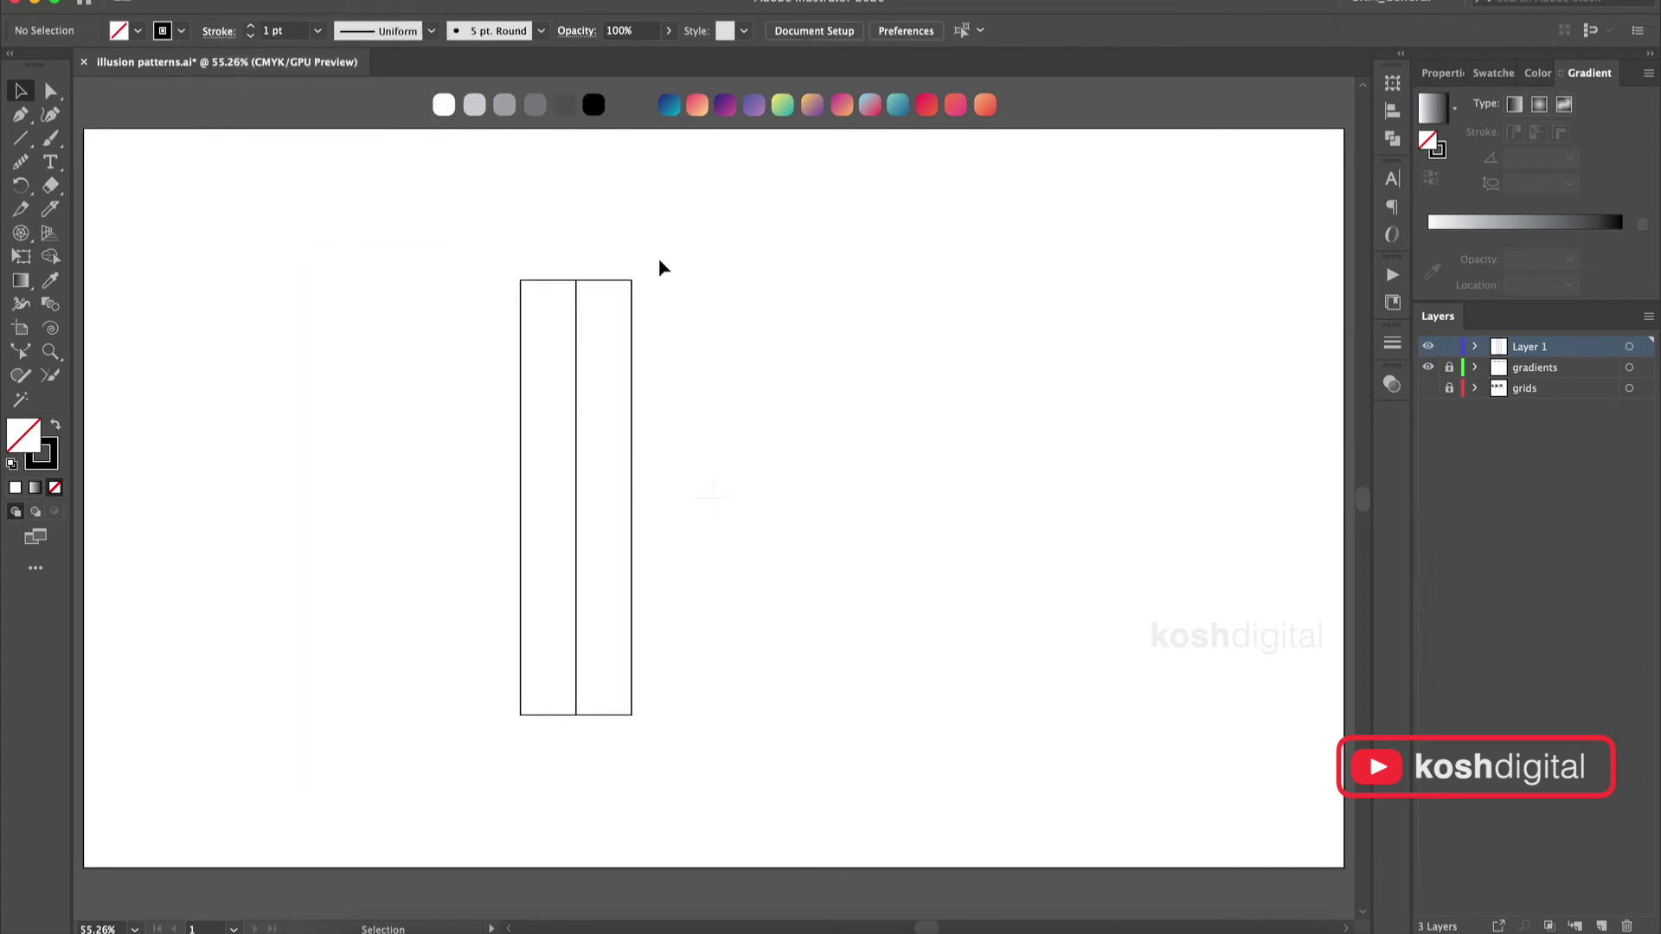
Delete the short end edges of the offset rectangle to keep only three parallel vertical lines.
key("a")
left_click_drag(613, 256, 603, 764)
key("Delete")
left_click(21, 90)
left_click(681, 273)
Rotate copies of the three vertical lines by 90° around the centre mark until all four sides are formed.
left_click_drag(448, 235, 449, 236)
left_click(714, 497, "alt")
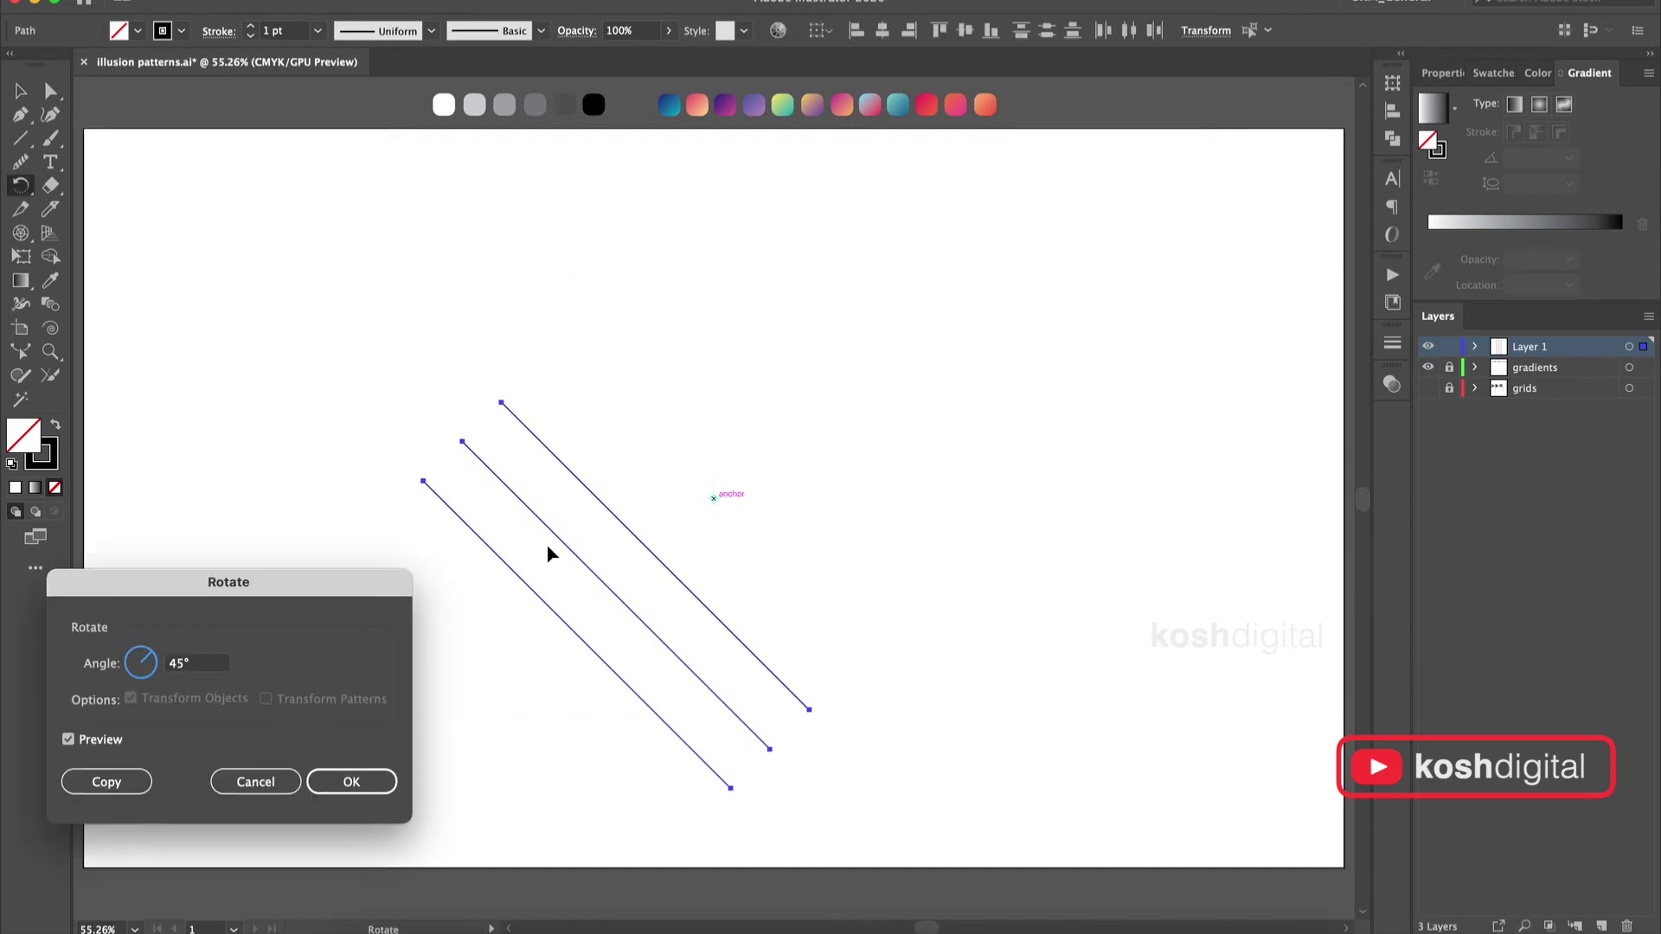
type("90")
left_click(104, 781)
key("super+d")
key("super+d")
Select all the crossing lines and split them into closed regions with Pathfinder Divide.
left_click_drag(482, 253, 974, 741)
left_click(1392, 139)
left_click(1155, 177)
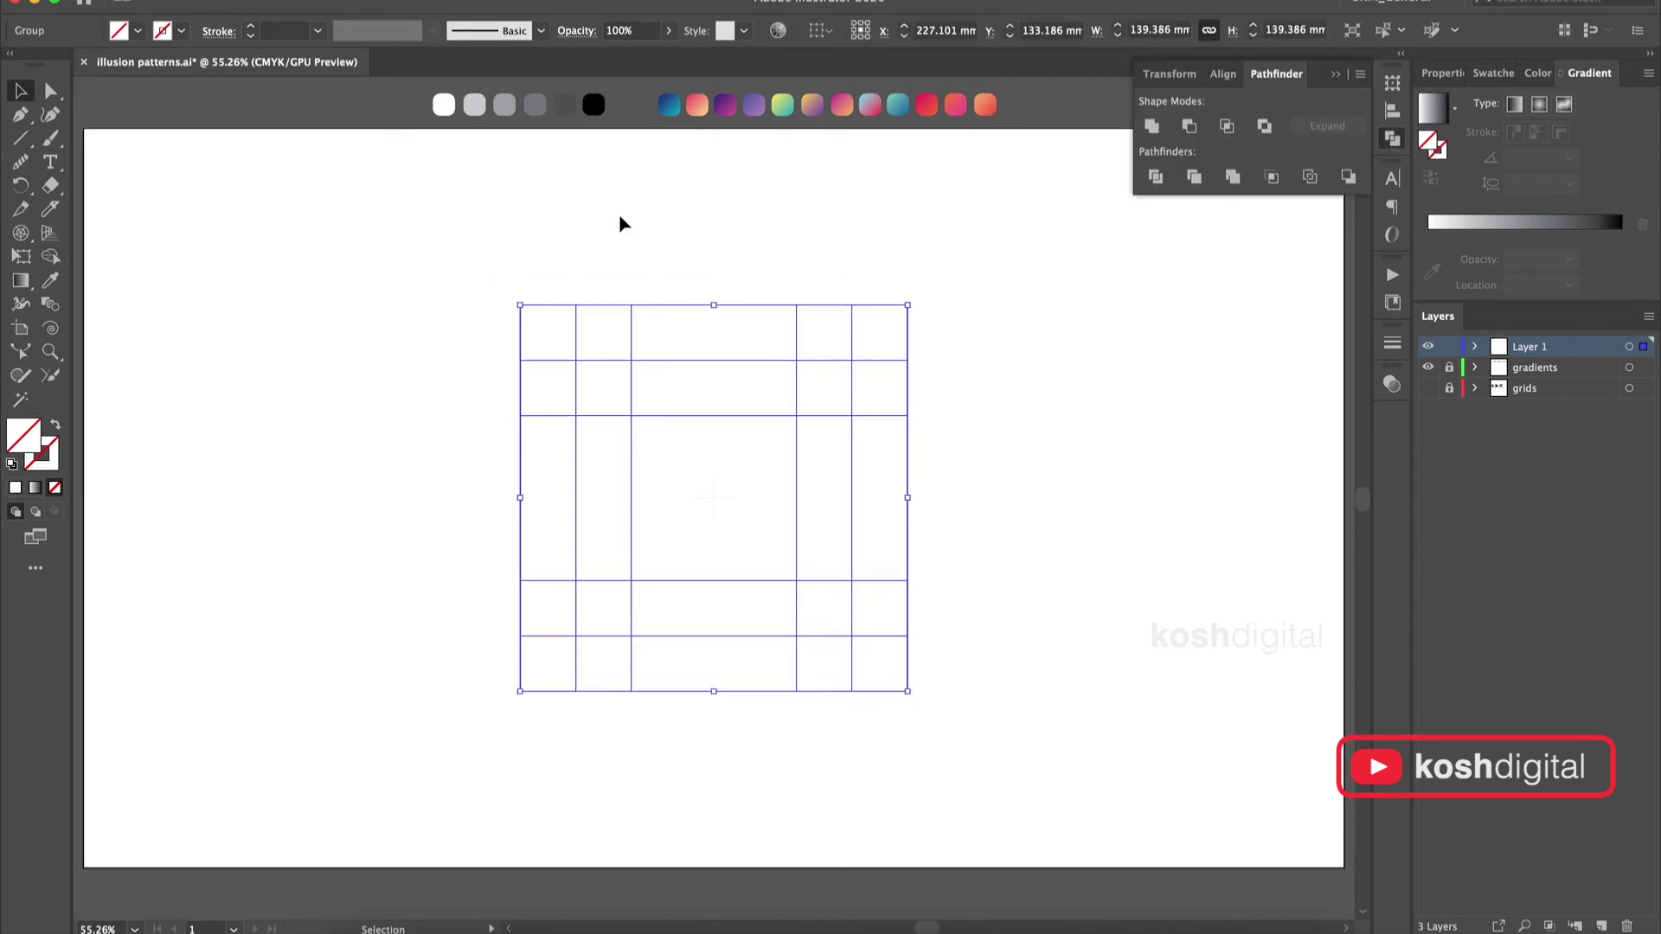
Give the divided square grid a black stroke and no fill.
left_click(12, 465)
left_click(54, 487)
left_click(122, 441)
left_click(1392, 138)
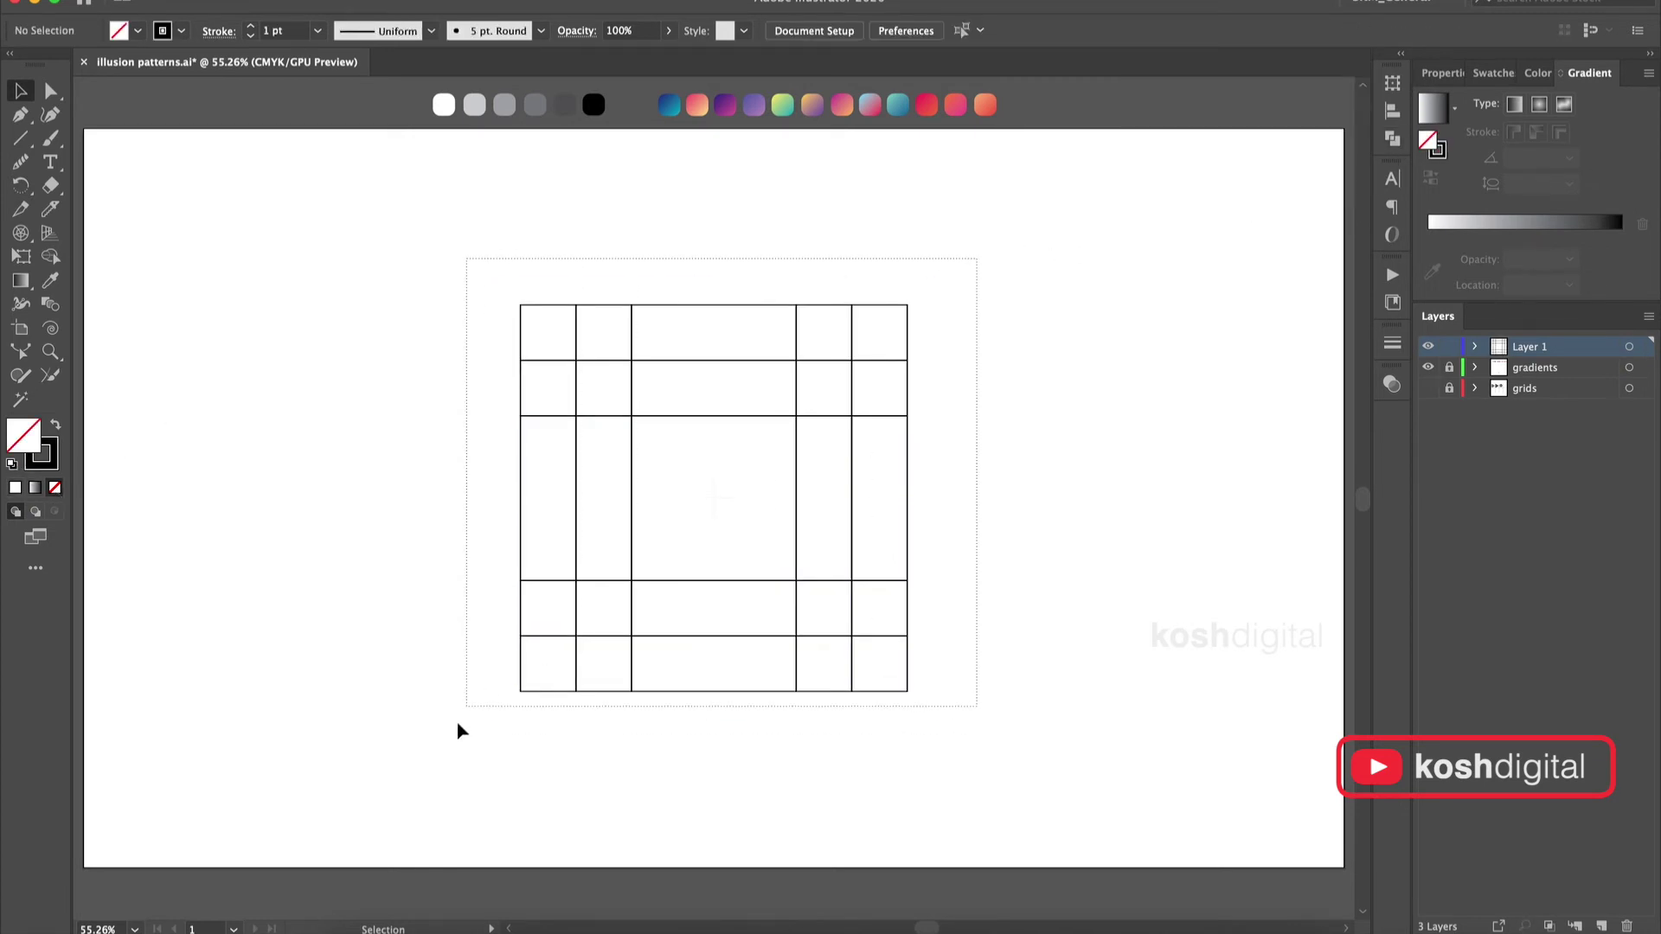
Rotate the square grid around the centre mark so it stands on one corner as a diamond.
left_click(632, 634)
key("r")
left_click(714, 499, "alt")
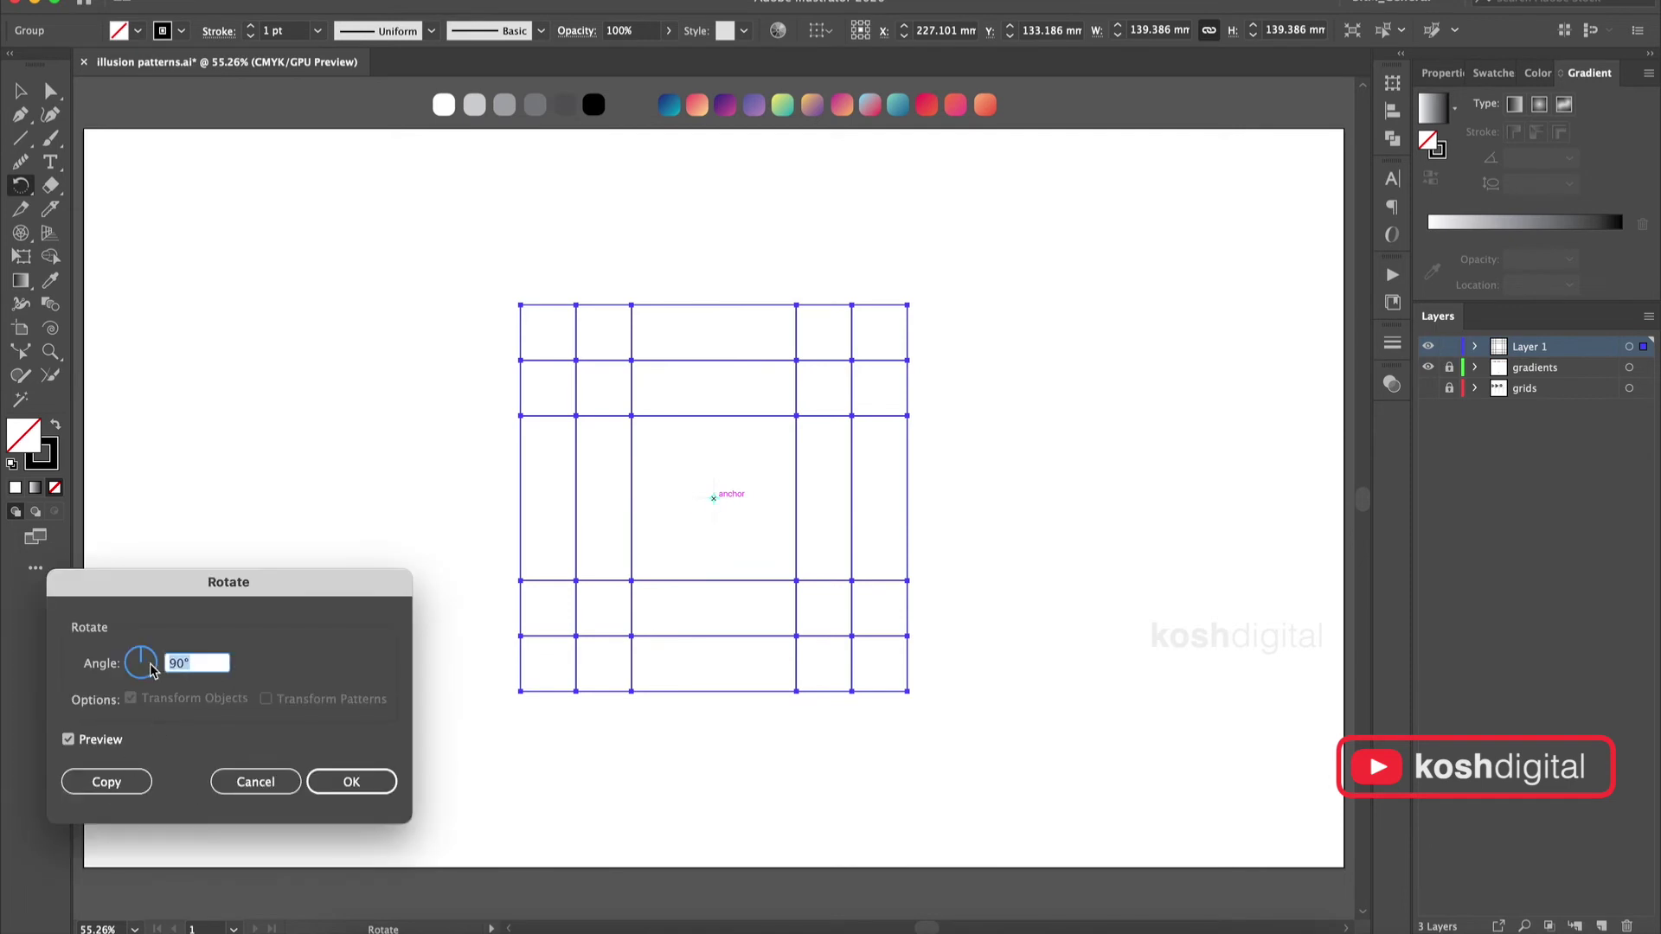
left_click(348, 781)
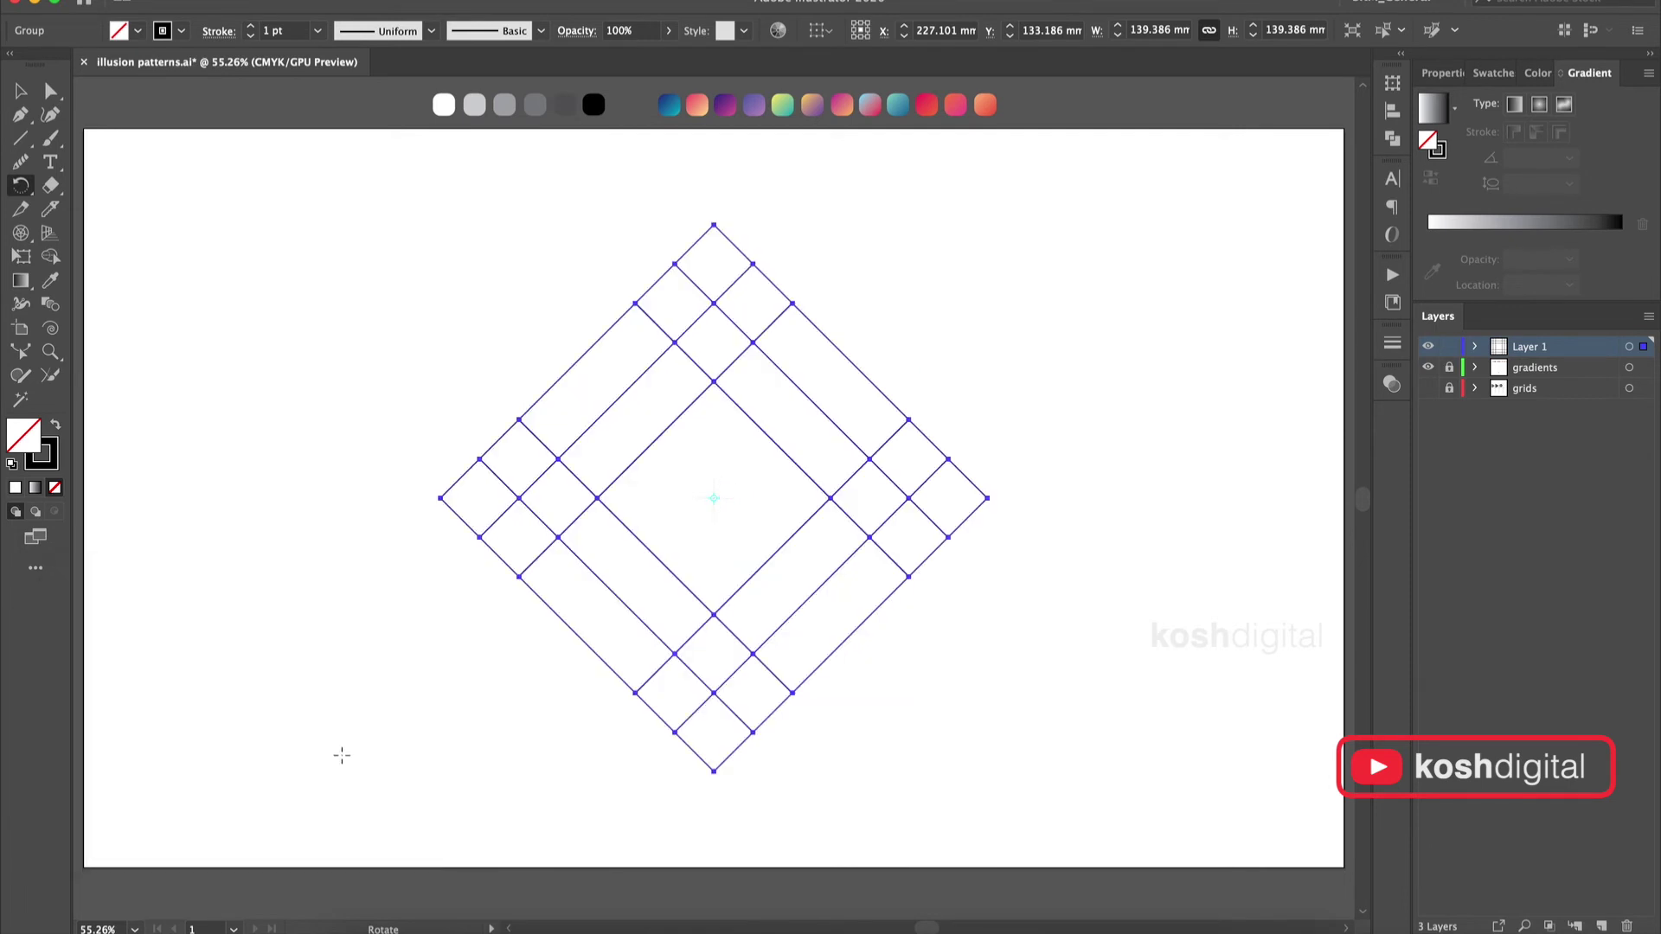
left_click(313, 266)
Draw a short straight line across the corner square at each of the diamond's four tips.
key("backslash")
left_click_drag(676, 264, 753, 263)
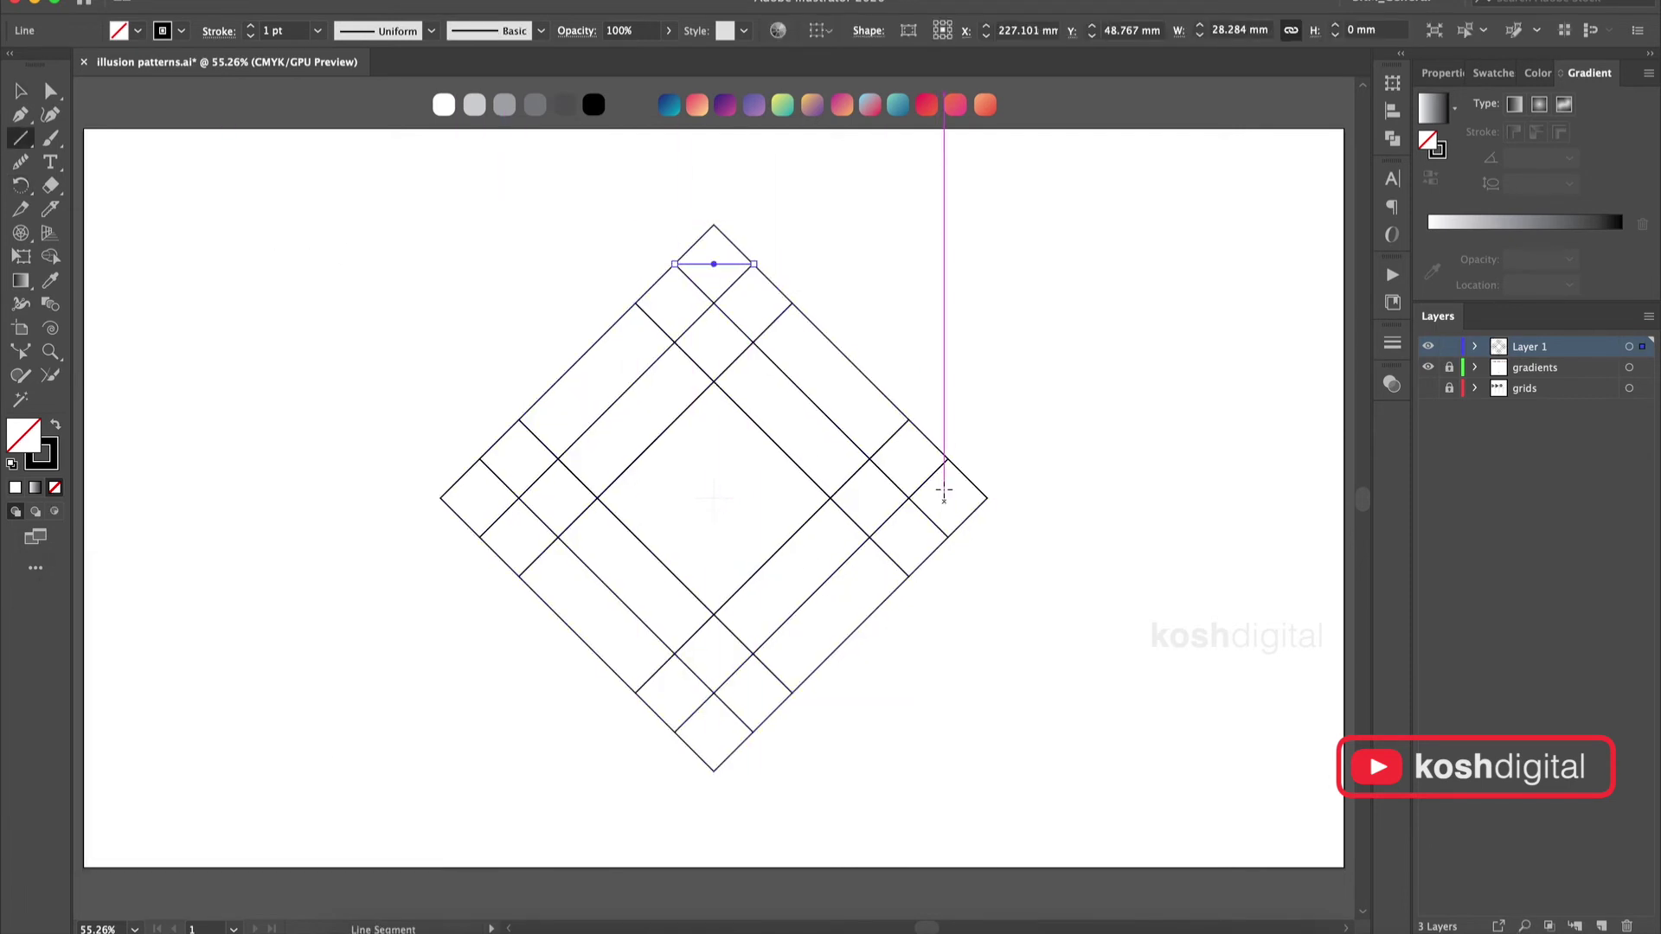
left_click_drag(733, 731, 753, 731)
left_click_drag(479, 458, 479, 536)
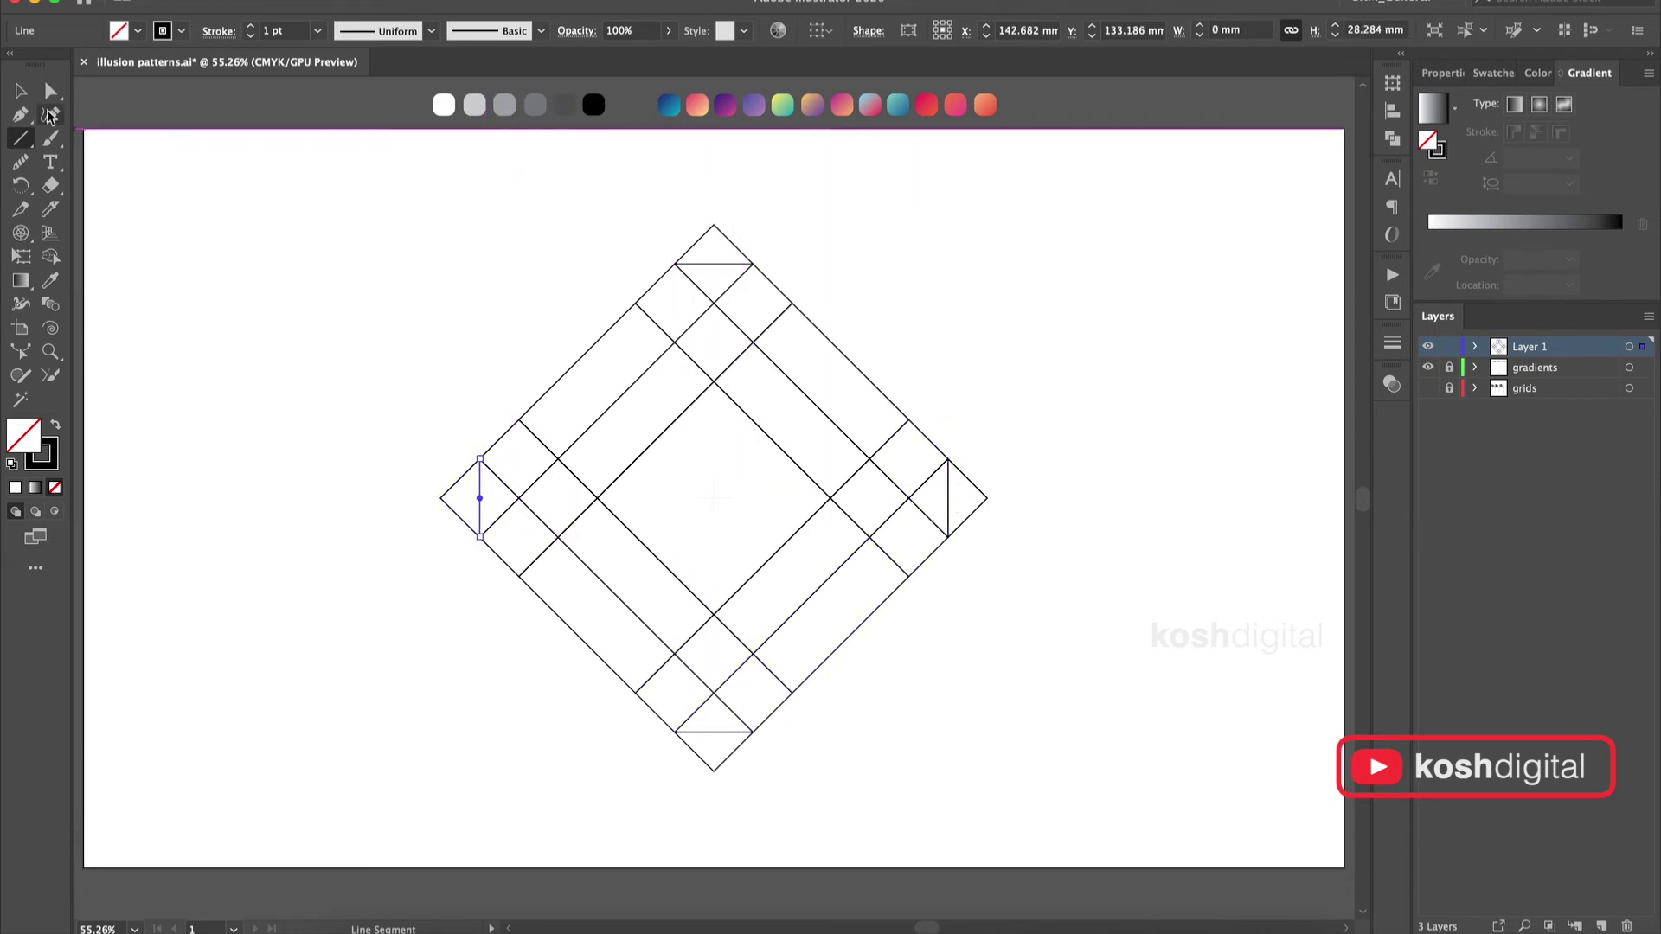
Select the whole diamond and merge its regions into four interlocking L-shaped bands with Shape Builder.
key("v")
left_click_drag(342, 235, 1139, 749)
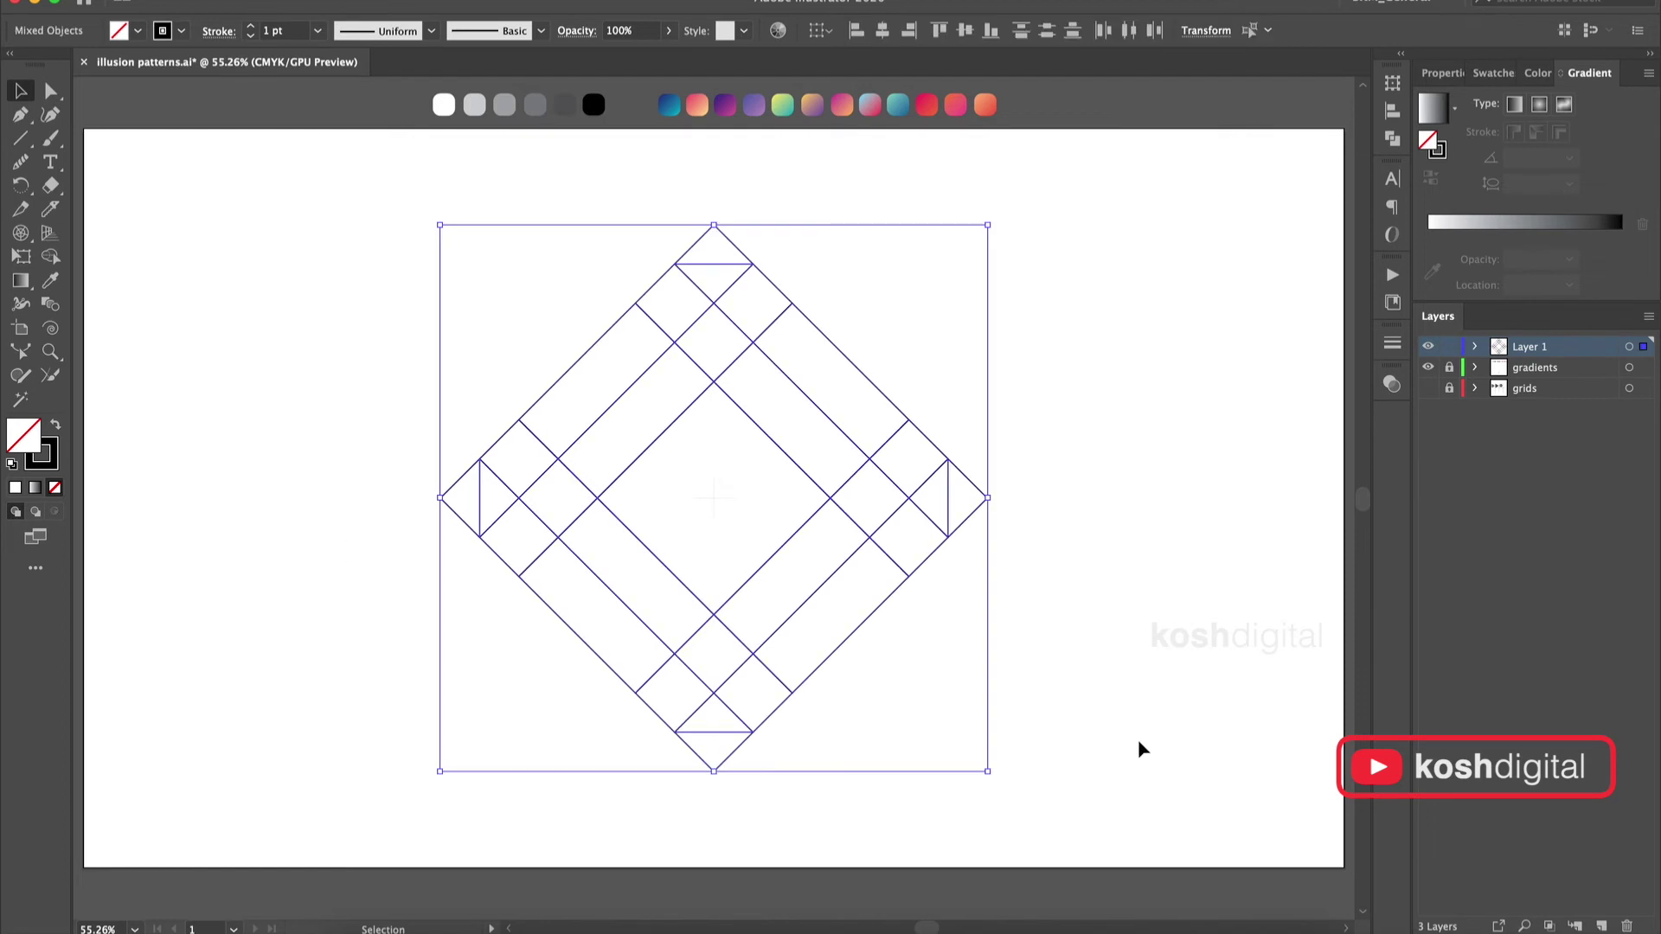
key("shift+m")
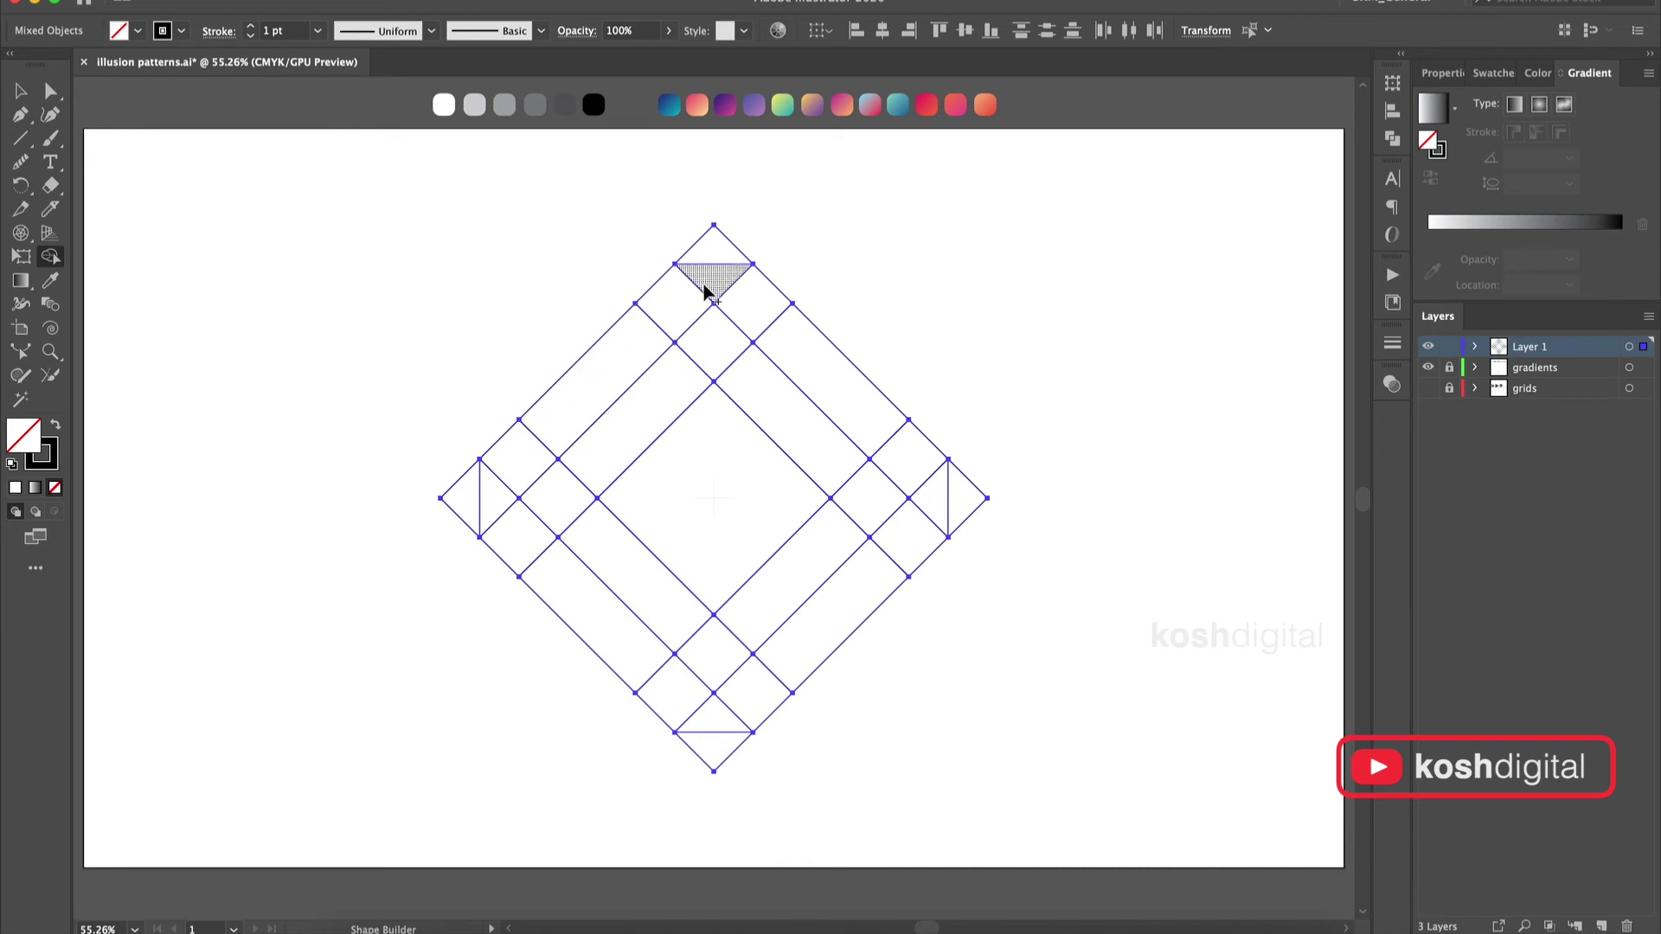
mouse_move(707, 284)
left_mouse_down()
mouse_move(529, 445)
mouse_move(612, 531)
left_mouse_up()
mouse_move(504, 504)
left_mouse_down()
mouse_move(670, 685)
mouse_move(787, 598)
left_mouse_up()
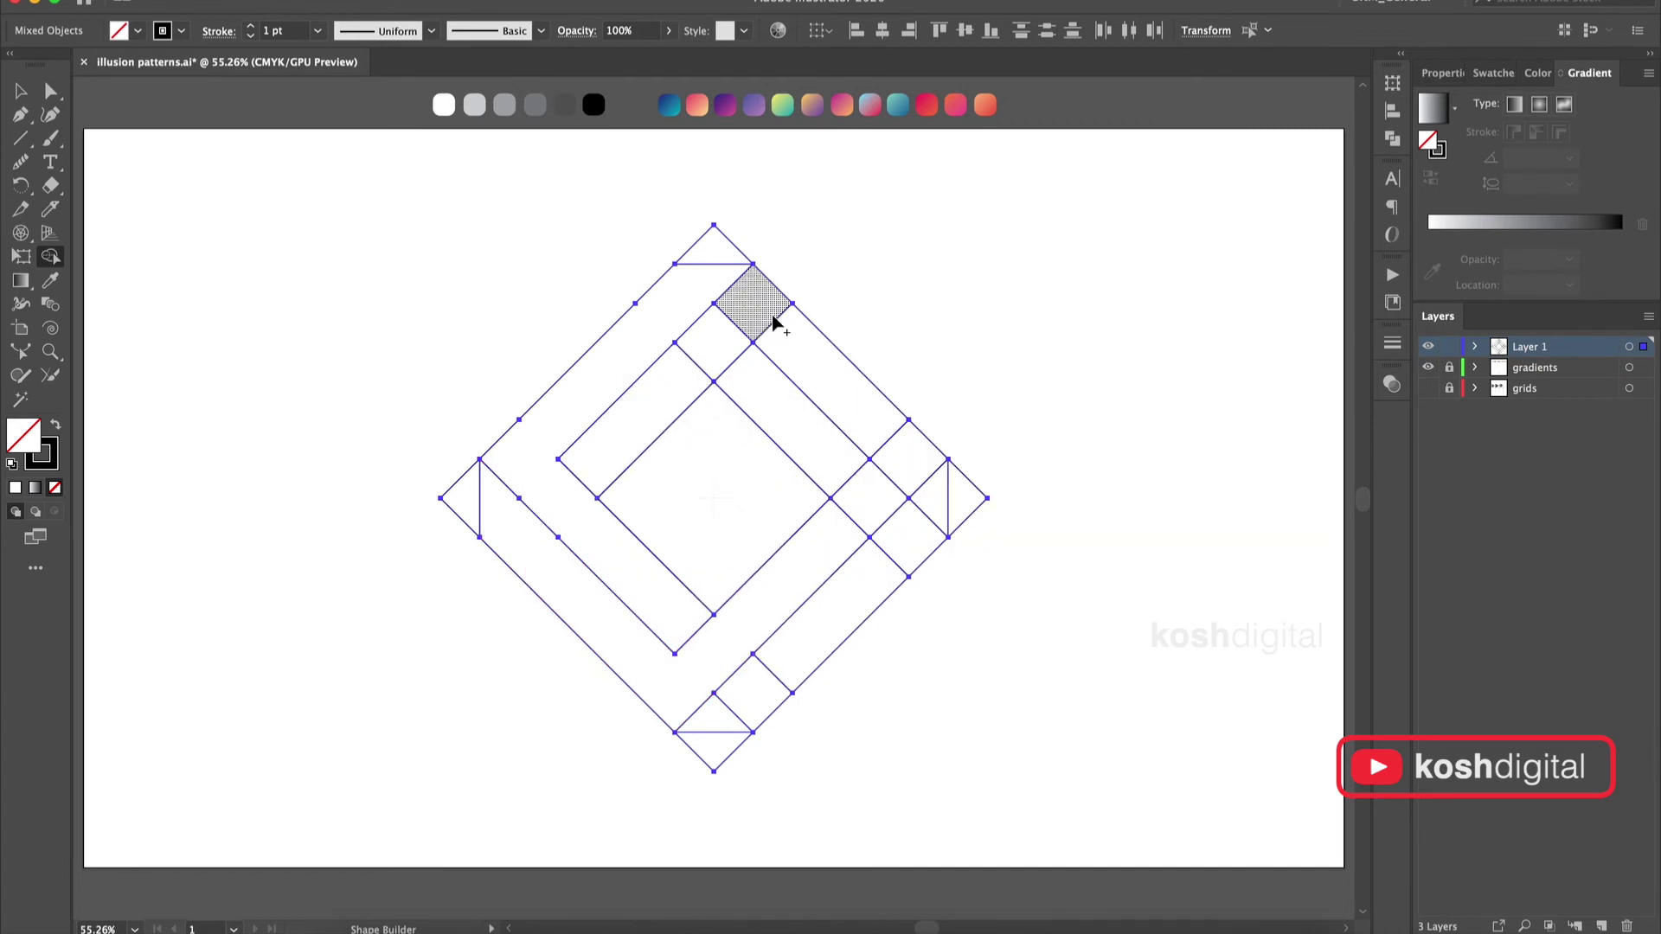
mouse_move(722, 719)
left_mouse_down()
mouse_move(848, 612)
mouse_move(892, 528)
left_mouse_up()
mouse_move(902, 456)
left_mouse_down()
mouse_move(822, 371)
mouse_move(668, 404)
left_mouse_up()
Delete the leftover triangles at the diamond's tips to flatten its four corners.
left_click(18, 92)
left_click(1007, 476)
left_click(973, 524)
right_click(967, 480)
left_click(1021, 633)
left_click(1084, 541)
left_click(968, 480)
key("Delete")
left_click(715, 233)
key("Delete")
left_click(449, 494)
Fill the lower-right band with the dark grey swatch and the lower-left band with the medium grey swatch.
left_click(838, 505)
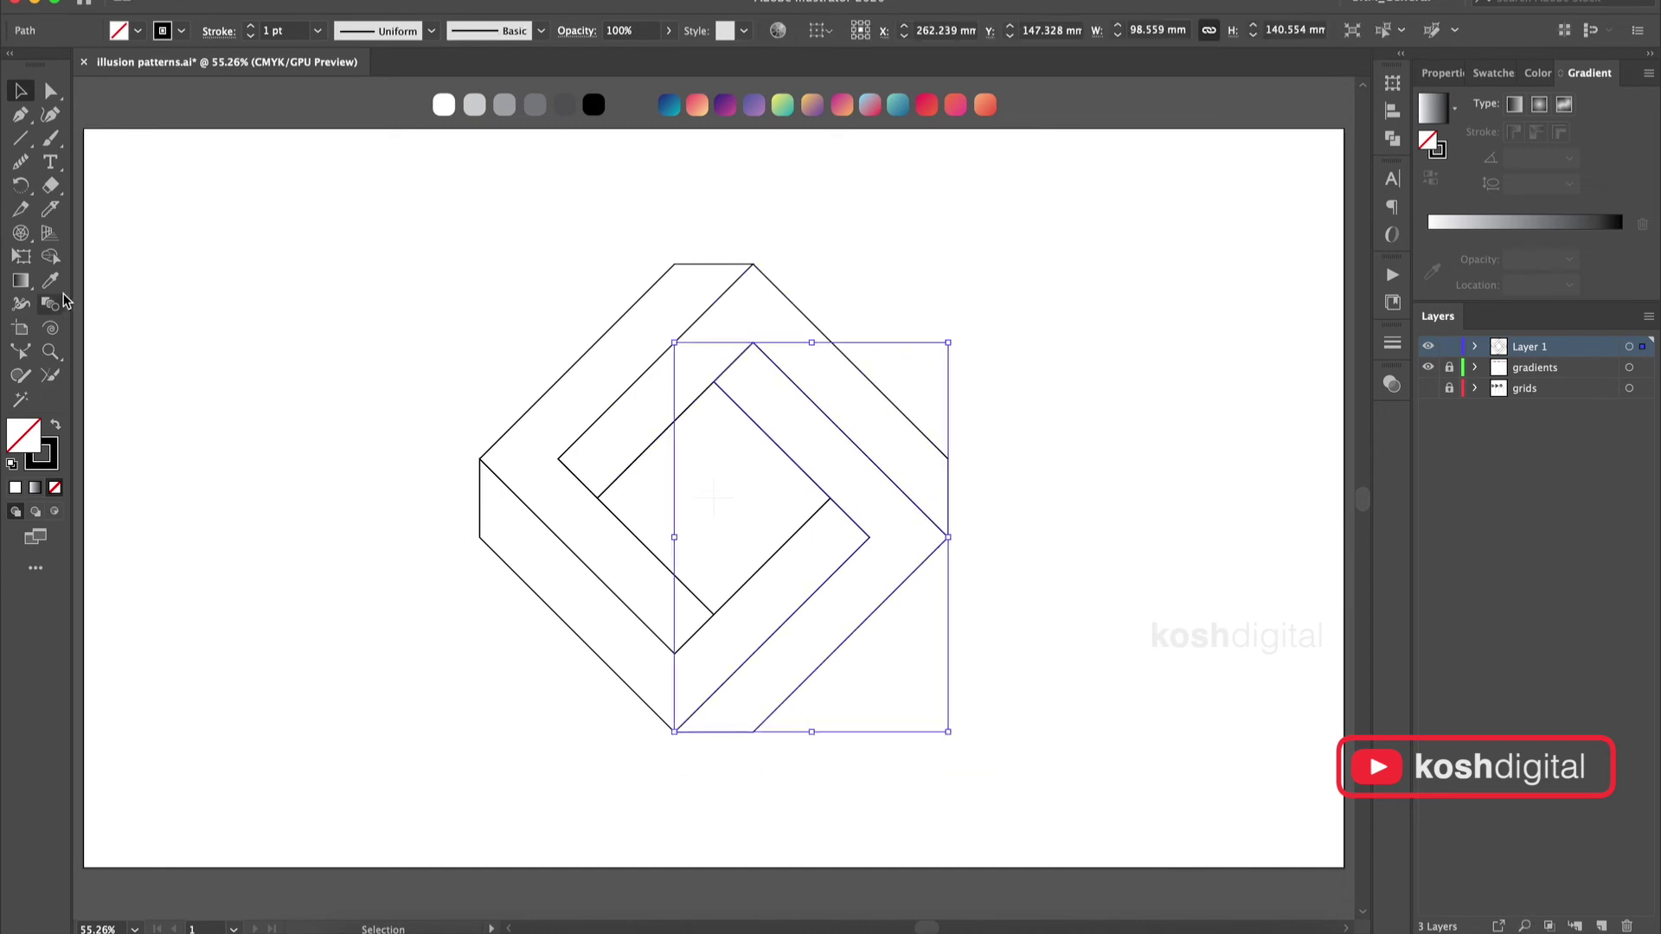
left_click(52, 282)
left_click(564, 105)
key("v")
left_click(639, 240)
left_click(779, 550)
key("i")
left_click(535, 104)
key("v")
left_click(476, 312)
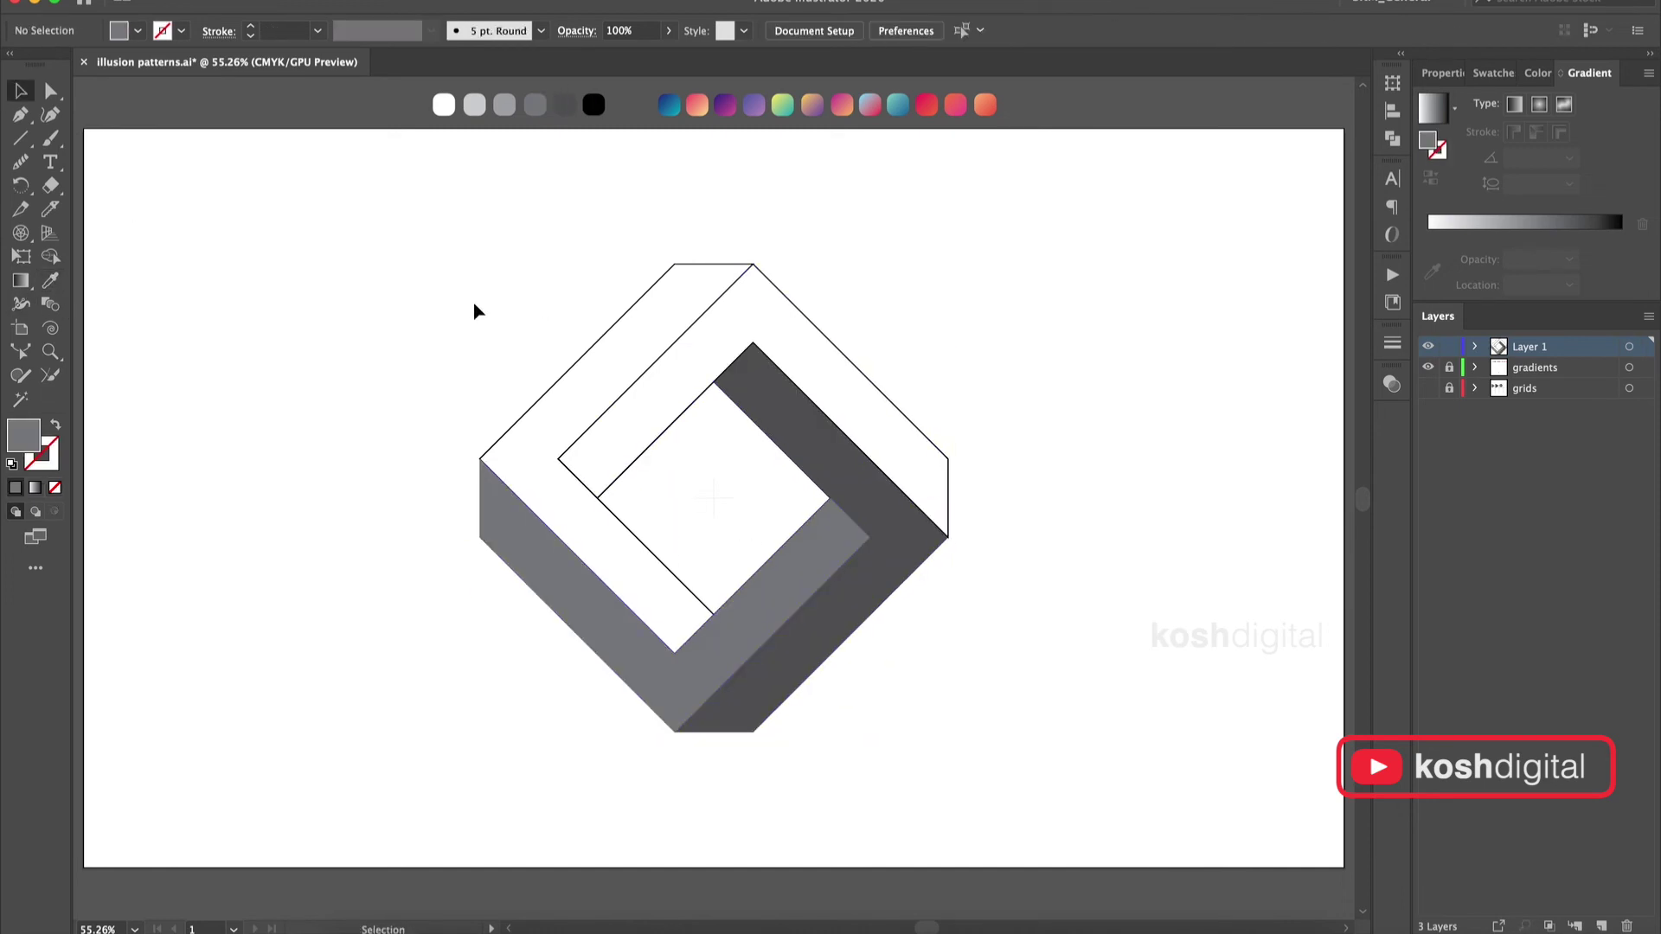
Fill the upper-right band with the lighter mid-grey swatch and the upper-left band with the light grey swatch.
left_click(667, 433)
key("i")
left_click(504, 105)
key("v")
left_click(634, 339)
key("i")
left_click(482, 105)
key("v")
left_click(1129, 435)
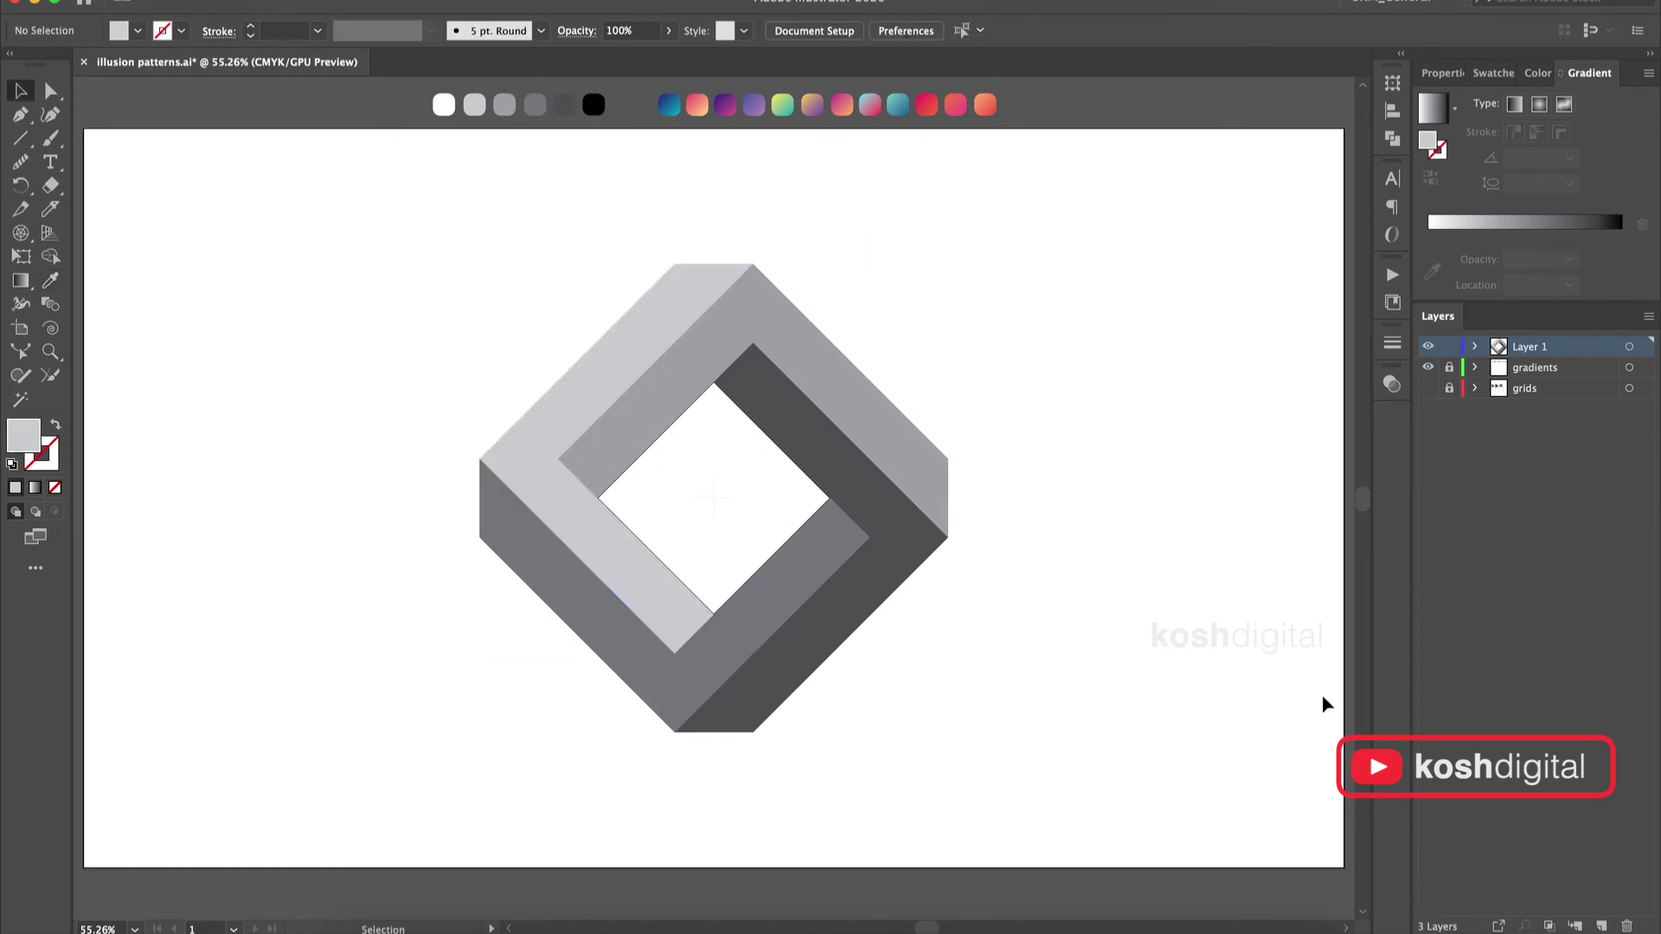
key("ctrl+a")
key("Delete")
key("ctrl+z")
Apply a thin stroke to all shapes of the shaded square figure.
left_click(319, 32)
left_click(343, 117)
left_click(1038, 337)
key("ctrl+a")
left_click(319, 32)
left_click(381, 76)
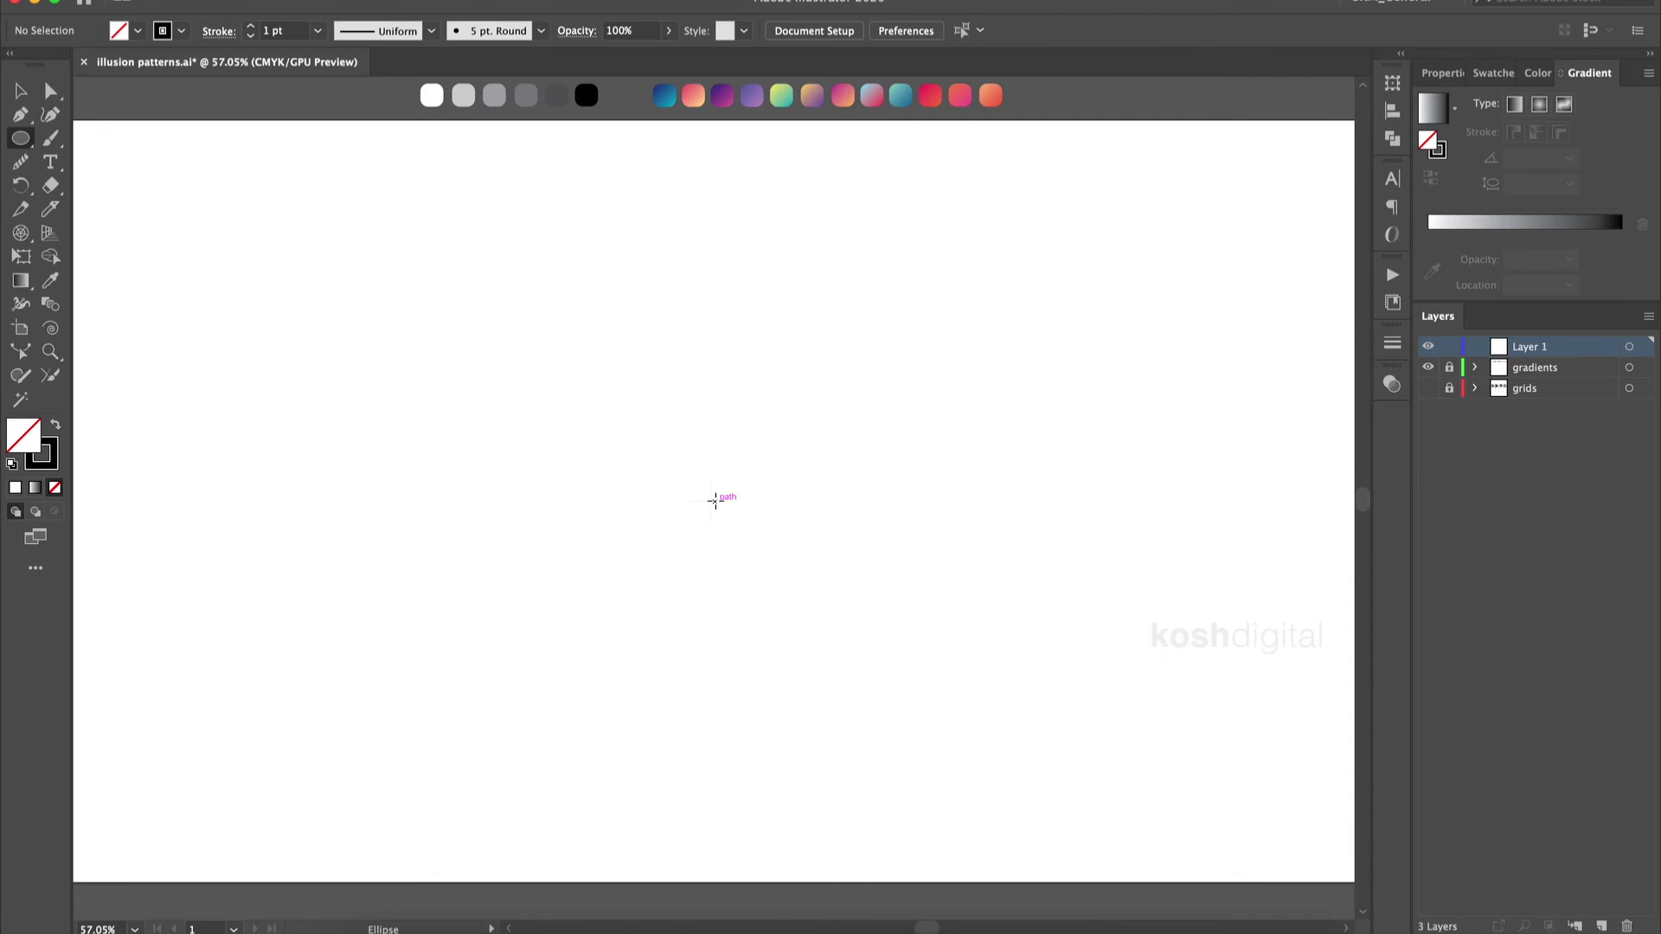
Draw an upright ellipse about 53 × 84 mm centred on the centre mark.
left_click_drag(713, 500, 789, 382)
key("v")
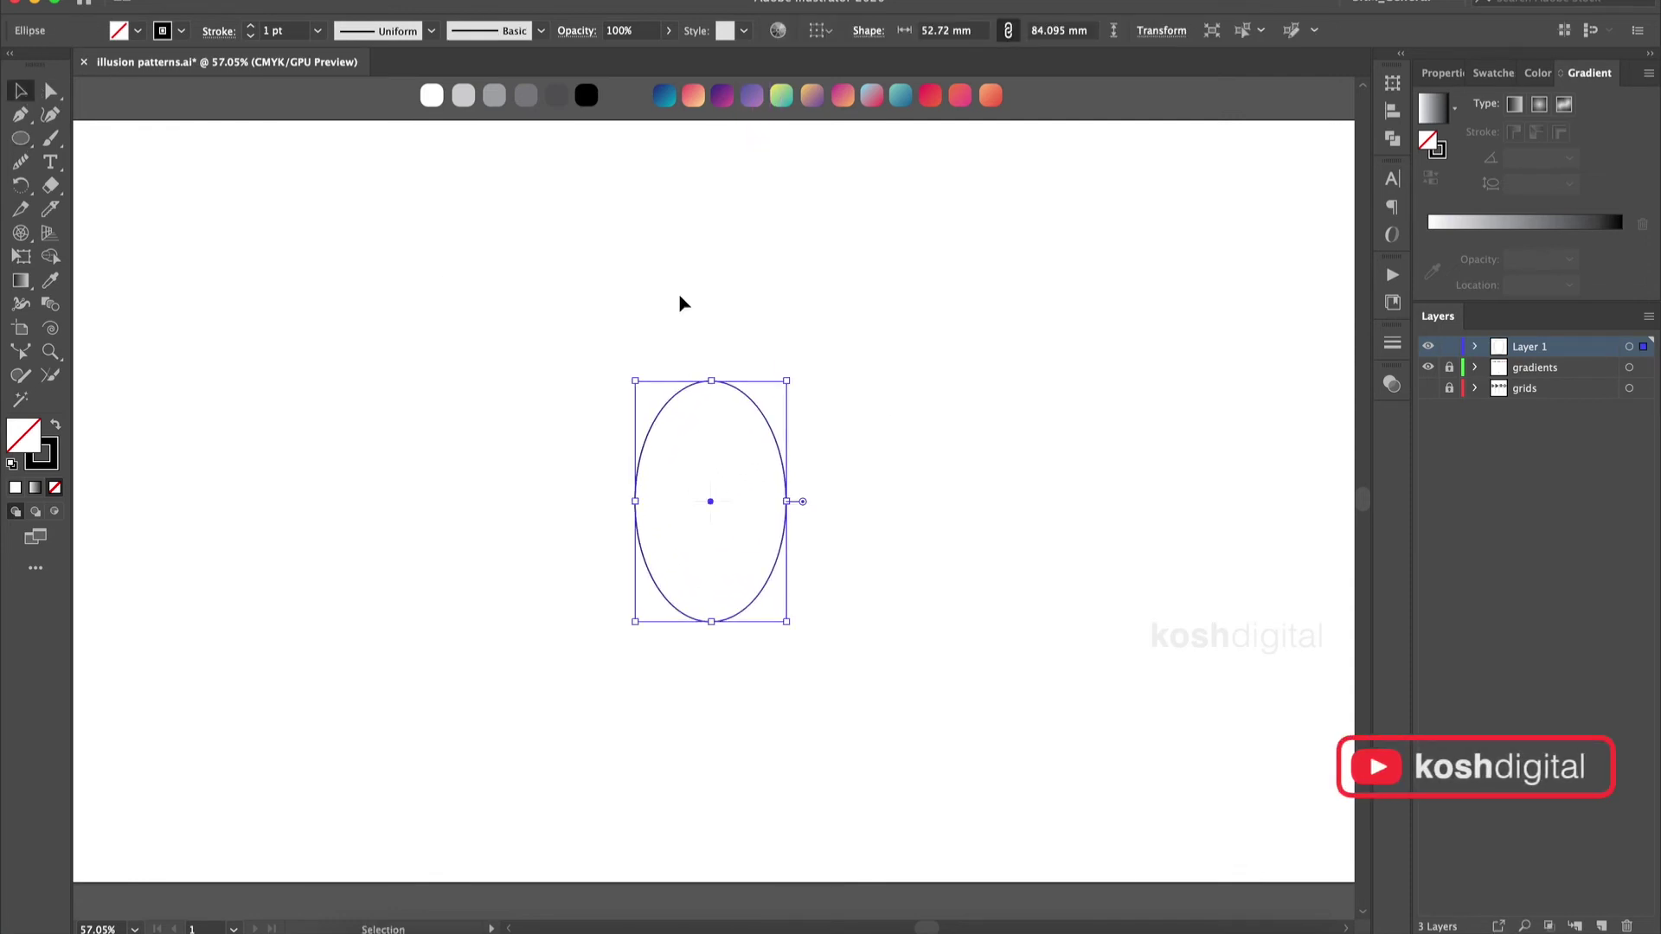
left_click(311, 167)
Draw a larger ellipse about 99 × 119 mm sharing the small ellipse's top point, and copy it upward to share its bottom point.
left_click_drag(709, 500, 745, 393)
key("v")
left_click_drag(711, 663, 740, 634)
left_click(956, 631)
left_click(741, 723)
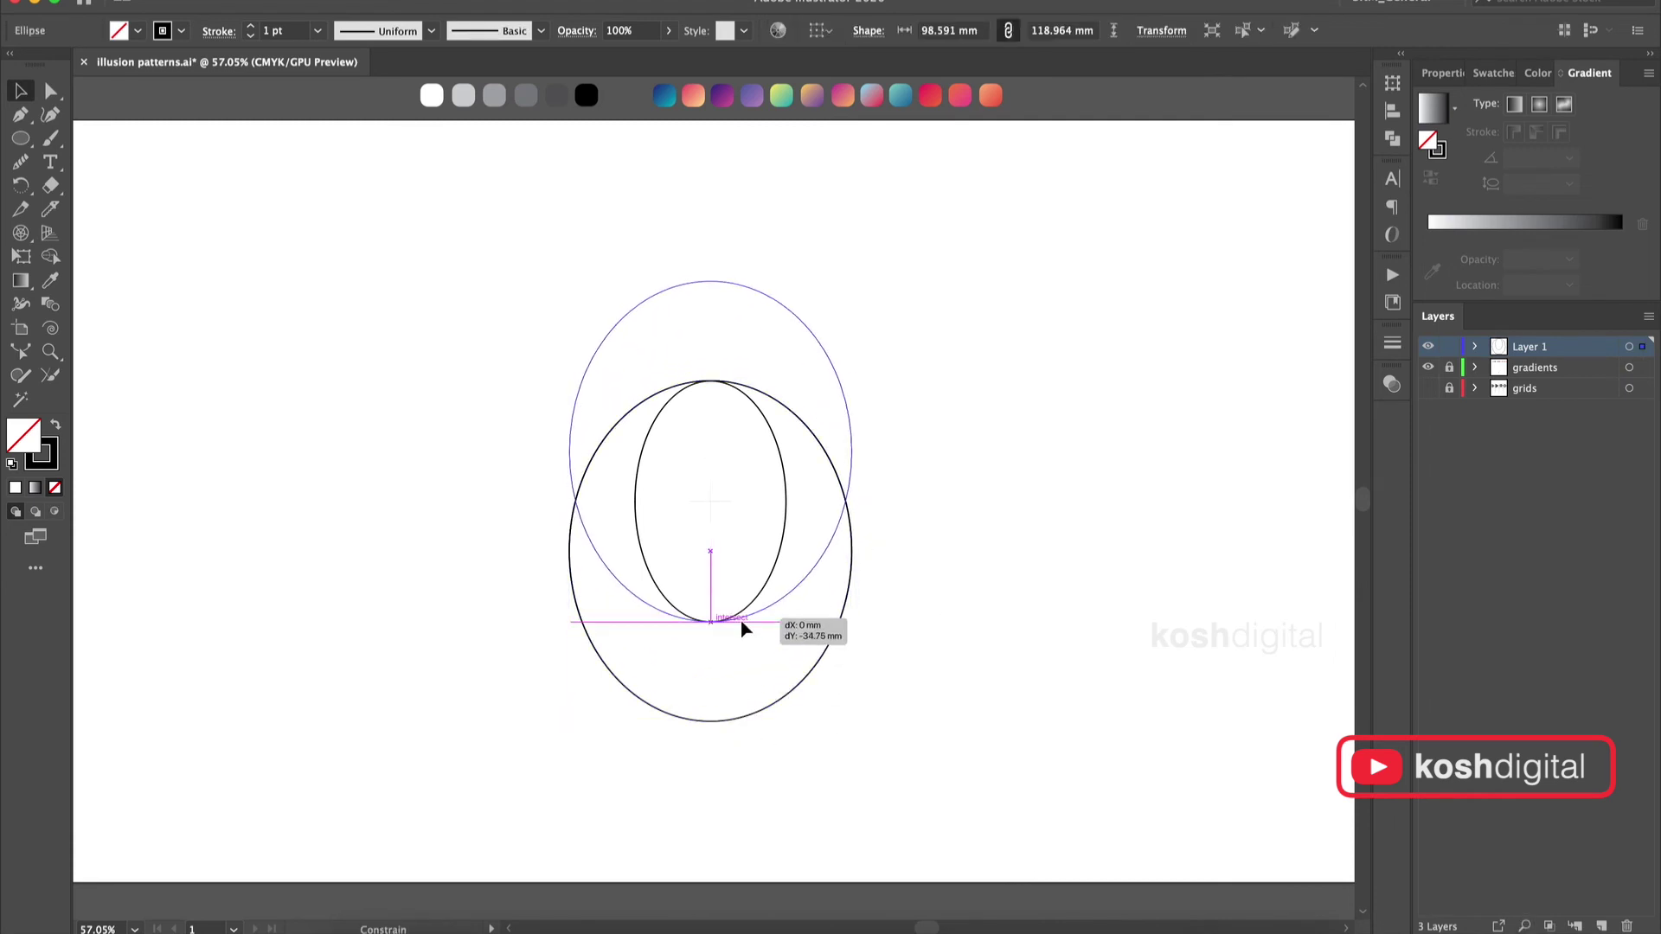
left_click(703, 412)
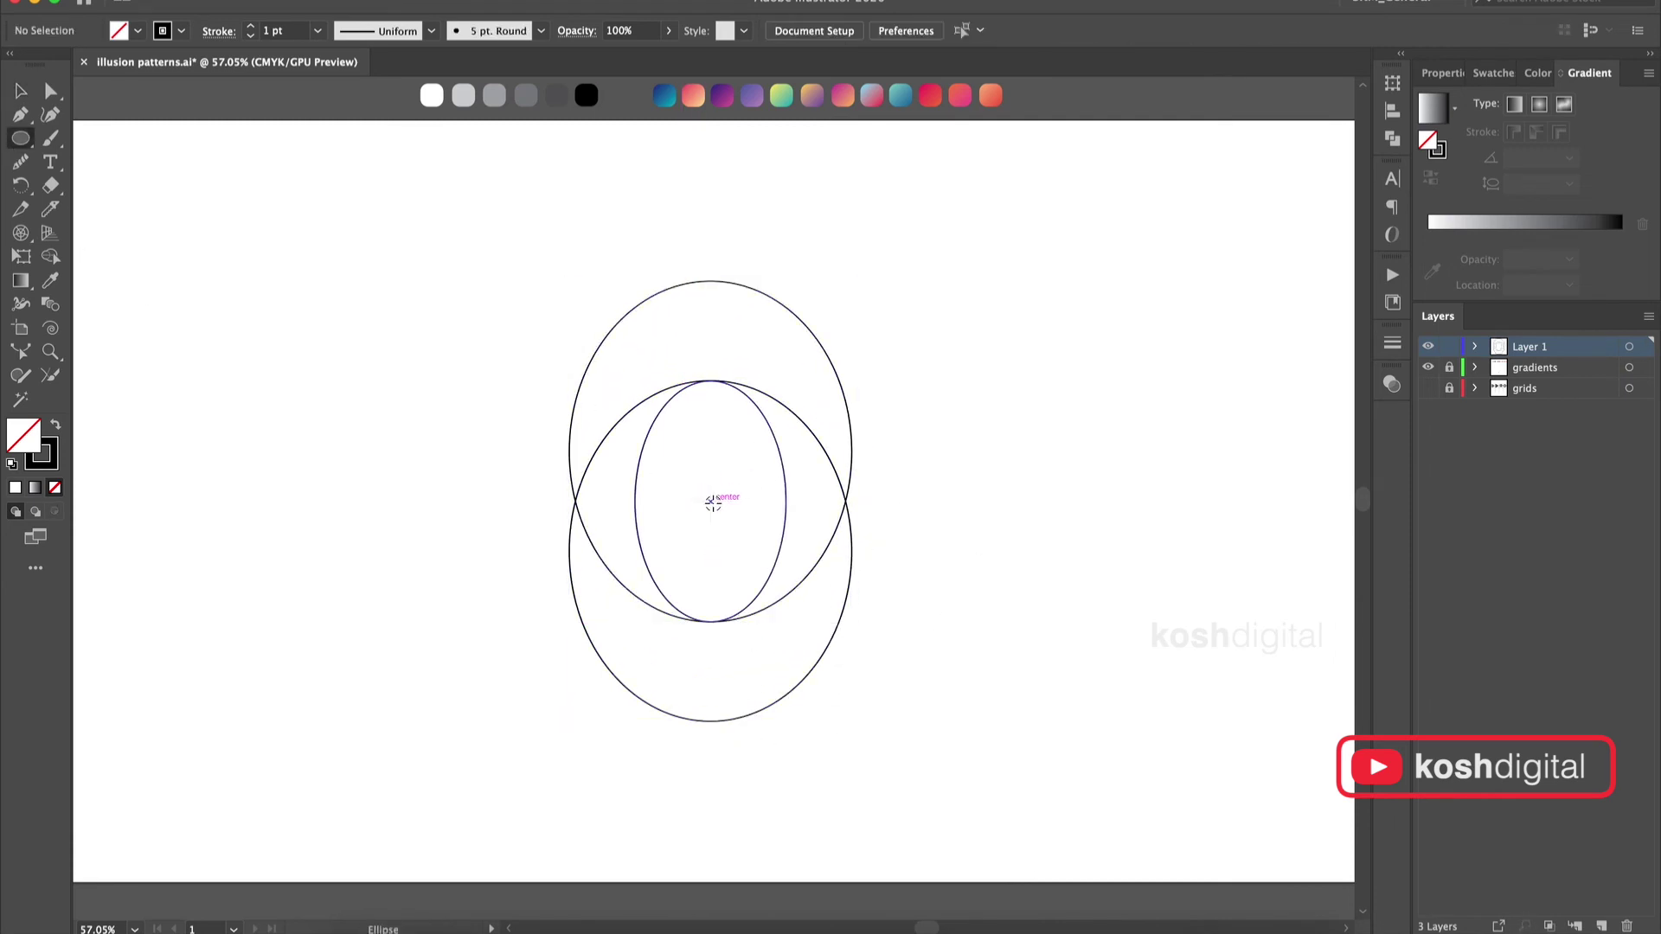
Draw an outer ellipse from the common centre that encloses the two overlapping ellipses.
mouse_move(711, 501)
left_mouse_down()
mouse_move(786, 419)
mouse_move(741, 271)
mouse_move(935, 500)
mouse_move(893, 511)
left_mouse_up()
key("v")
left_click(1056, 433)
Rotate all four ellipses 90° around their common centre.
left_click_drag(992, 243, 348, 783)
left_click(22, 186)
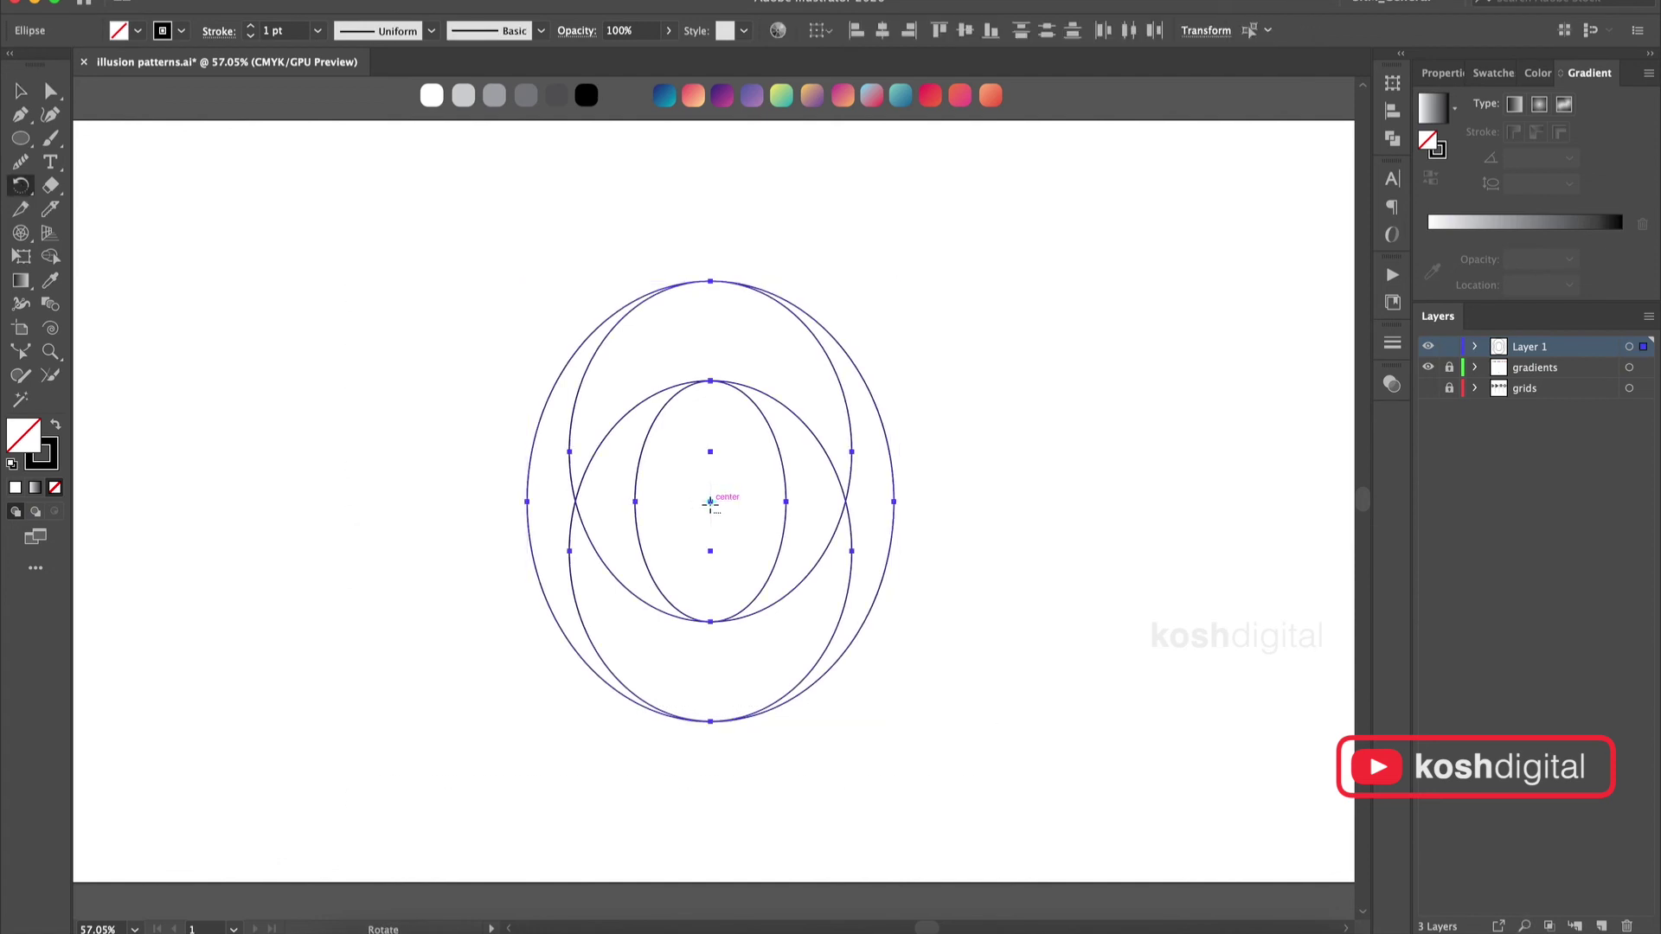
left_click(710, 502, "alt")
left_click(343, 784)
key("v")
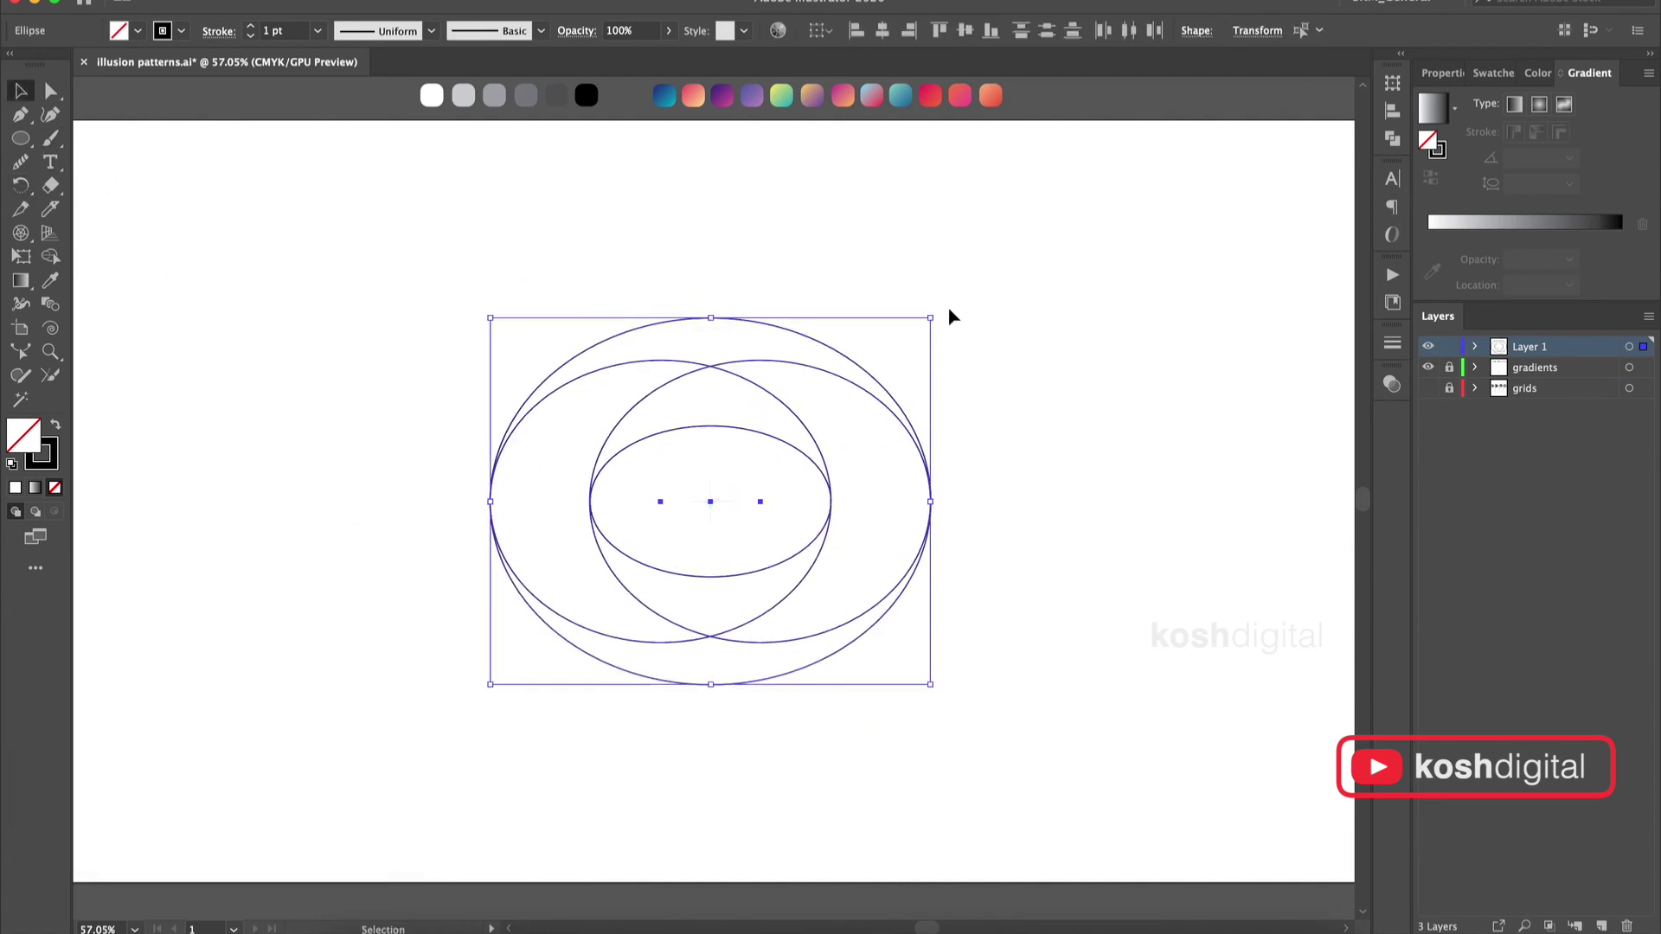
Merge the overlapping ellipse regions into two interlocking ring halves with Shape Builder and delete the leftover path.
left_click(53, 256)
mouse_move(704, 416)
left_mouse_down()
mouse_move(881, 450)
mouse_move(874, 569)
mouse_move(812, 646)
mouse_move(761, 668)
mouse_move(562, 499)
mouse_move(698, 348)
left_mouse_up()
key("v")
key("super+shift+a")
left_click(738, 429)
key("Delete")
Fill the upper-left ring half with the mid-grey swatch and the lower-right half with the next darker grey.
left_click(719, 320)
key("i")
left_click(494, 96)
left_click(21, 91)
key("super+shift+a")
left_click(812, 460)
key("i")
left_click(525, 95)
left_click(21, 91)
key("super+shift+a")
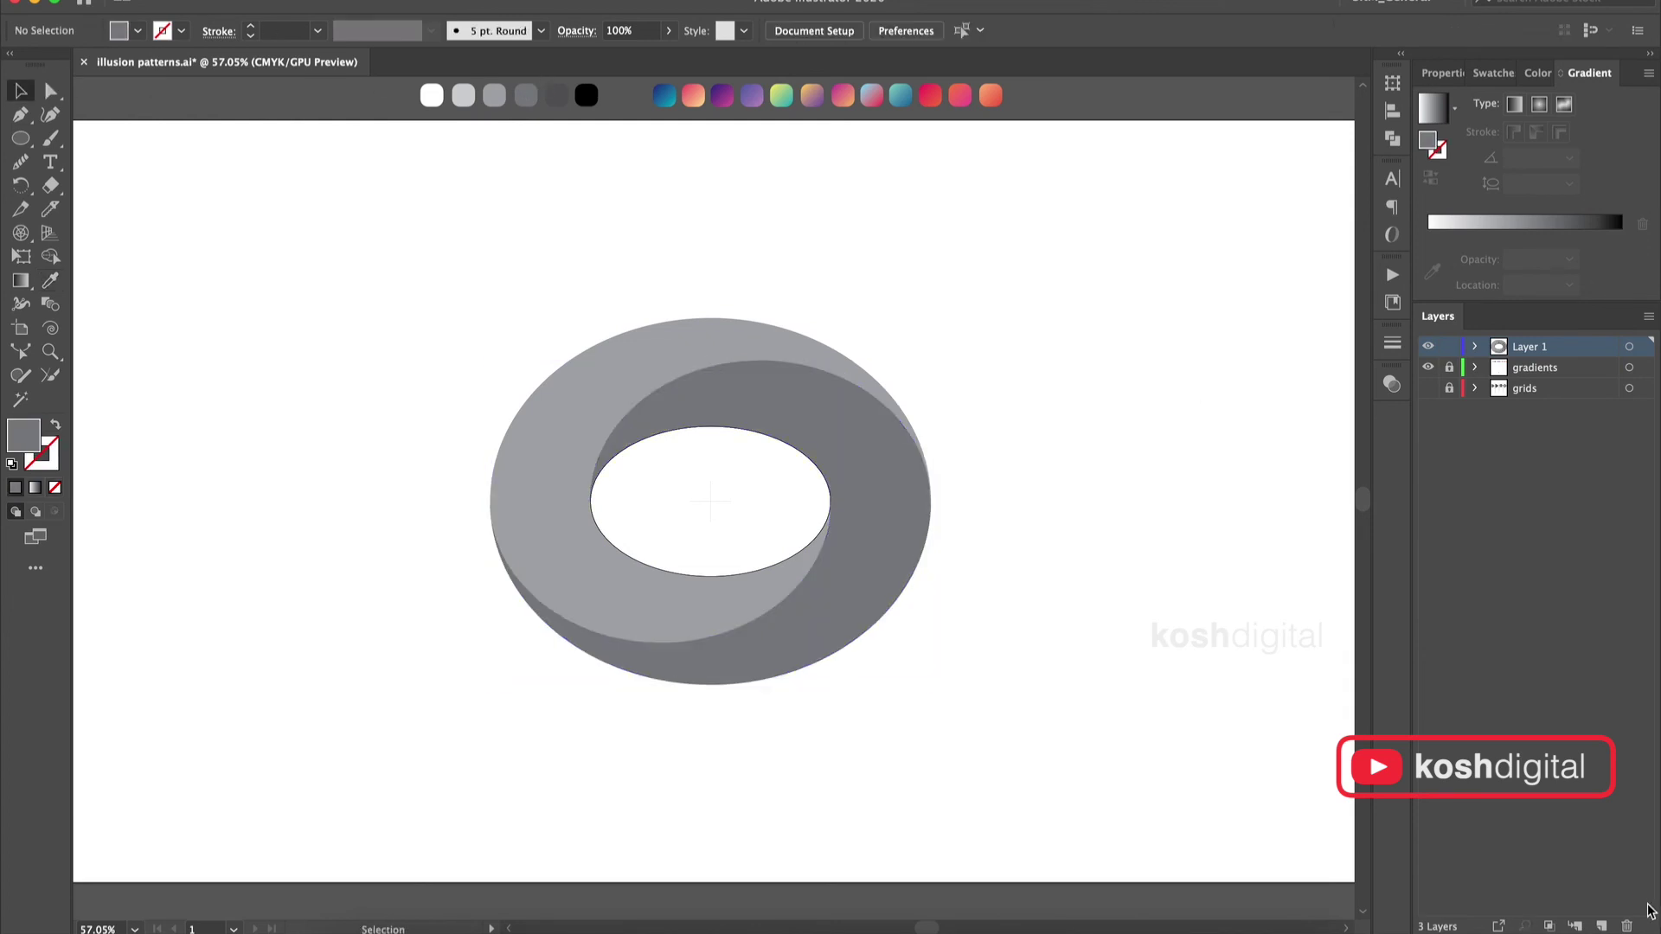
Apply a 0.5 pt black stroke to the shapes of the shaded ring.
left_click(713, 355, "shift")
left_click(642, 441)
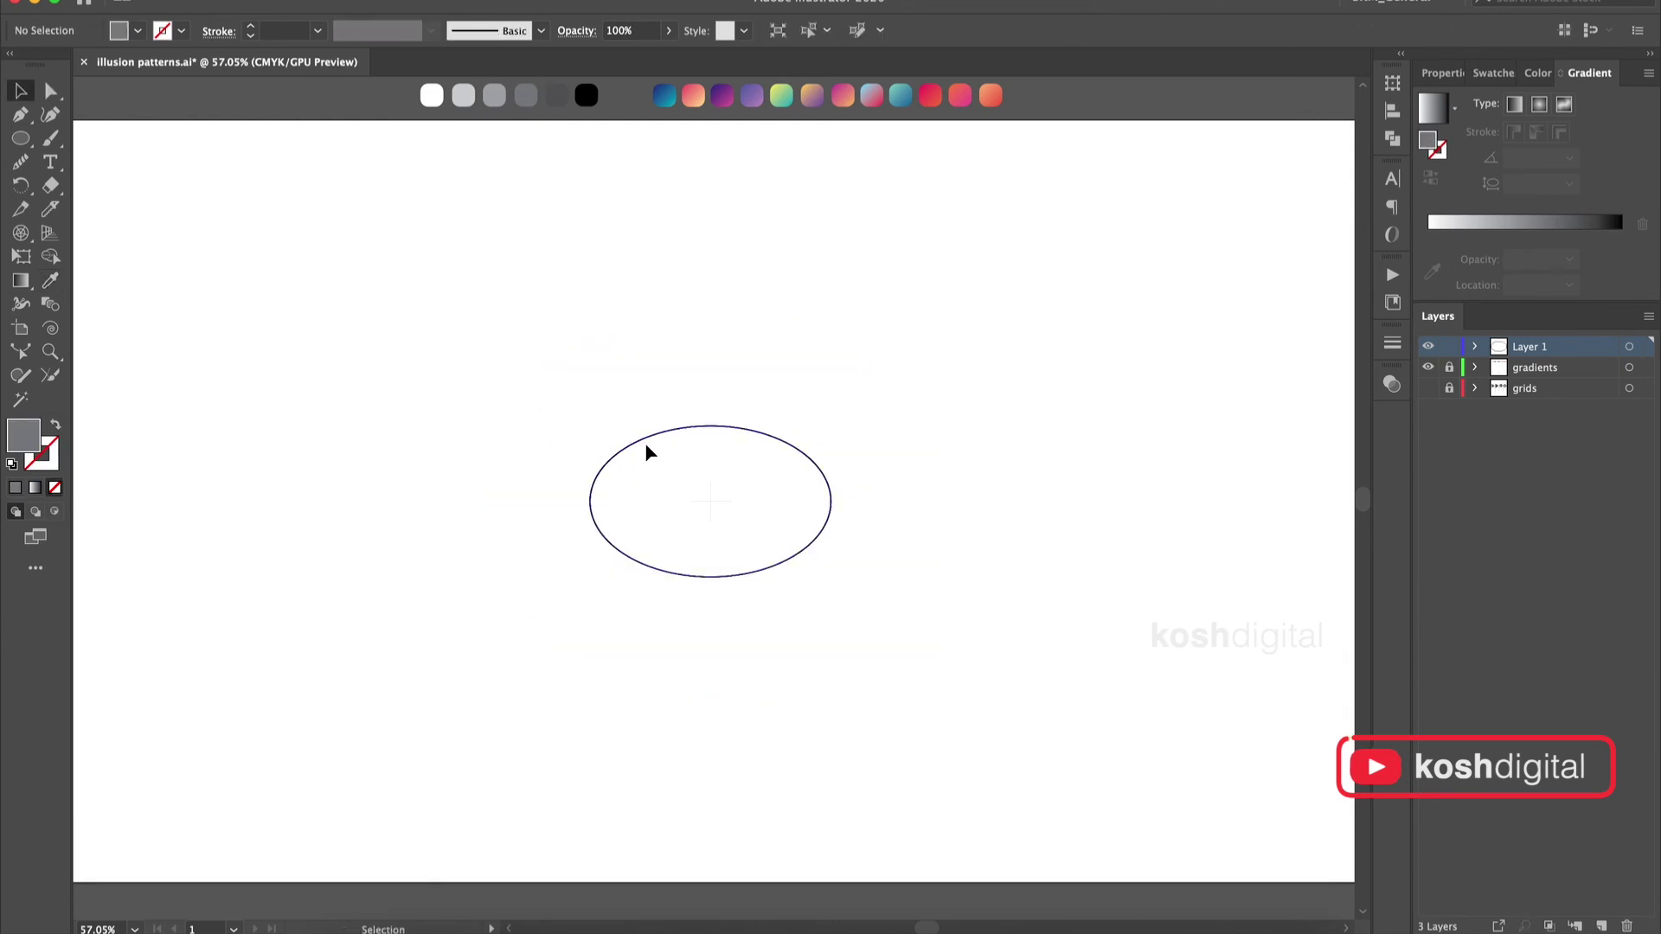
left_click(832, 369)
key("super+z")
left_click(316, 35)
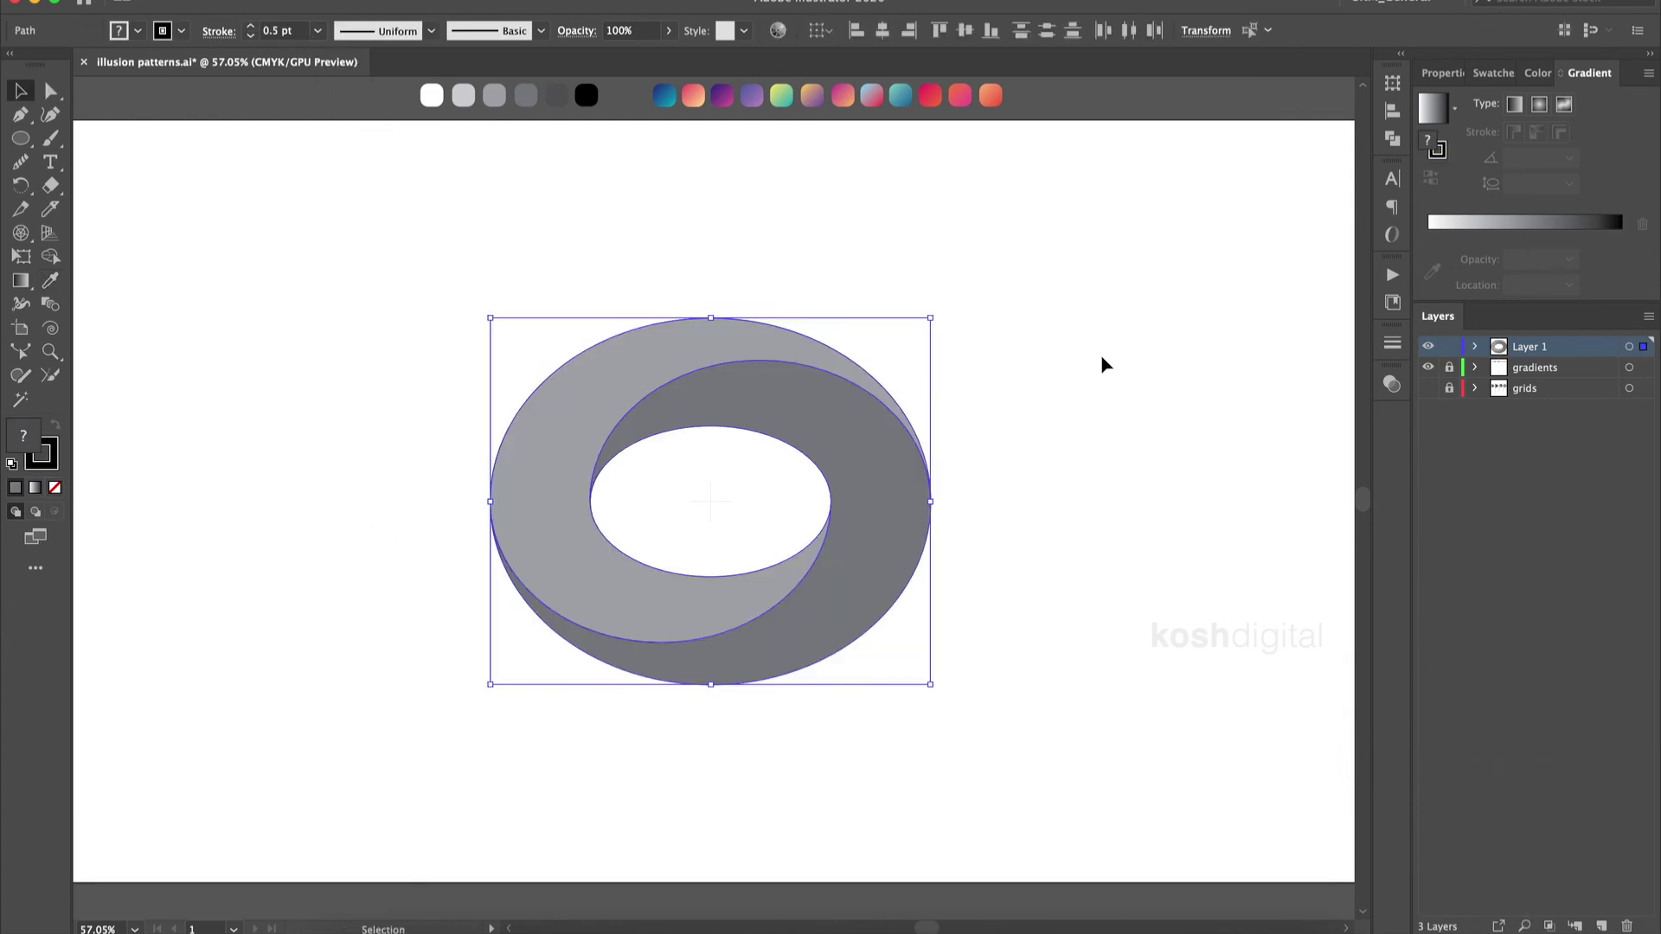
left_click(1101, 355)
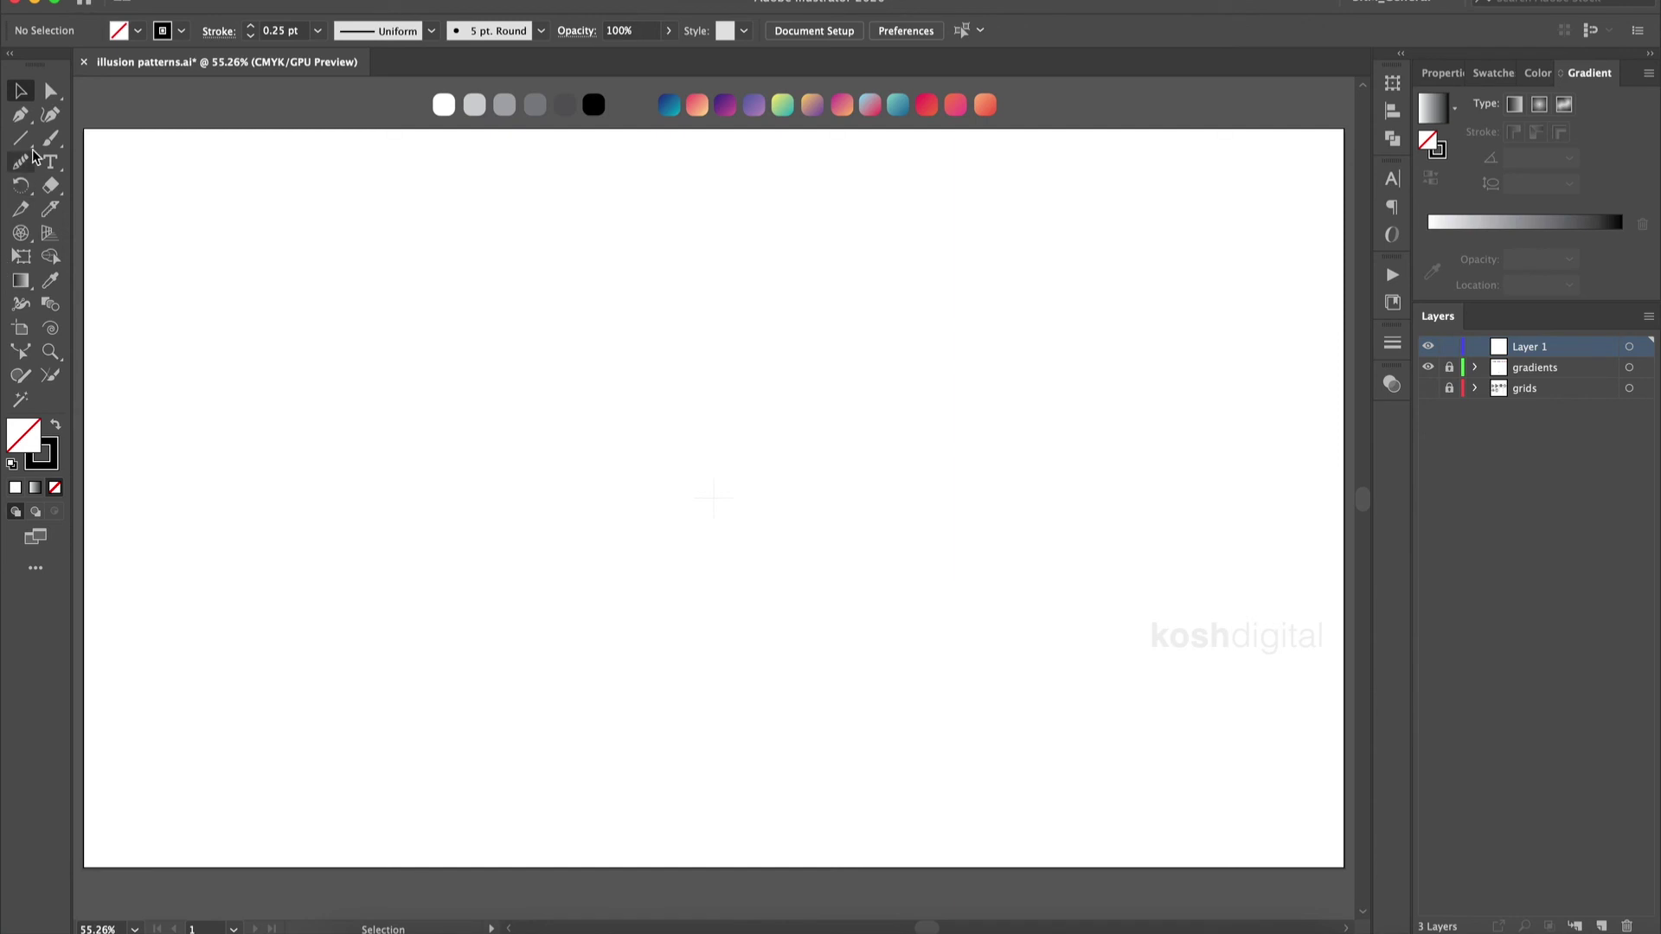
Create a six-sided polygon with a 60 mm radius on the centre mark.
left_click(23, 141)
left_click(117, 186)
left_click(714, 498)
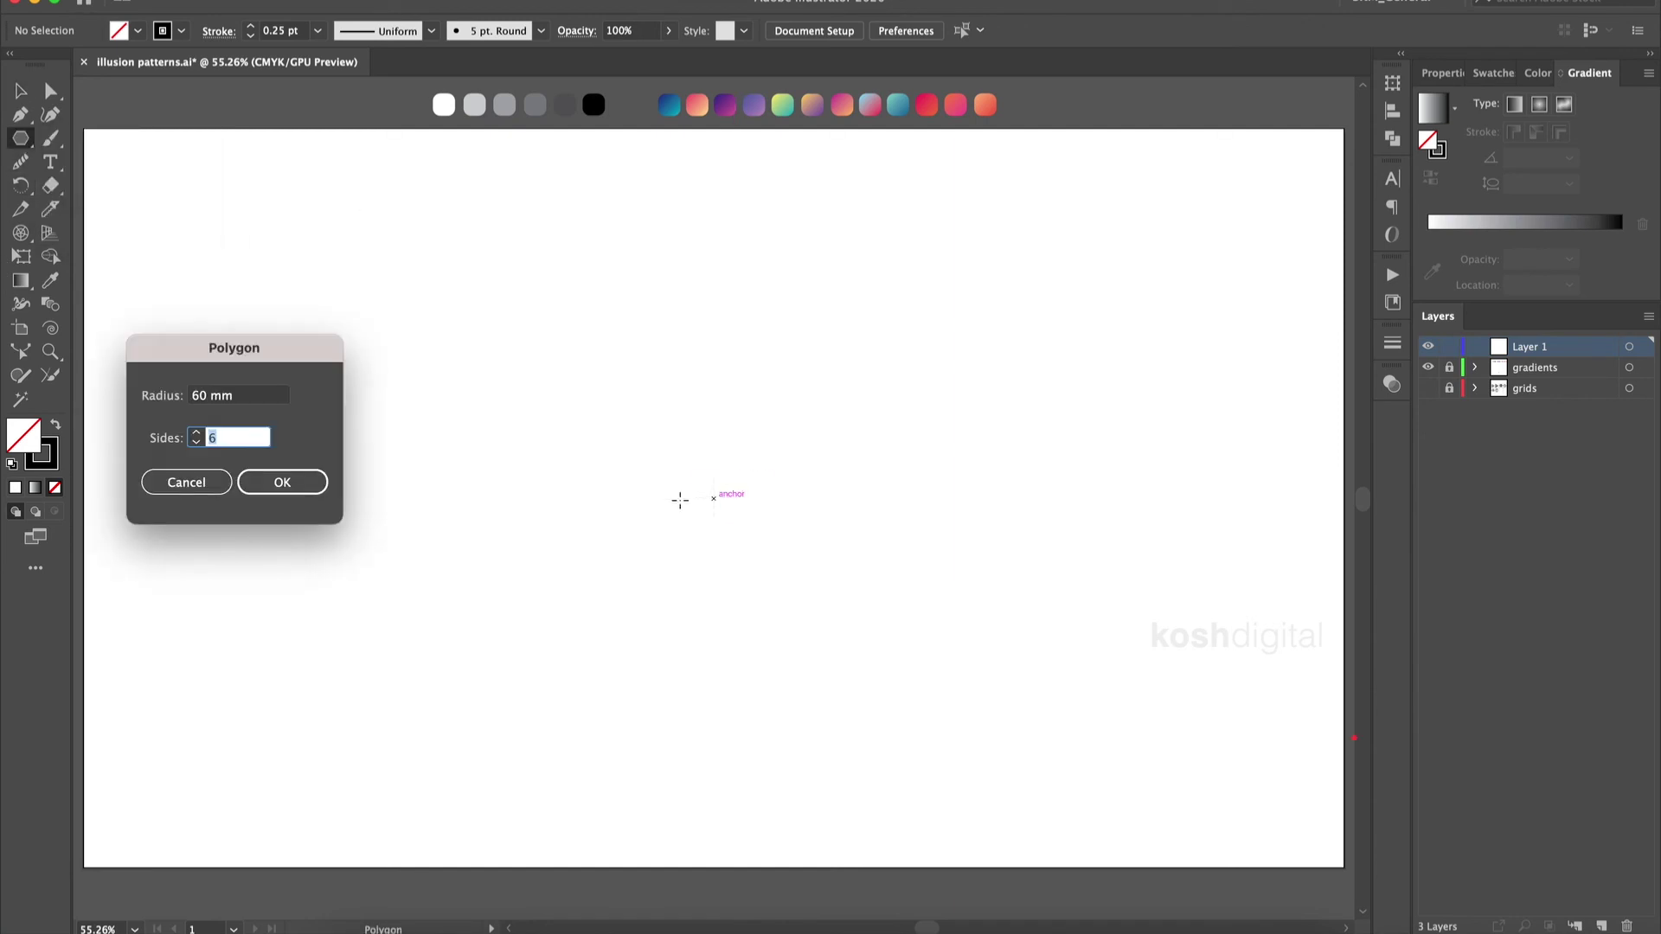
left_click(282, 481)
key("super+shift+a")
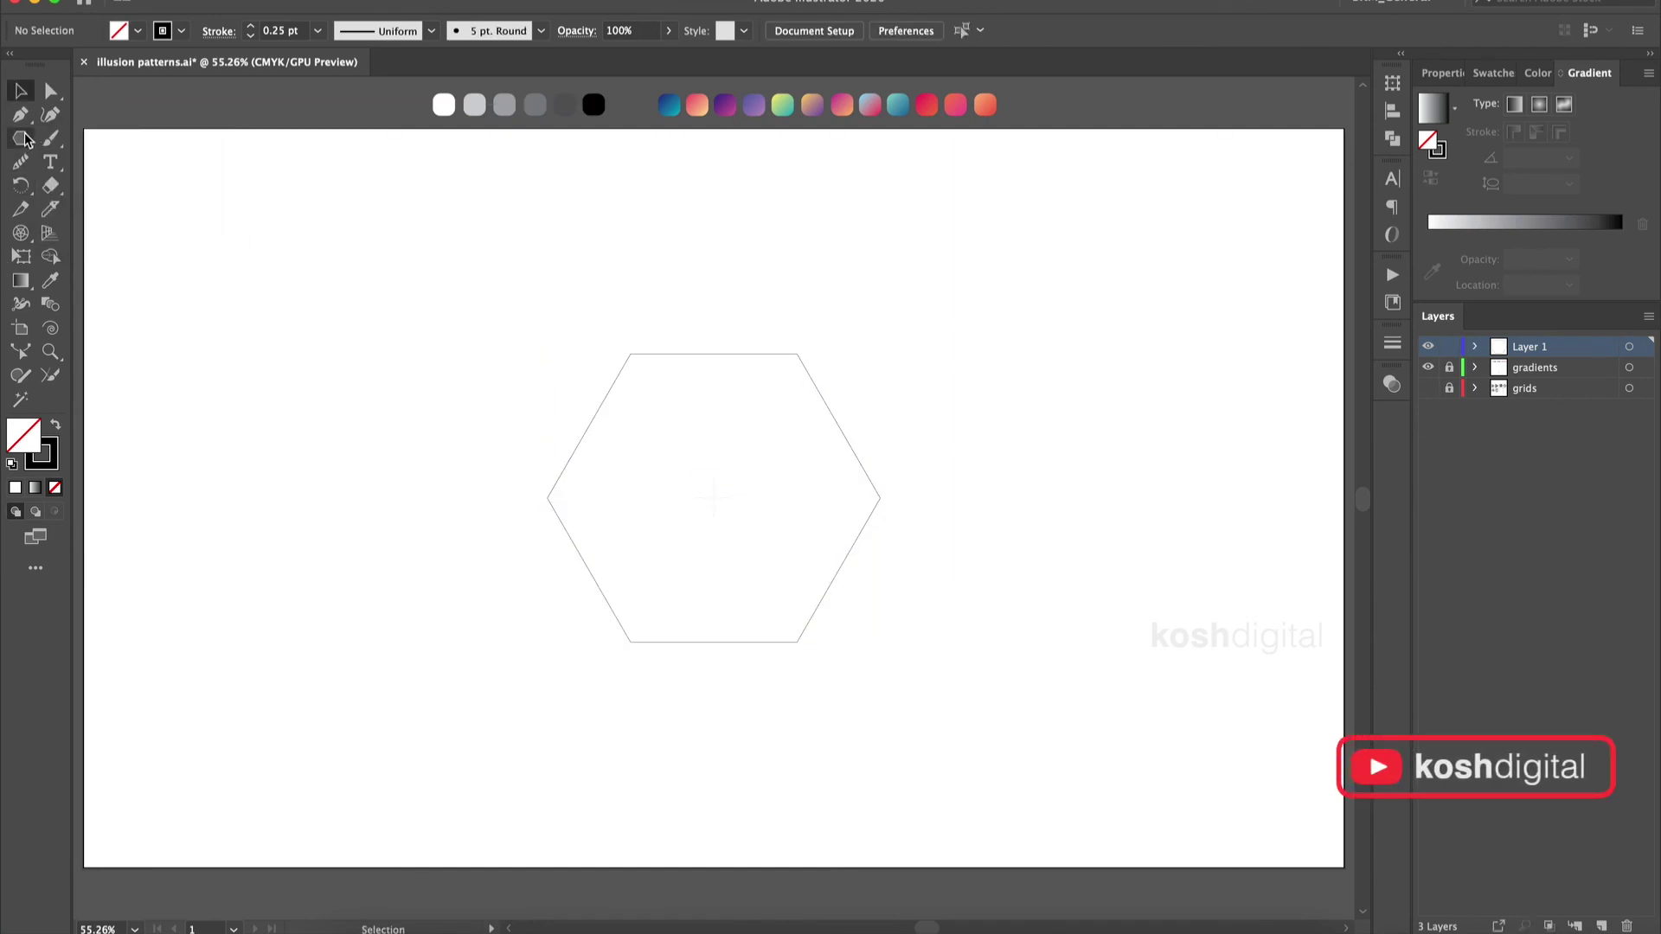
Create a second six-sided polygon with a 10 mm radius on the same centre.
left_click(713, 499)
type("10")
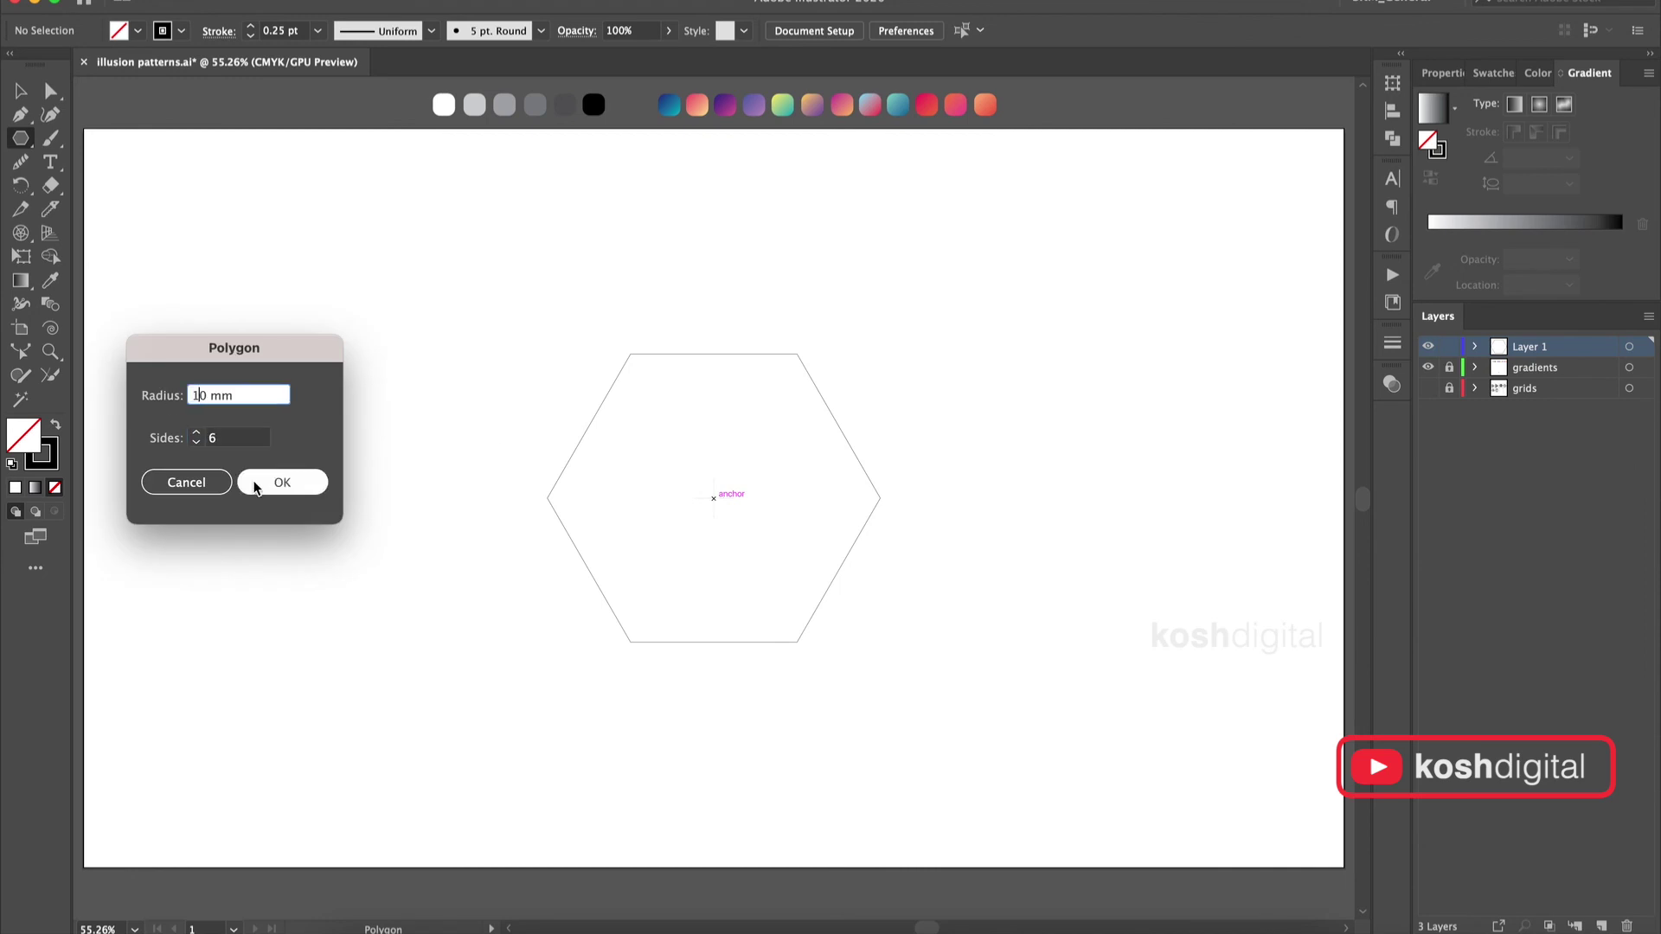
left_click(282, 482)
left_click(30, 93)
Blend the two hexagons using Specified Steps spacing of 3.
left_click_drag(901, 307, 723, 486)
left_click(238, 2)
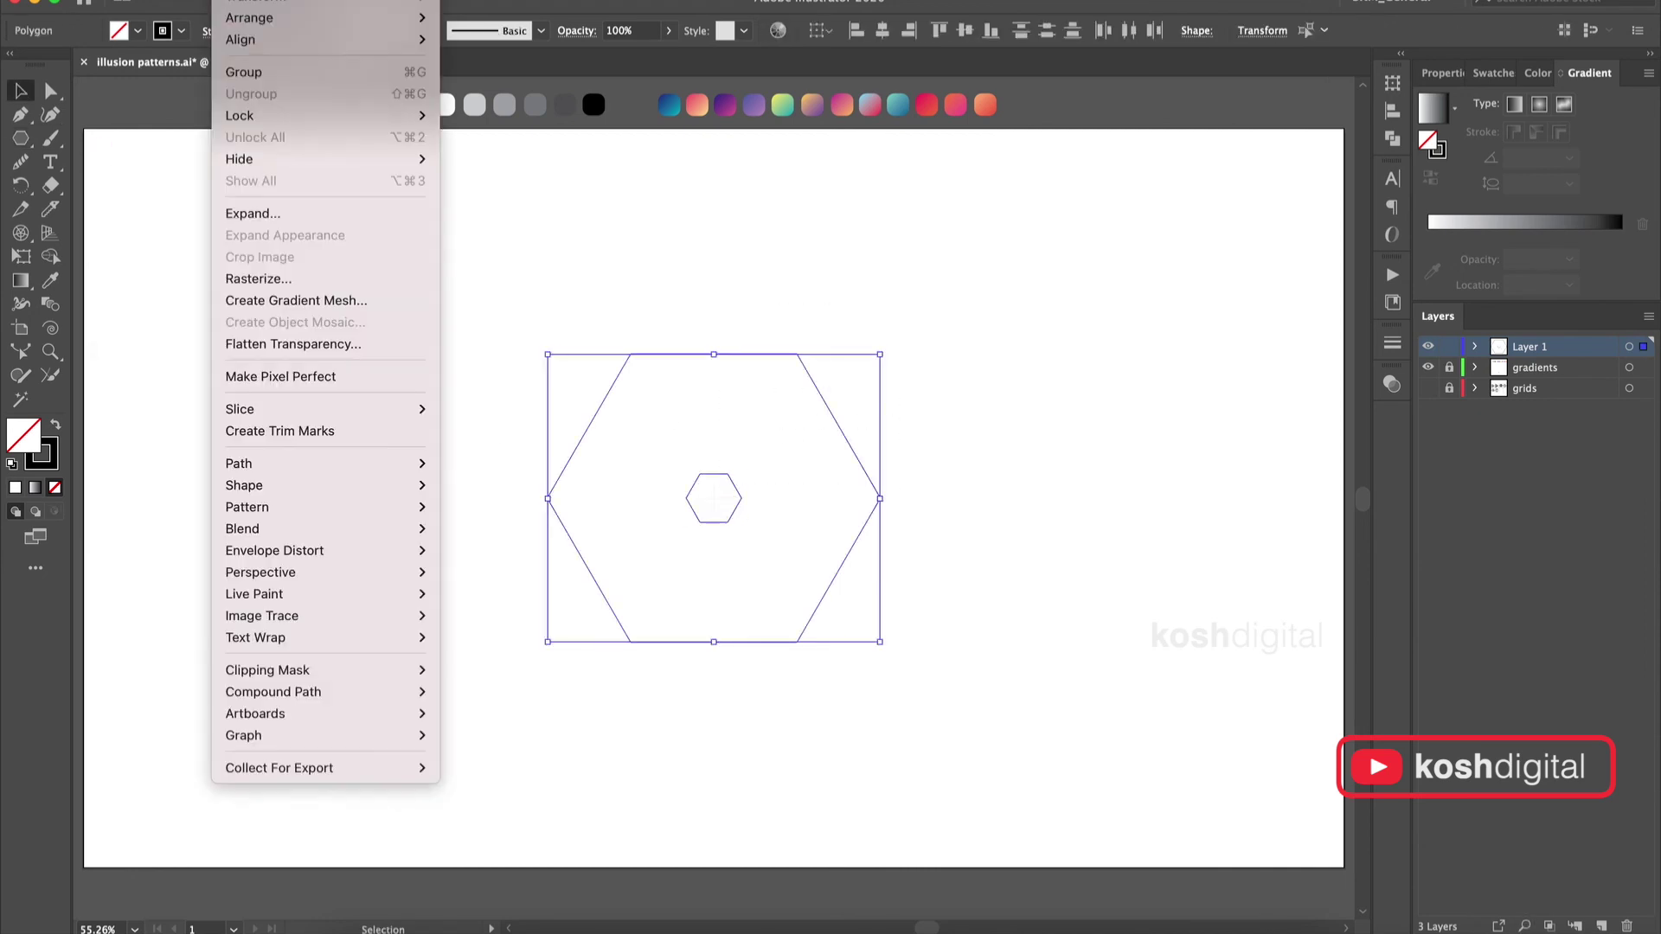
left_click(459, 532)
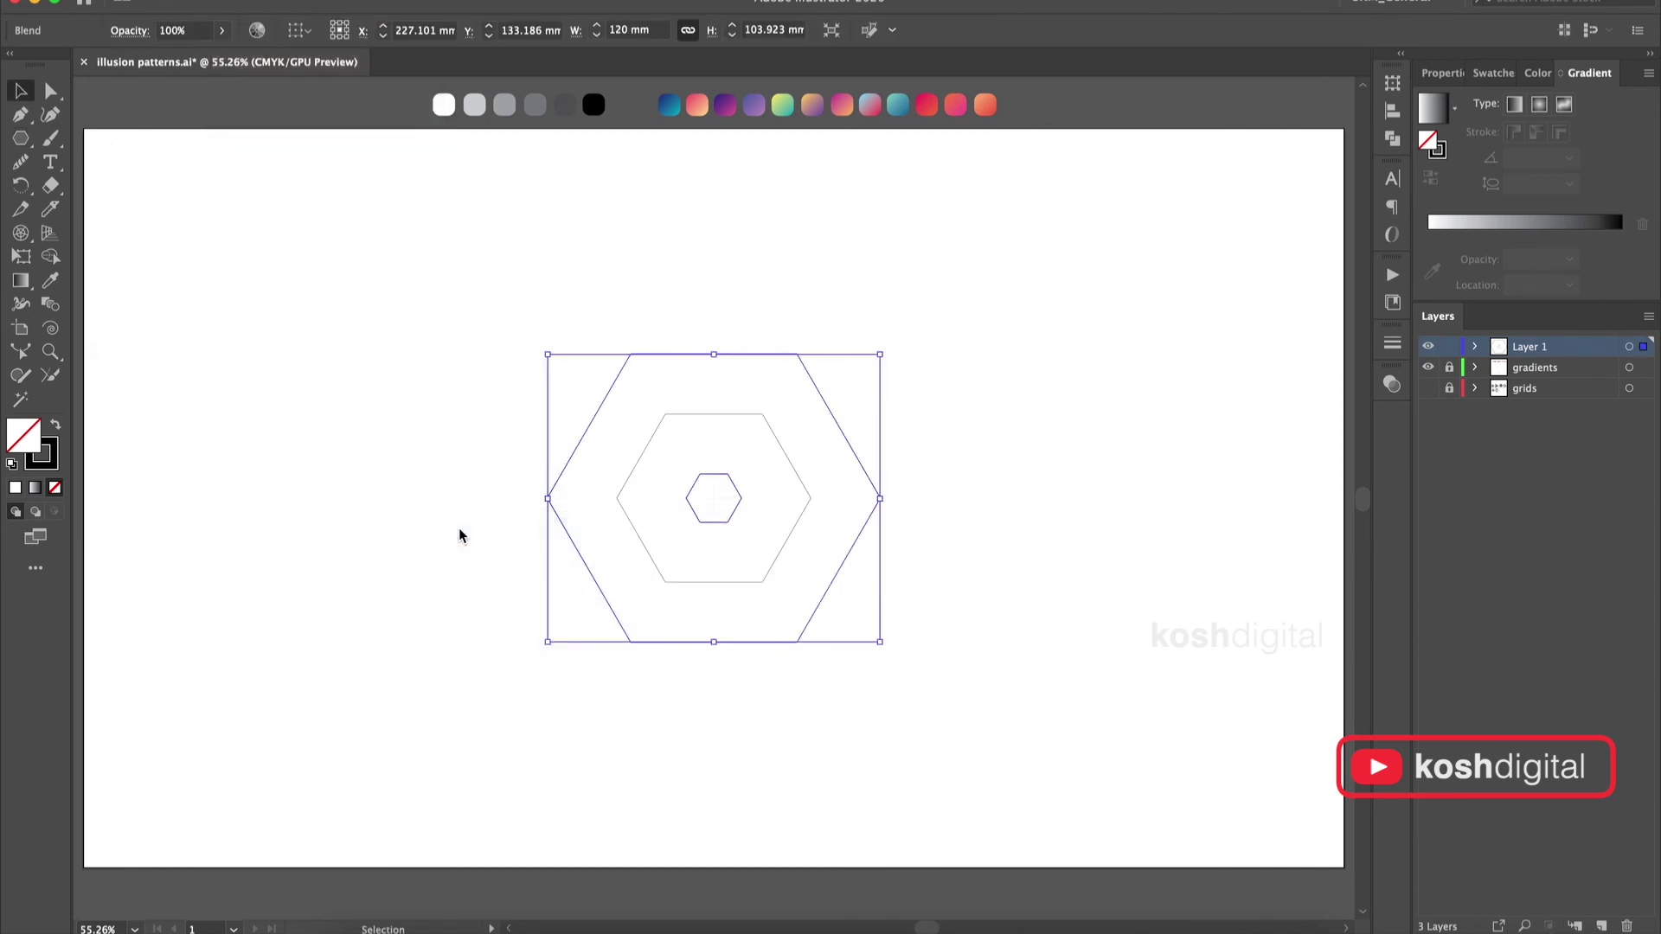
double_click(50, 304)
left_click(264, 606)
left_click(256, 653)
left_click(138, 699)
type("3")
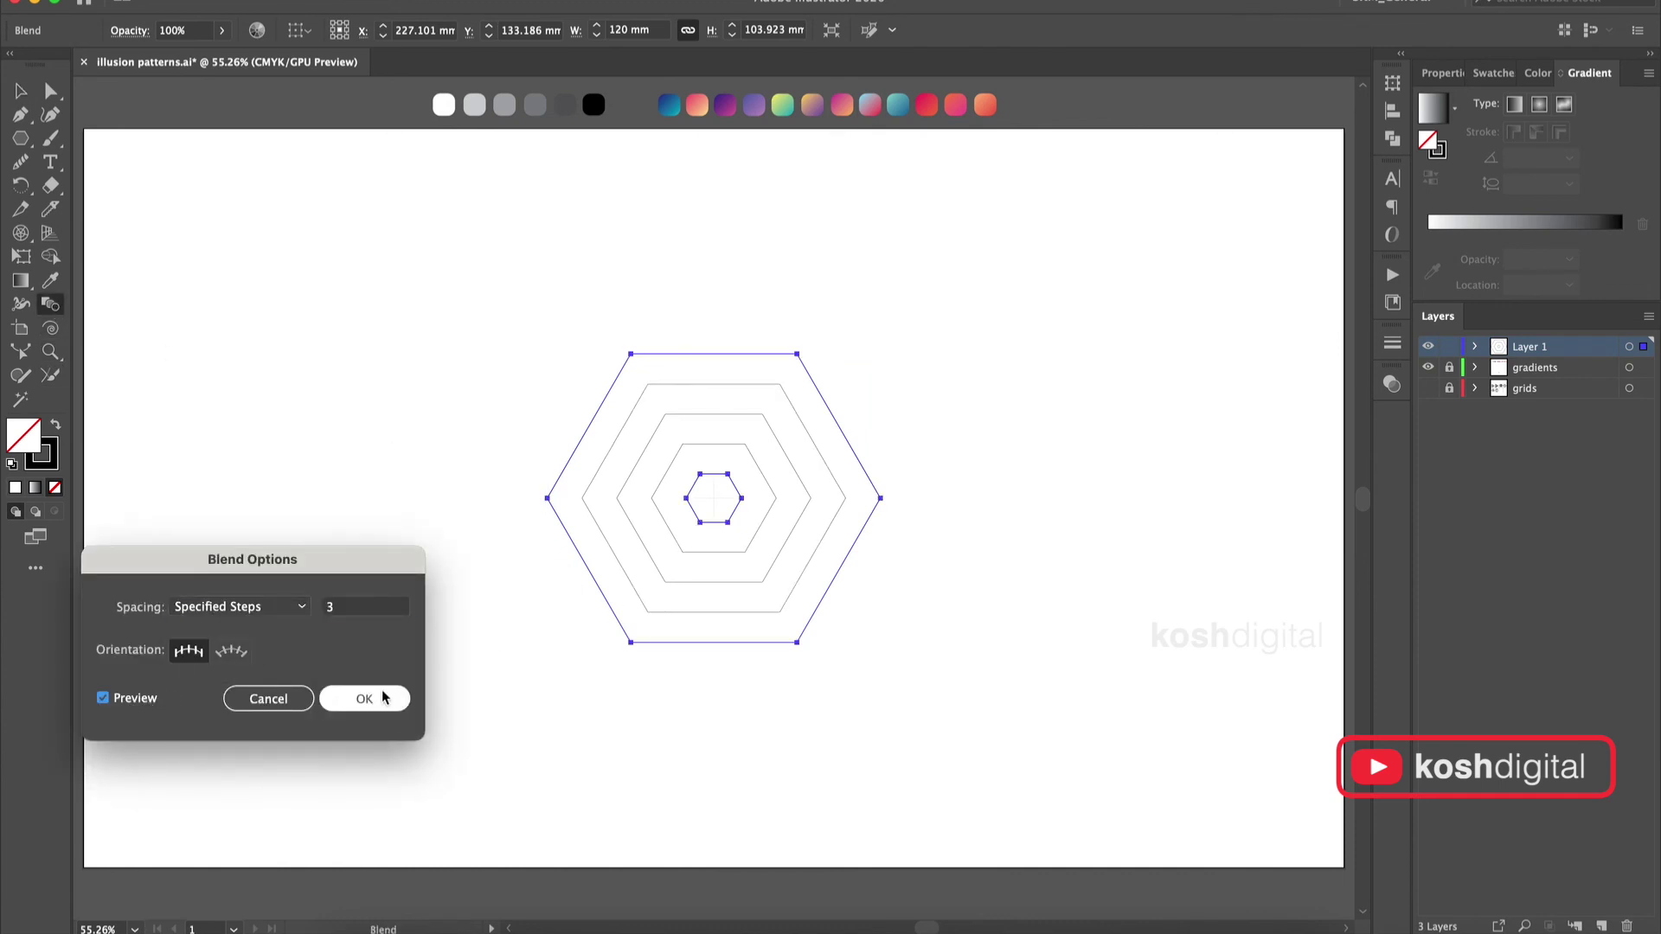
left_click(364, 698)
key("v")
left_click(303, 308)
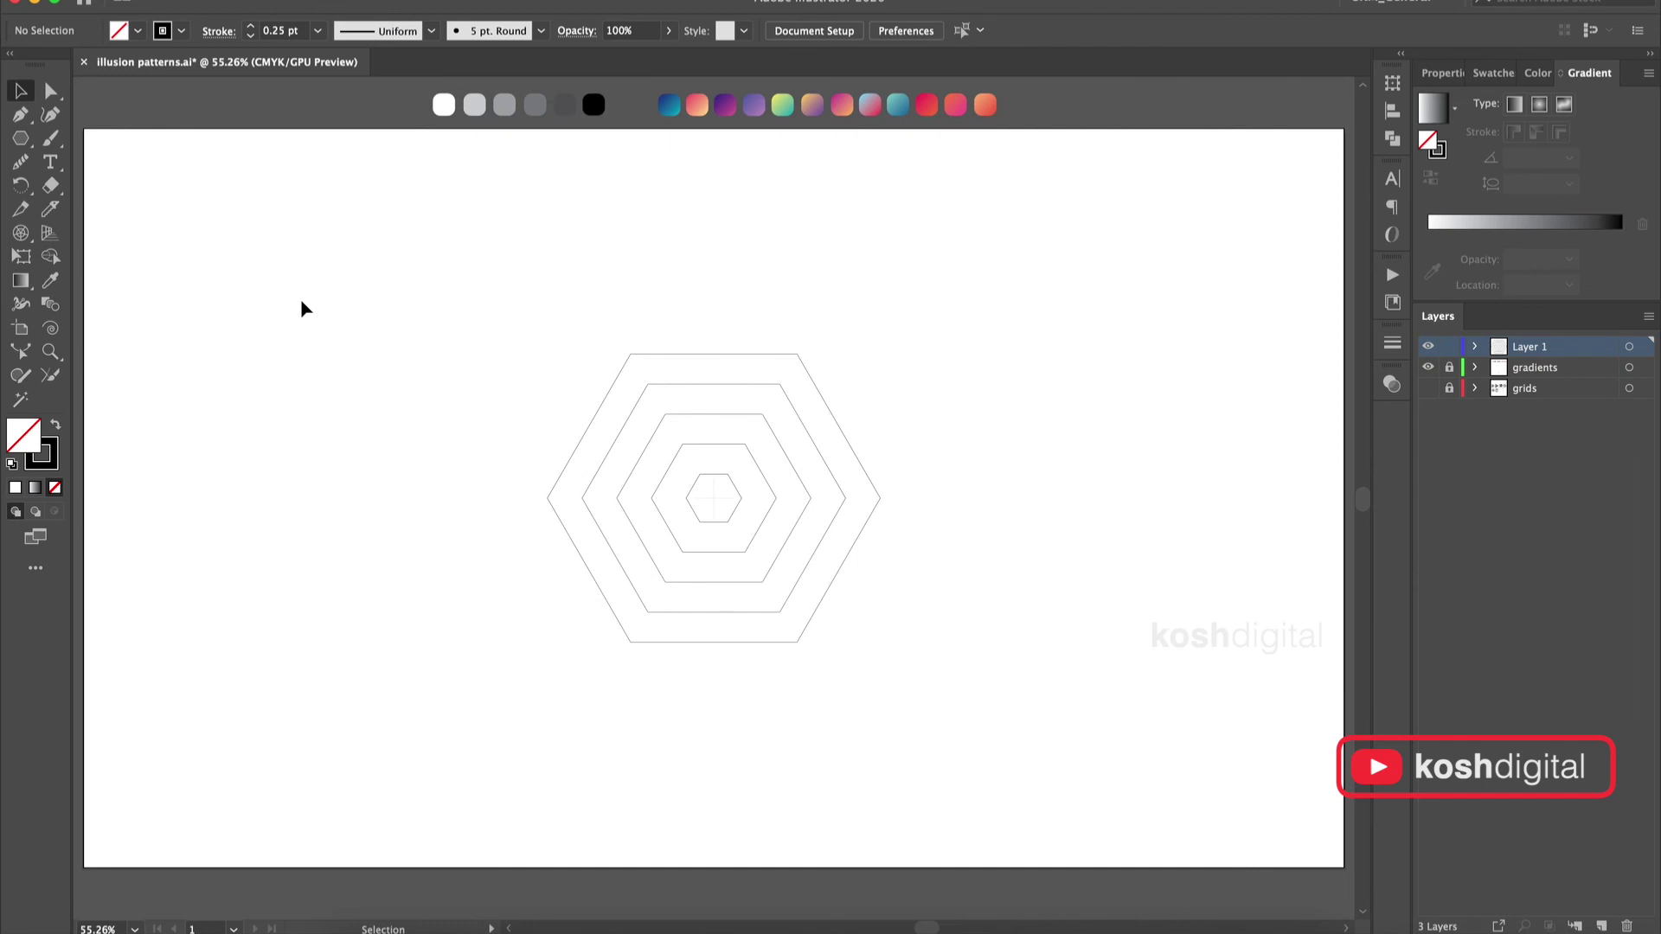
Draw a 120° line about 185 mm long through the hexagons' centre and copy it to either side at the inner hexagon's corners.
key("backslash")
left_click_drag(713, 500, 849, 726)
key("v")
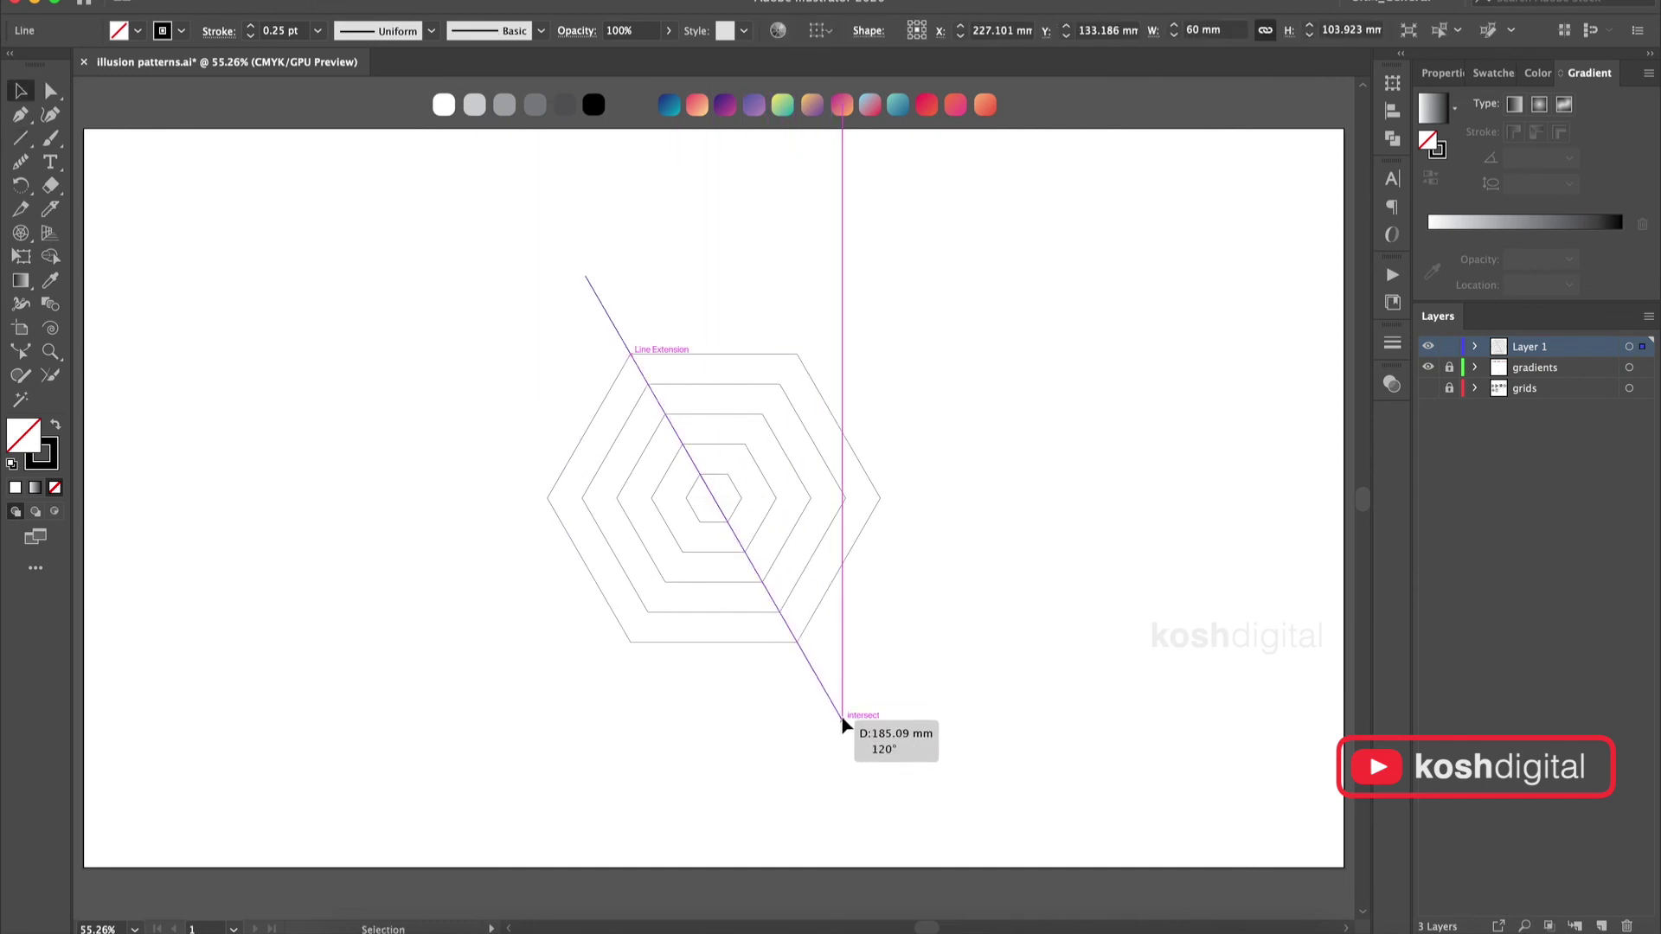
left_click(960, 626)
mouse_move(718, 503)
left_mouse_down()
mouse_move(741, 498)
mouse_move(686, 498)
left_mouse_up()
Rotate copies of the three parallel lines around the hexagons' centre to align with the other two diagonals.
left_click_drag(945, 341, 524, 253)
double_click(22, 186)
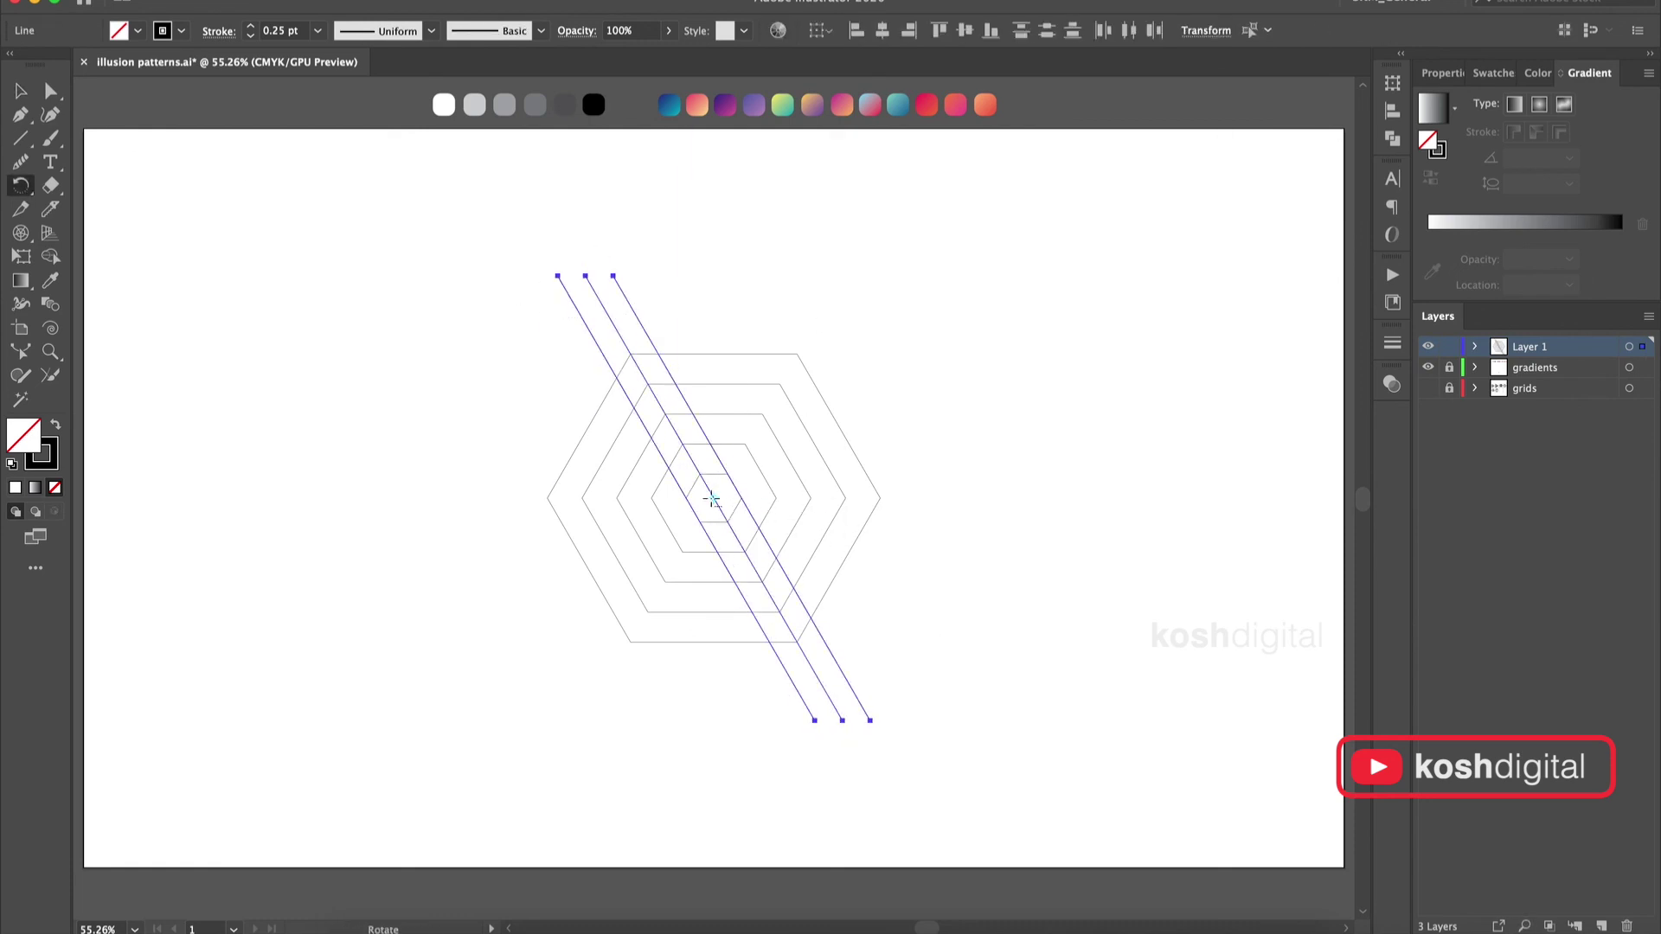
left_click(118, 784)
key("super+d")
key("v")
Scale up the hexagons and crossing lines together until the outer hexagon is about 158 mm wide.
key("super+a")
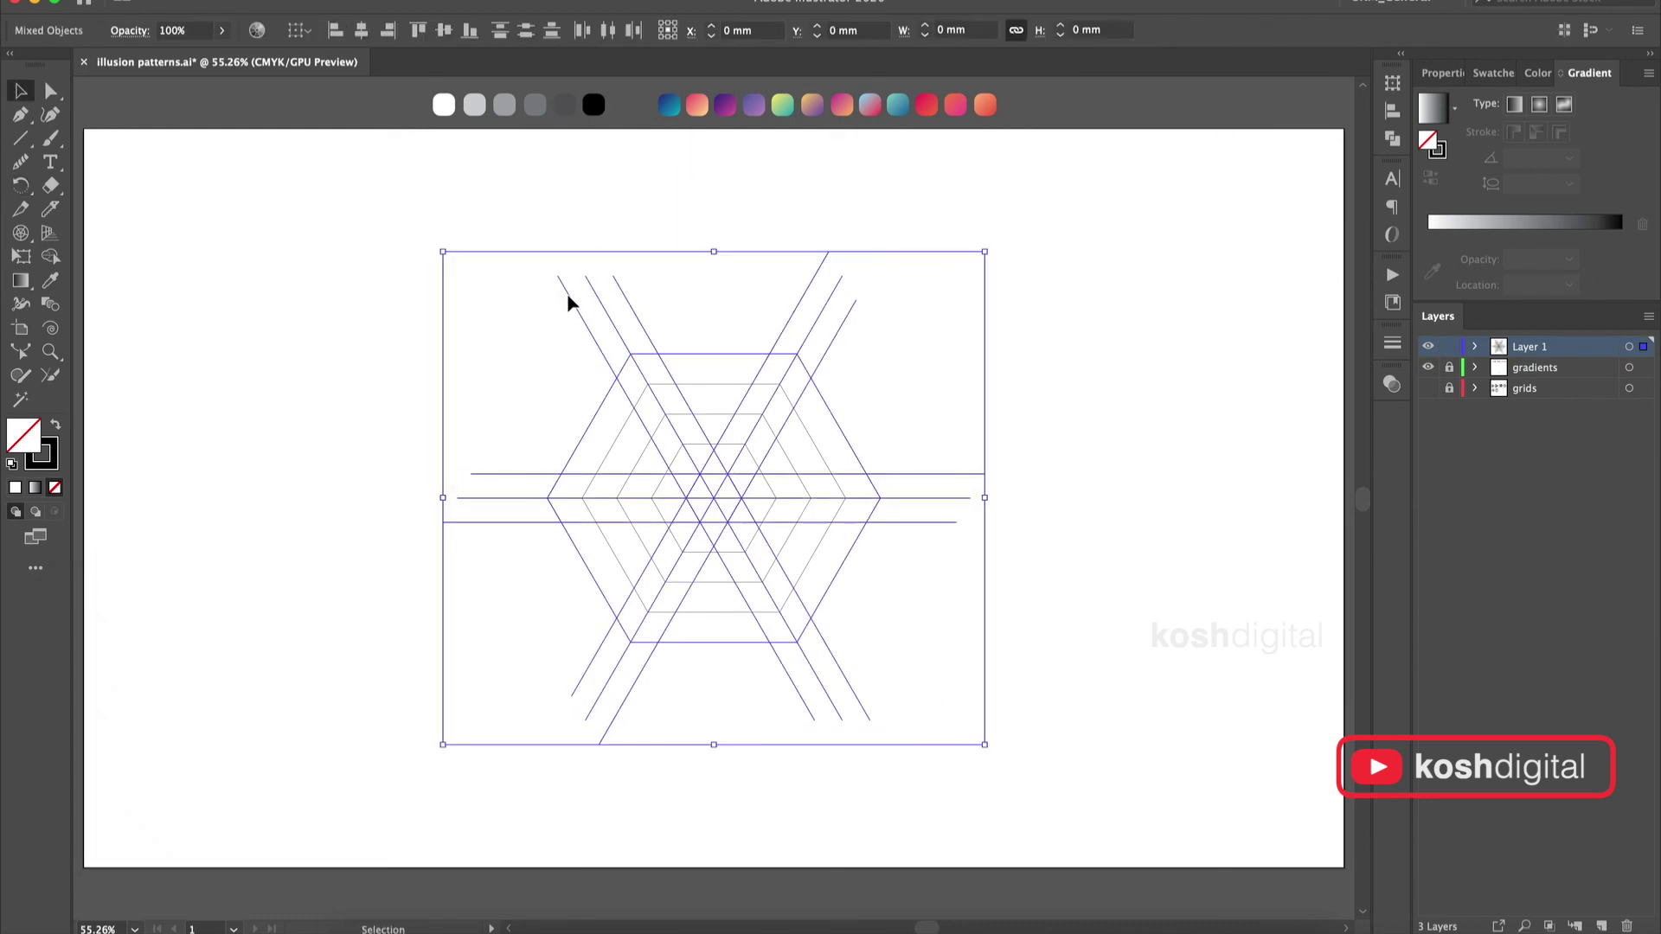
left_click_drag(985, 256, 1100, 176)
left_click(1201, 352)
Expand the hexagon blend with Object, Fill and Stroke enabled.
left_click(846, 346)
left_click(235, 1)
left_click(279, 217)
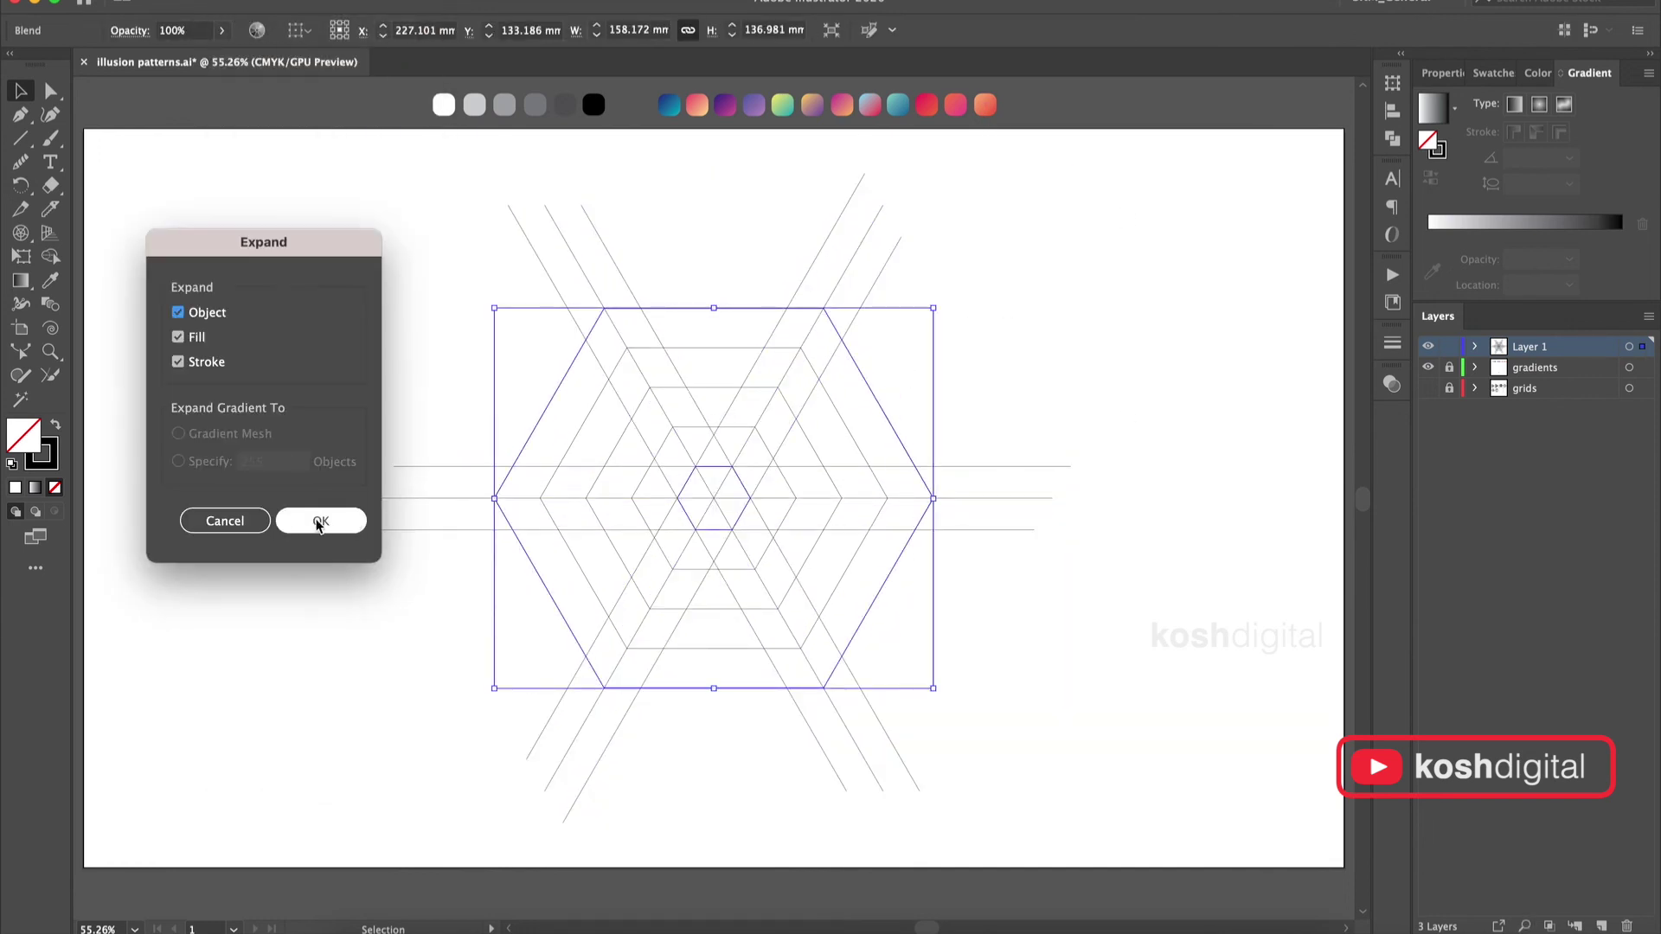
left_click(303, 519)
Merge the upper-left regions of the hexagon grid into interlocking bands with Shape Builder and remove the surplus lines.
left_click_drag(1093, 268, 362, 701)
key("shift+m")
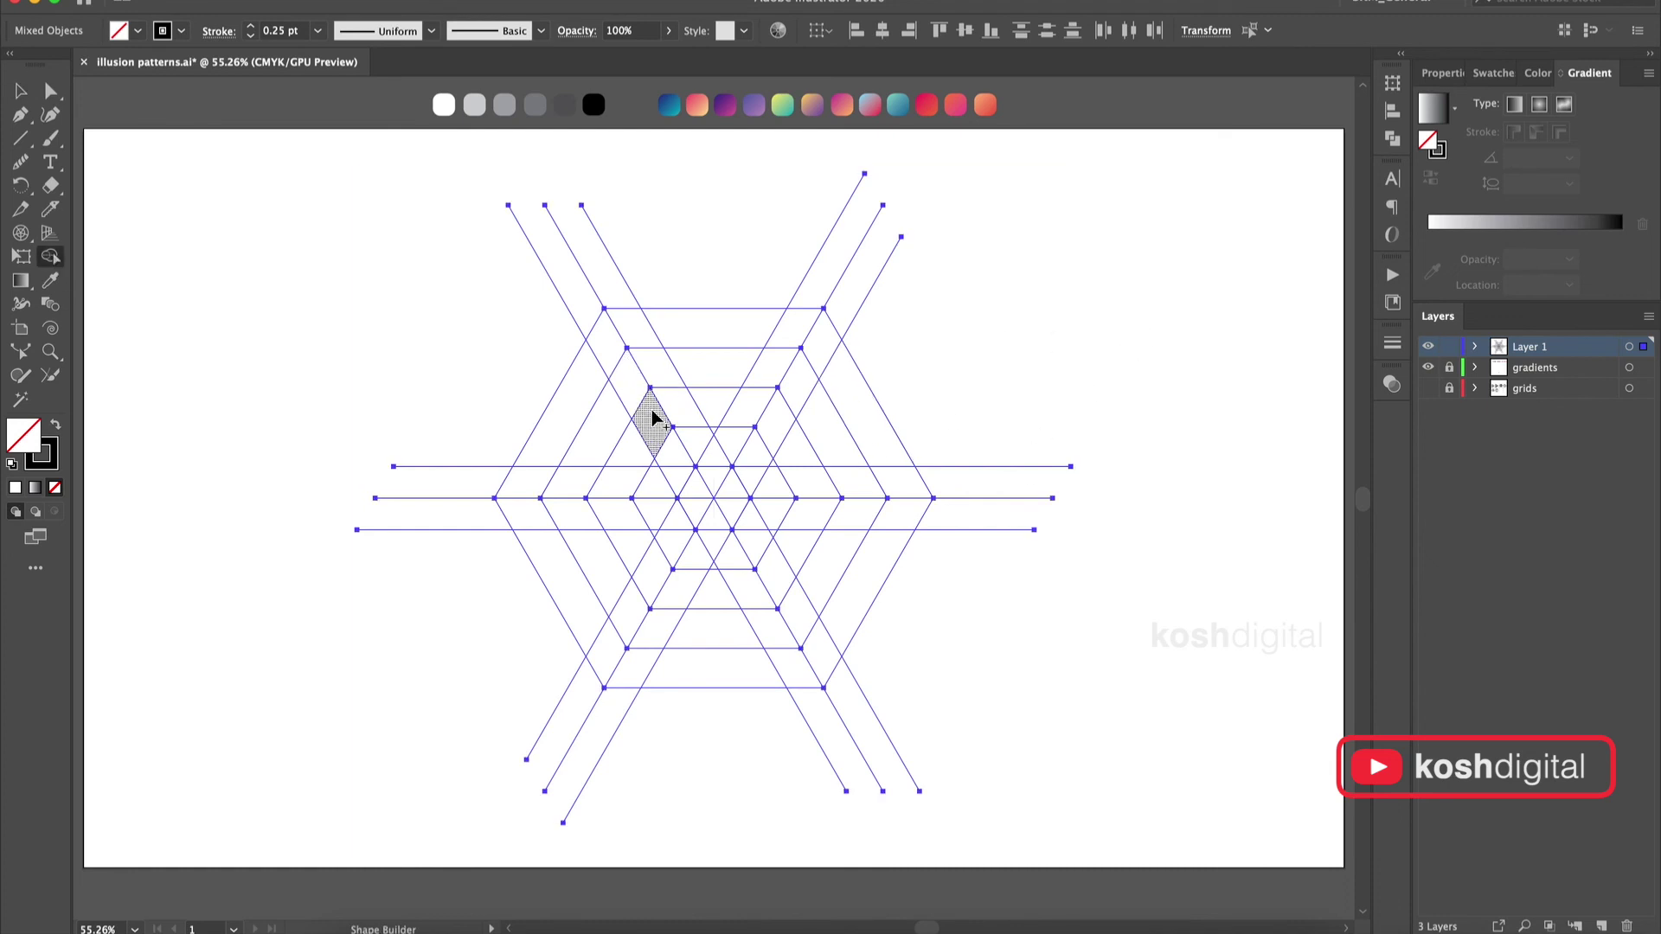
left_click_drag(694, 481, 697, 485)
left_click_drag(715, 481, 676, 402)
left_click_drag(587, 448, 627, 383)
mouse_move(645, 482)
left_mouse_down()
mouse_move(583, 385)
mouse_move(663, 329)
mouse_move(789, 336)
mouse_move(734, 438)
left_mouse_up()
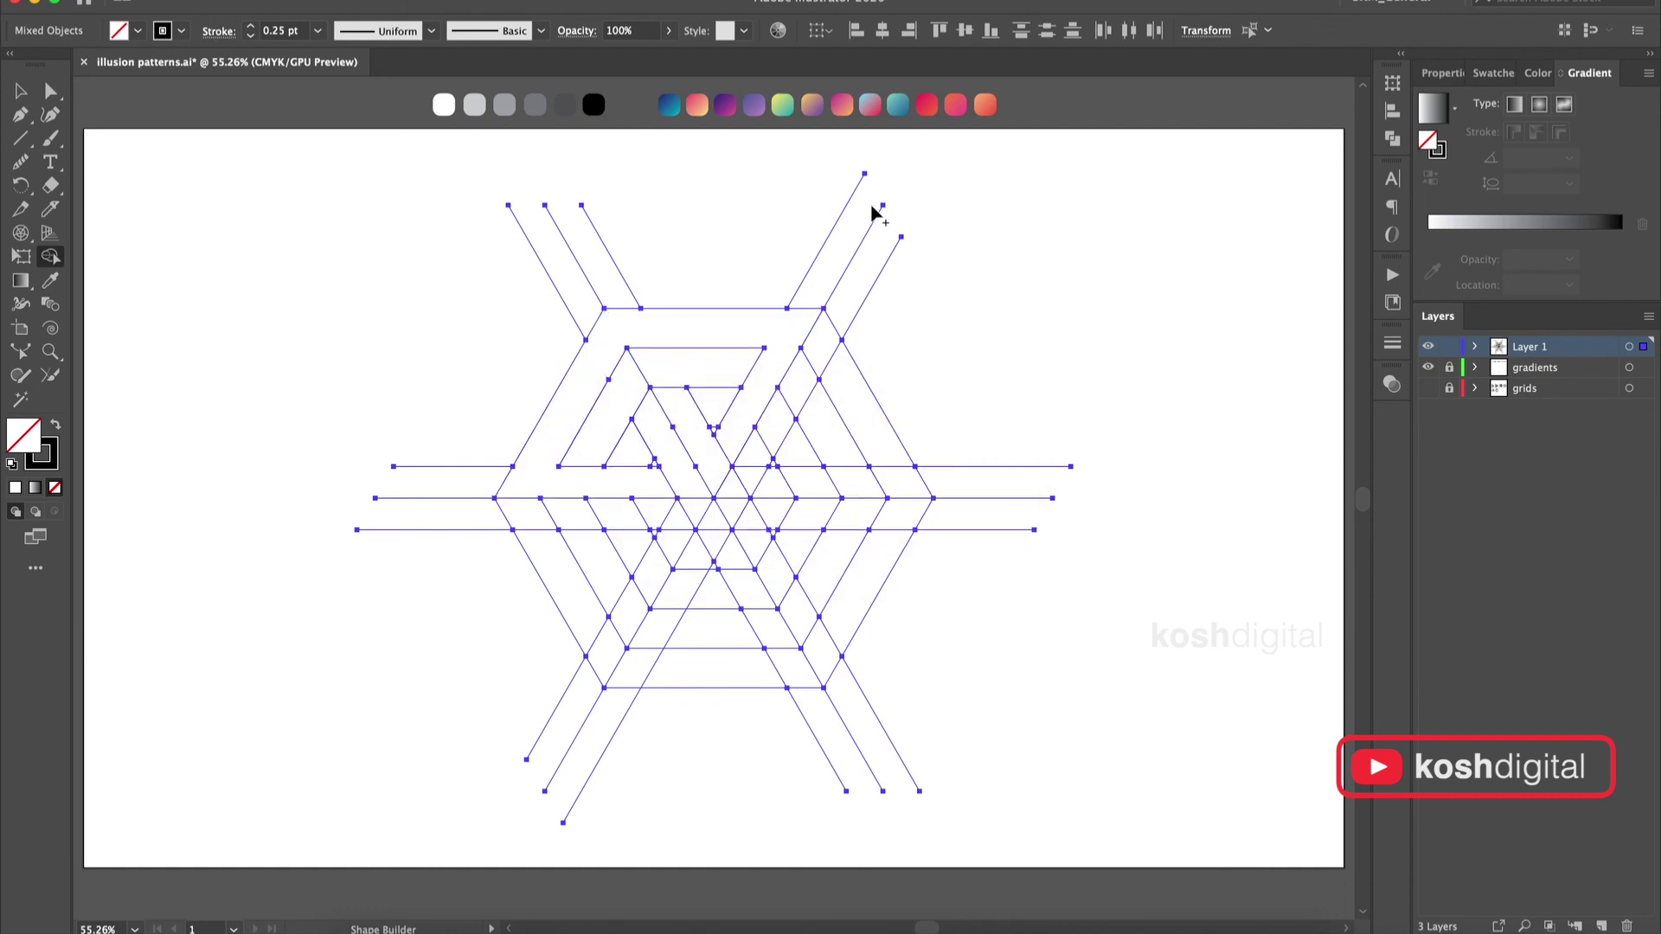
key("v")
left_click(984, 528)
Rotate two copies of the interlocking module around the hexagon centre to complete the full hexagon.
key("super+a")
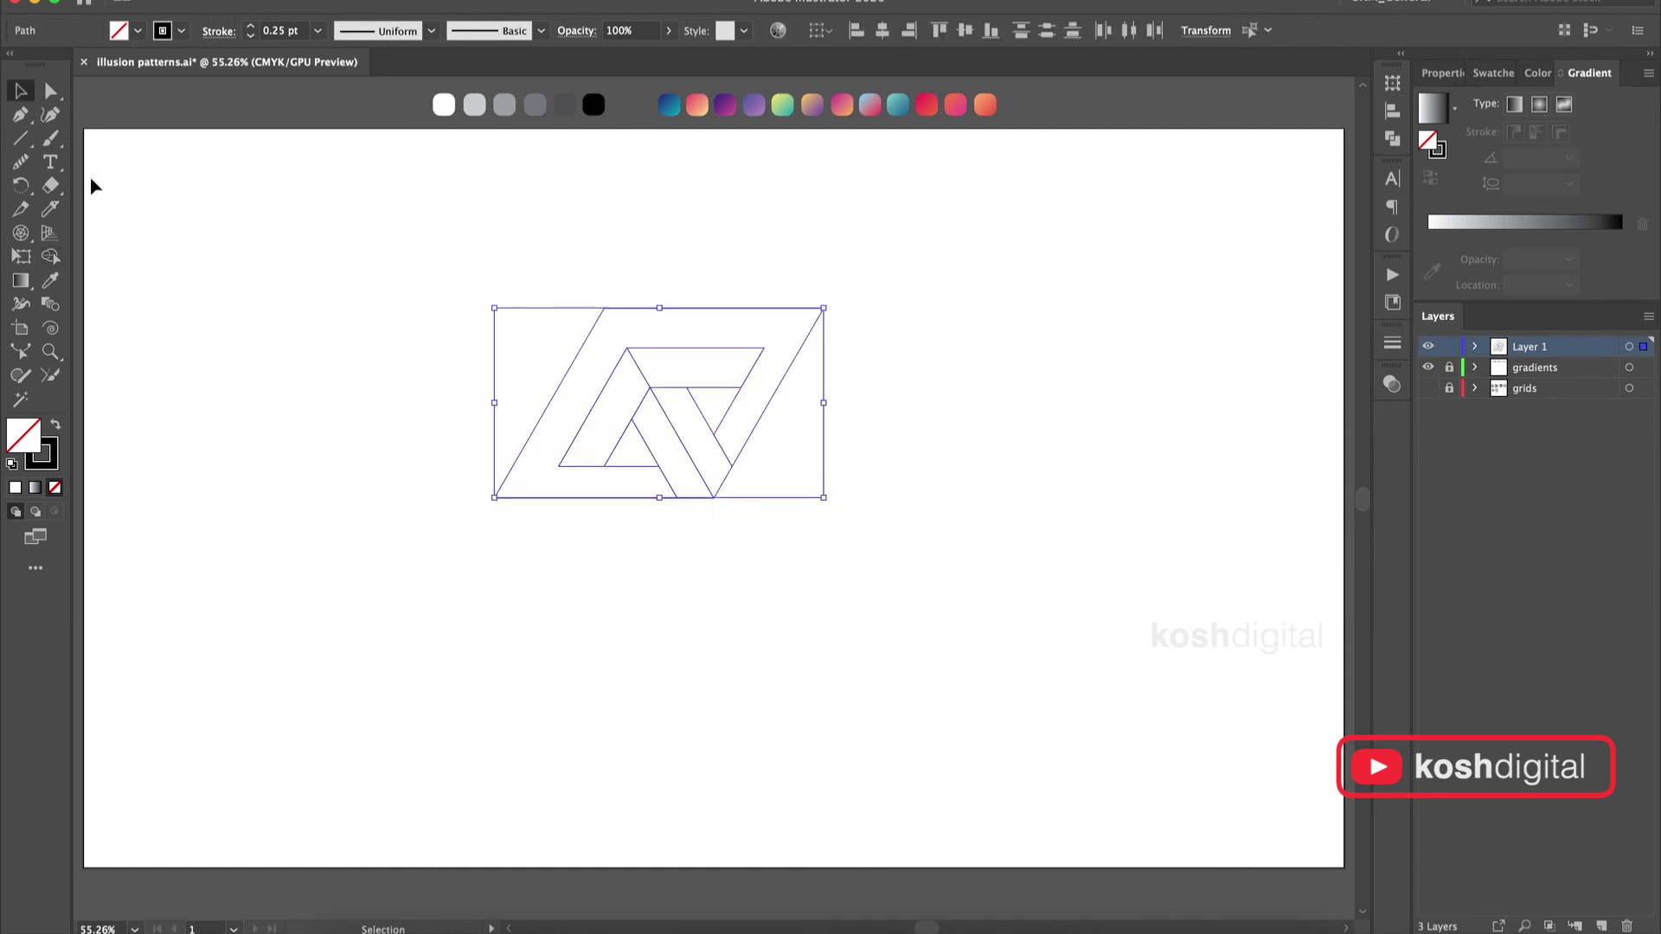
key("r")
left_click(713, 497, "alt")
left_click(107, 781)
key("ctrl+d")
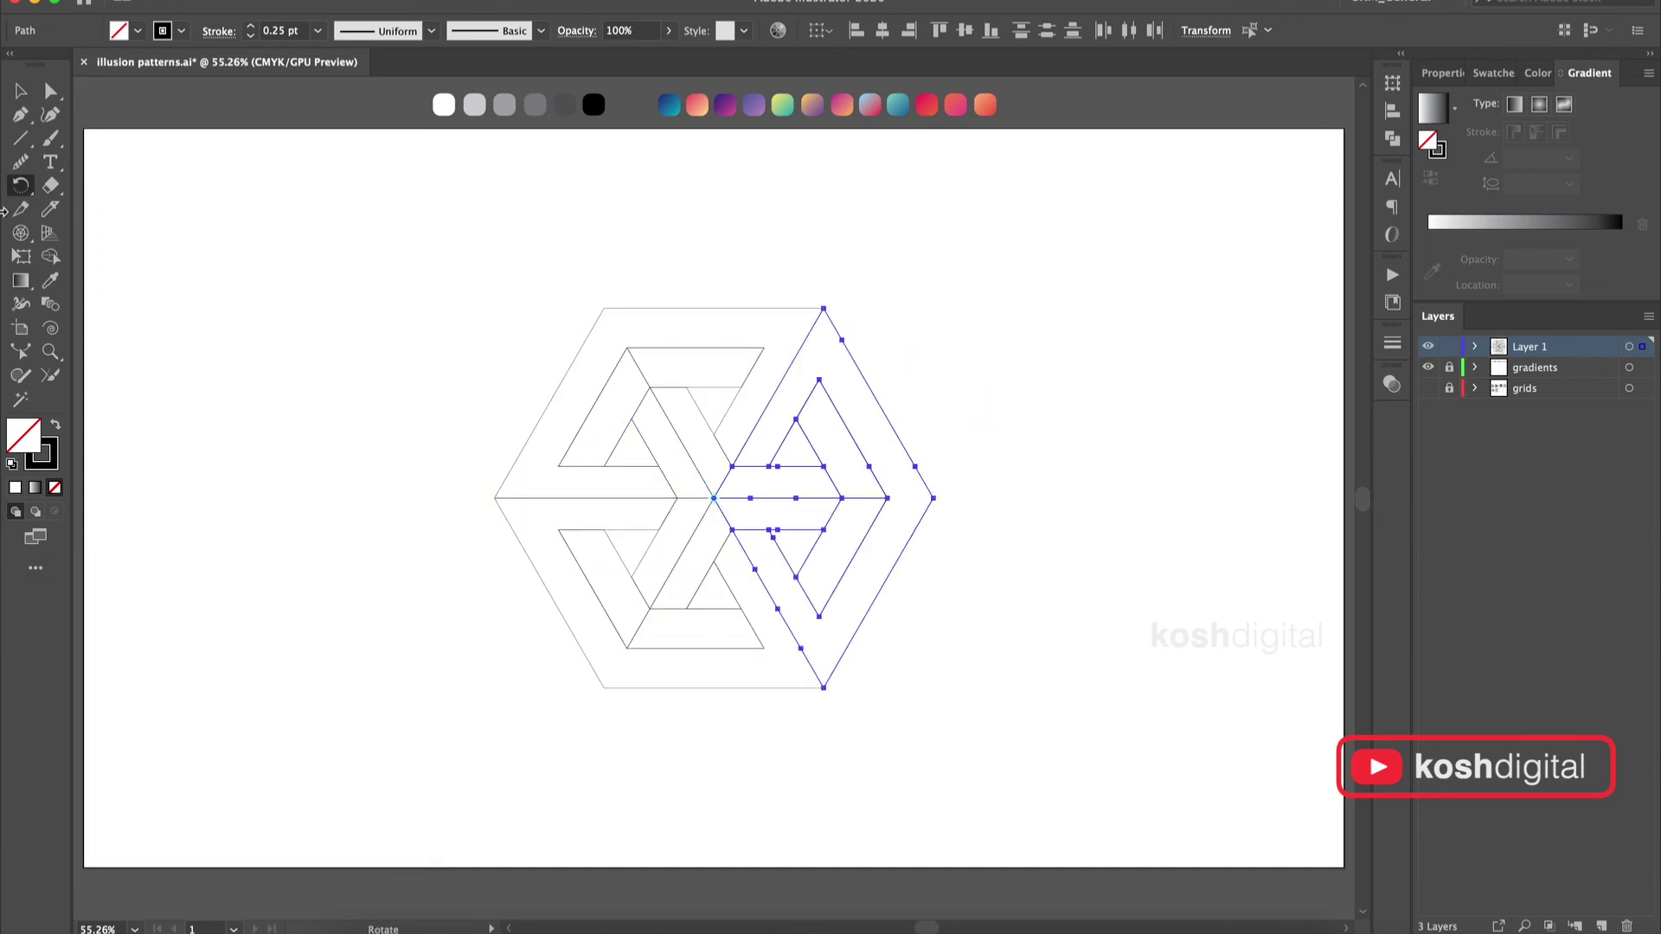
key("v")
left_click(1028, 243)
Fill all the hexagon's shapes with the white-to-black linear gradient and set their stroke to 0.5 pt.
left_click_drag(1034, 247, 381, 776)
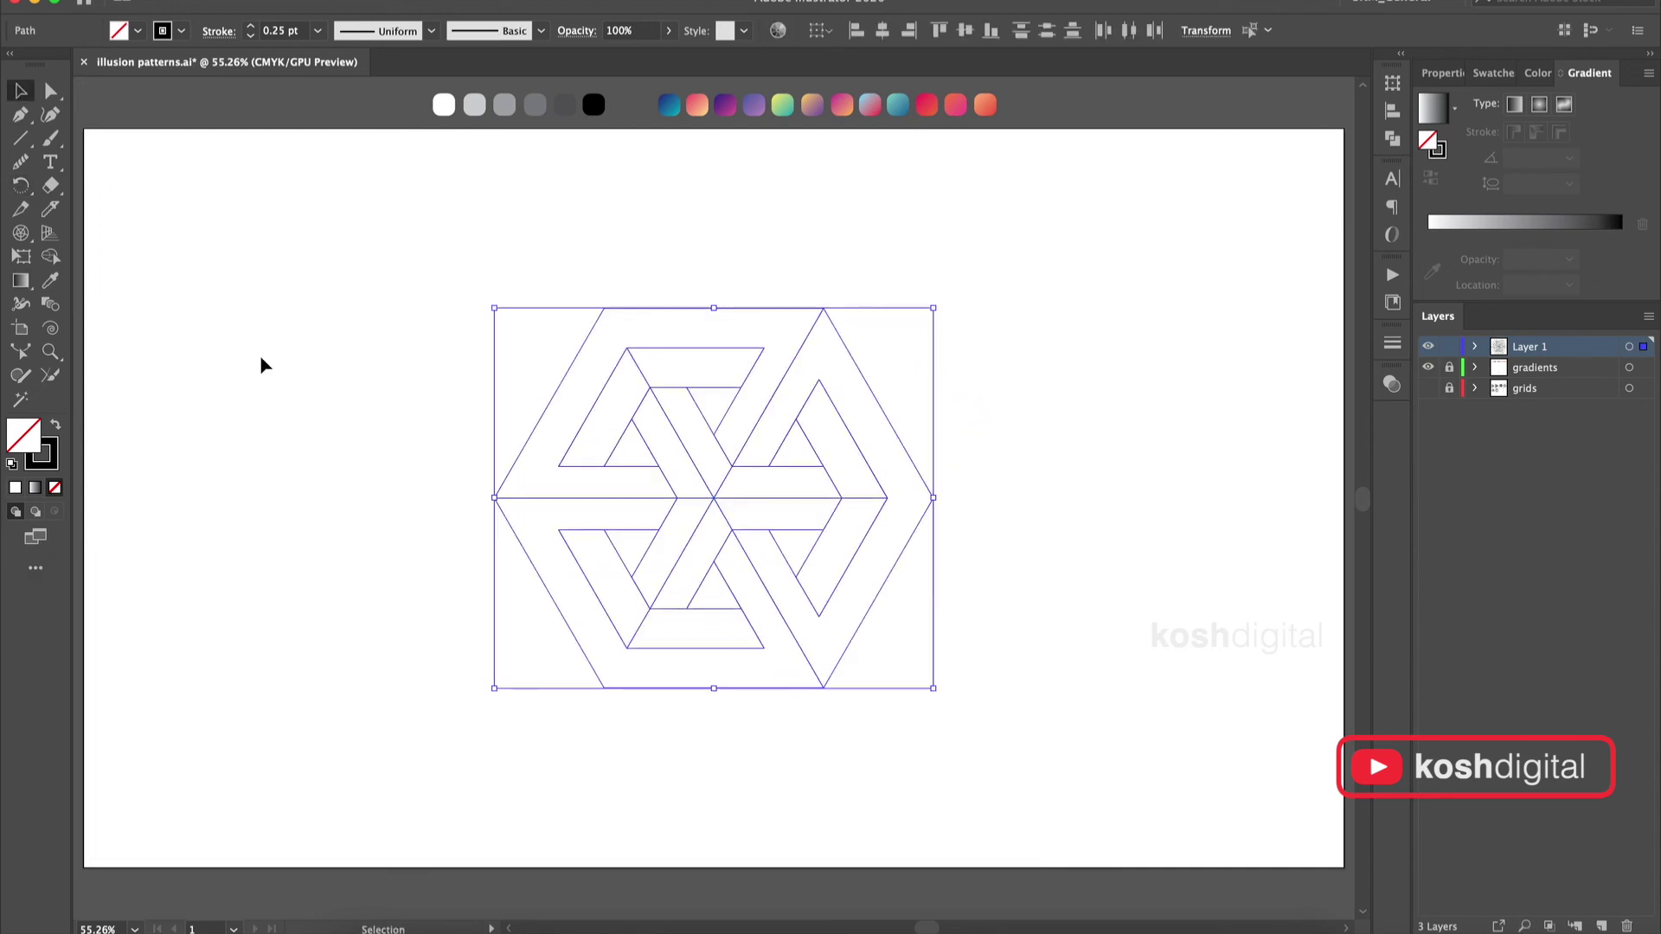
left_click(35, 487)
left_click(318, 31)
left_click(341, 78)
left_click(1242, 372)
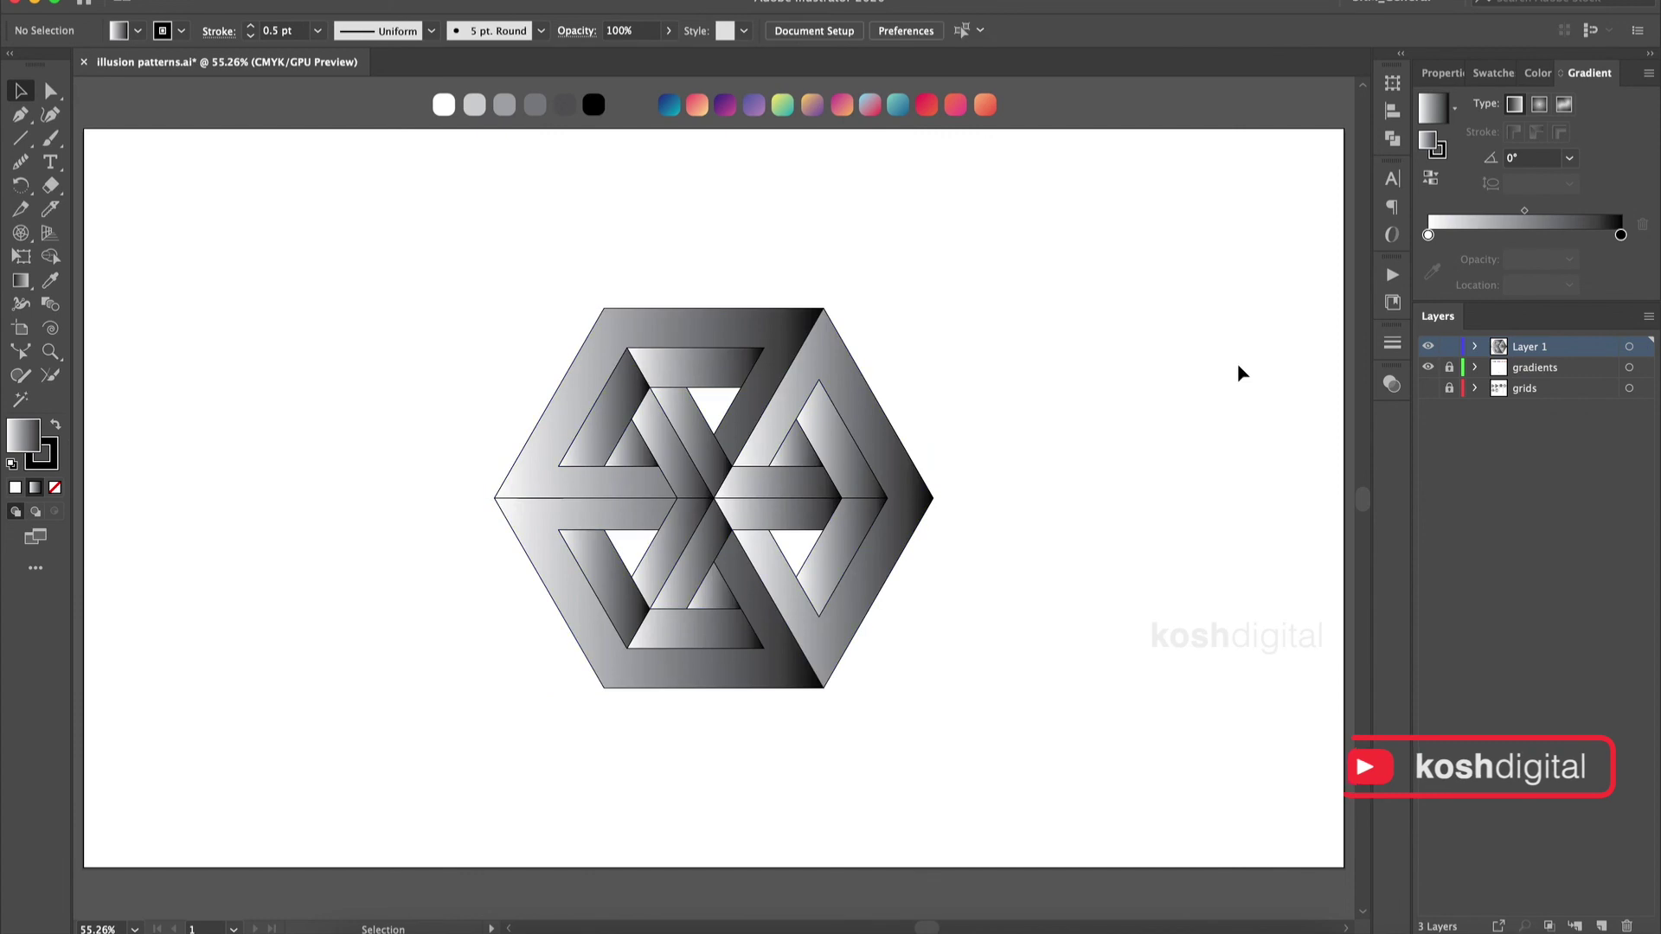